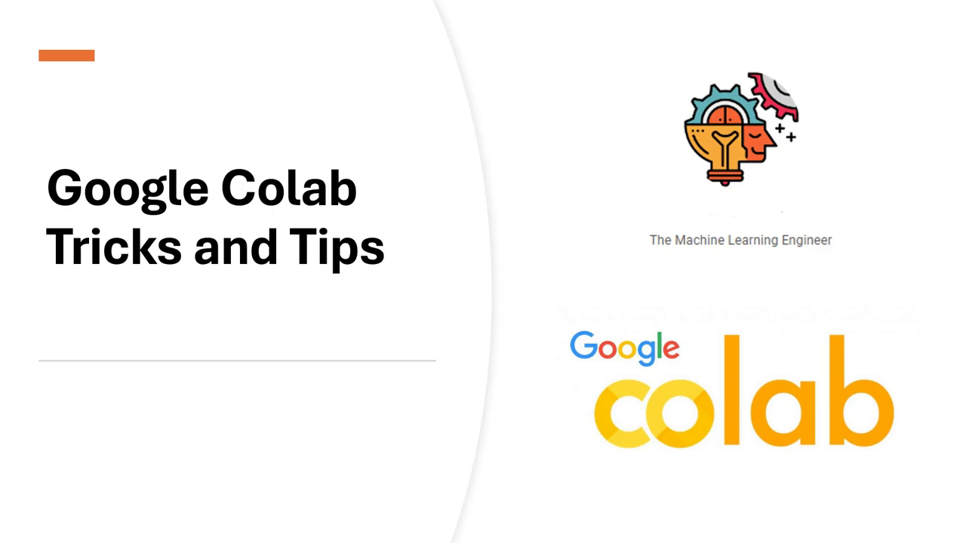
# Switch from the 'Google Colab Tricks and Tips' slideshow to the Colab notebook window.
pyautogui.hotkey('alt', 'Tab')
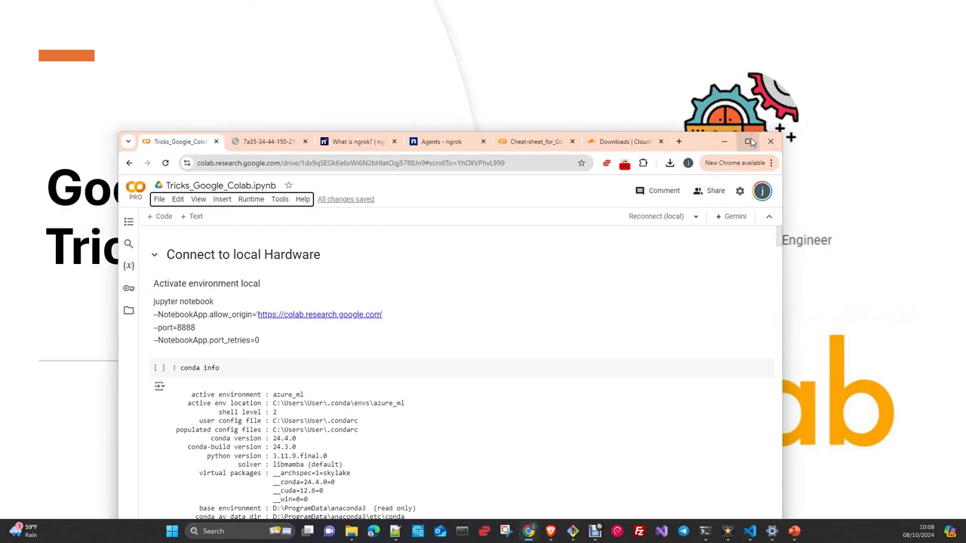
# Maximize the Chrome window showing Tricks_Google_Colab.ipynb.
pyautogui.click(749, 141)
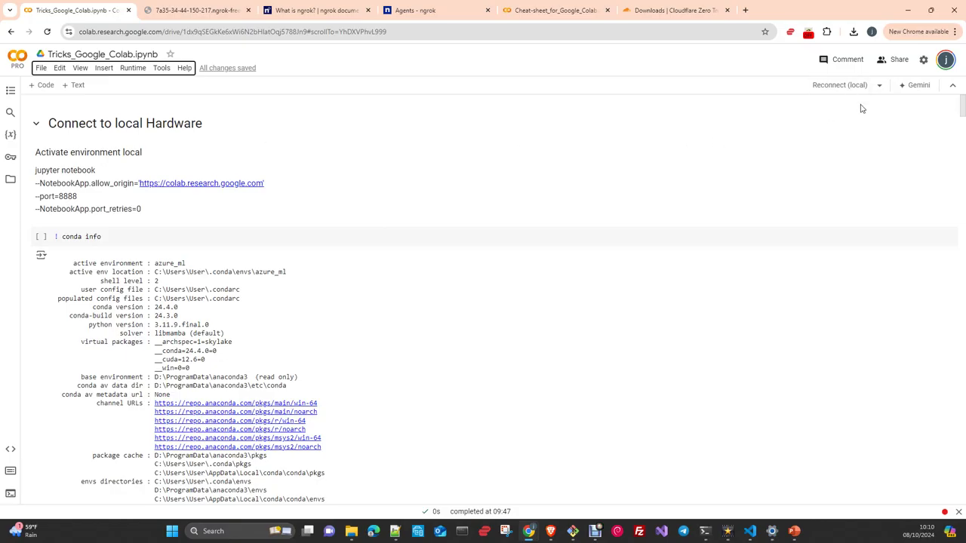
# Connect to a hosted runtime and run a new top cell containing !python --version.
pyautogui.click(879, 86)
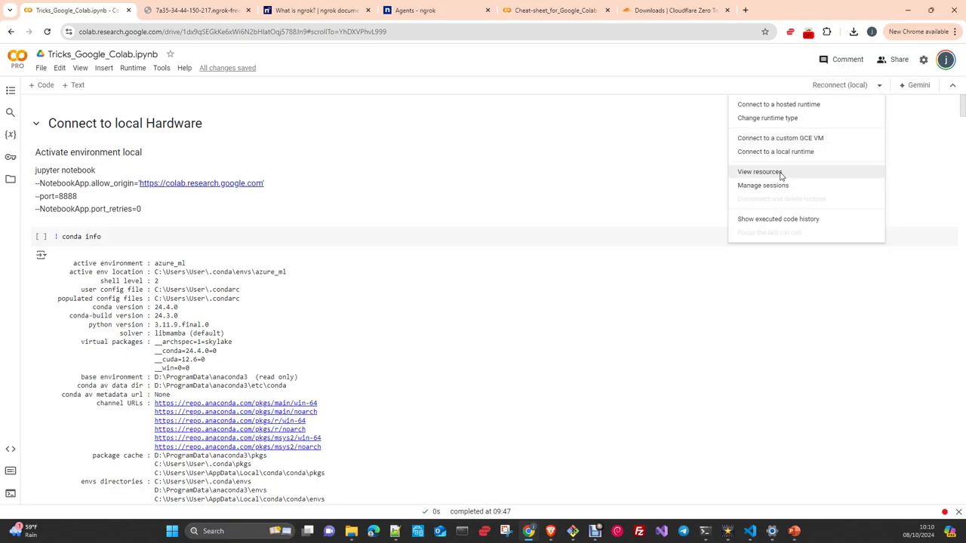
pyautogui.click(786, 106)
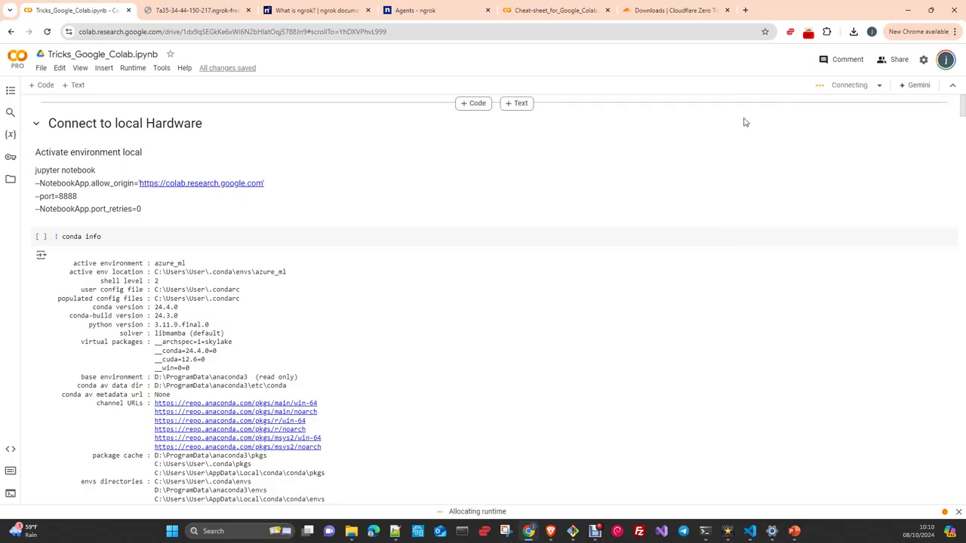
pyautogui.click(475, 103)
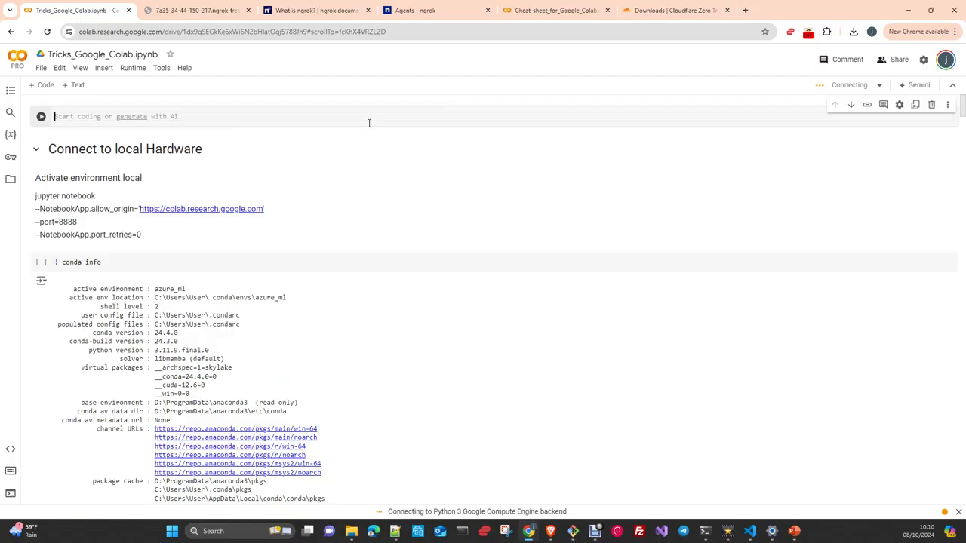
pyautogui.write('!p')
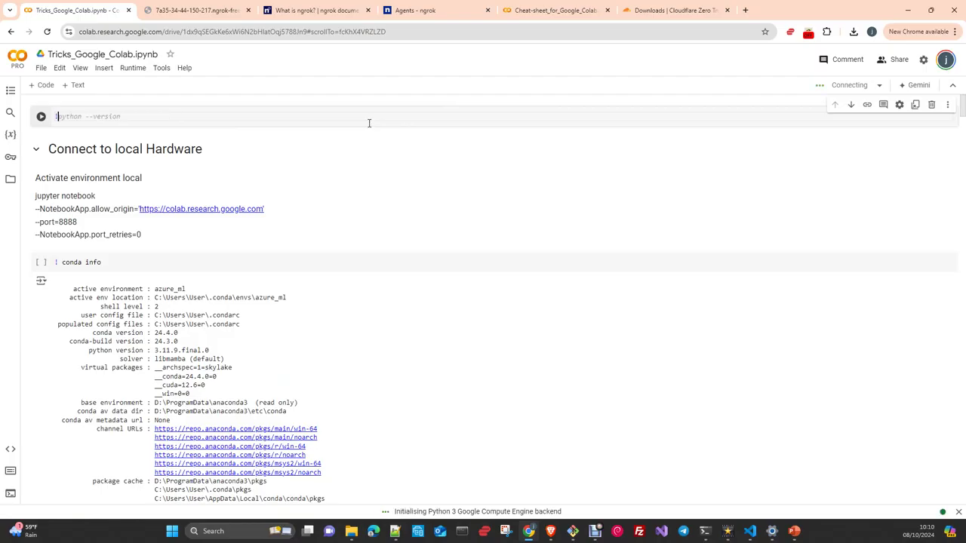
pyautogui.write('ython ')
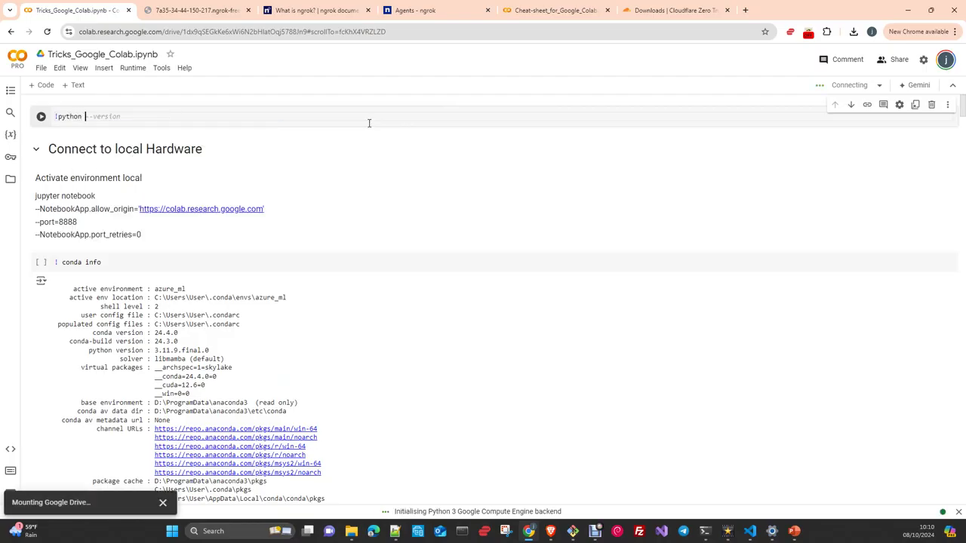
pyautogui.write('--version')
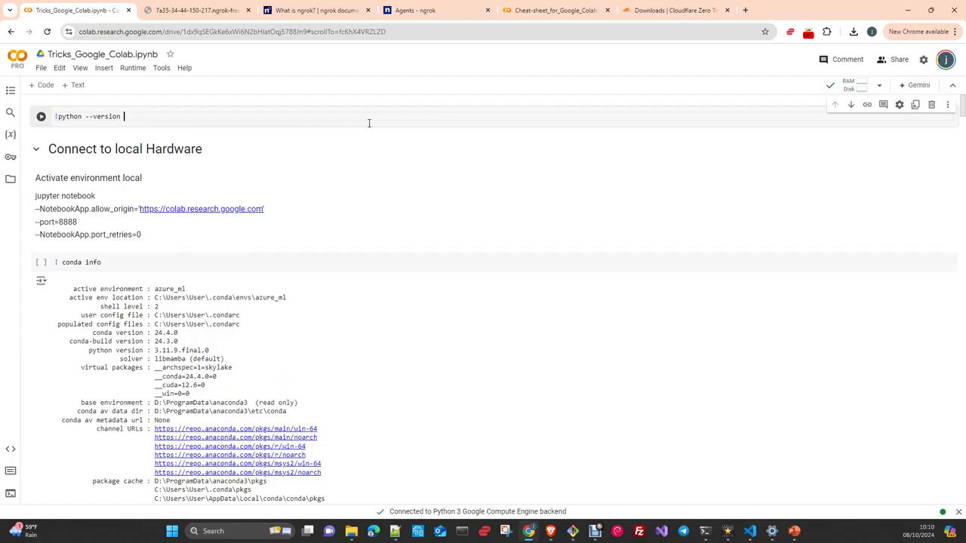
pyautogui.click(41, 117)
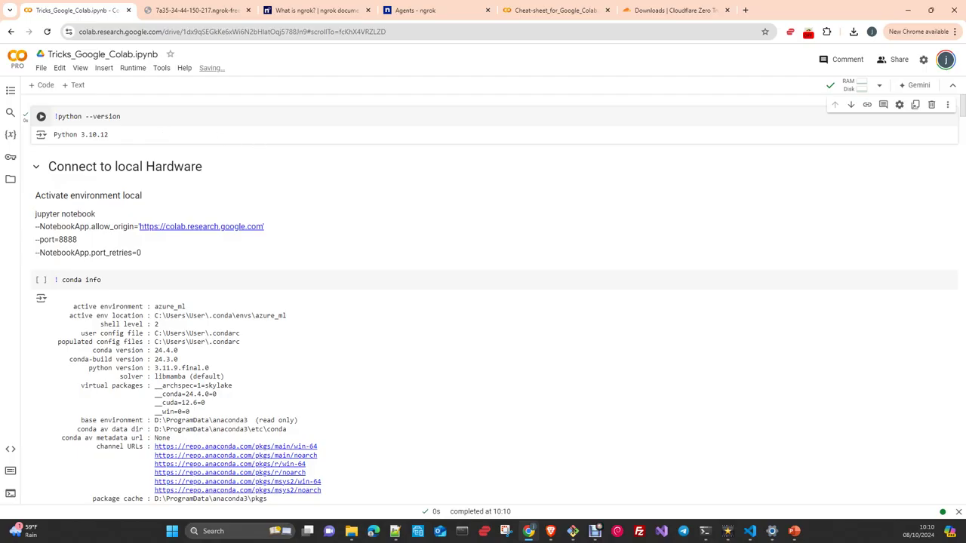
# Drag the Anaconda Prompt holding the jupyter notebook command over the Colab notebook.
pyautogui.moveTo(179, 123)
pyautogui.mouseDown()
pyautogui.moveTo(645, 196)
pyautogui.moveTo(630, 159)
pyautogui.mouseUp()
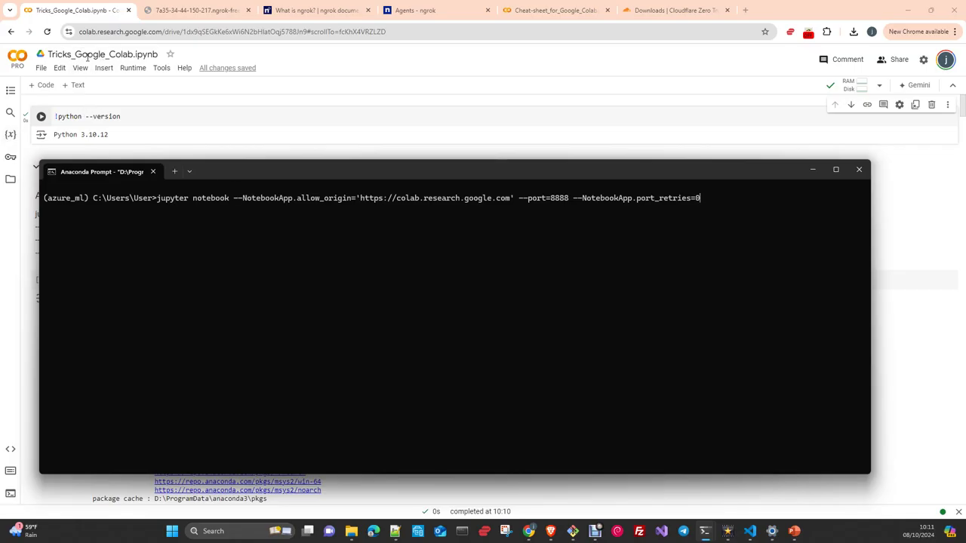
# Launch the local Jupyter notebook server on port 8888 from Anaconda Prompt.
pyautogui.moveTo(285, 177); pyautogui.dragTo(0, 211)
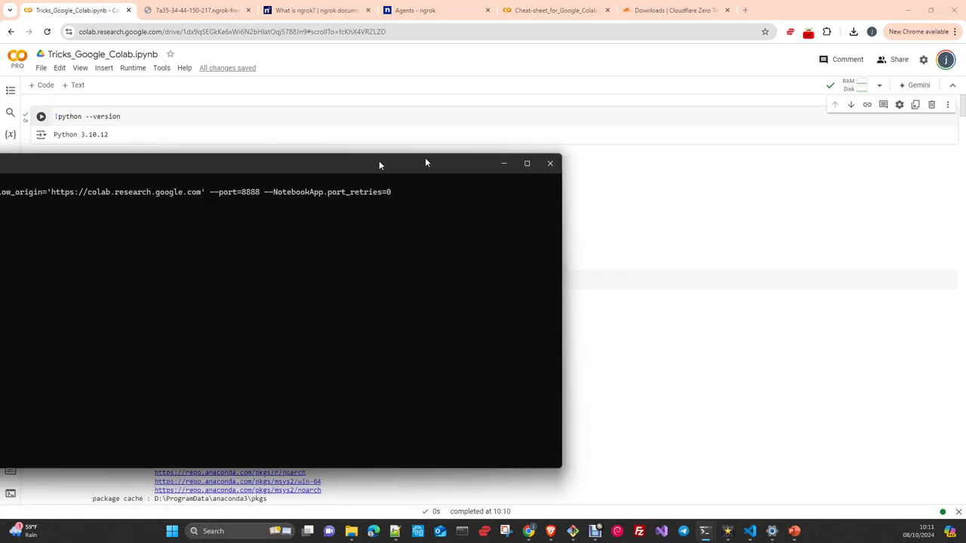
pyautogui.moveTo(379, 166); pyautogui.dragTo(721, 134)
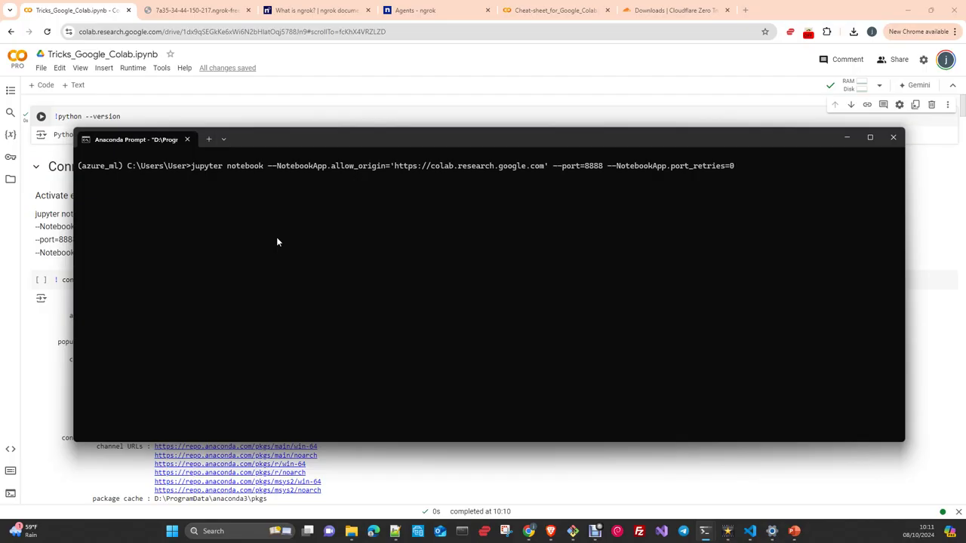
pyautogui.press('Return')
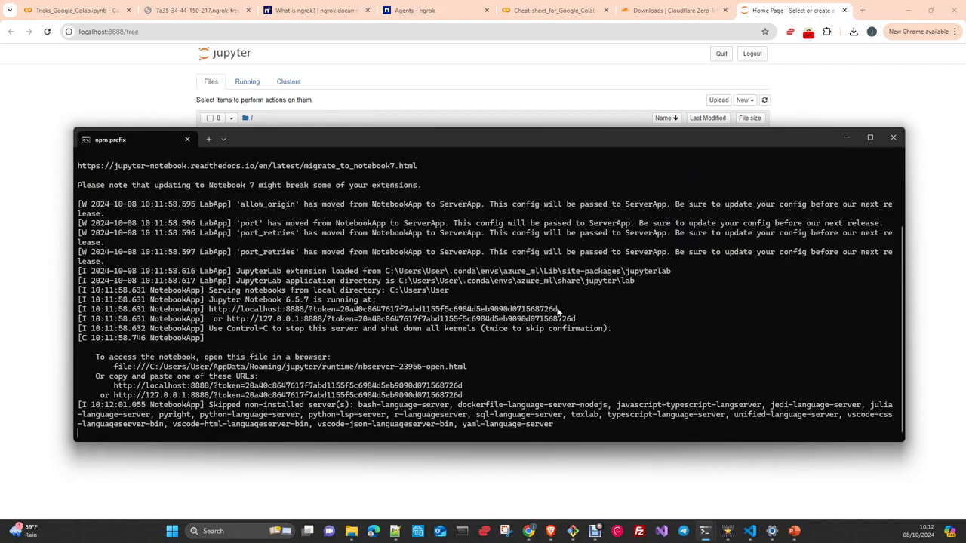
# Copy the server's localhost token URL and return to the Tricks_Google_Colab notebook.
pyautogui.moveTo(559, 310); pyautogui.dragTo(218, 315)
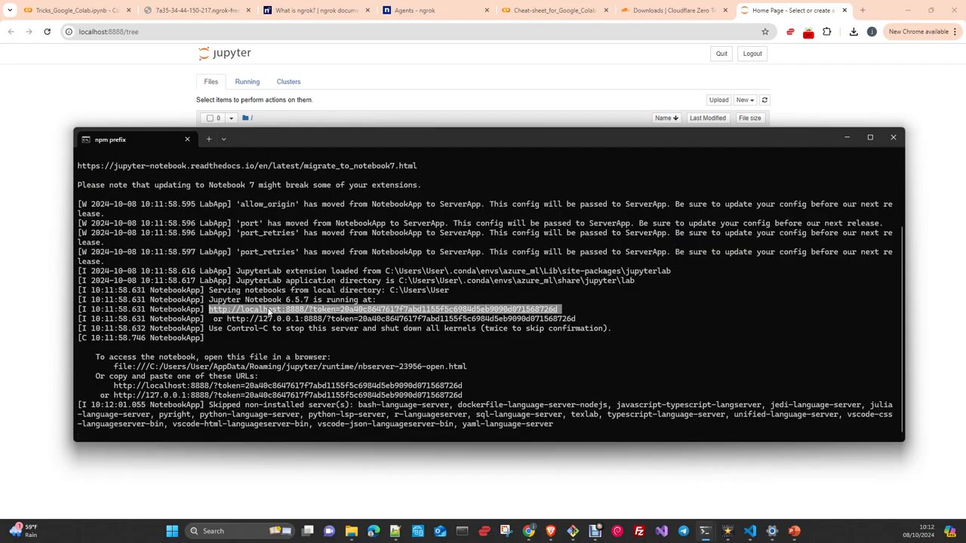
pyautogui.hotkey('ctrl', 'c')
pyautogui.click(162, 87)
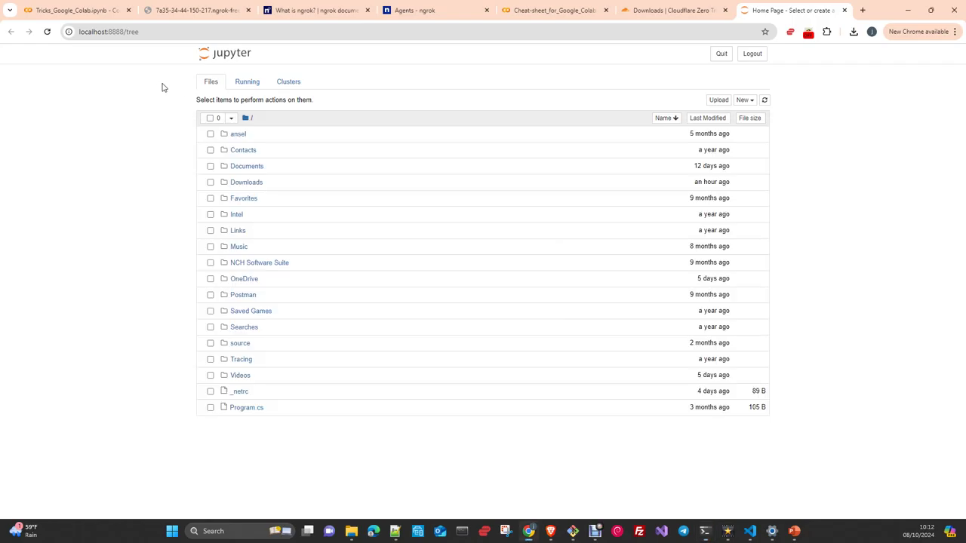
pyautogui.click(79, 10)
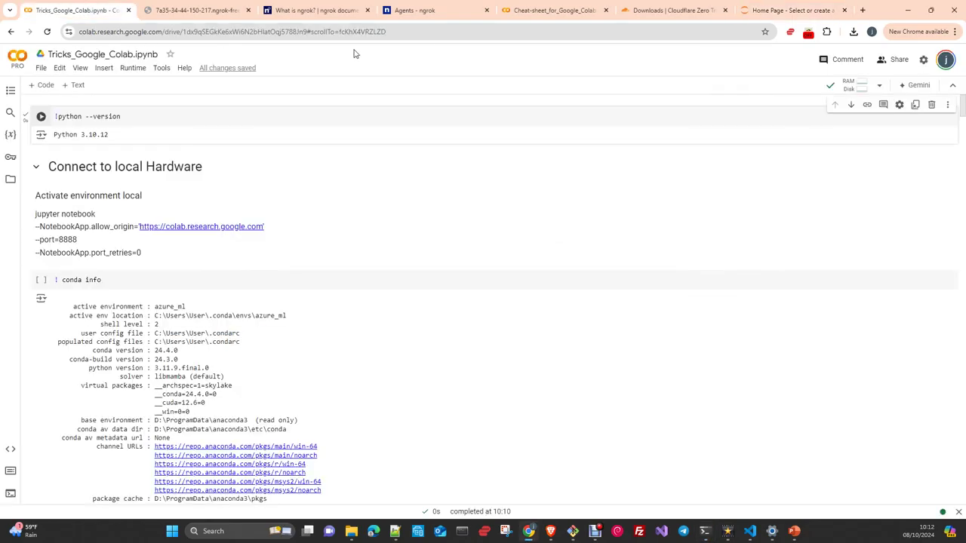
# Connect to a local runtime with the copied localhost URL and rerun the version check.
pyautogui.click(879, 88)
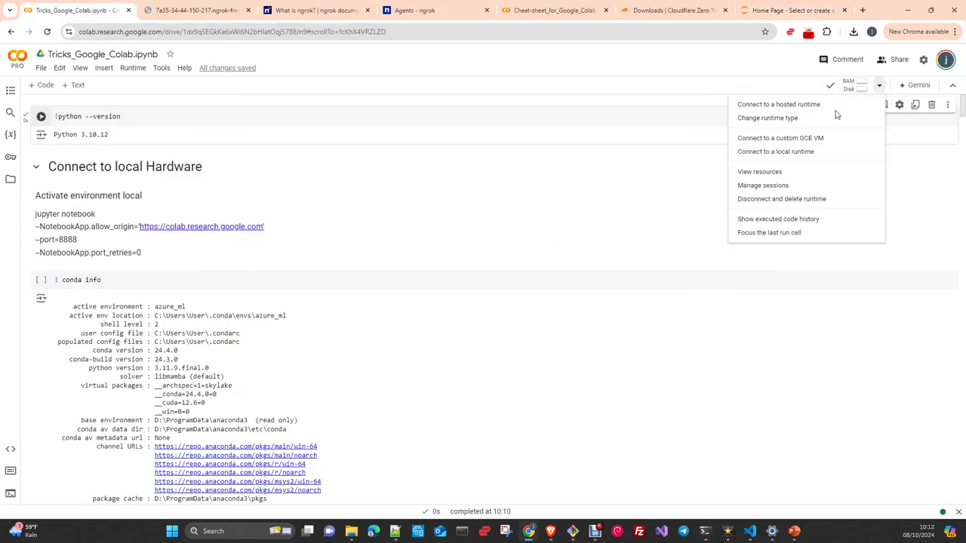
pyautogui.click(773, 156)
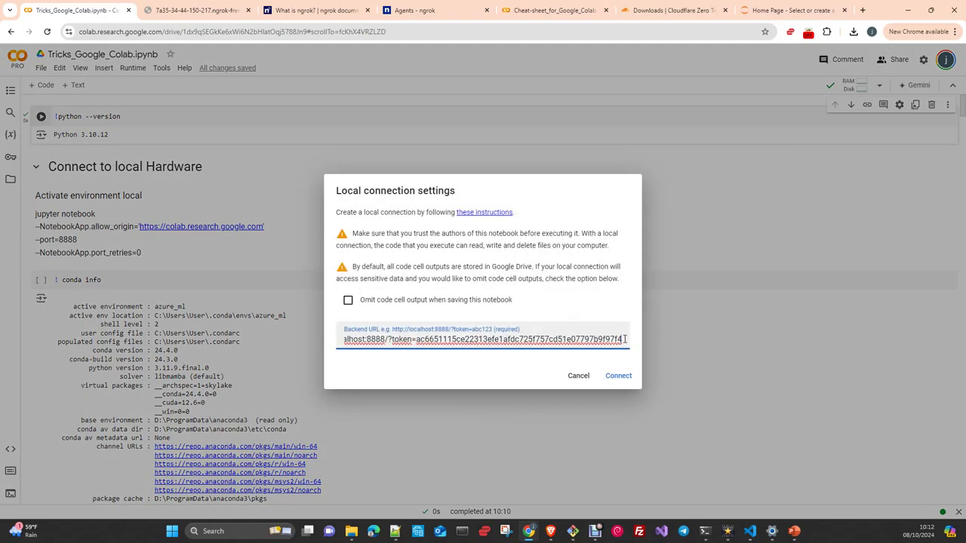
pyautogui.tripleClick(358, 340)
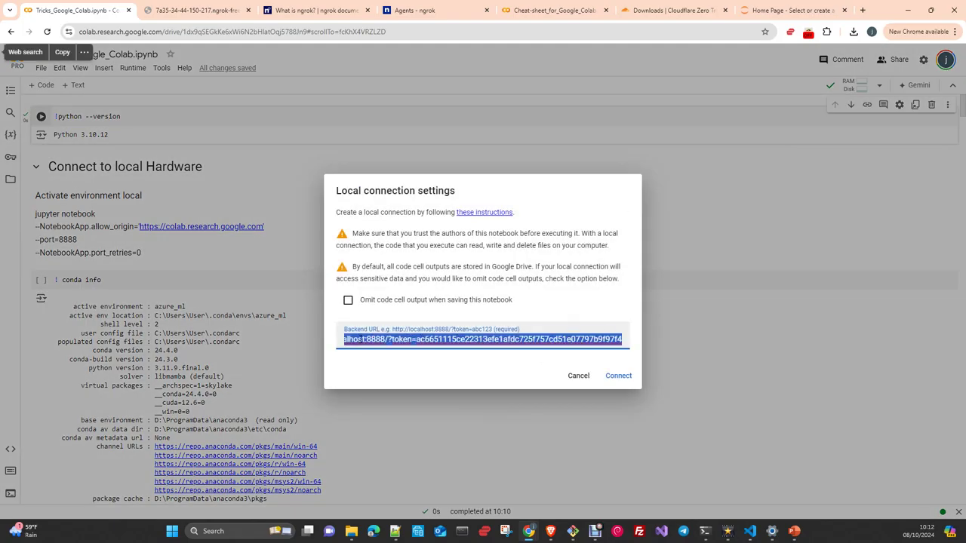
pyautogui.hotkey('ctrl', 'v')
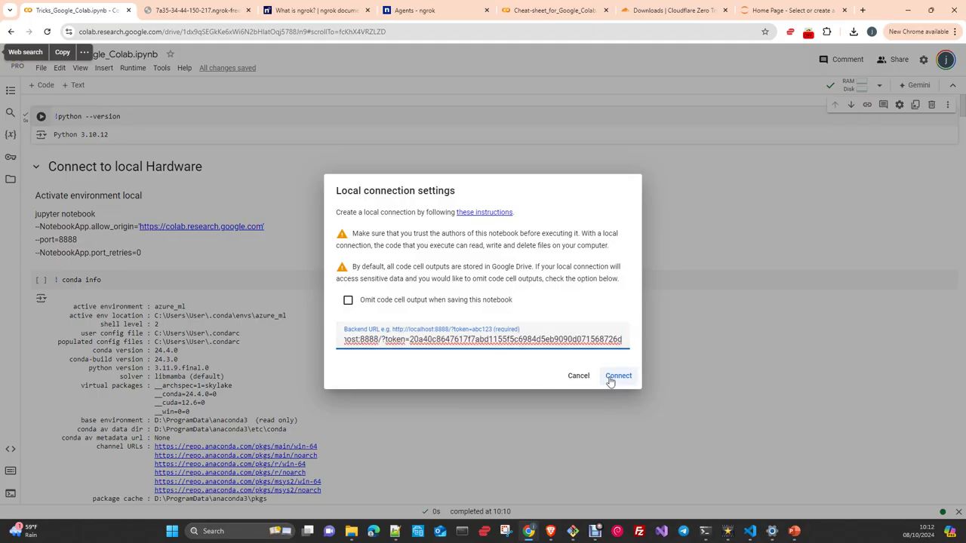
pyautogui.click(613, 381)
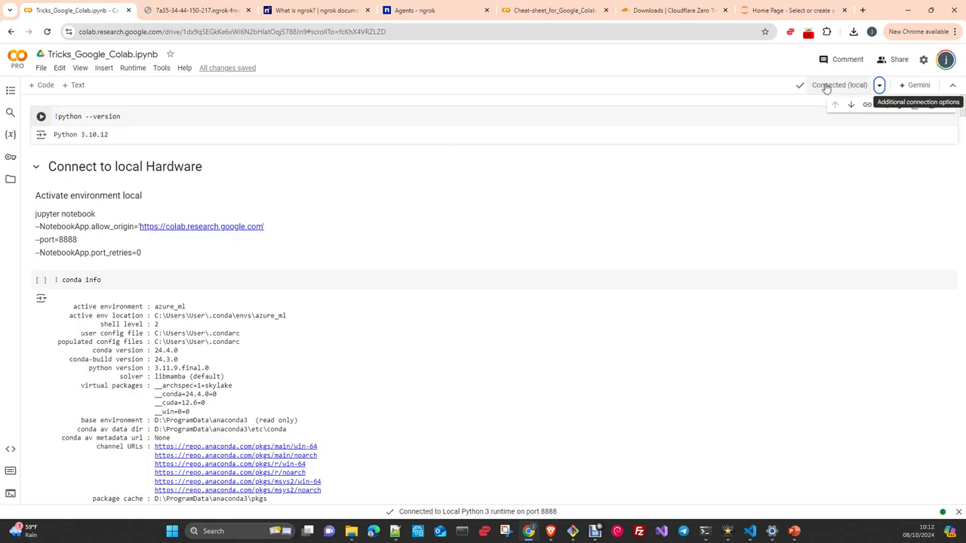
pyautogui.moveTo(839, 84)
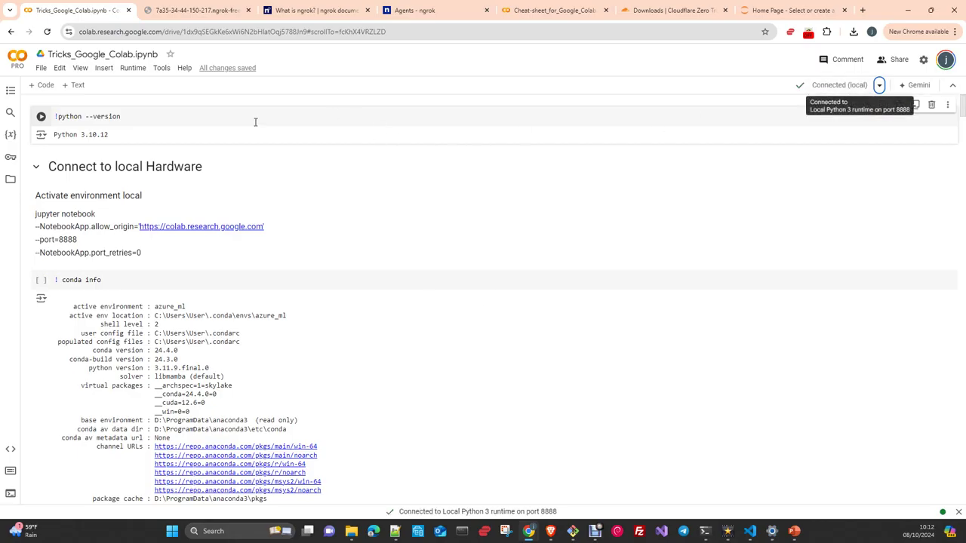
pyautogui.click(40, 116)
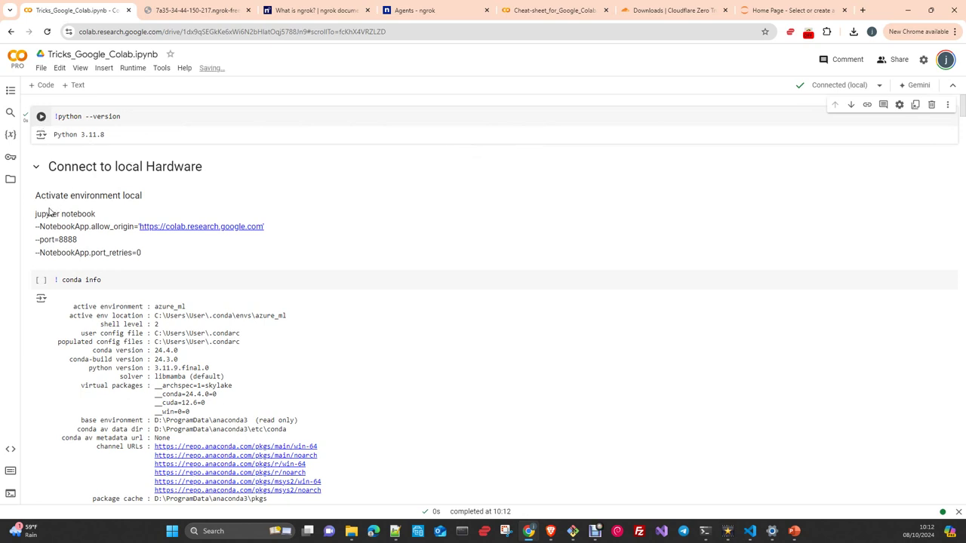
# Rerun the conda info, !nvidia-smi and ! dir cells on the local runtime.
pyautogui.scroll(-1, 105, 269)
pyautogui.click(40, 178)
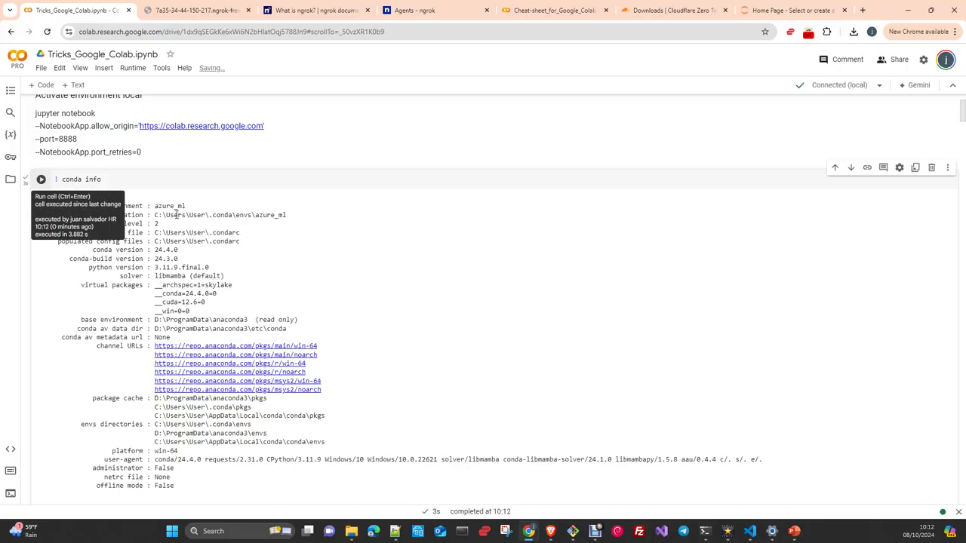
pyautogui.scroll(-2, 357, 247)
pyautogui.scroll(-1, 357, 246)
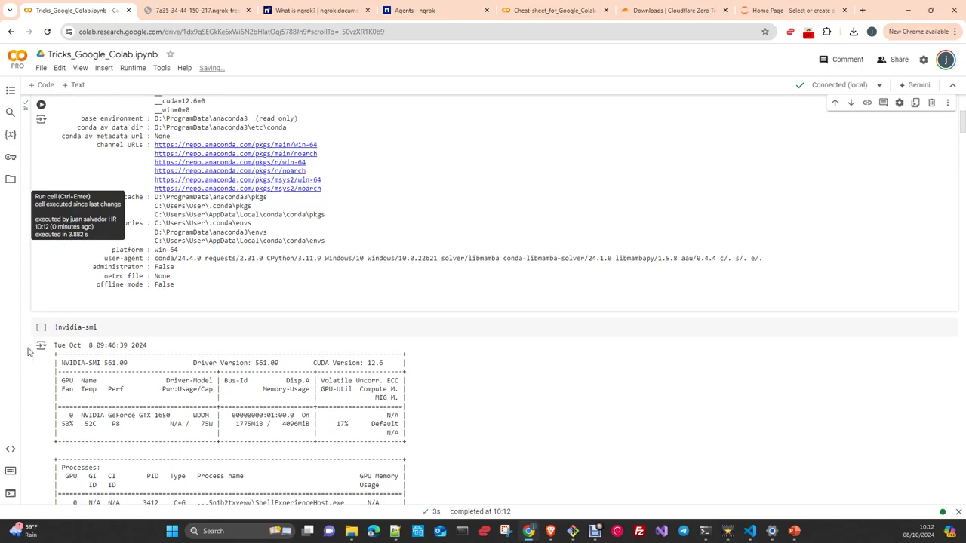
pyautogui.click(41, 329)
pyautogui.scroll(-2, 420, 326)
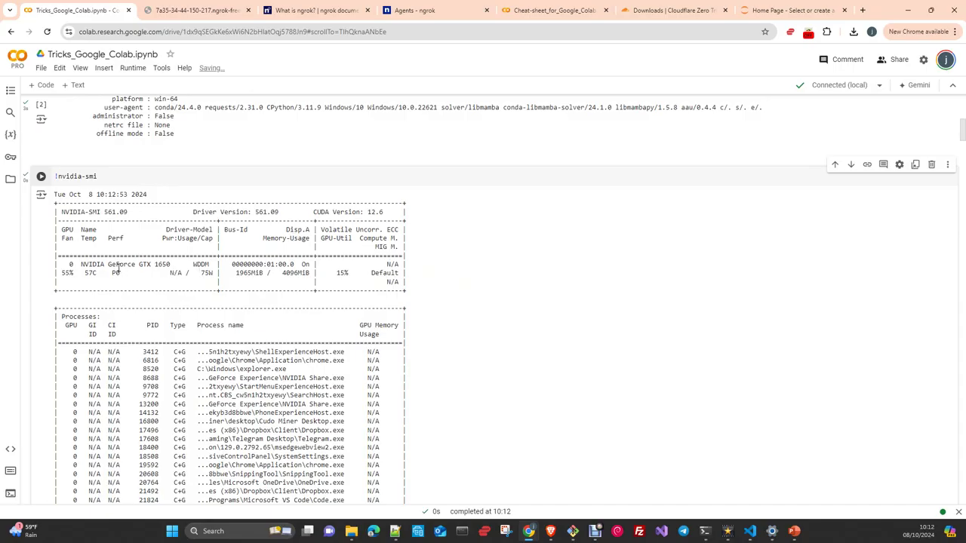
pyautogui.scroll(-3, 151, 270)
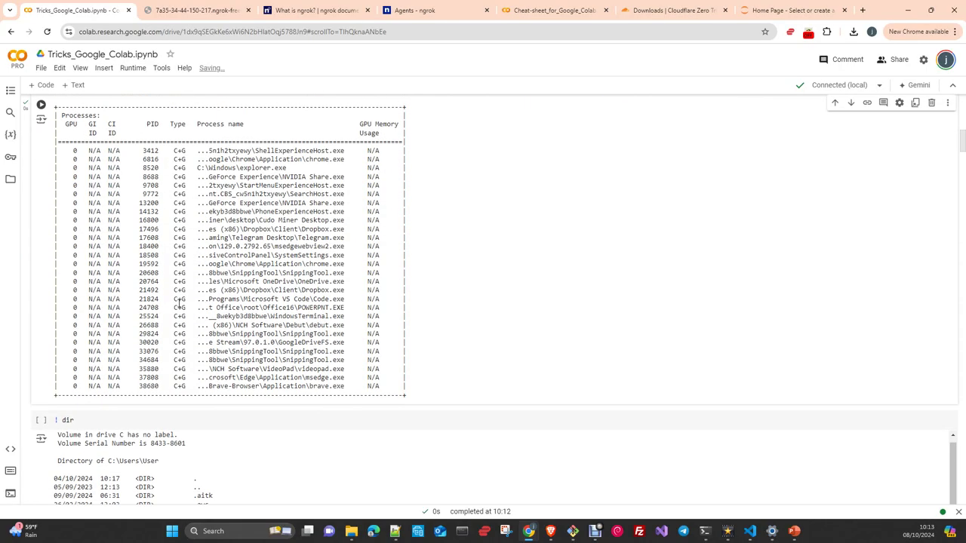
pyautogui.scroll(-1, 98, 302)
pyautogui.click(46, 322)
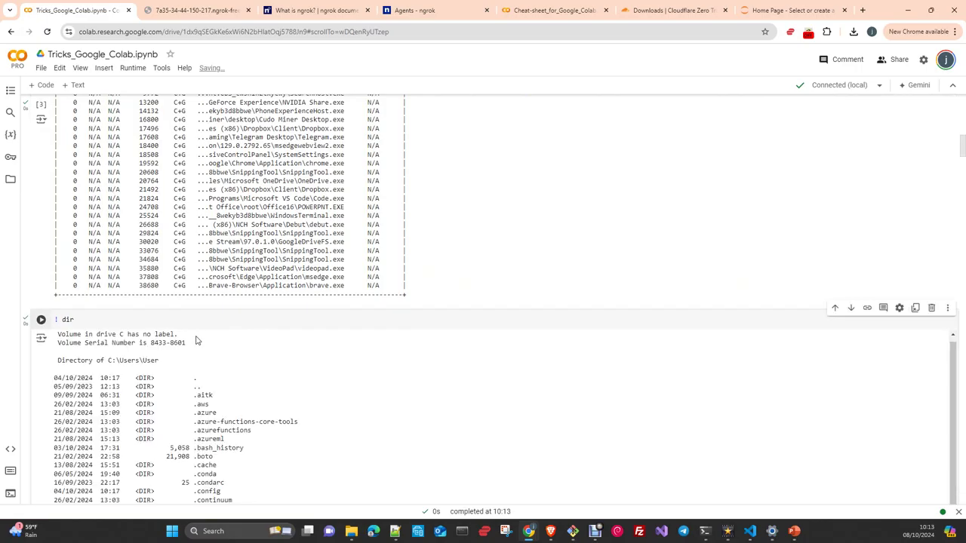
pyautogui.scroll(-2, 353, 323)
pyautogui.scroll(-1, 357, 322)
pyautogui.scroll(-1, 357, 321)
pyautogui.scroll(-1, 357, 321)
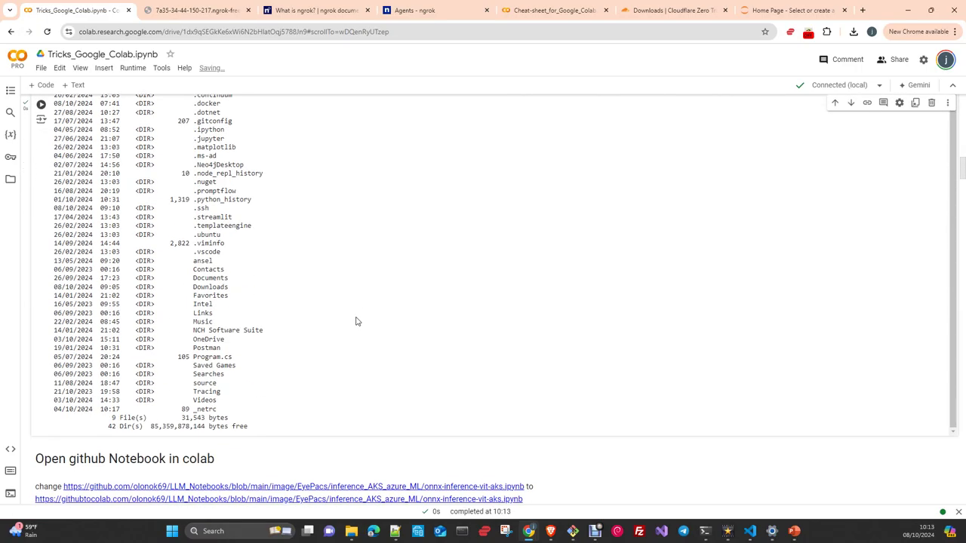
pyautogui.scroll(-2, 357, 321)
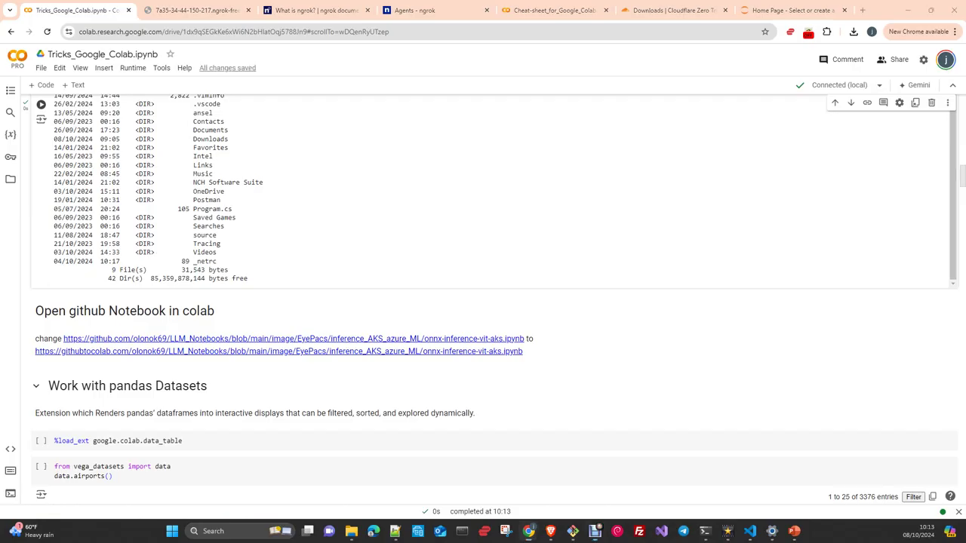
pyautogui.click(595, 530)
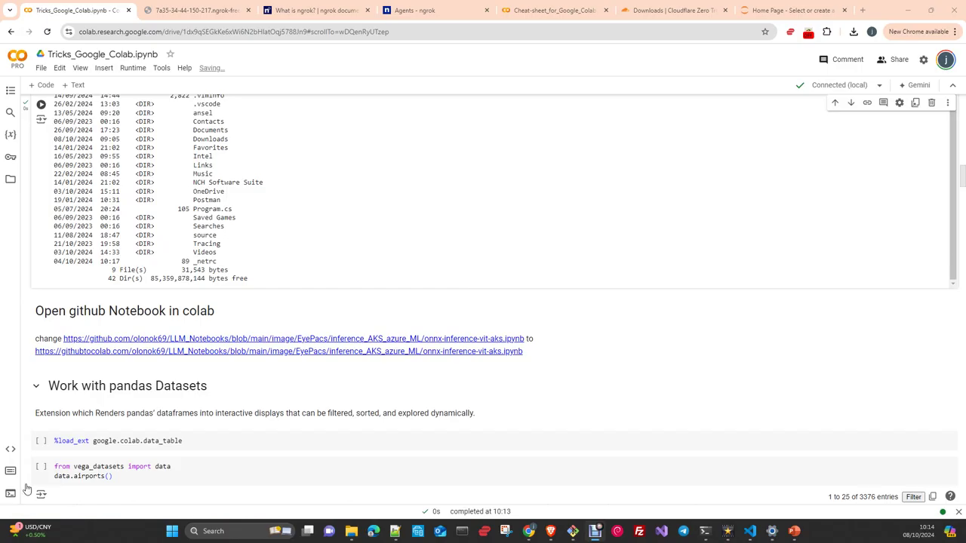
# Open the onnx-inference-vit-aks GitHub notebook link in a new tab, browse it, then come back.
pyautogui.rightClick(273, 343)
pyautogui.click(306, 351)
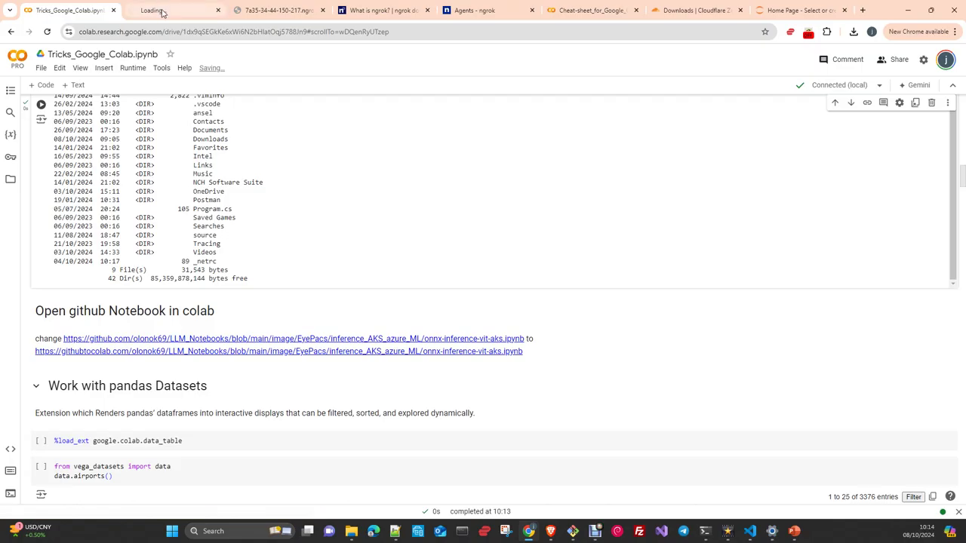
pyautogui.click(162, 12)
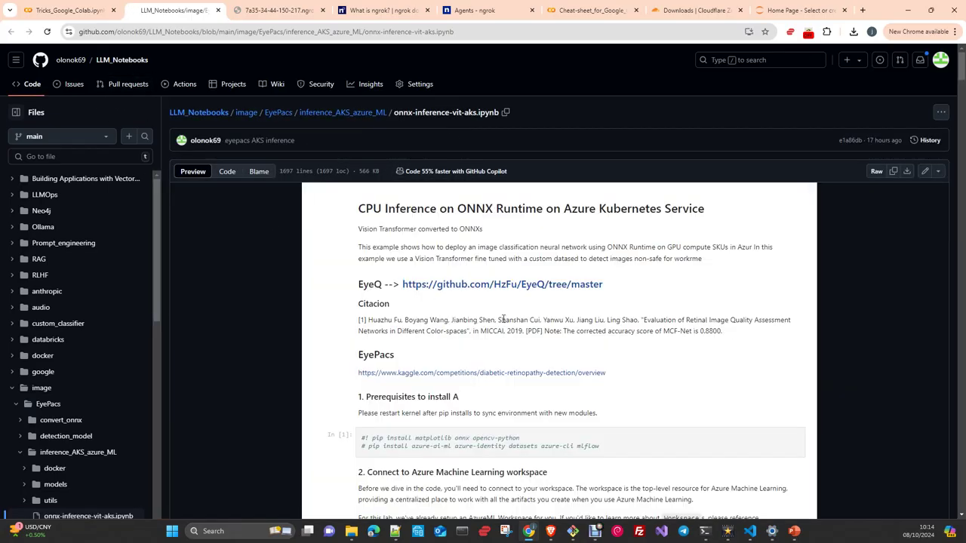
pyautogui.scroll(-3, 503, 319)
pyautogui.scroll(-3, 504, 319)
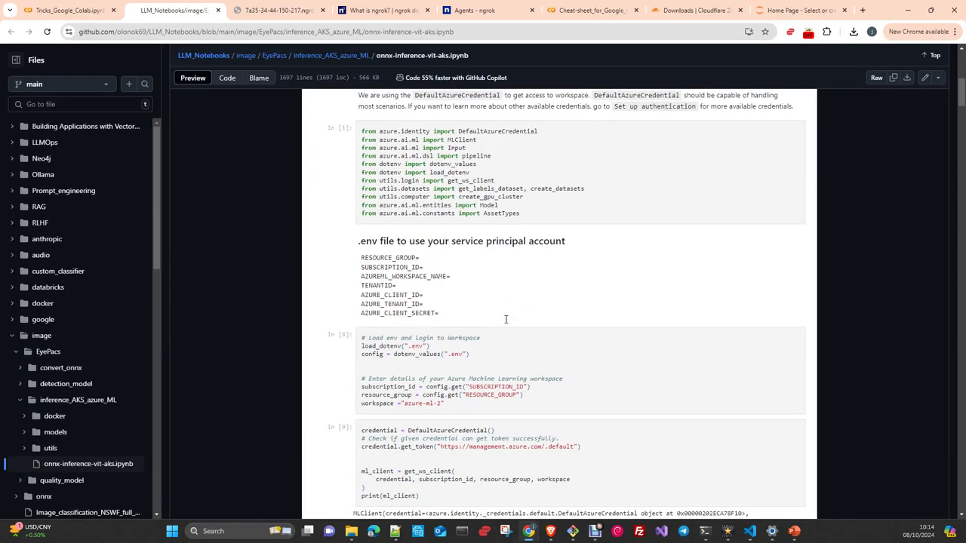
pyautogui.scroll(2, 505, 319)
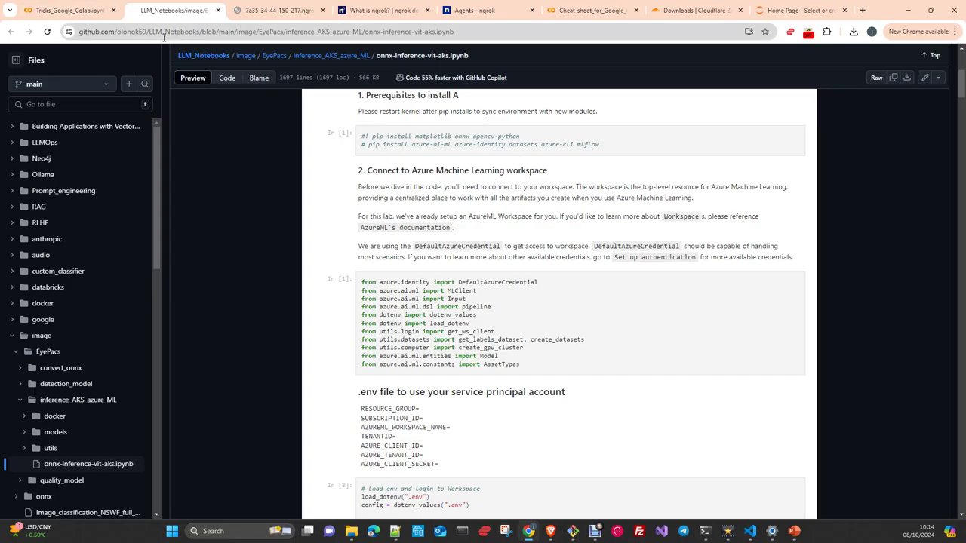
pyautogui.click(54, 12)
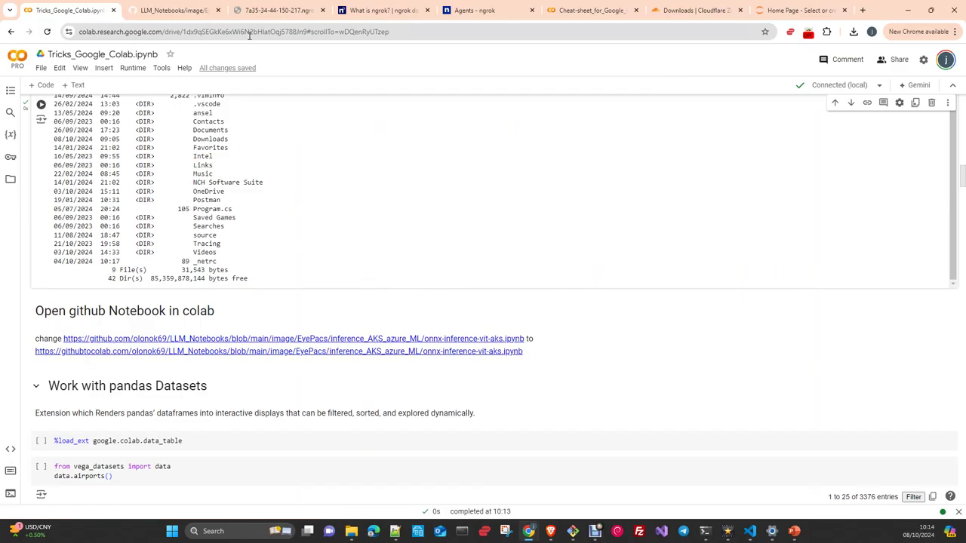
# Open the GitHub onnx-inference-vit-aks notebook in Colab by changing the URL to githubtocolab.
pyautogui.click(185, 11)
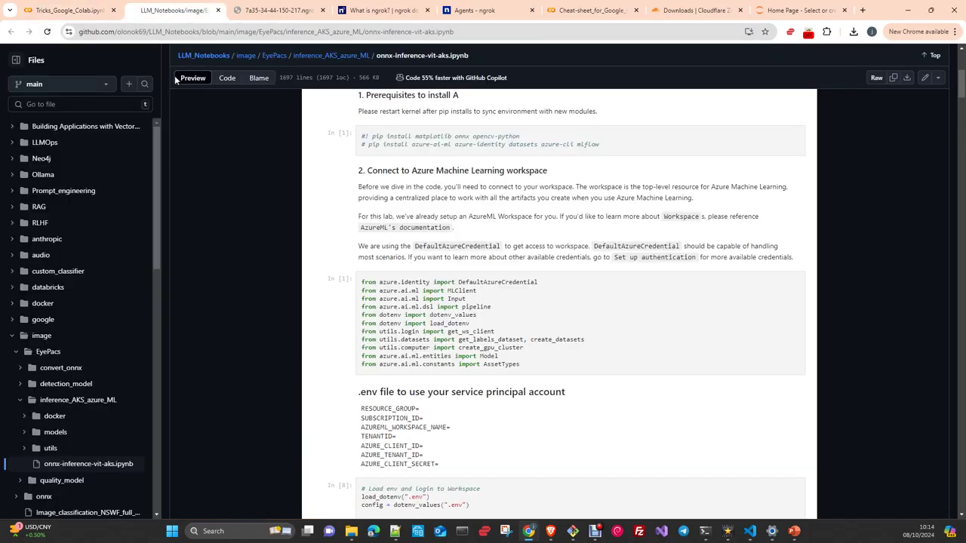
pyautogui.click(101, 31)
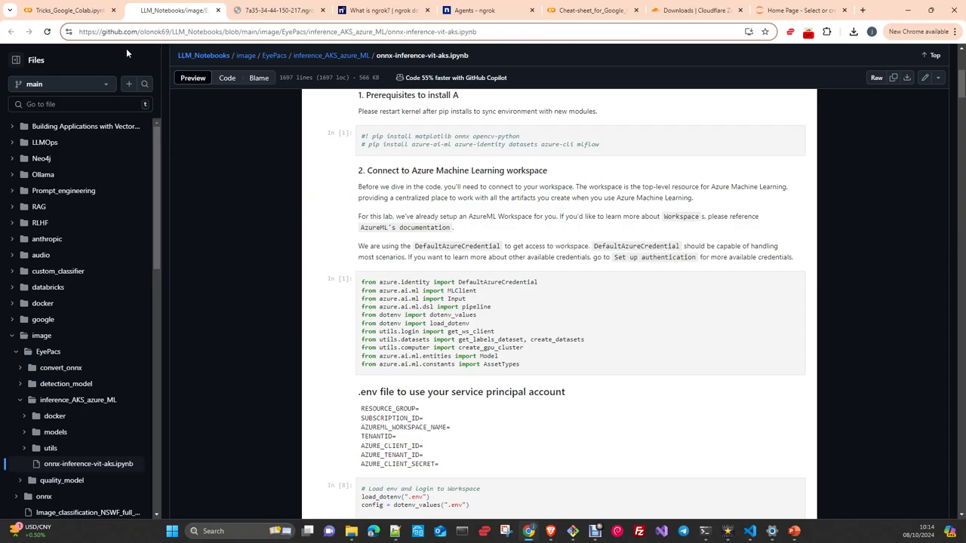
pyautogui.write('t')
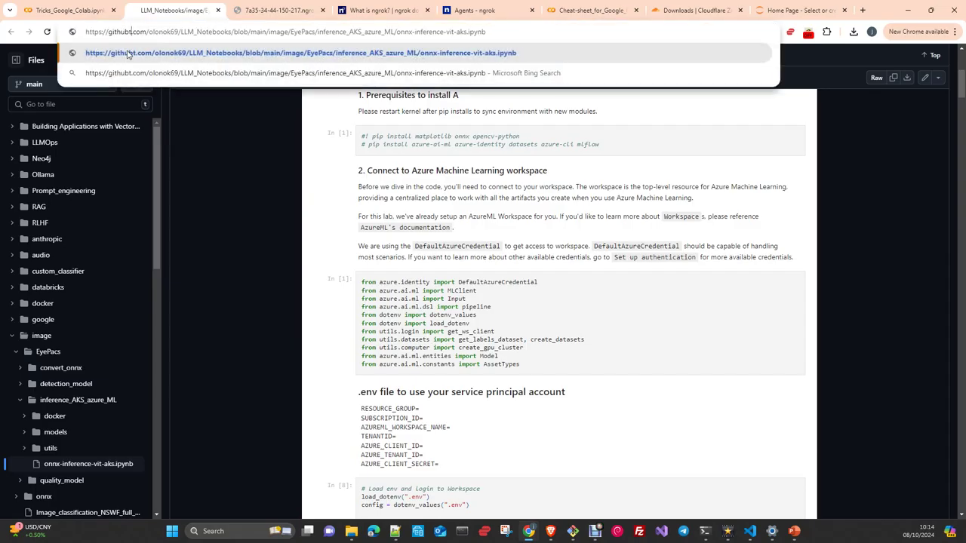
pyautogui.write('ocolab')
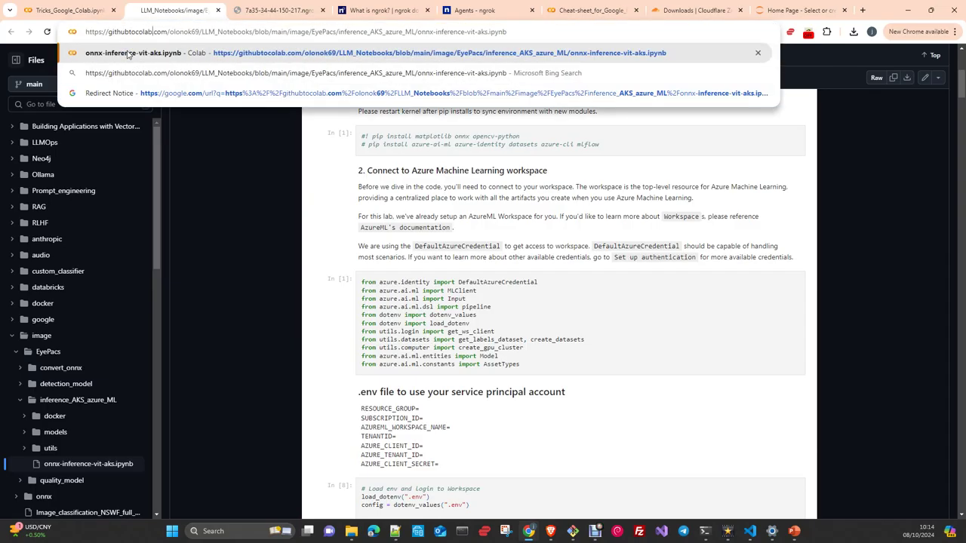
pyautogui.press('Return')
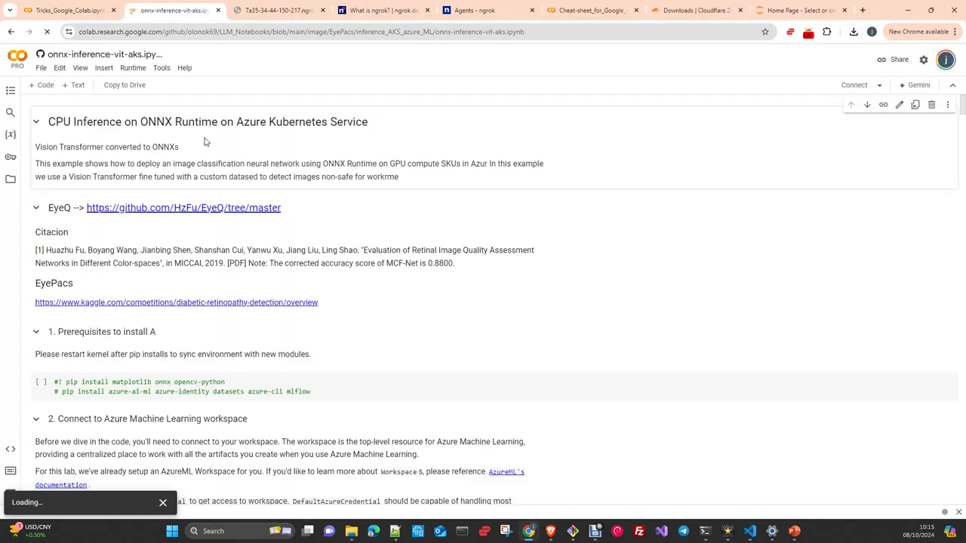
pyautogui.scroll(-1, 427, 179)
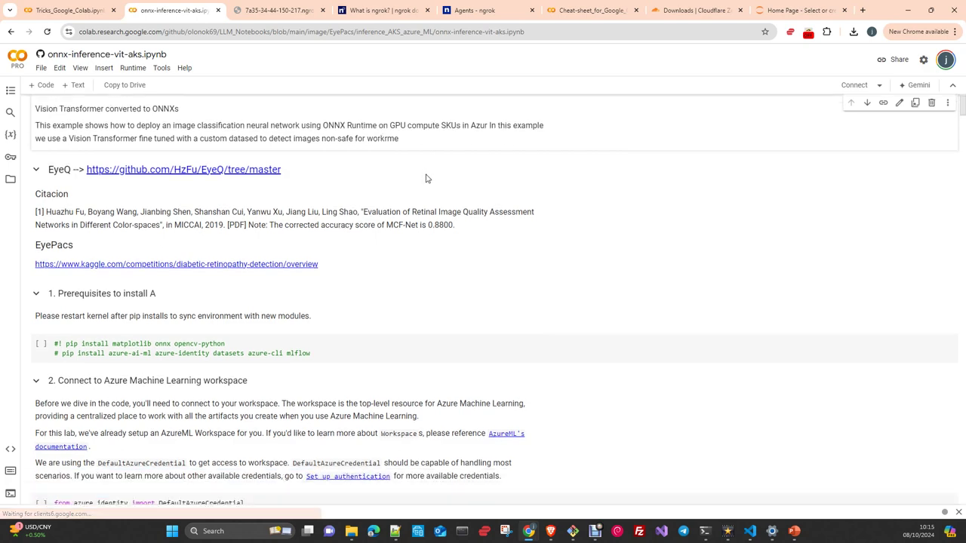
pyautogui.scroll(-4, 427, 179)
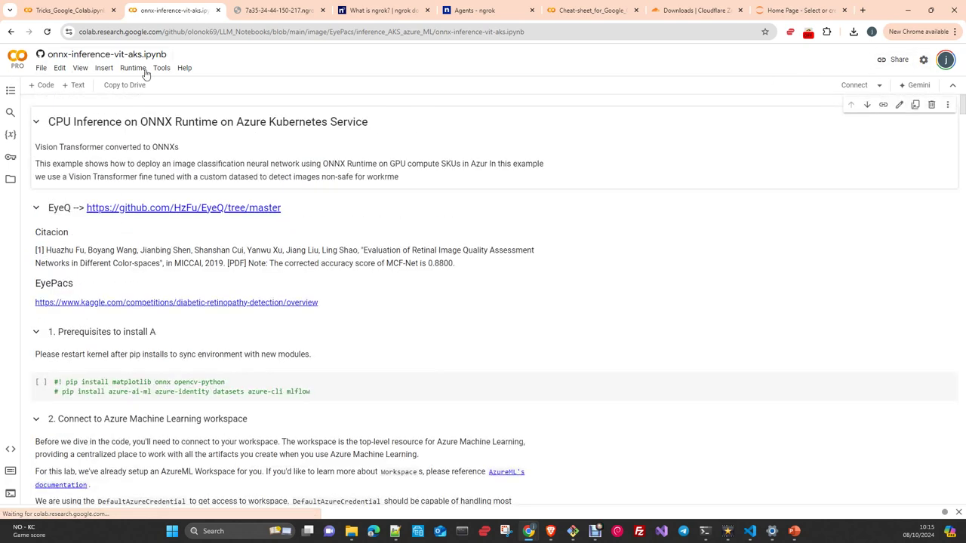
# Close the Colab copy and return to Tricks_Google_Colab.ipynb.
pyautogui.click(218, 10)
pyautogui.click(54, 14)
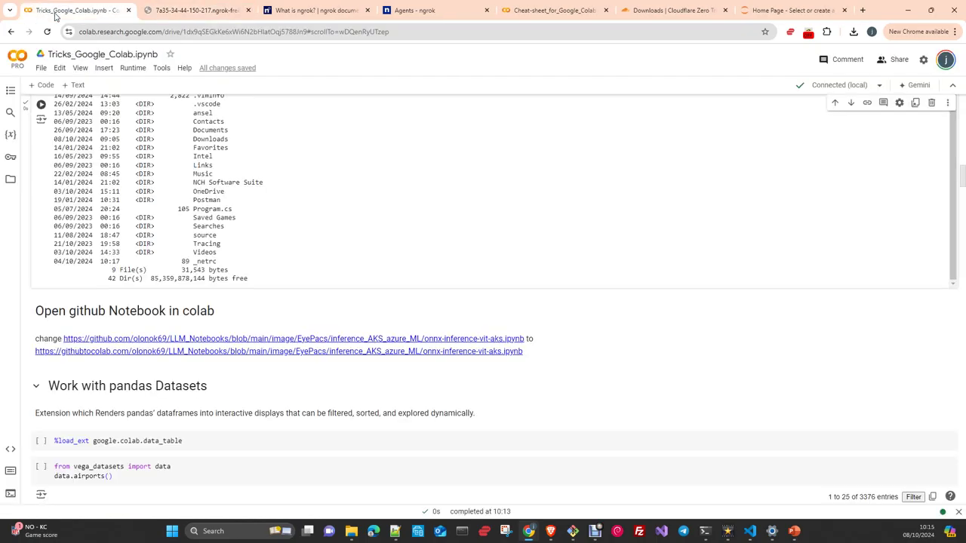
pyautogui.scroll(-2, 262, 250)
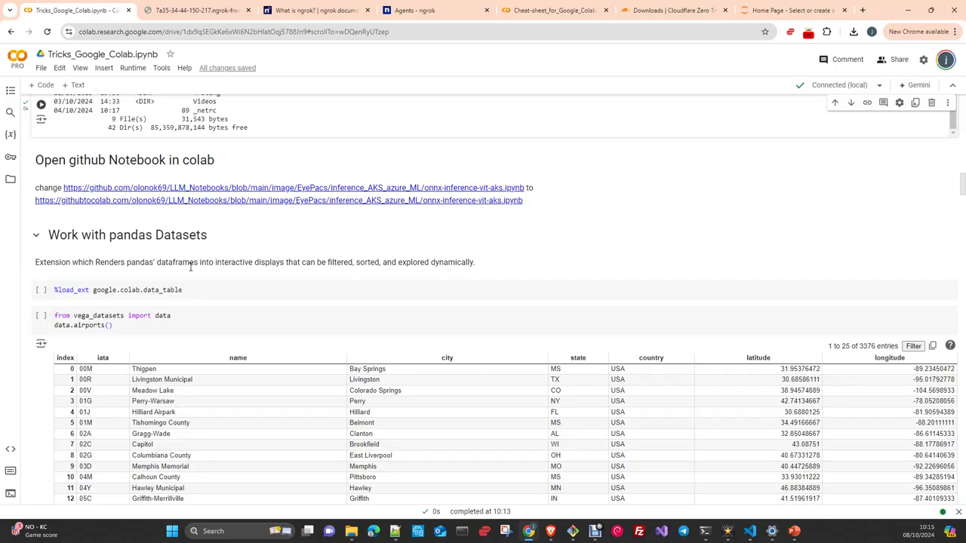
# Run the %load_ext google.colab.data_table cell in the pandas section, getting an extension-loading error.
pyautogui.moveTo(119, 290)
pyautogui.scroll(-2, 161, 298)
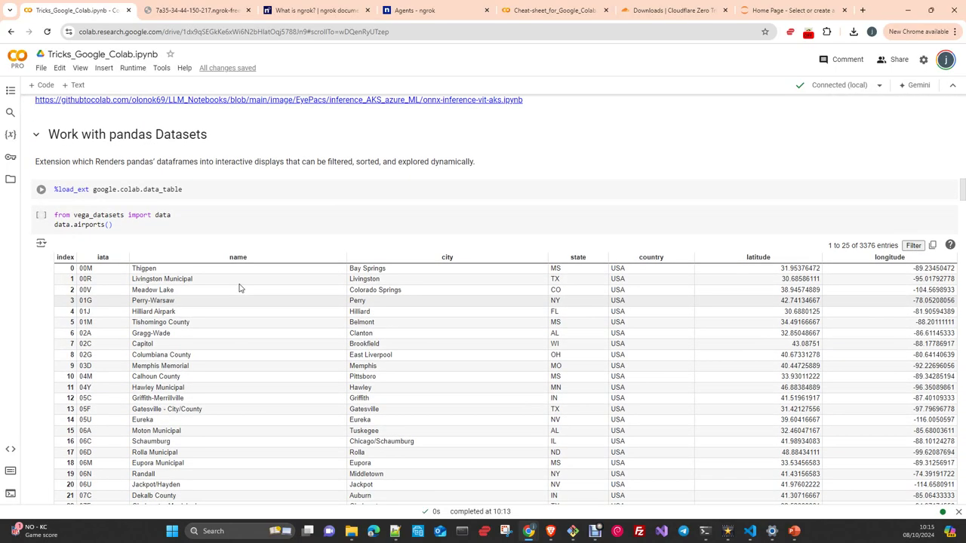
pyautogui.click(41, 188)
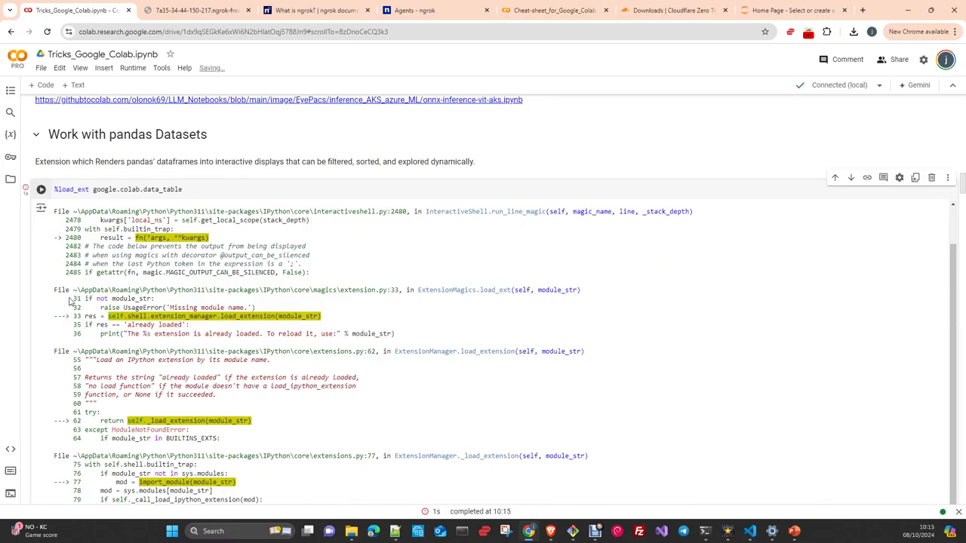
# Open the Change runtime type settings and close them without changes.
pyautogui.click(879, 86)
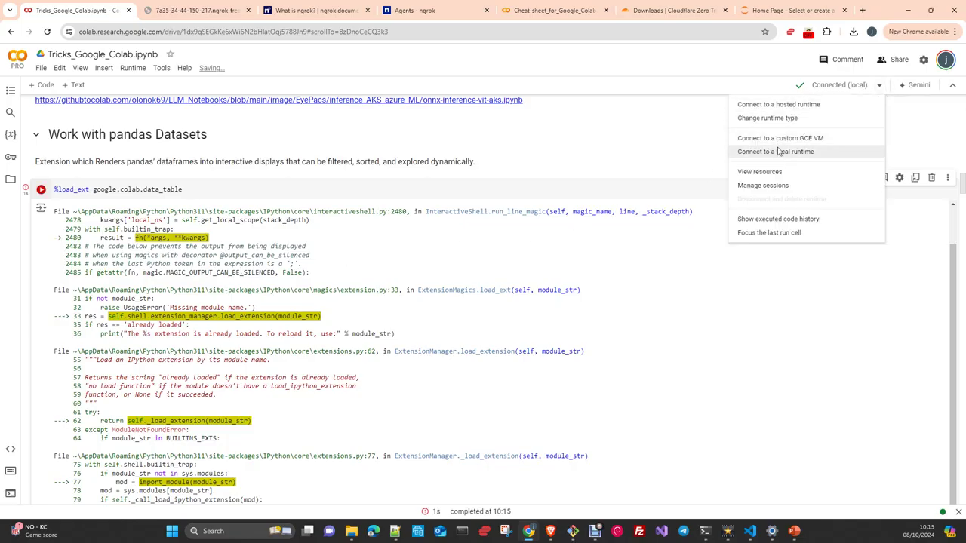
pyautogui.click(133, 67)
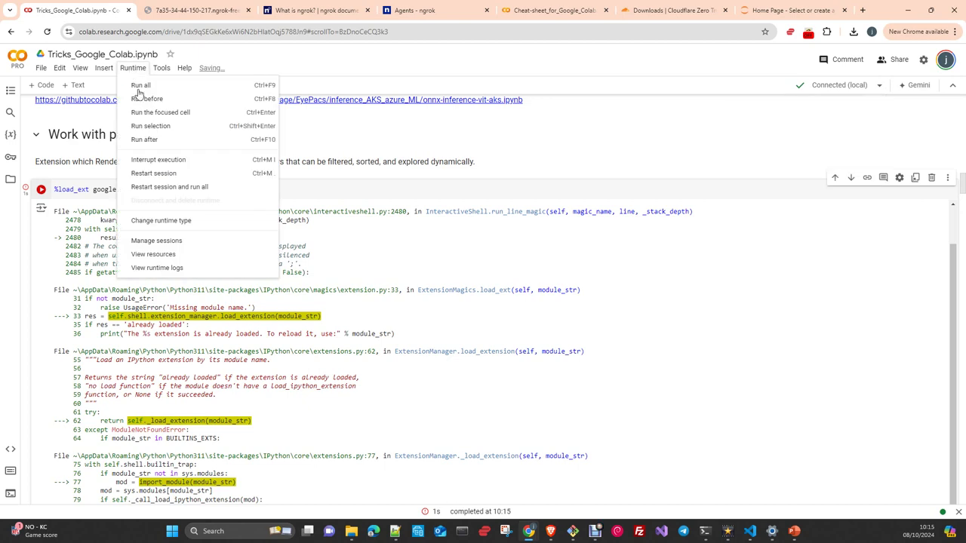
pyautogui.click(177, 221)
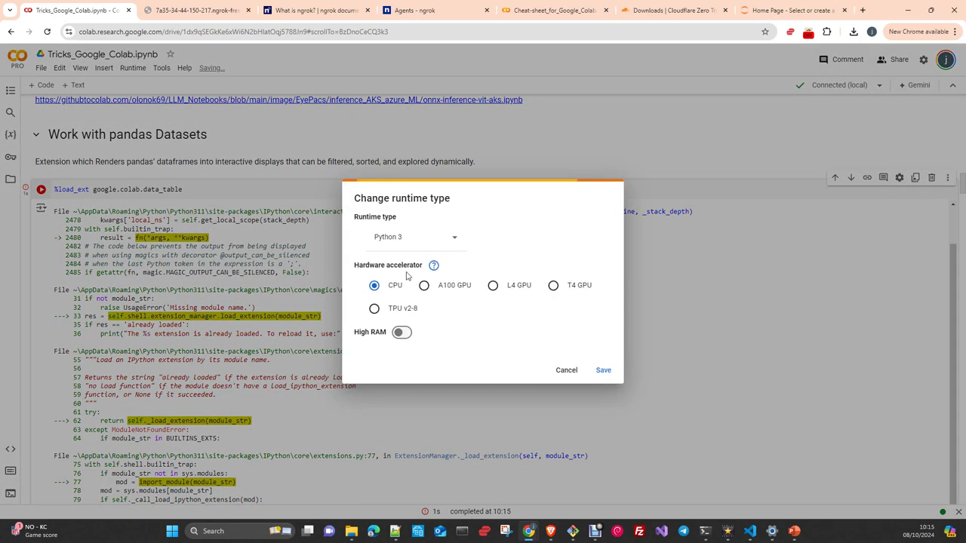
pyautogui.click(601, 368)
# Connect to a hosted runtime and rerun the %load_ext data_table cell.
pyautogui.click(877, 88)
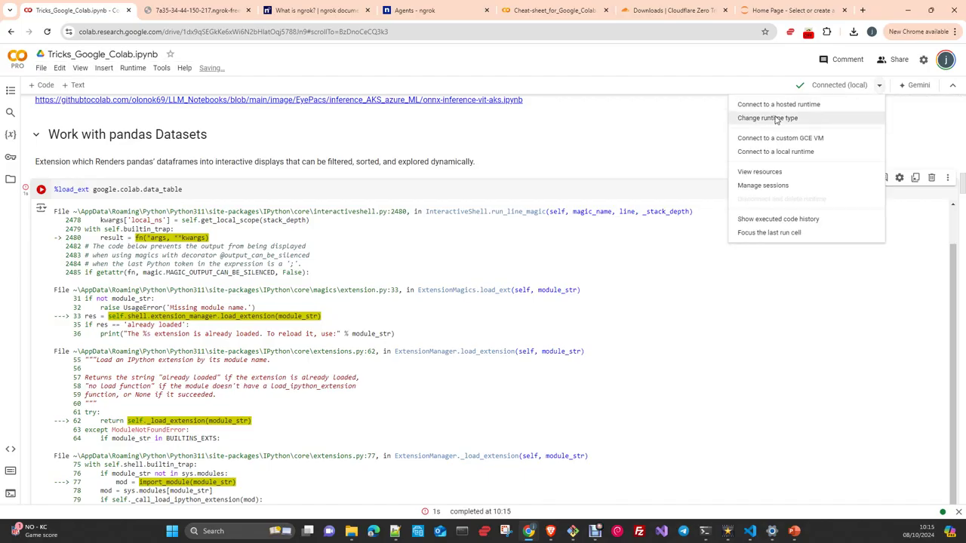
pyautogui.click(774, 105)
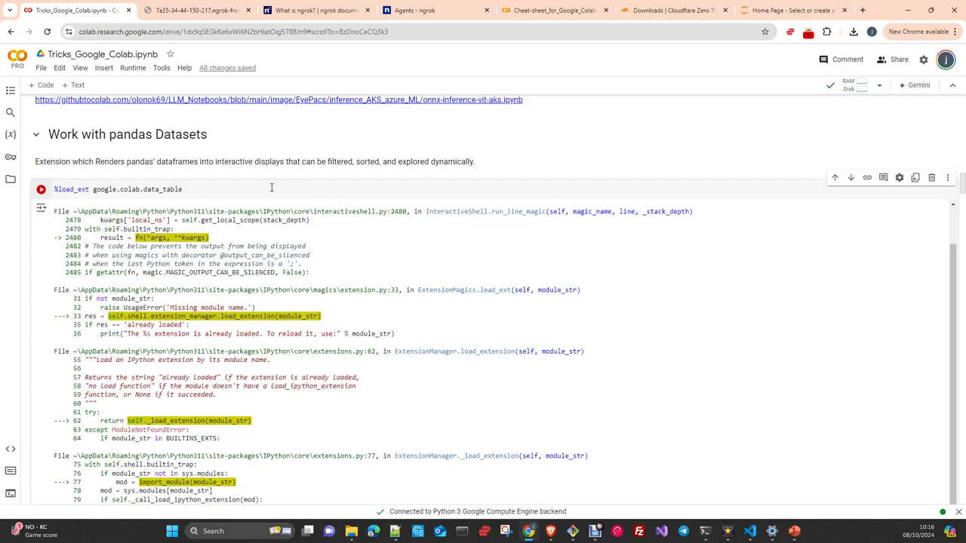
pyautogui.click(41, 189)
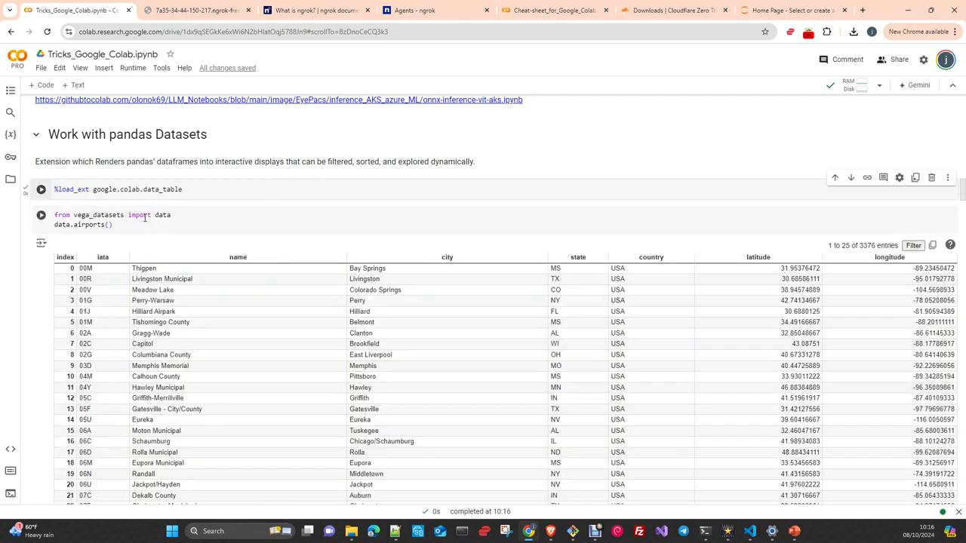
# Rerun data.airports() and filter the iata column by '00', leaving 8 of 3376 airports.
pyautogui.scroll(-1, 210, 234)
pyautogui.click(40, 165)
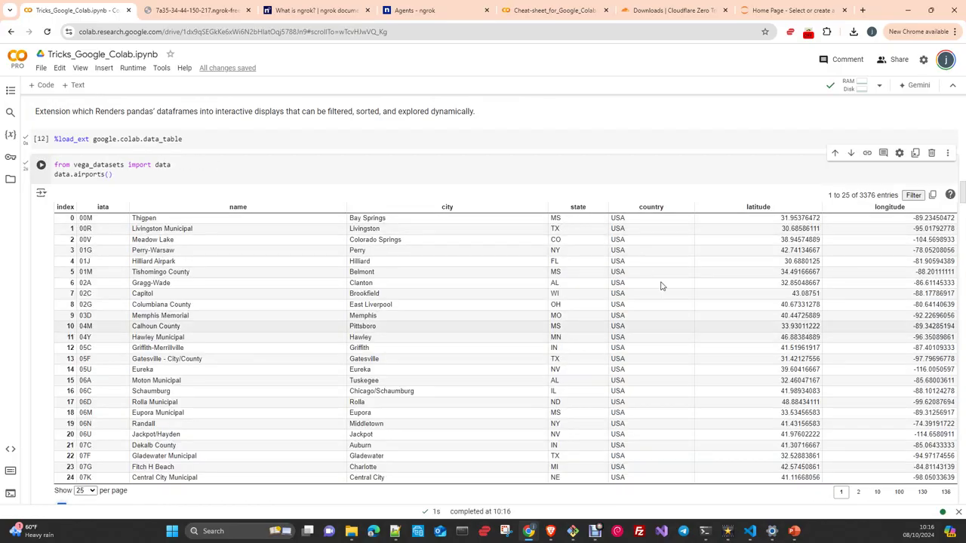
pyautogui.click(913, 196)
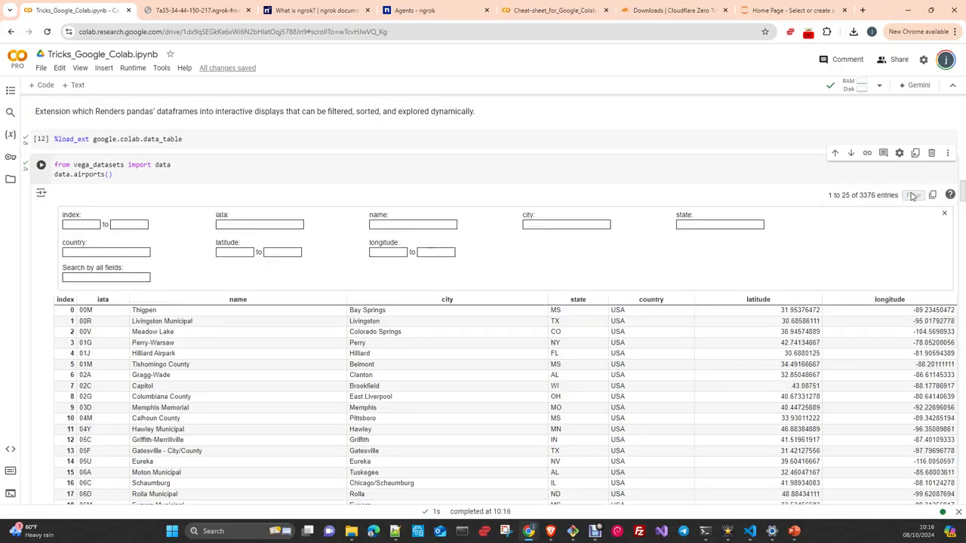
pyautogui.click(247, 225)
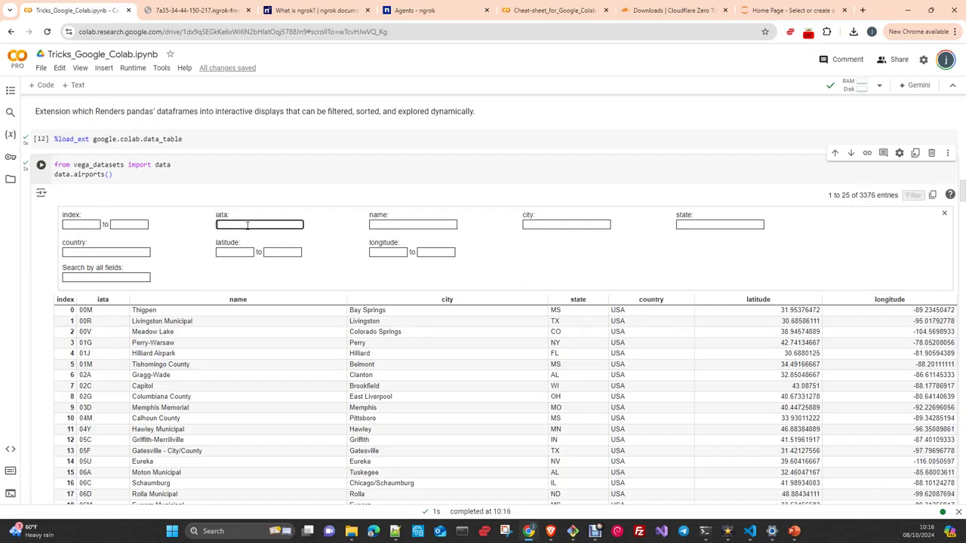
pyautogui.write('00')
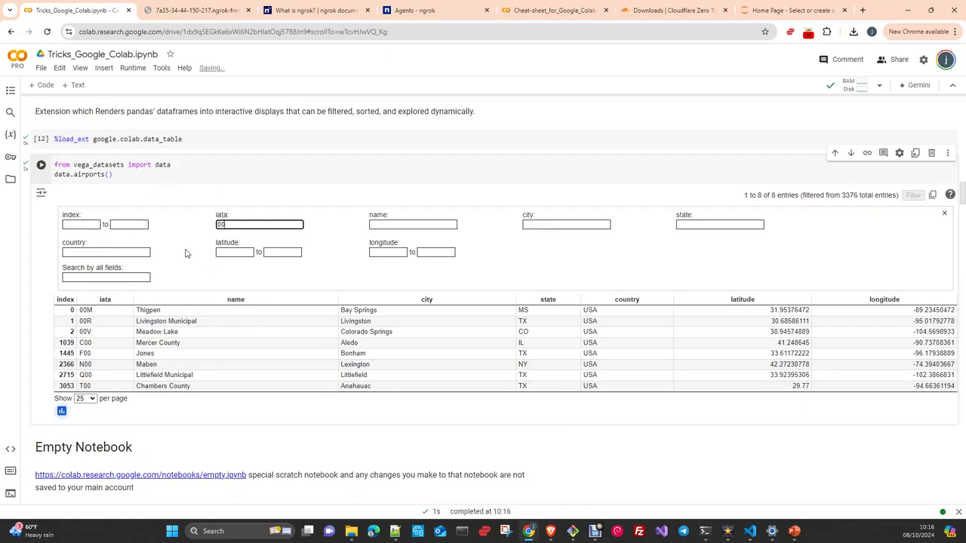
pyautogui.scroll(-1, 187, 254)
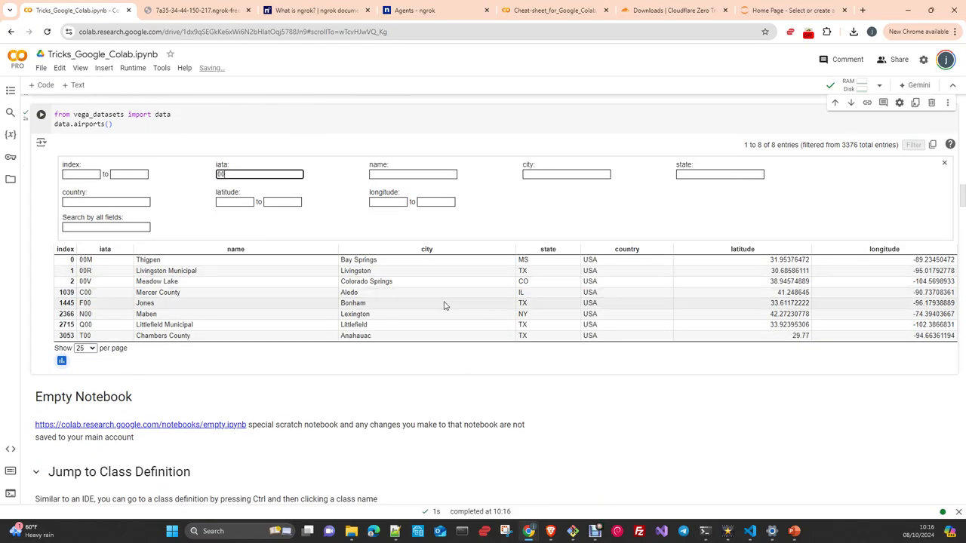
pyautogui.scroll(-2, 273, 347)
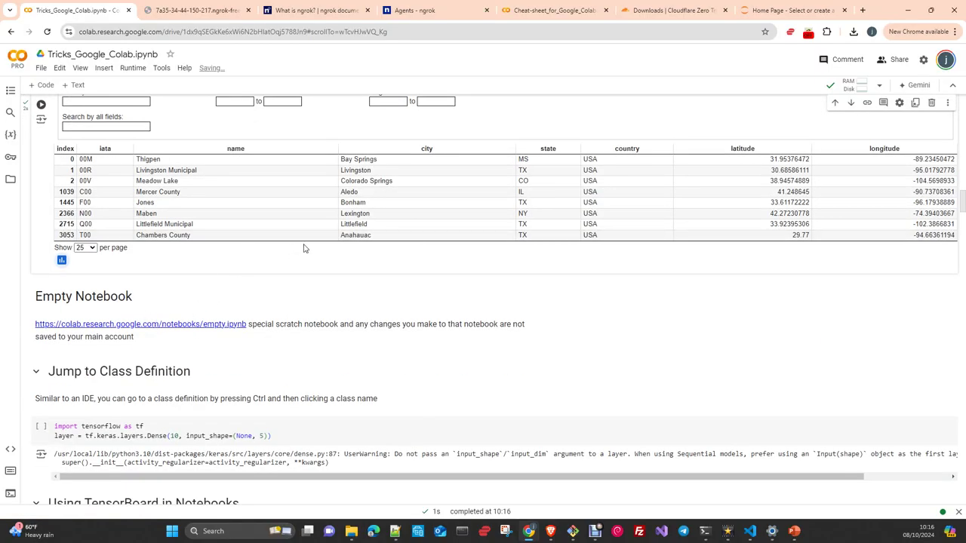
pyautogui.scroll(2, 207, 248)
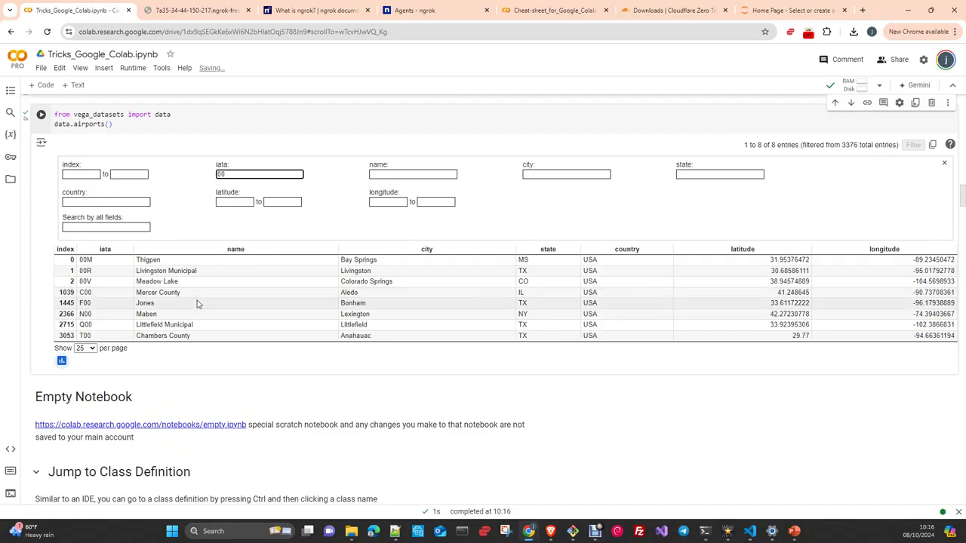
pyautogui.scroll(-1, 203, 300)
pyautogui.scroll(-1, 208, 298)
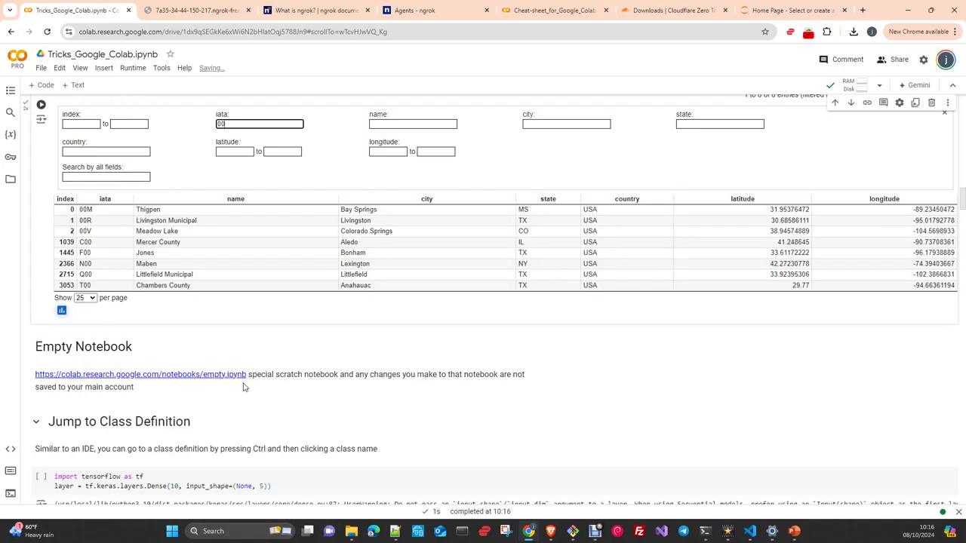
# Scroll past Empty Notebook to the Jump to Class Definition cell with tf.keras.layers.Dense.
pyautogui.moveTo(247, 375); pyautogui.dragTo(36, 375)
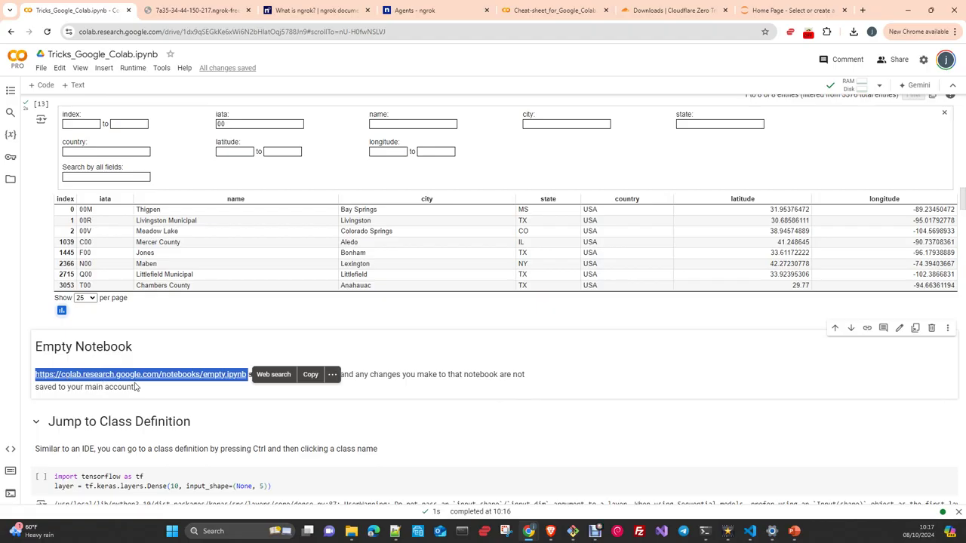
pyautogui.scroll(-1, 166, 389)
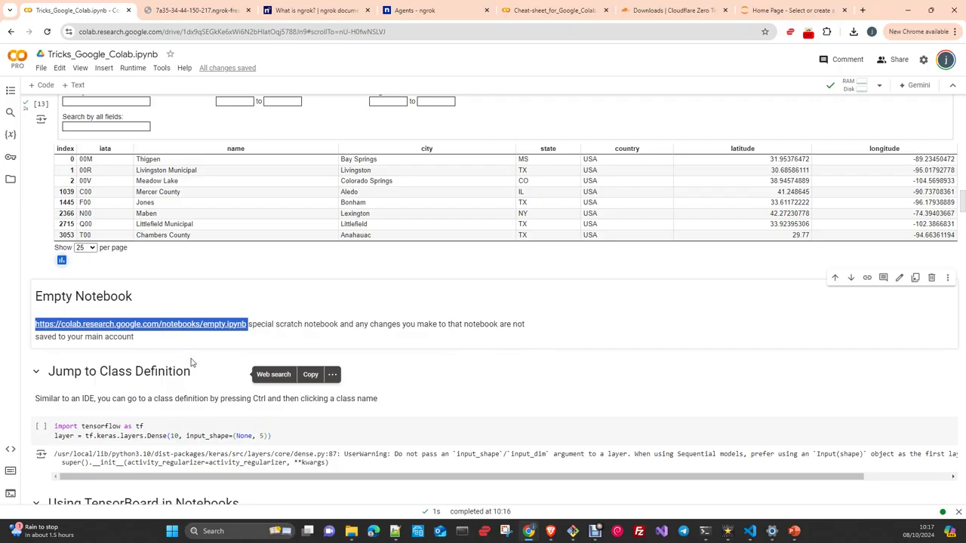
pyautogui.scroll(-2, 194, 362)
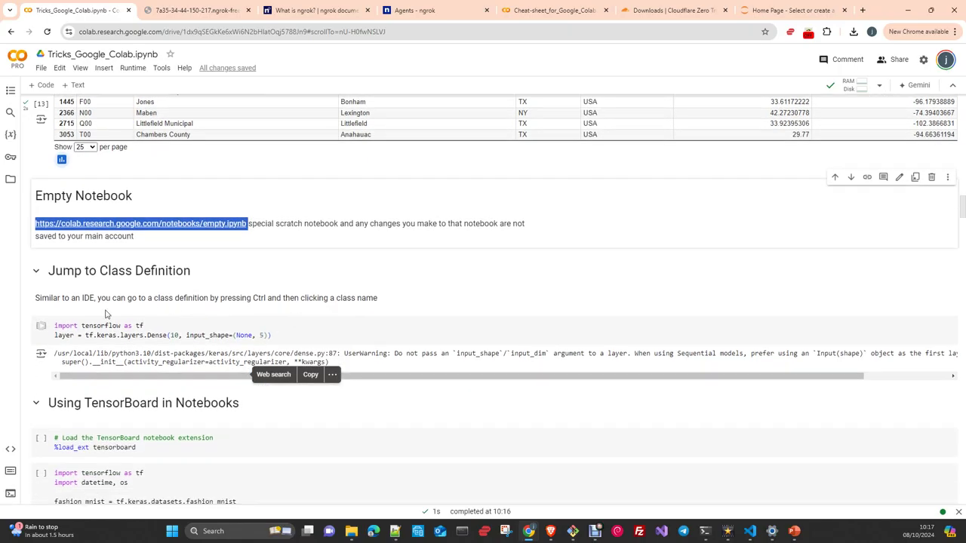
pyautogui.scroll(-2, 291, 323)
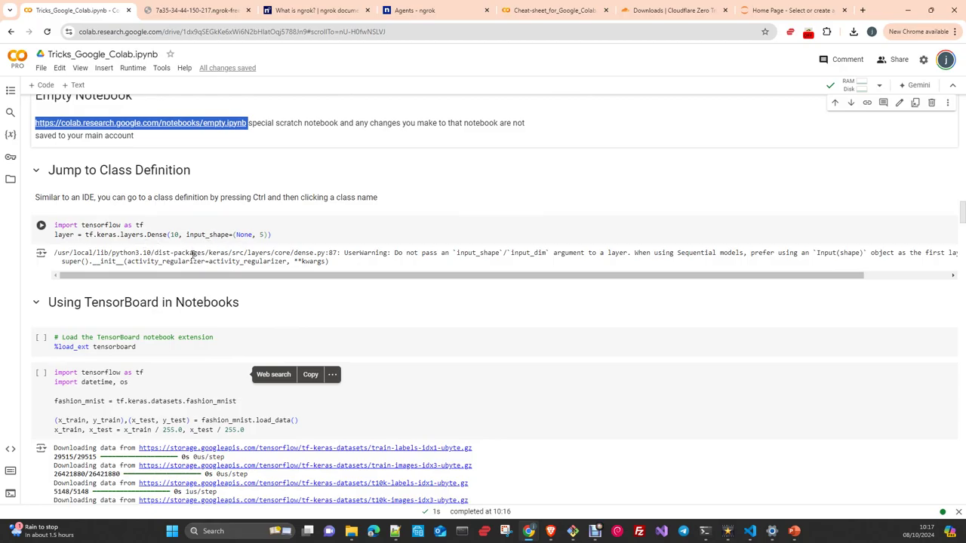
# Rerun the Dense layer cell and open the Dense class definition via Go to Definition.
pyautogui.click(41, 226)
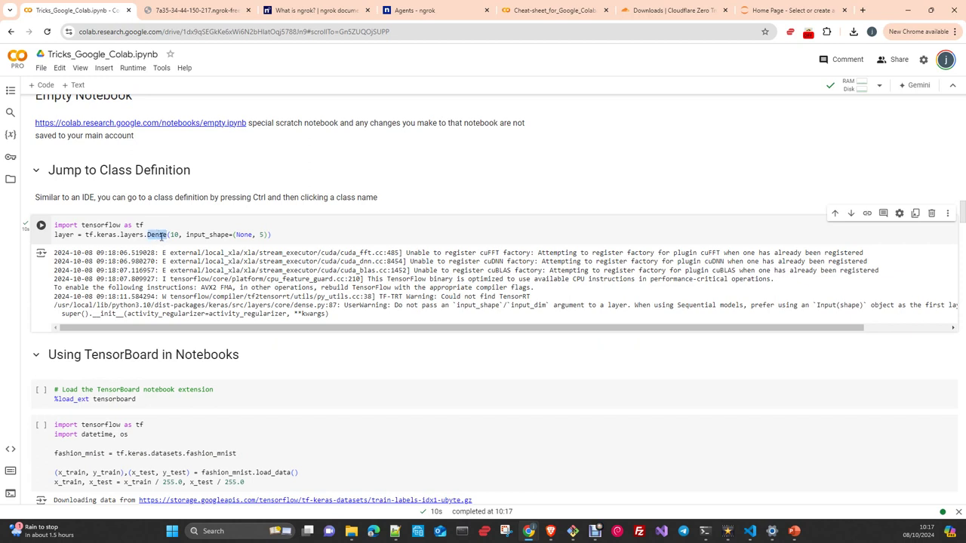
pyautogui.rightClick(156, 236)
pyautogui.click(158, 234)
pyautogui.moveTo(157, 235)
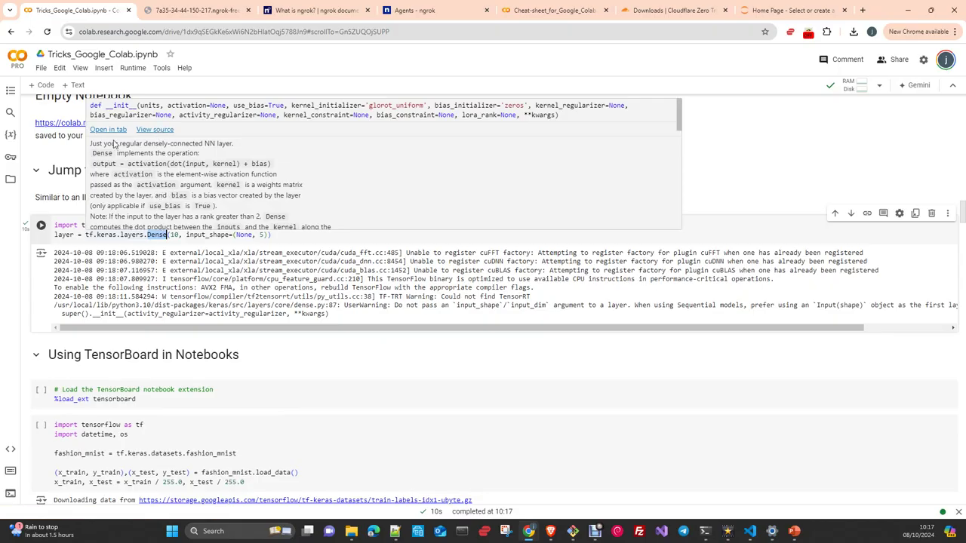
pyautogui.rightClick(158, 234)
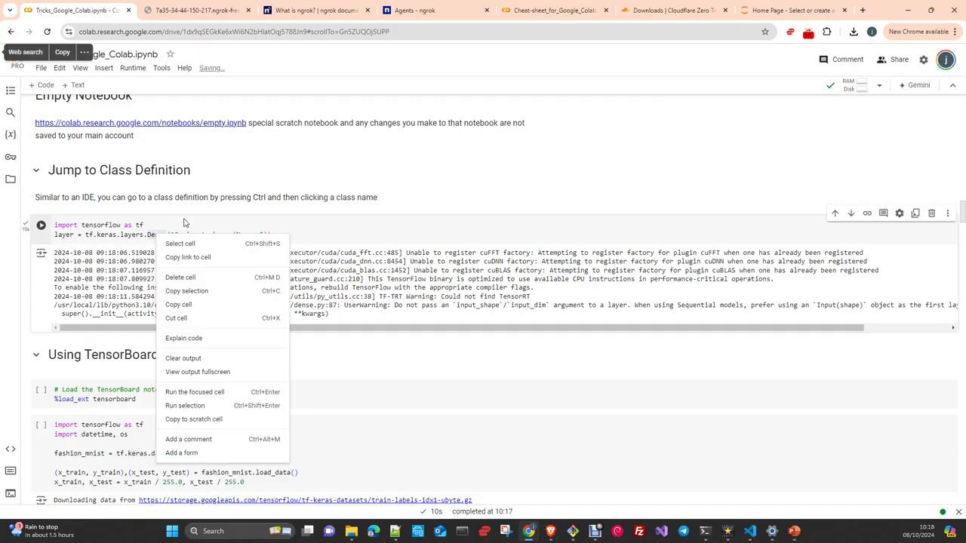
pyautogui.click(184, 222)
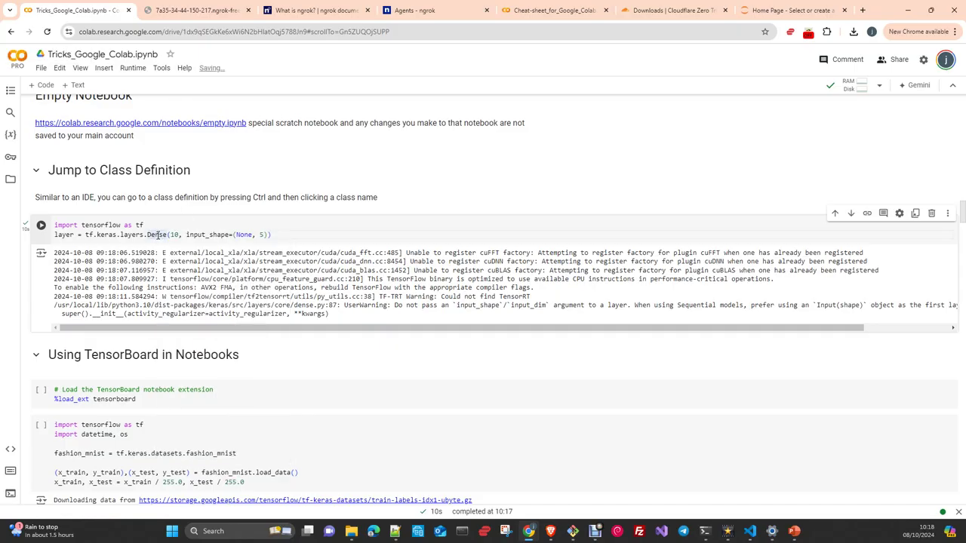
pyautogui.click(157, 234)
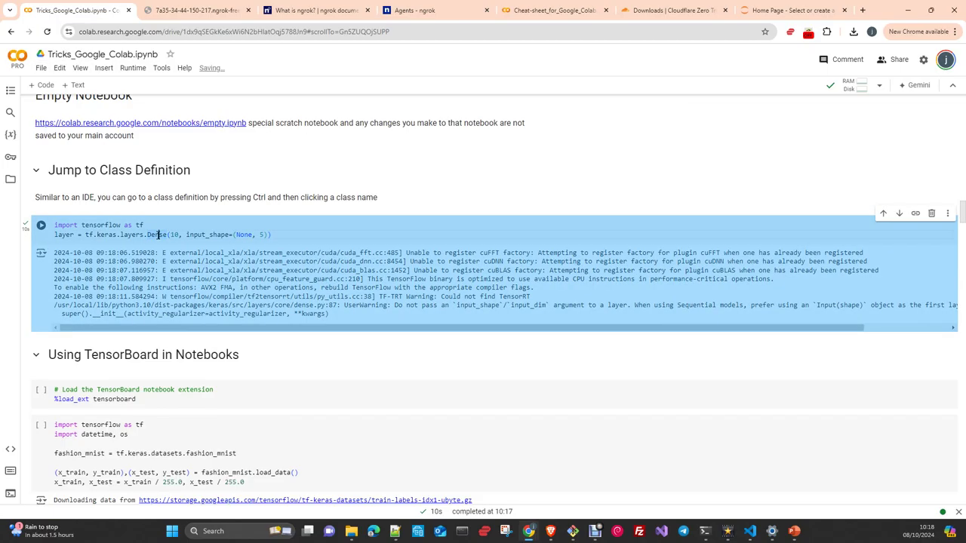
pyautogui.keyDown('ctrl'); pyautogui.click(158, 234); pyautogui.keyUp('ctrl')
pyautogui.rightClick(158, 235)
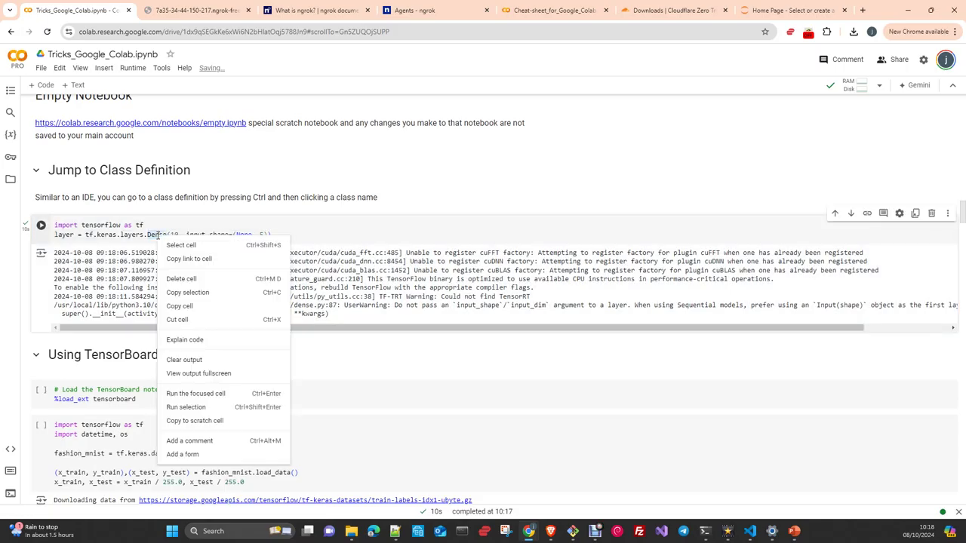
pyautogui.click(149, 234)
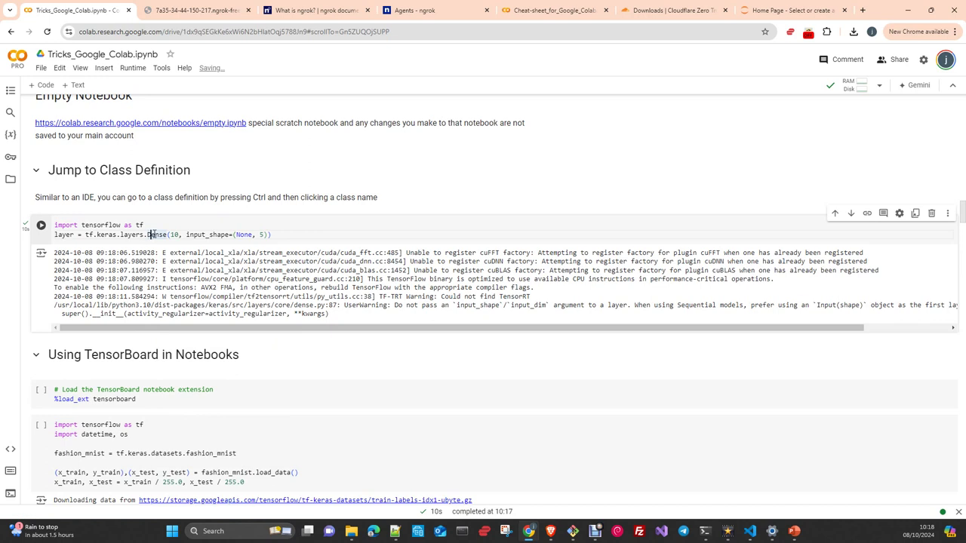
pyautogui.doubleClick(151, 235)
pyautogui.rightClick(153, 235)
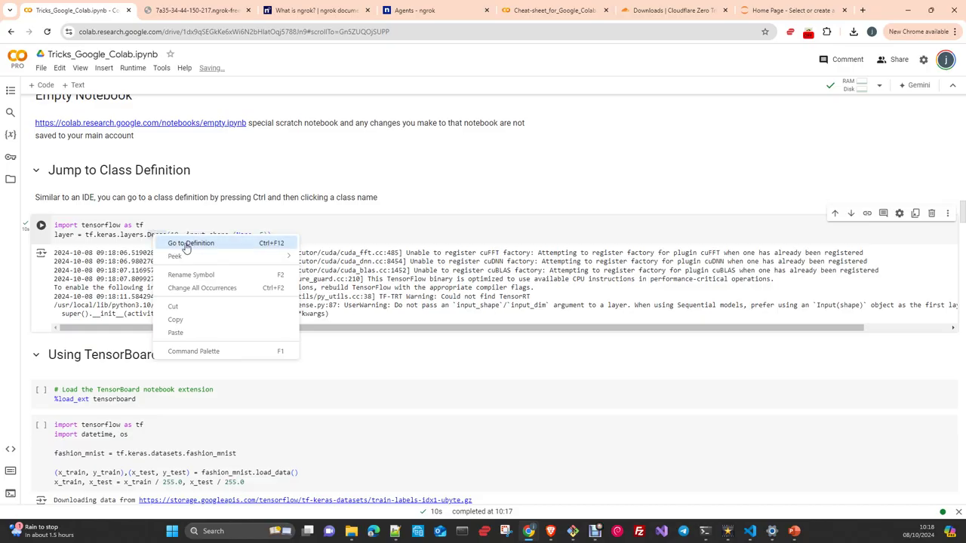
pyautogui.click(189, 244)
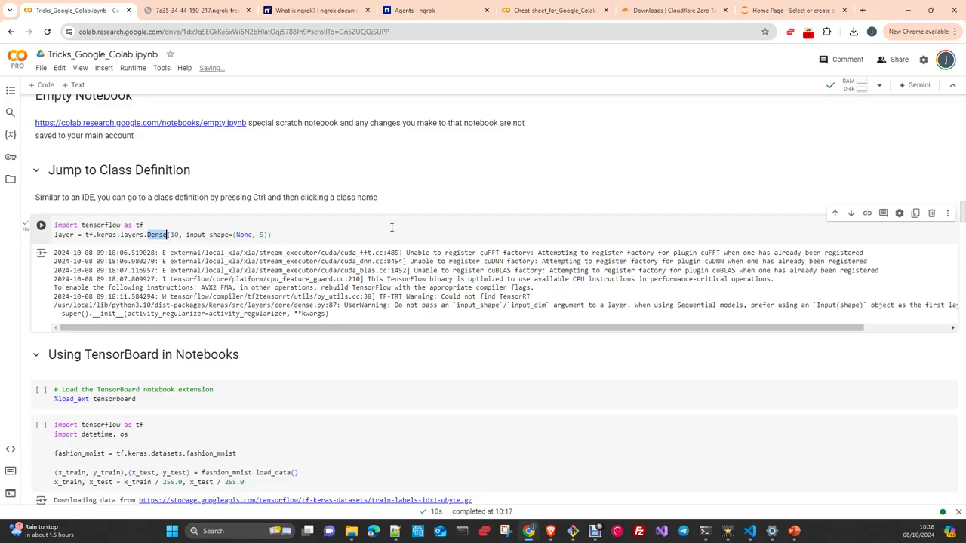
# Scroll through the Dense class source in dense.py, then close the panel.
pyautogui.rightClick(157, 235)
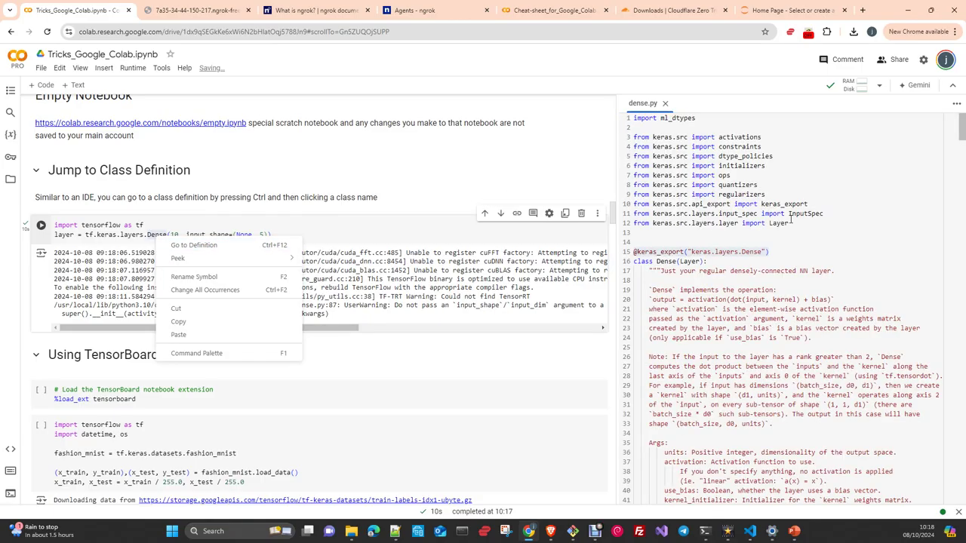
pyautogui.scroll(-3, 802, 214)
pyautogui.scroll(-3, 801, 214)
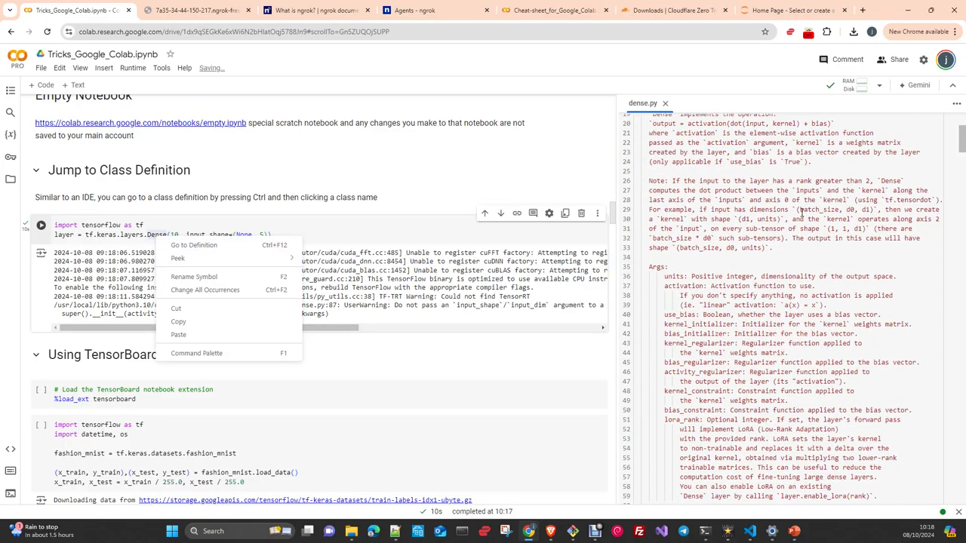
pyautogui.scroll(-3, 801, 213)
pyautogui.scroll(-3, 801, 213)
pyautogui.scroll(-3, 801, 213)
pyautogui.scroll(-3, 801, 213)
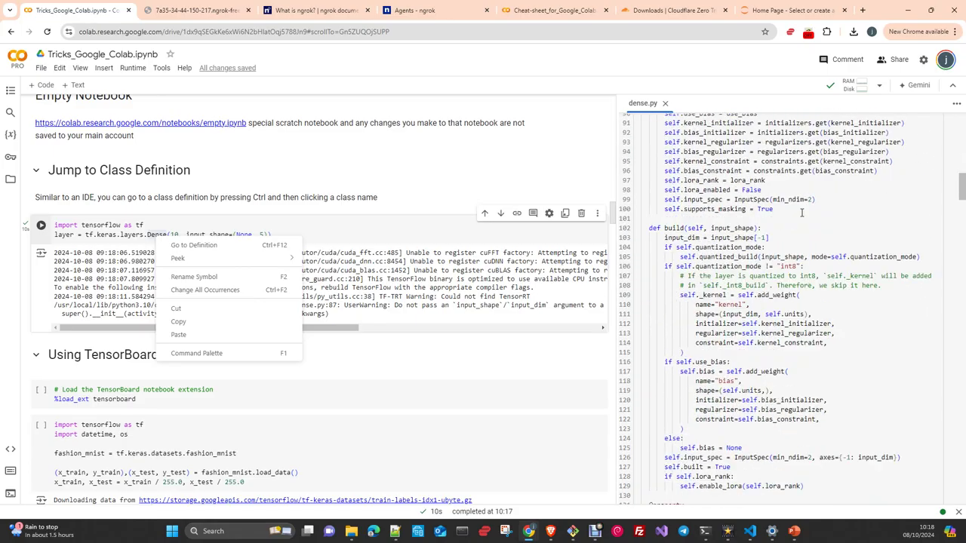
pyautogui.scroll(-3, 802, 214)
pyautogui.scroll(-3, 801, 214)
pyautogui.scroll(-3, 801, 213)
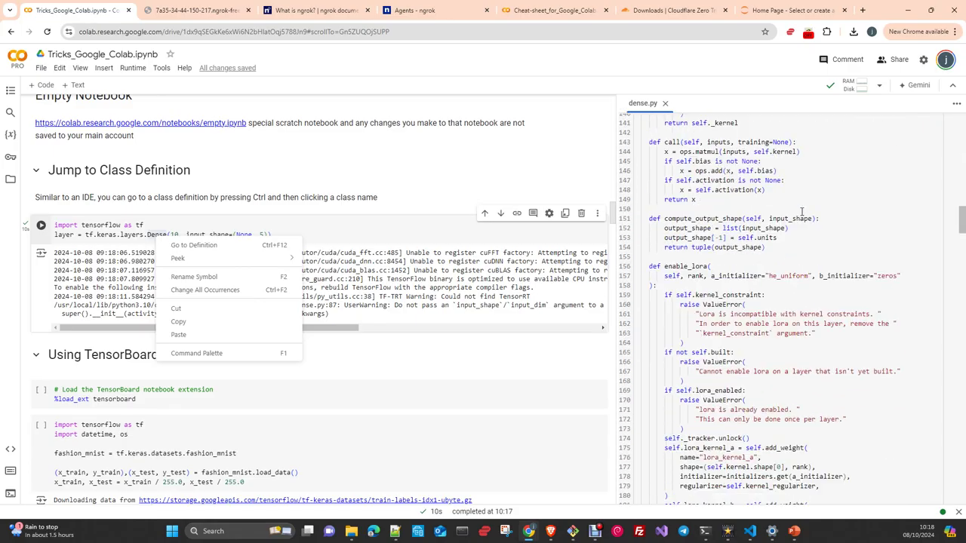
pyautogui.click(665, 103)
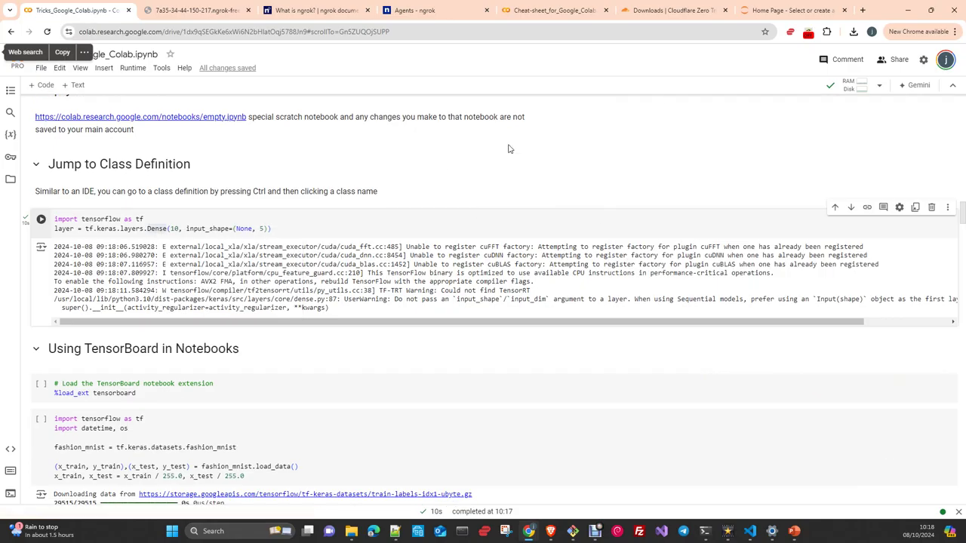
pyautogui.scroll(-2, 443, 183)
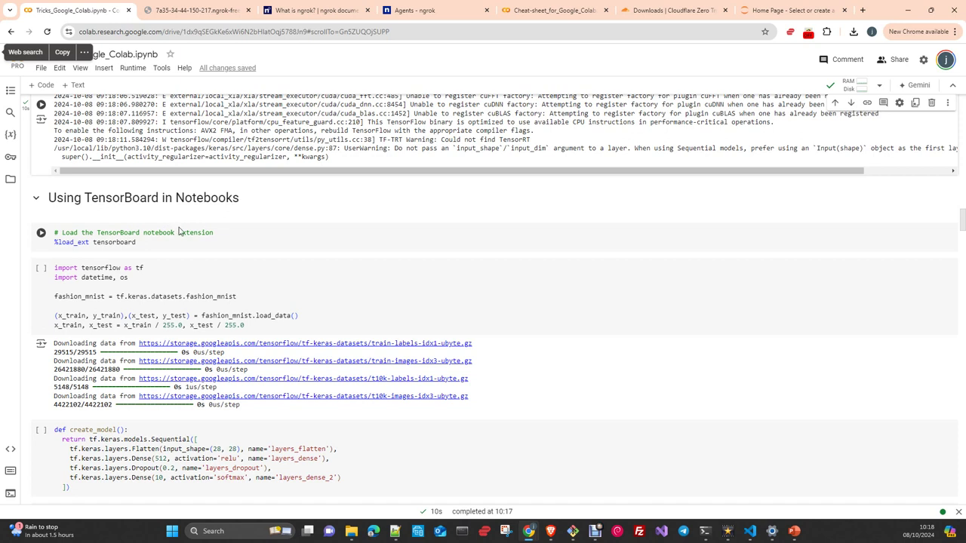
# Load the TensorBoard notebook extension and the Fashion MNIST dataset.
pyautogui.click(40, 233)
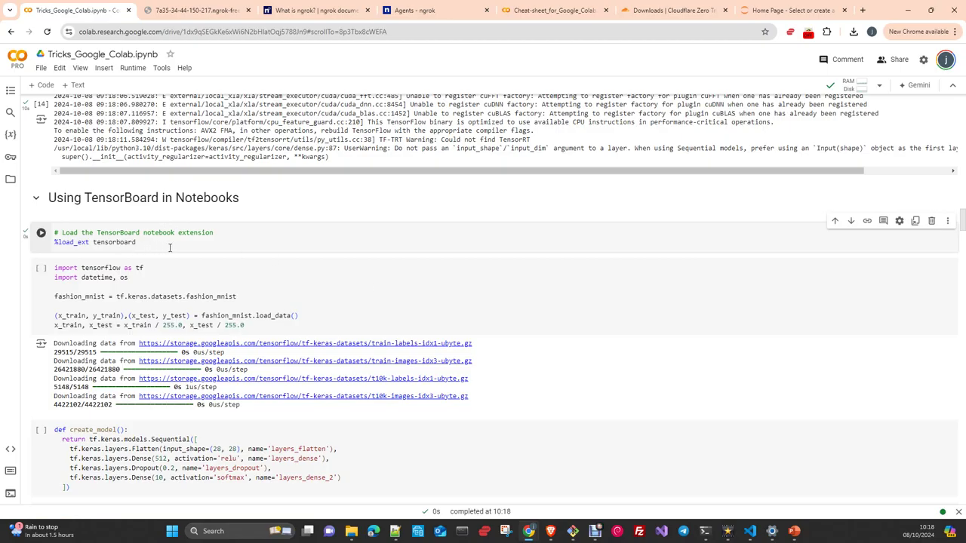
pyautogui.moveTo(110, 279)
pyautogui.click(113, 277)
pyautogui.hotkey('ctrl', 'Return')
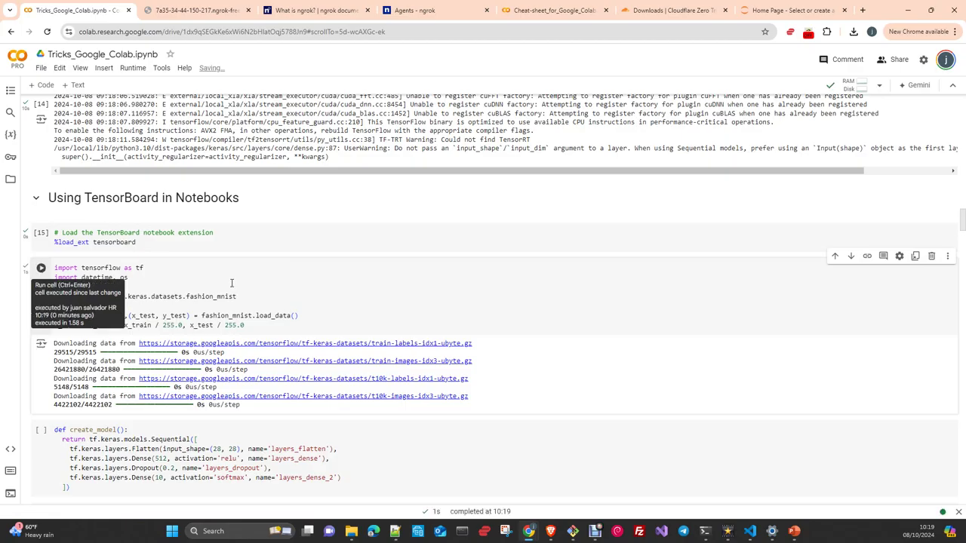
# Define the model with create_model and train it for 5 epochs, reaching val_accuracy 0.8584.
pyautogui.scroll(-2, 232, 283)
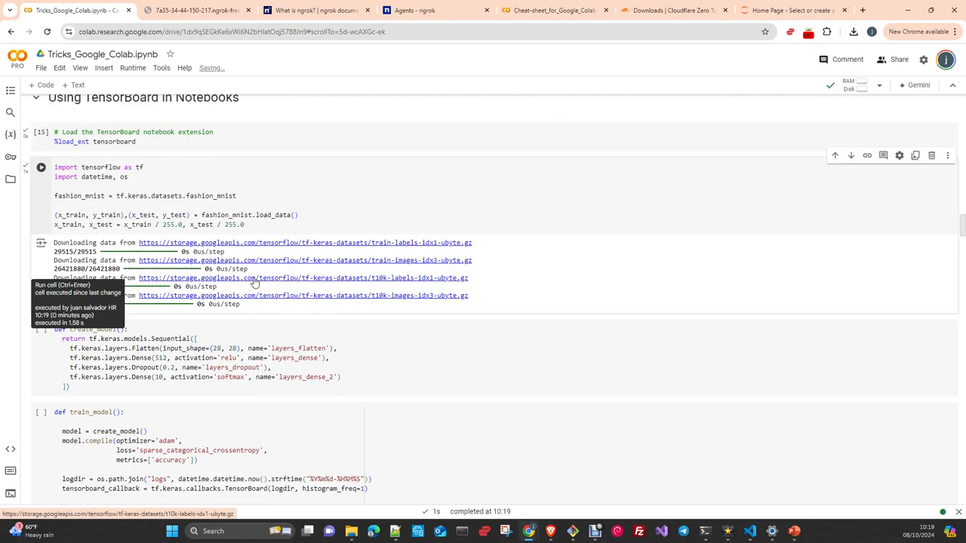
pyautogui.click(163, 327)
pyautogui.click(41, 330)
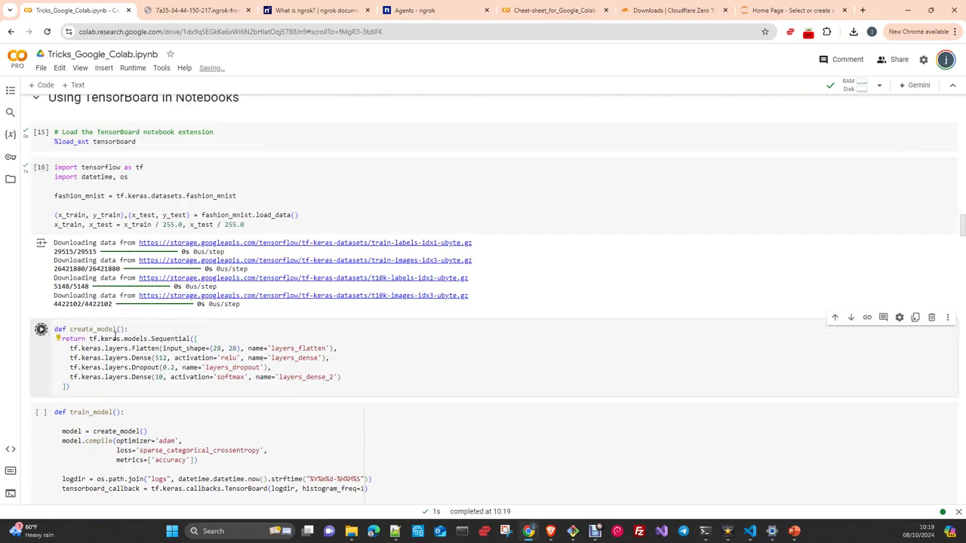
pyautogui.hotkey('shift', 'Return')
pyautogui.hotkey('shift', 'Return')
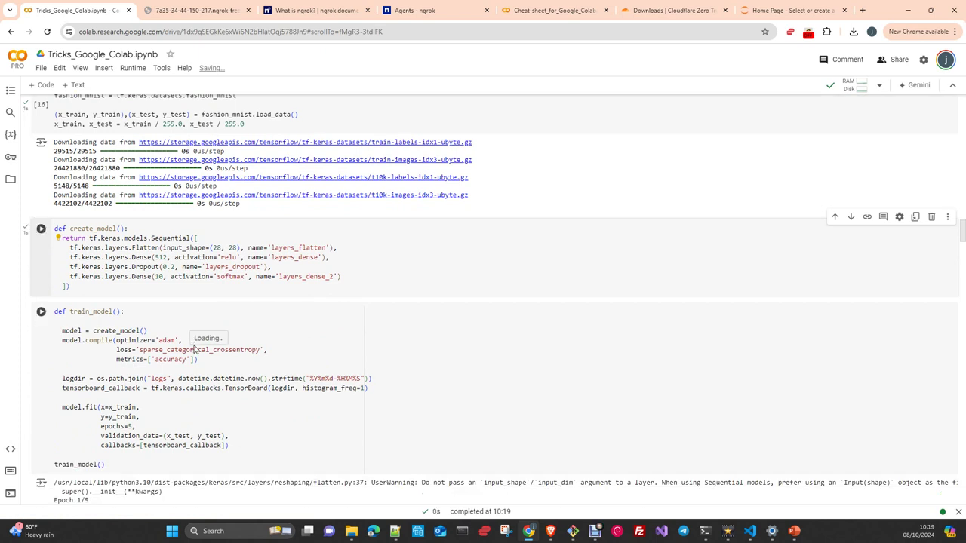
pyautogui.click(41, 312)
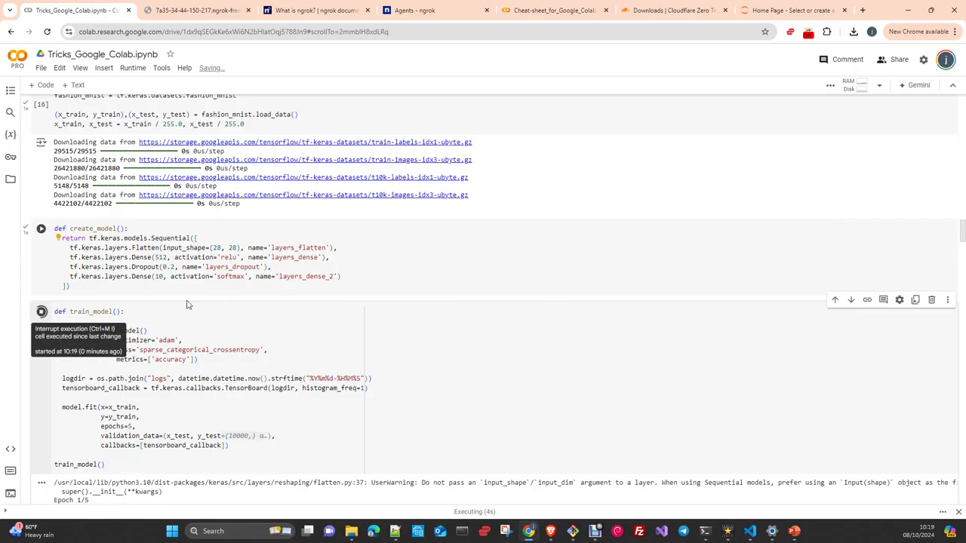
pyautogui.click(198, 360)
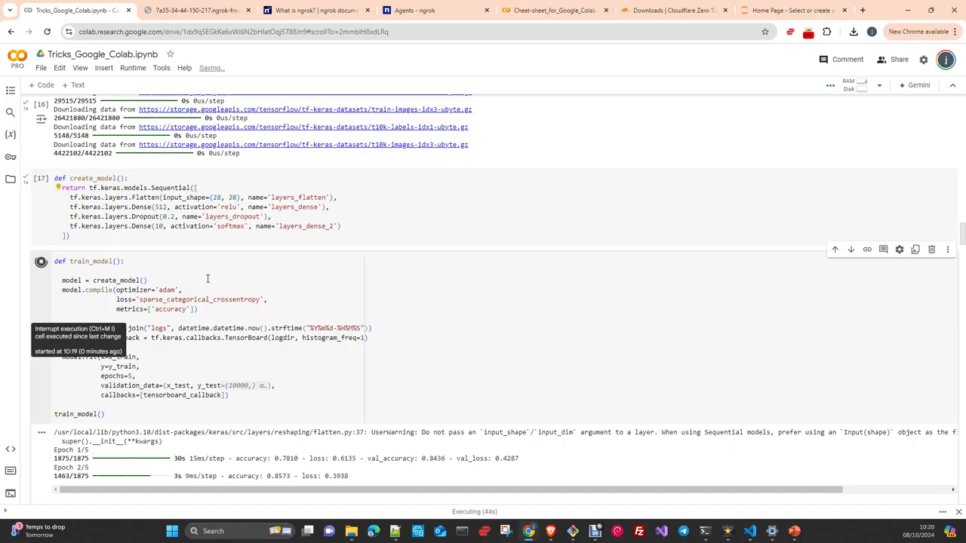
pyautogui.scroll(-3, 278, 395)
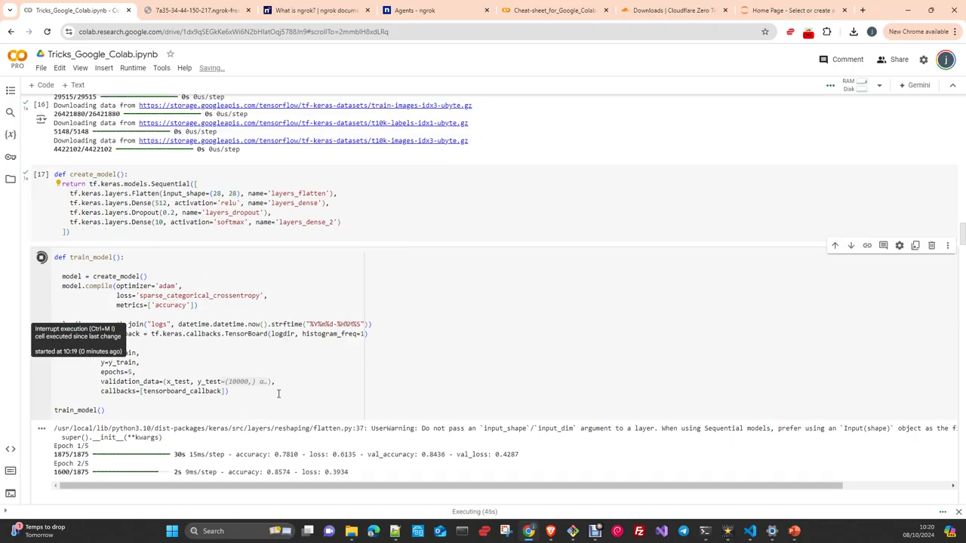
pyautogui.scroll(-3, 330, 350)
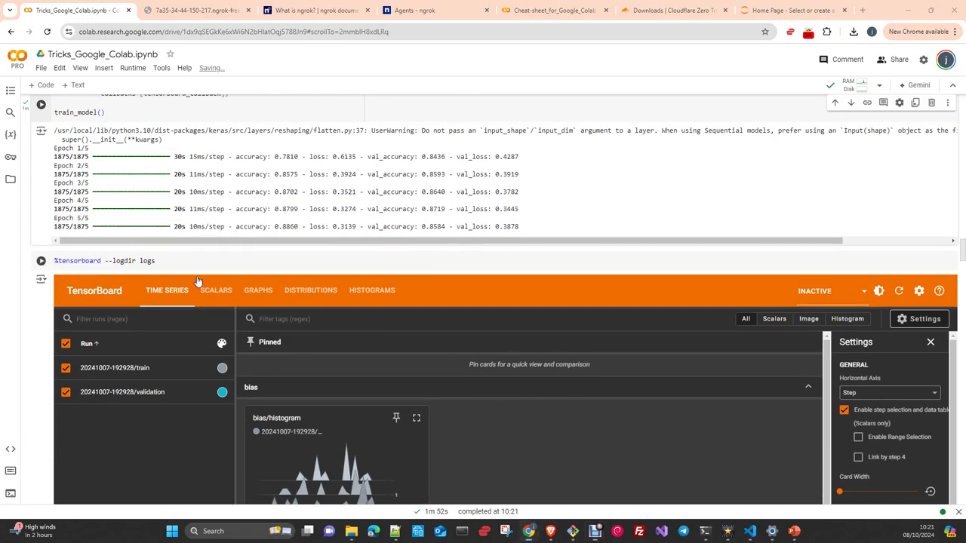
# Show TensorBoard inline on port 6006 and review the bias histogram and epoch_accuracy charts.
pyautogui.click(41, 262)
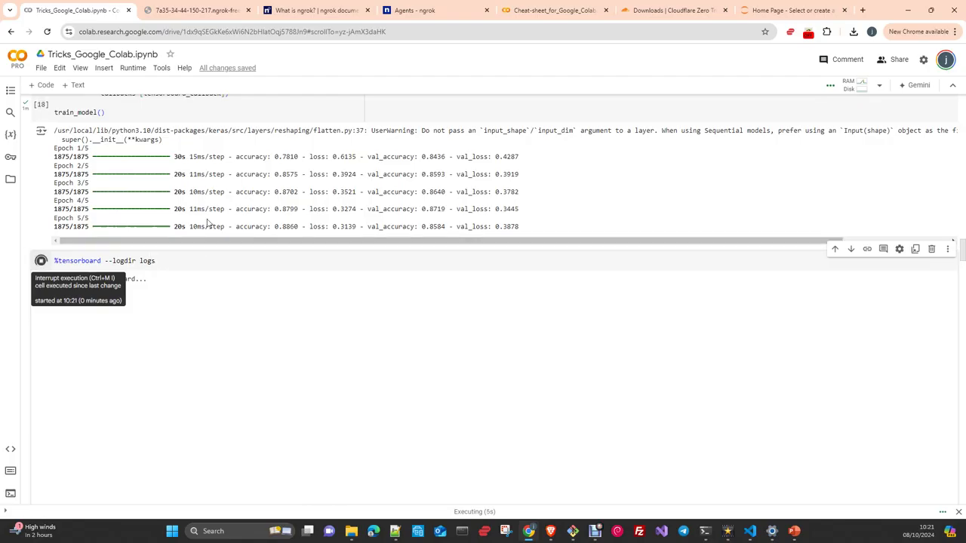
pyautogui.scroll(3, 218, 249)
pyautogui.scroll(2, 231, 276)
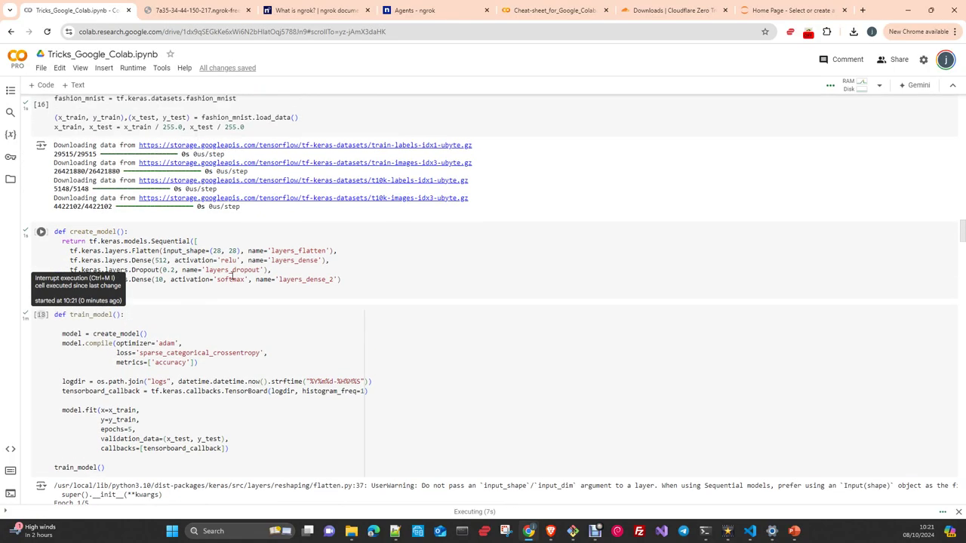
pyautogui.scroll(1, 231, 276)
pyautogui.scroll(1, 232, 275)
pyautogui.scroll(1, 232, 275)
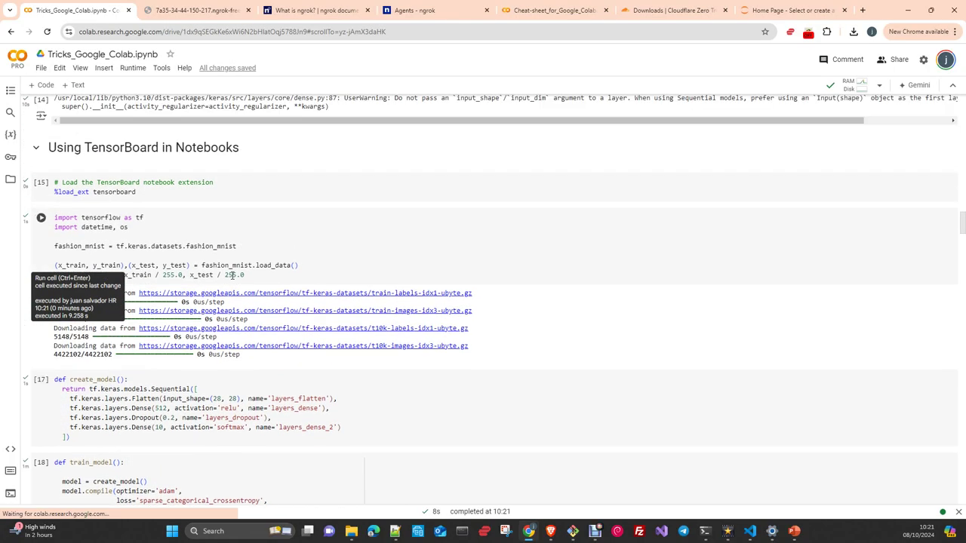
pyautogui.scroll(-3, 233, 276)
pyautogui.scroll(-3, 233, 278)
pyautogui.scroll(-1, 181, 339)
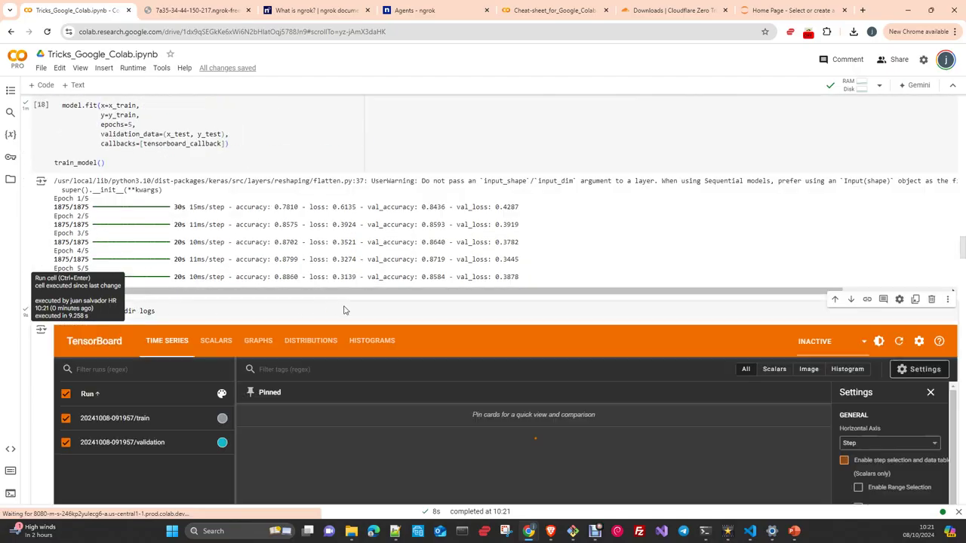
pyautogui.scroll(-3, 454, 317)
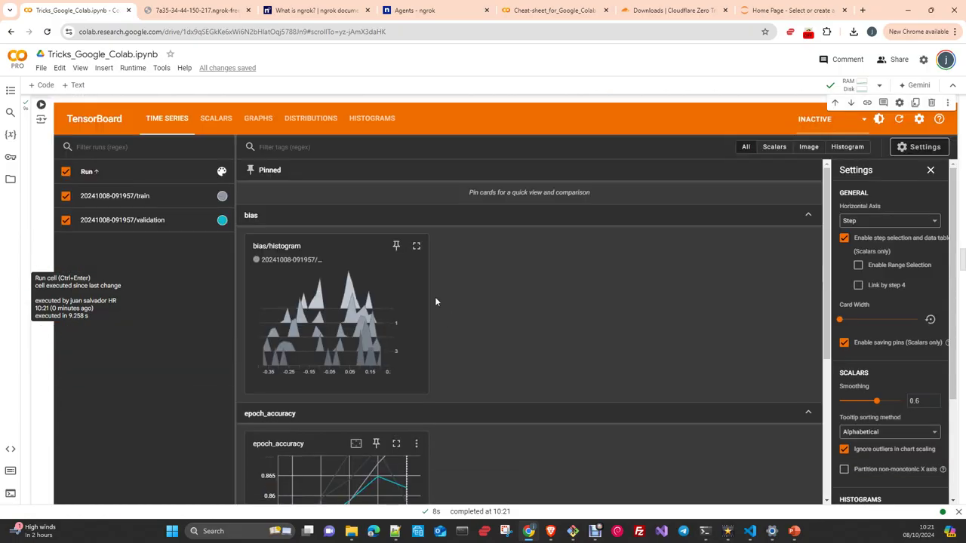
pyautogui.scroll(-3, 435, 296)
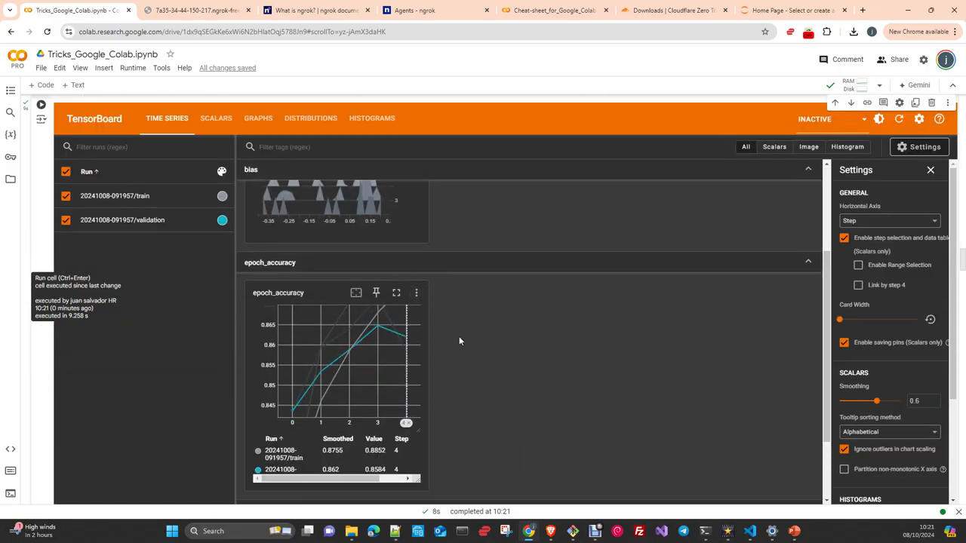
pyautogui.scroll(-3, 468, 338)
pyautogui.scroll(-1, 528, 329)
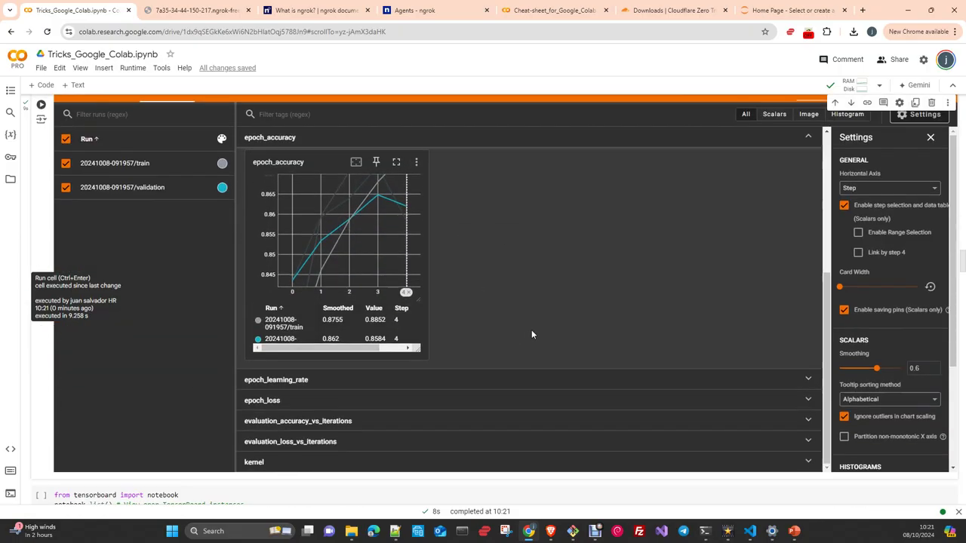
pyautogui.scroll(-1, 531, 330)
pyautogui.scroll(1, 506, 352)
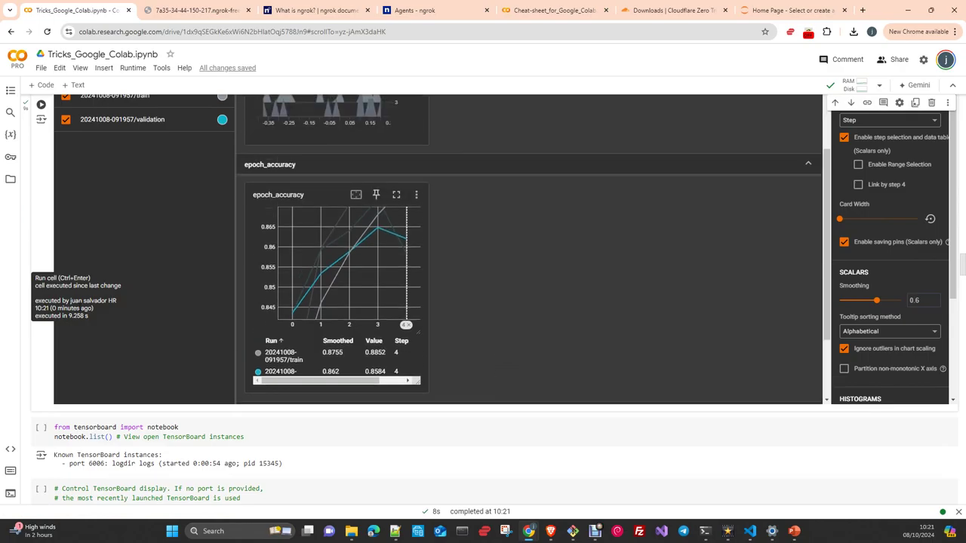
pyautogui.scroll(2, 467, 256)
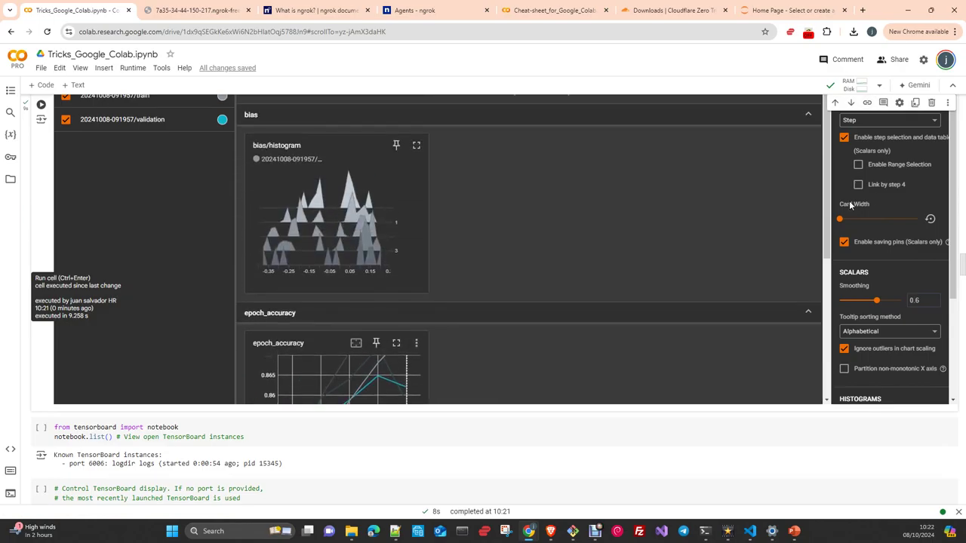
pyautogui.scroll(3, 222, 280)
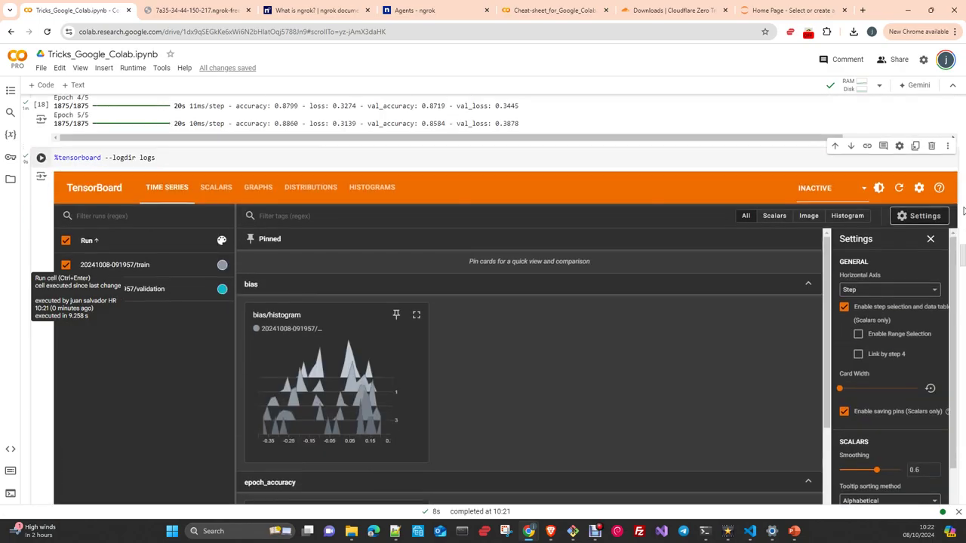
# Open the train run's colour picker and close it without changing the colour.
pyautogui.click(222, 265)
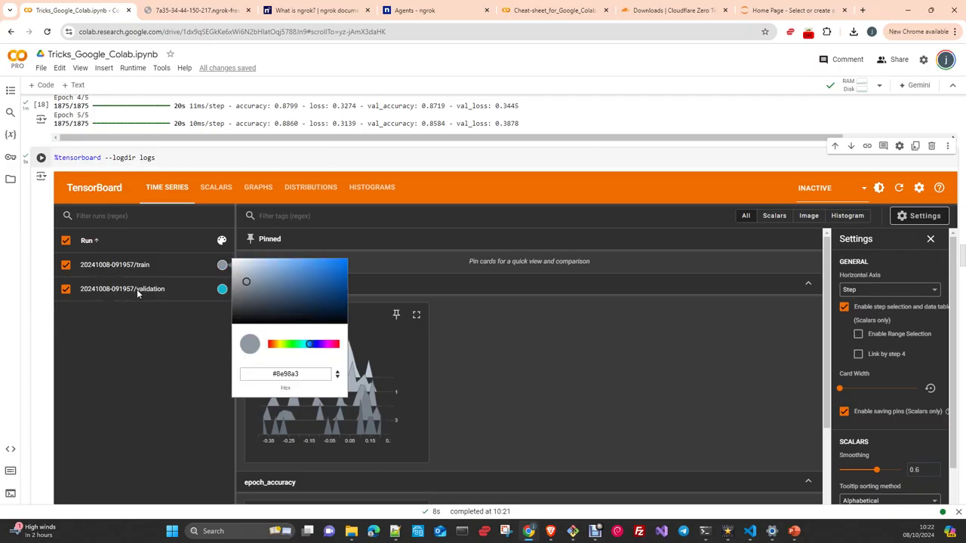
pyautogui.click(483, 367)
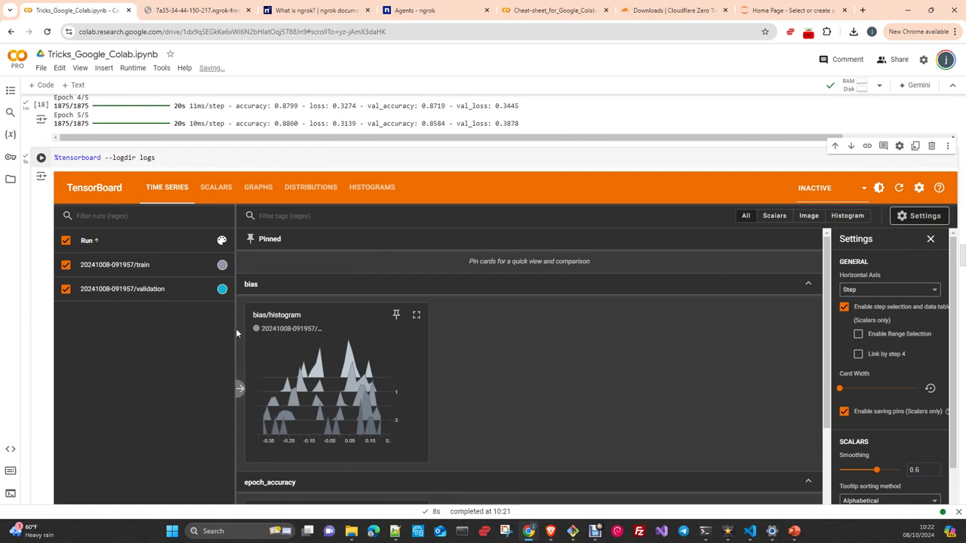
pyautogui.scroll(-1, 34, 302)
pyautogui.scroll(-2, 106, 305)
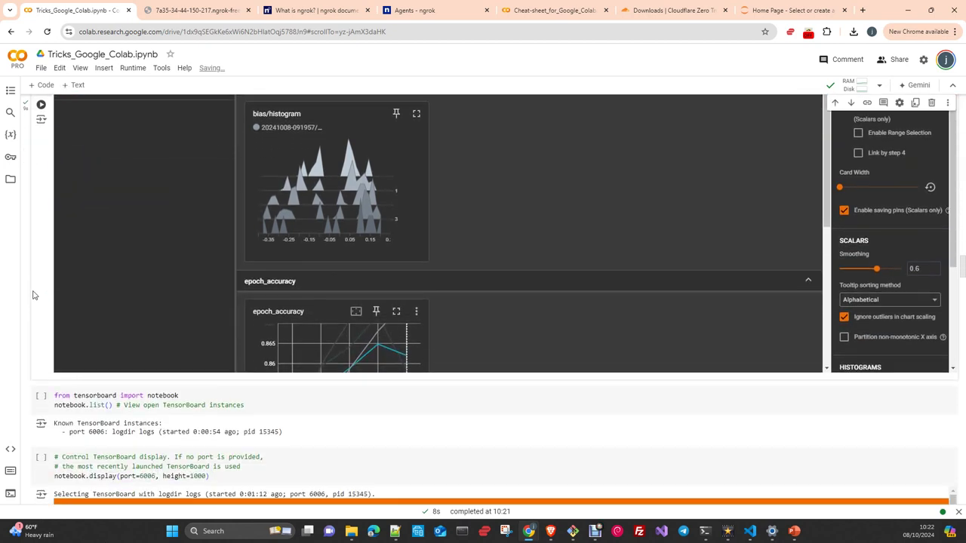
pyautogui.scroll(-1, 179, 307)
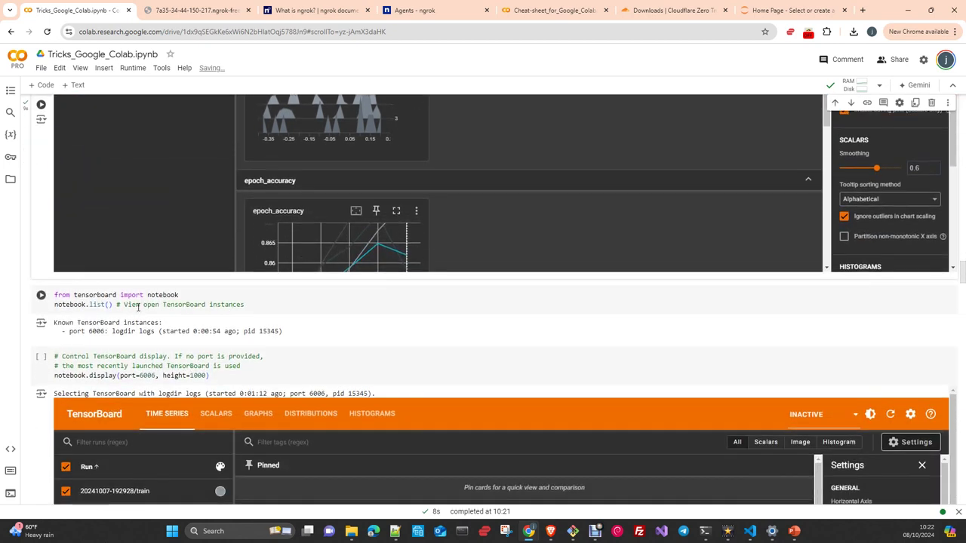
# Run notebook.list() showing the port 6006 instance, then notebook.display(port=6006, height=1000).
pyautogui.click(40, 295)
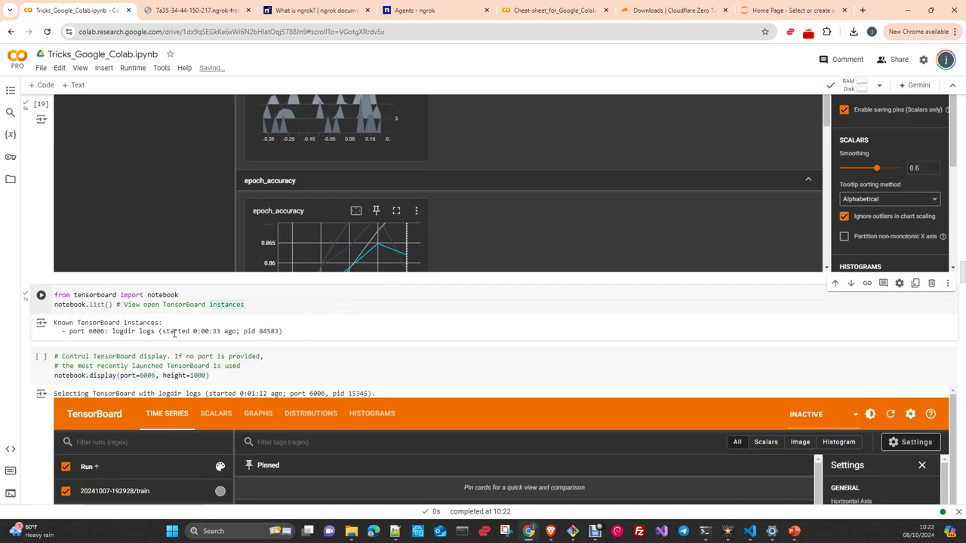
pyautogui.scroll(-1, 42, 356)
pyautogui.click(42, 256)
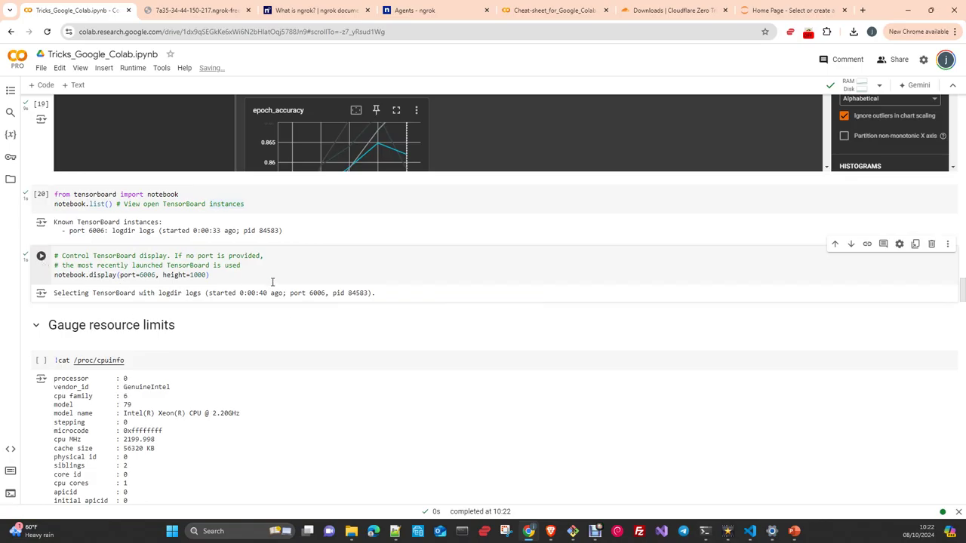
pyautogui.scroll(-2, 110, 304)
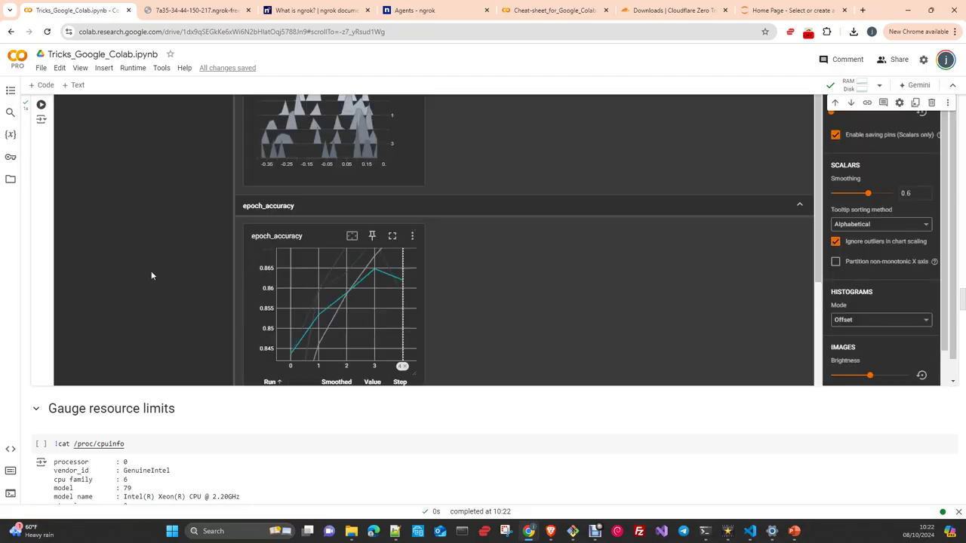
pyautogui.scroll(3, 115, 269)
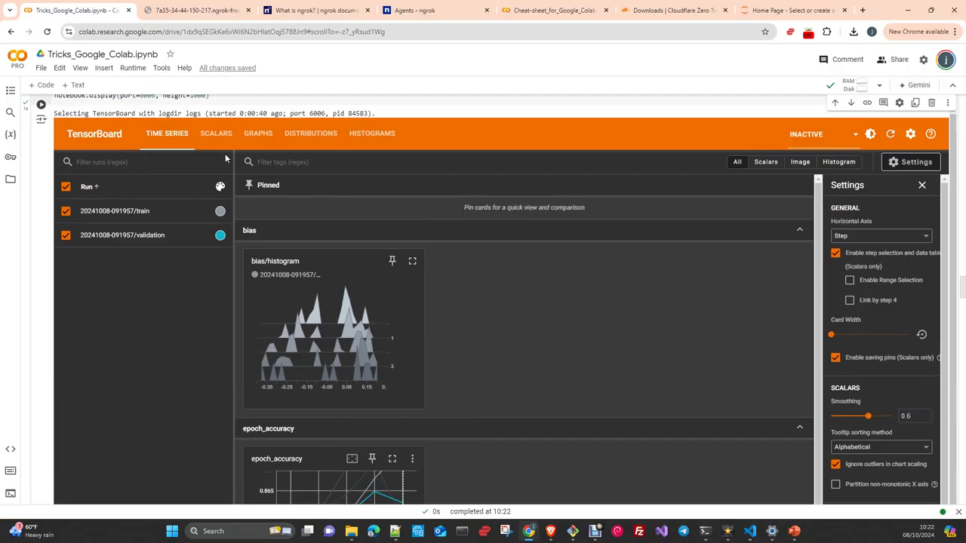
# Switch TensorBoard through Scalars and Graphs to Histograms, showing the train run's bias and kernel.
pyautogui.scroll(2, 225, 155)
pyautogui.scroll(-3, 225, 155)
pyautogui.scroll(3, 225, 155)
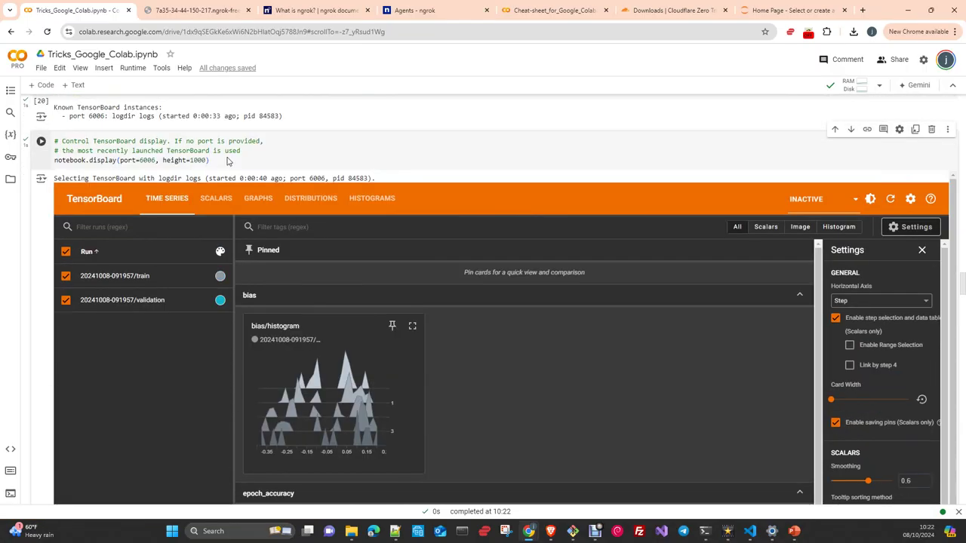
pyautogui.click(217, 240)
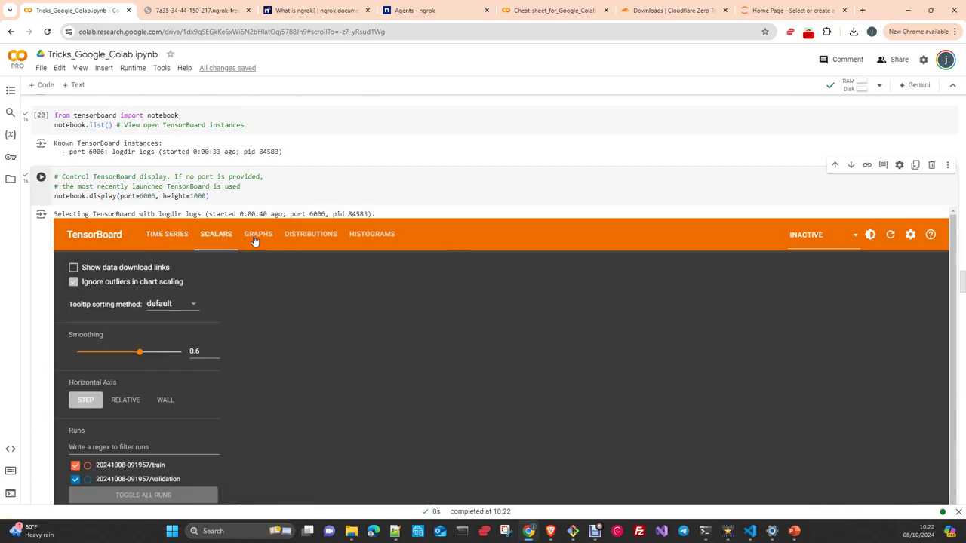
pyautogui.click(257, 237)
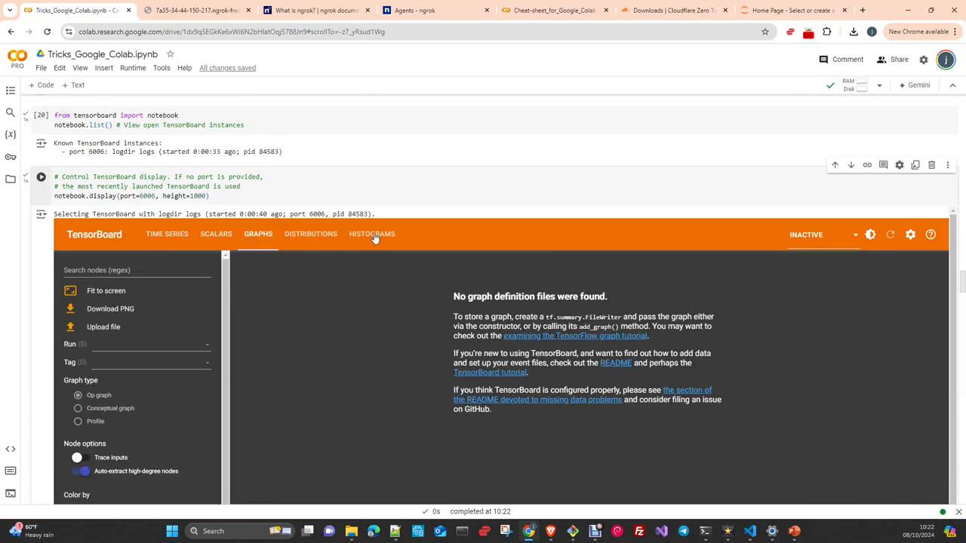
pyautogui.click(310, 239)
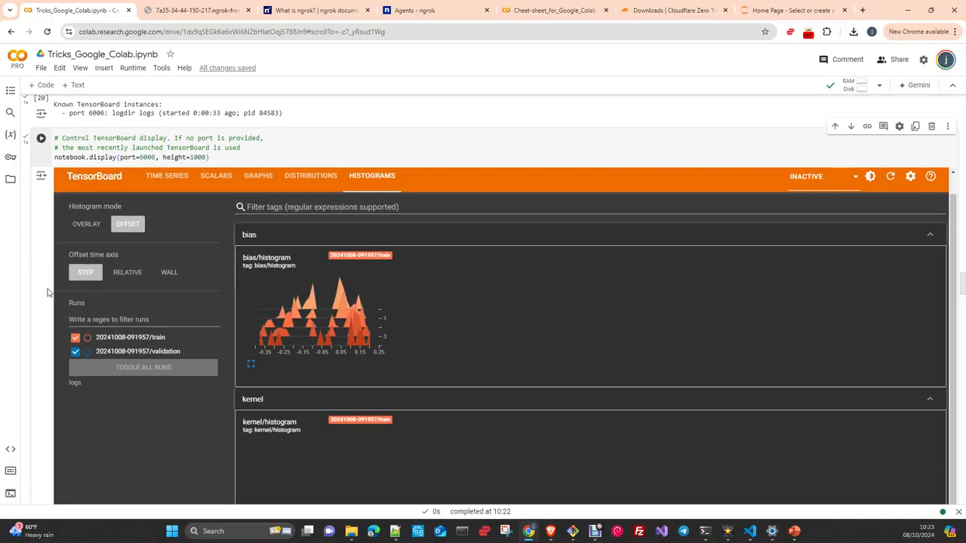
pyautogui.scroll(-3, 23, 294)
# Rerun the !cat /proc/cpuinfo cell to refresh the CPU information.
pyautogui.scroll(-8, 23, 294)
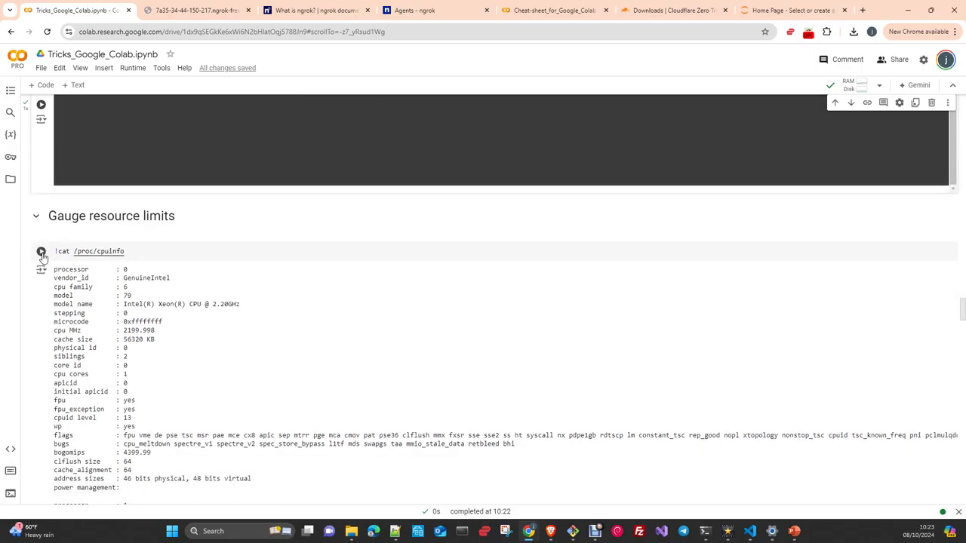
pyautogui.scroll(-2, 294, 265)
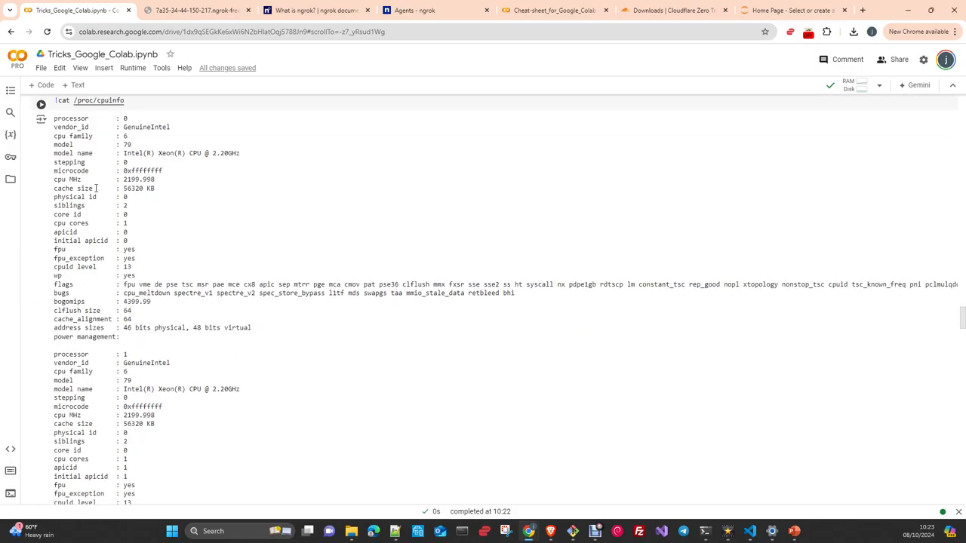
pyautogui.scroll(1, 200, 181)
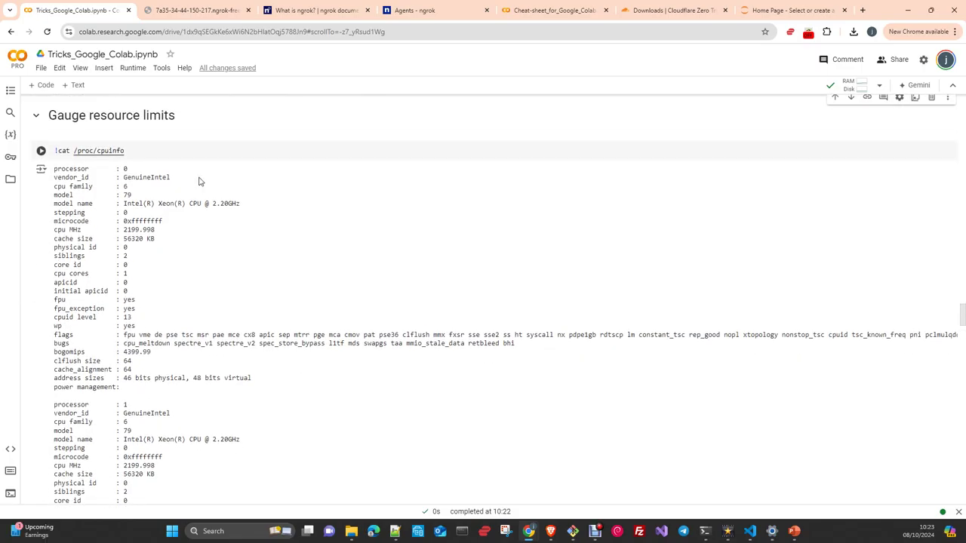
pyautogui.click(41, 151)
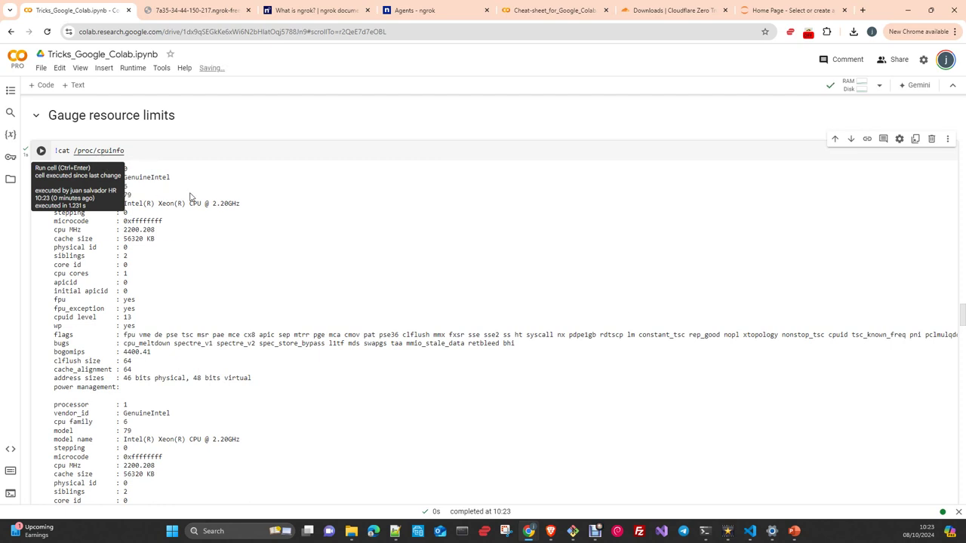
# Run the psutil cell, which reports 13.60943104 GB of total RAM.
pyautogui.scroll(-3, 192, 199)
pyautogui.scroll(-2, 32, 352)
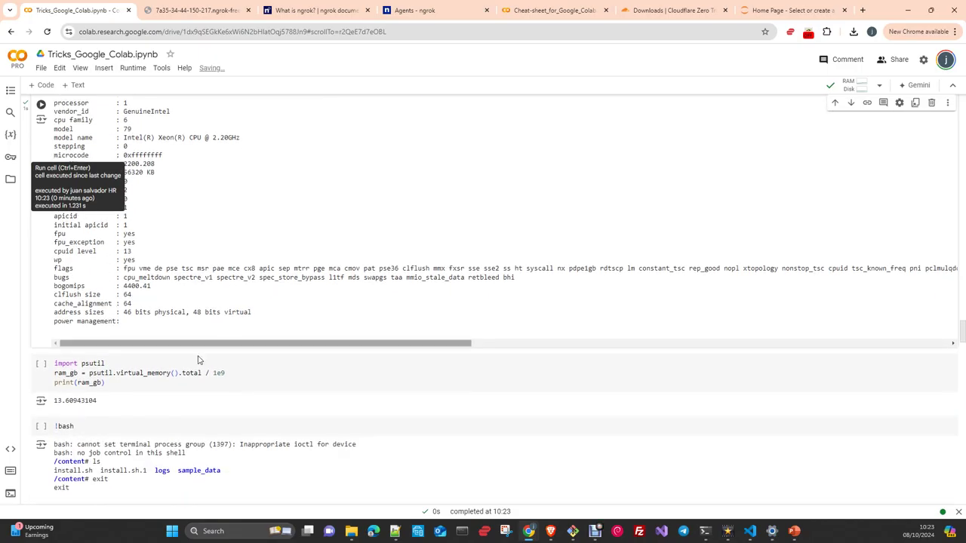
pyautogui.click(41, 364)
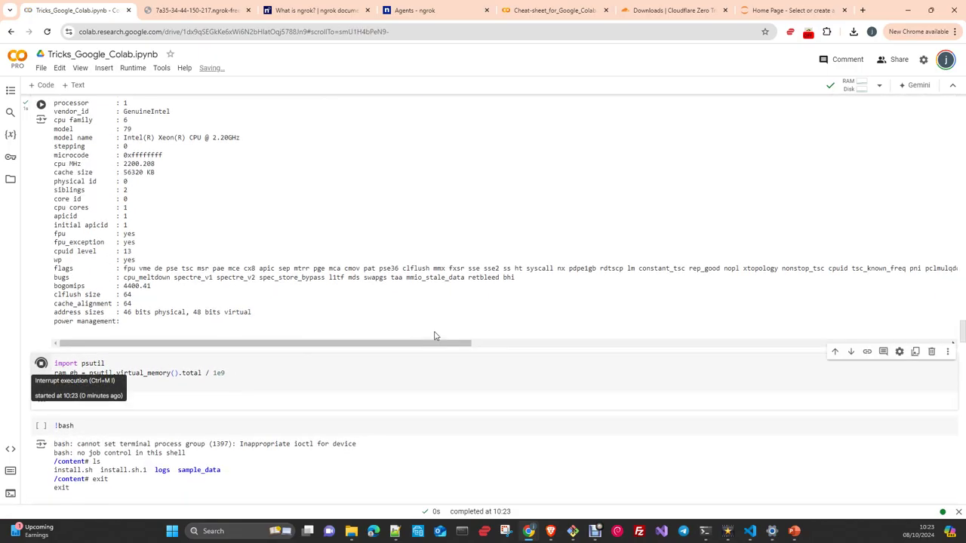
pyautogui.scroll(-2, 407, 336)
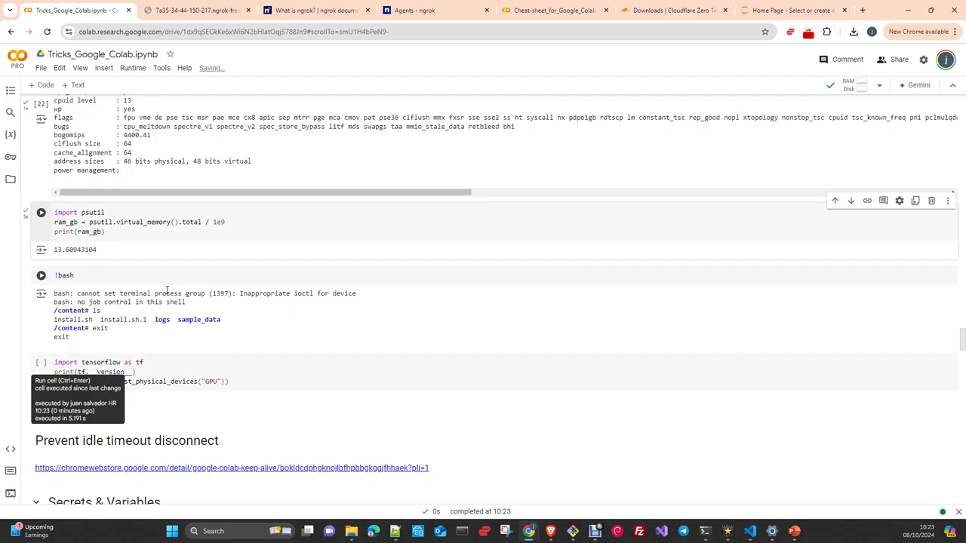
pyautogui.scroll(5, 226, 256)
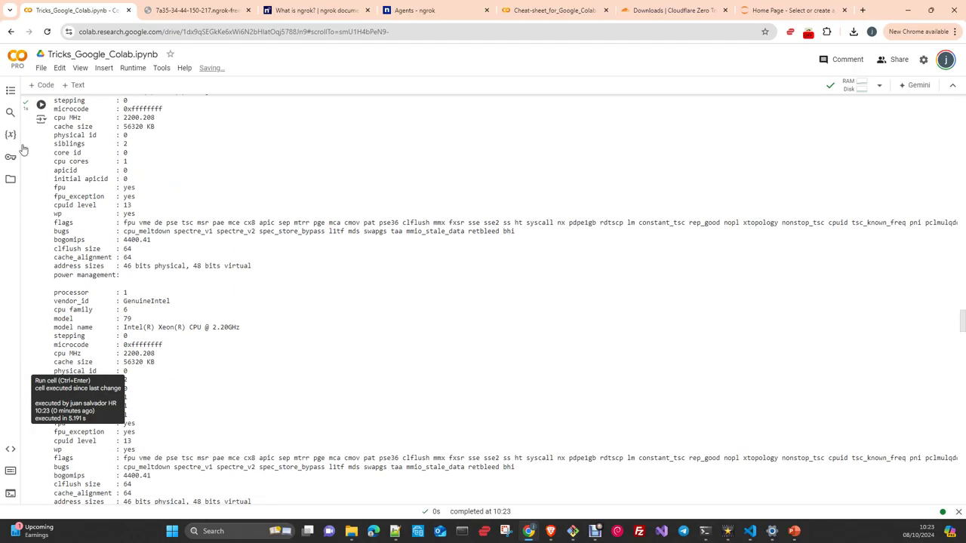
# Change the runtime type to a T4 GPU hardware accelerator and save it.
pyautogui.click(132, 68)
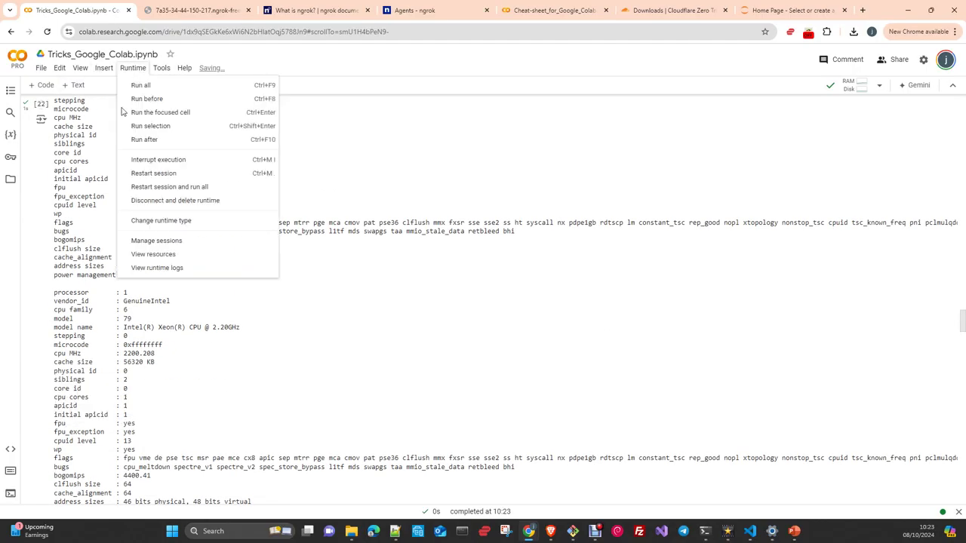
pyautogui.click(166, 218)
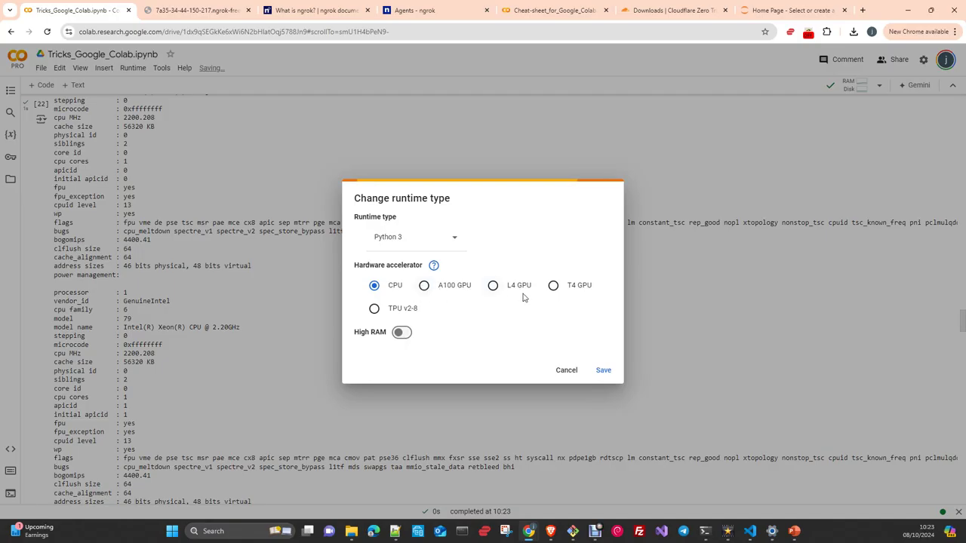
pyautogui.click(554, 287)
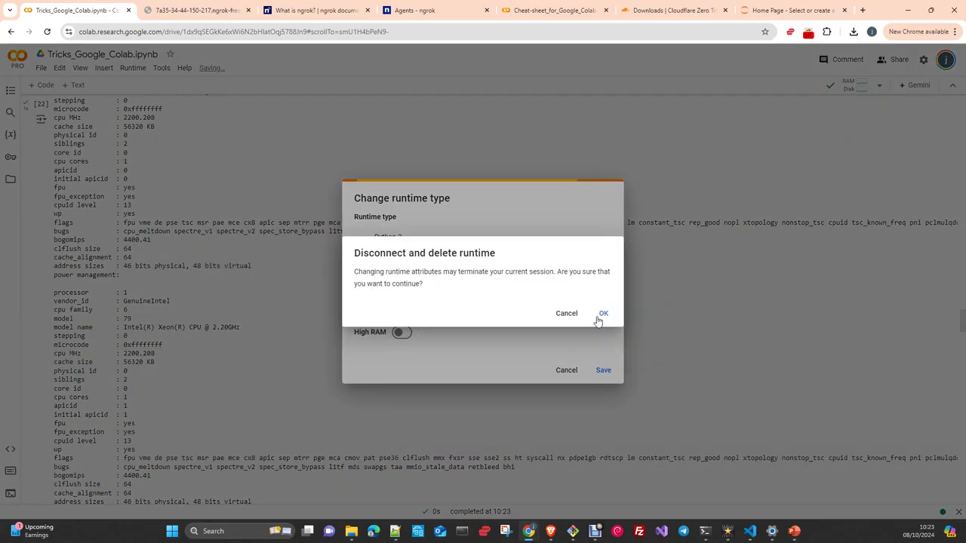
pyautogui.click(602, 318)
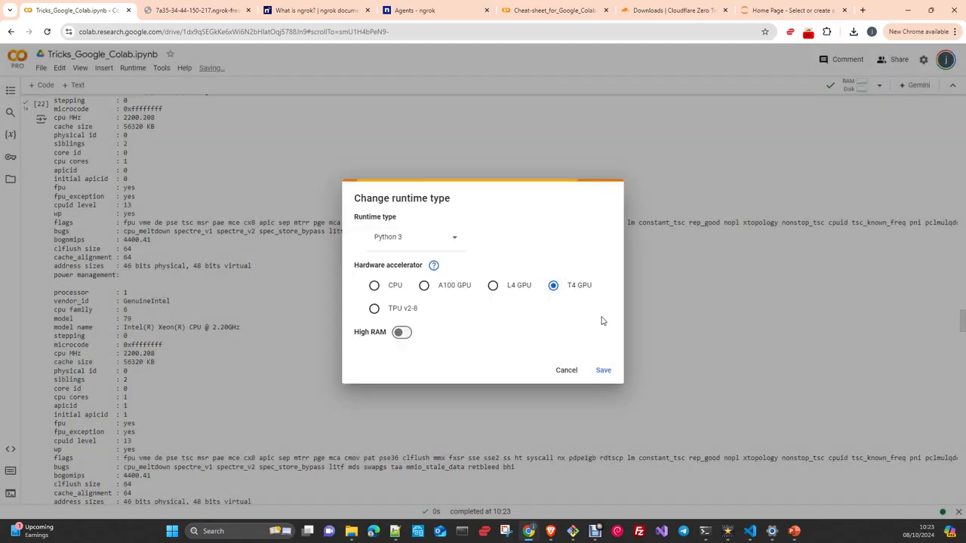
pyautogui.click(603, 370)
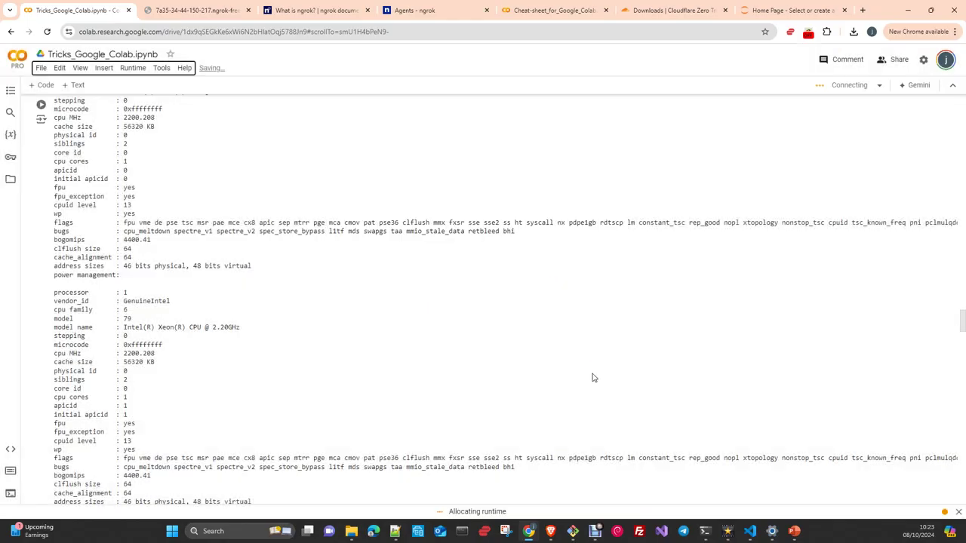
# Rerun the TensorFlow check, now reporting version 2.17.0 with physical device GPU:0.
pyautogui.scroll(-2, 222, 217)
pyautogui.scroll(-2, 170, 302)
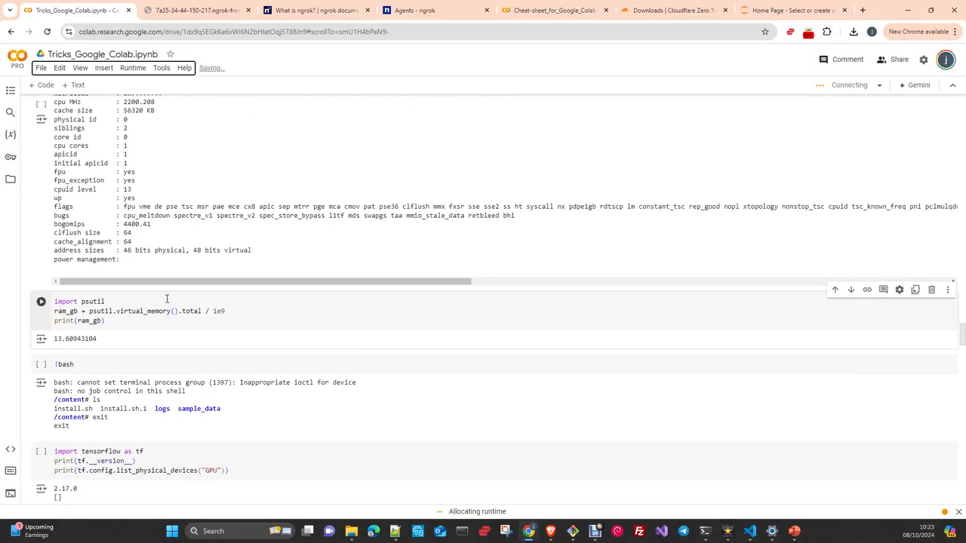
pyautogui.scroll(-1, 171, 291)
pyautogui.scroll(-1, 171, 289)
pyautogui.scroll(-1, 171, 289)
pyautogui.scroll(-1, 171, 289)
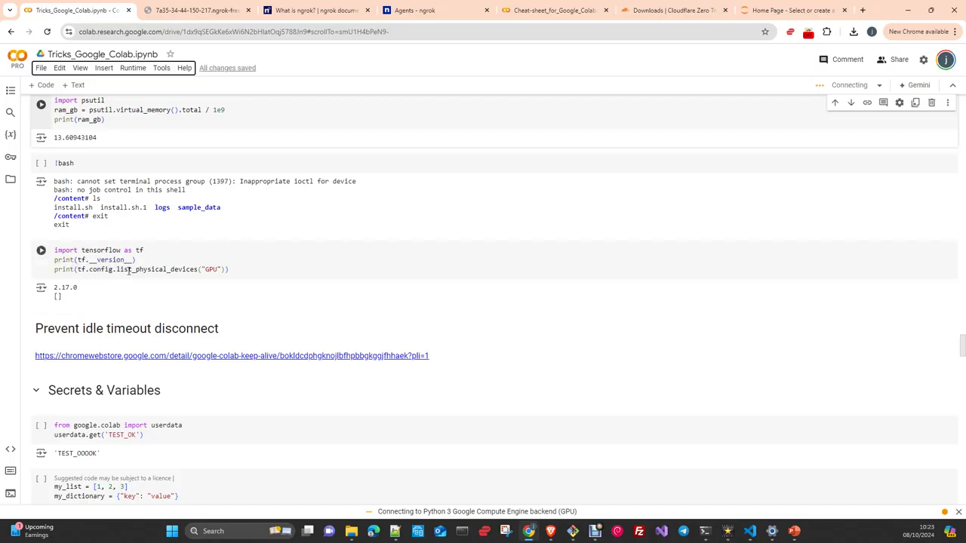
pyautogui.click(41, 251)
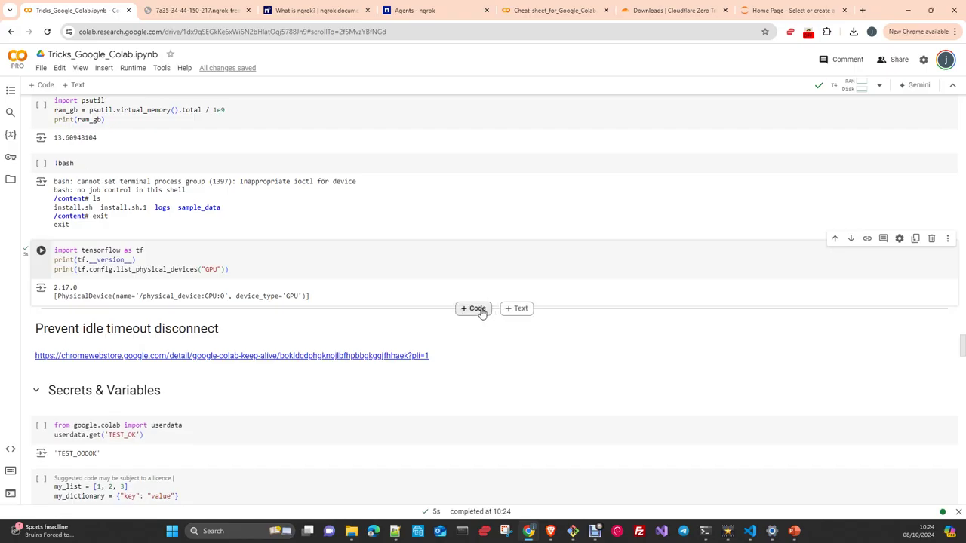
# Add and run an import torch cell showing 2.4.1+cu121 and CUDA True, then add an empty cell.
pyautogui.click(475, 309)
pyautogui.write('i')
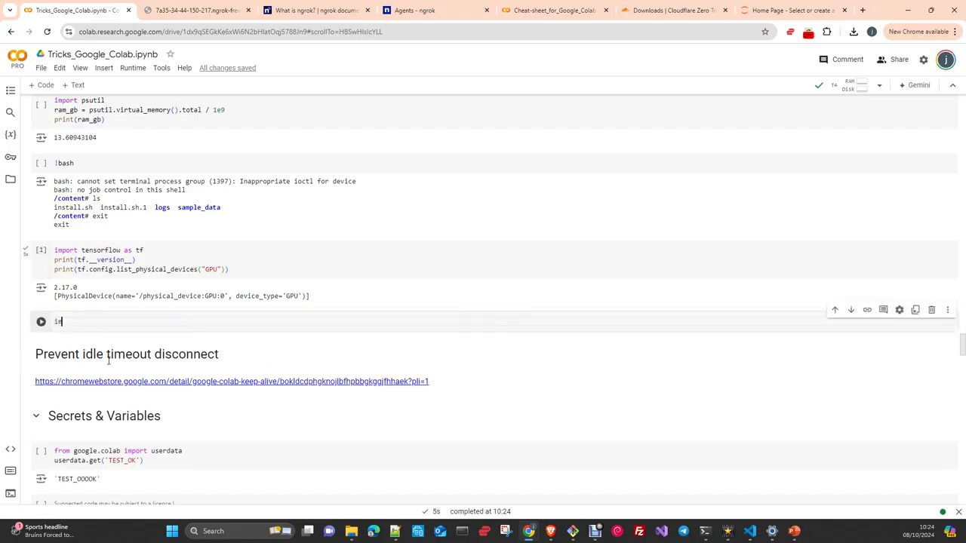
pyautogui.write('mport torch')
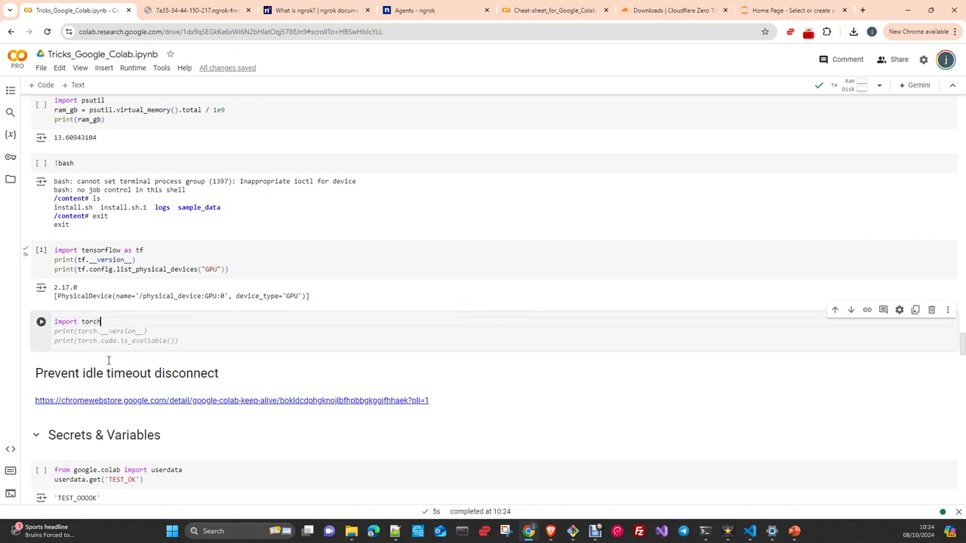
pyautogui.press('Tab')
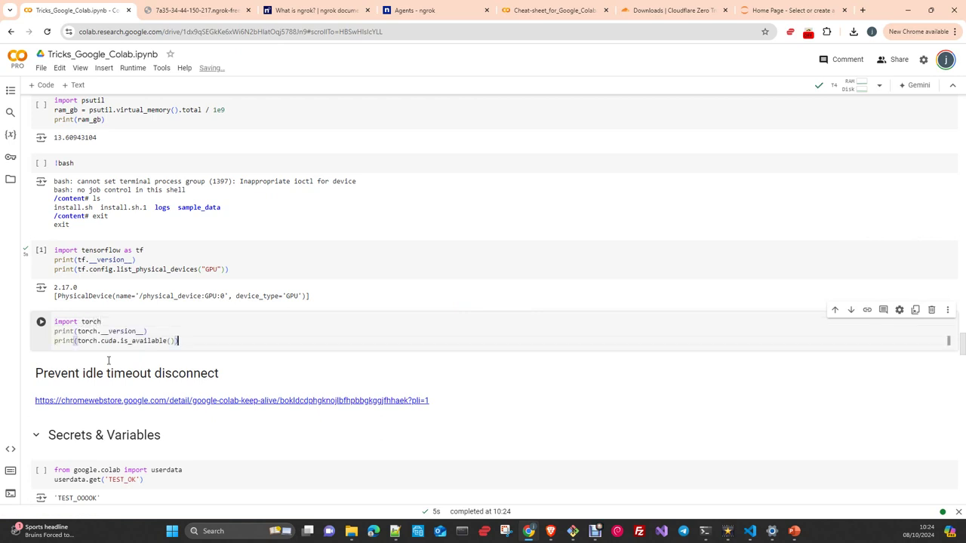
pyautogui.click(41, 322)
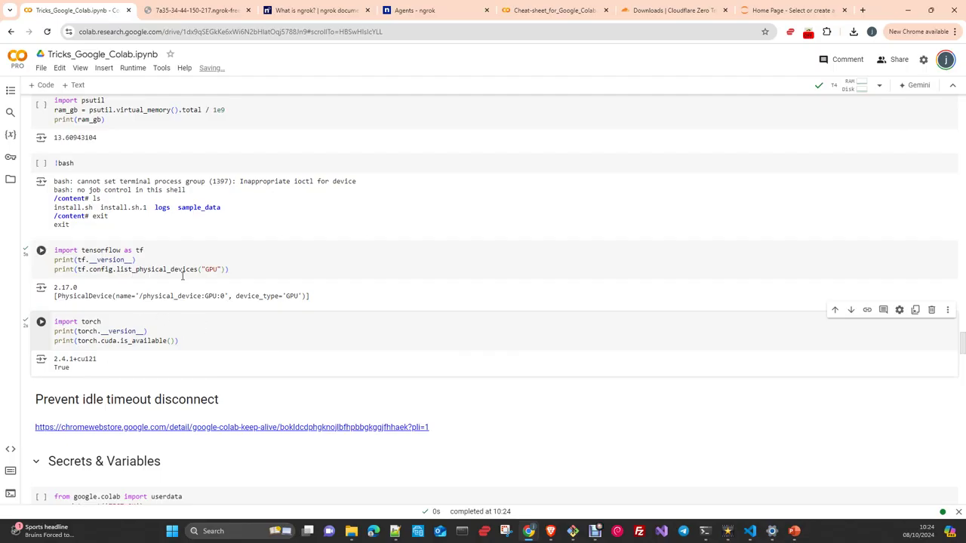
pyautogui.scroll(-2, 175, 304)
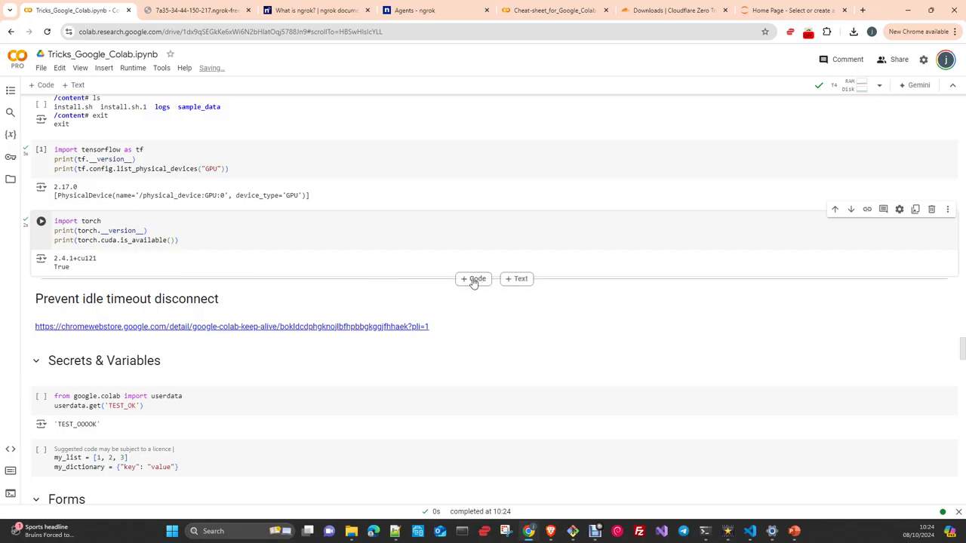
pyautogui.click(462, 281)
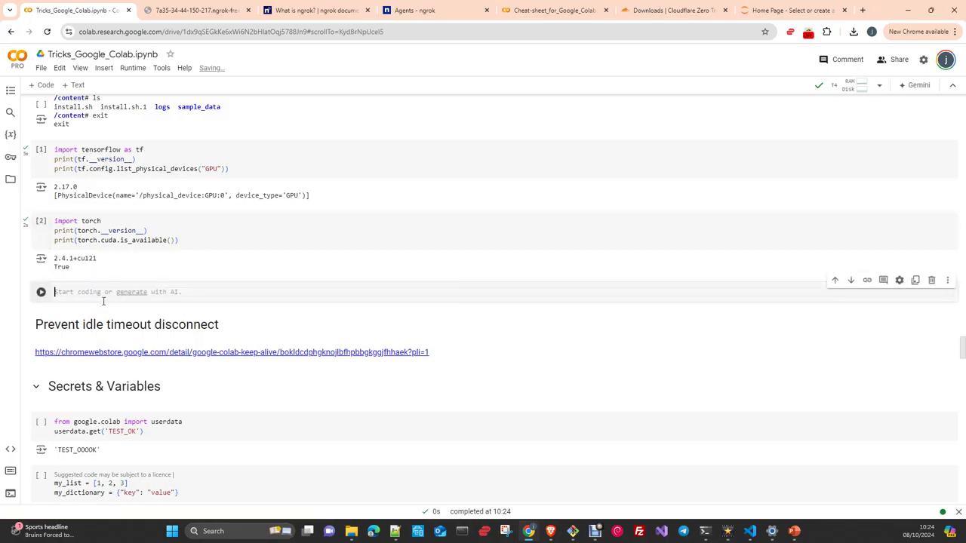
# Run nvidia-smi as the shell command !nvidia-smi to show the Tesla T4 GPU with 15360MiB memory.
pyautogui.write('nvidia-')
pyautogui.write('smi')
pyautogui.hotkey('ctrl', 'Return')
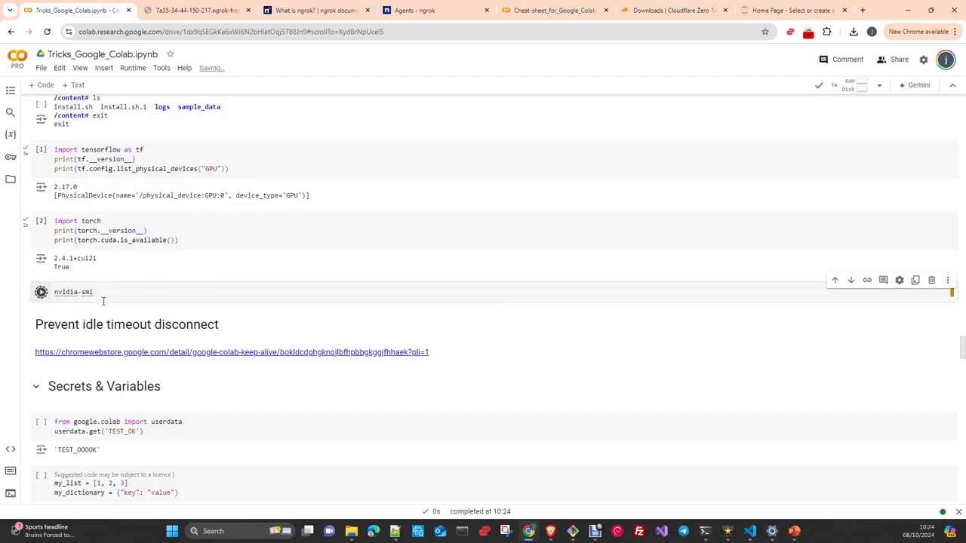
pyautogui.click(55, 292)
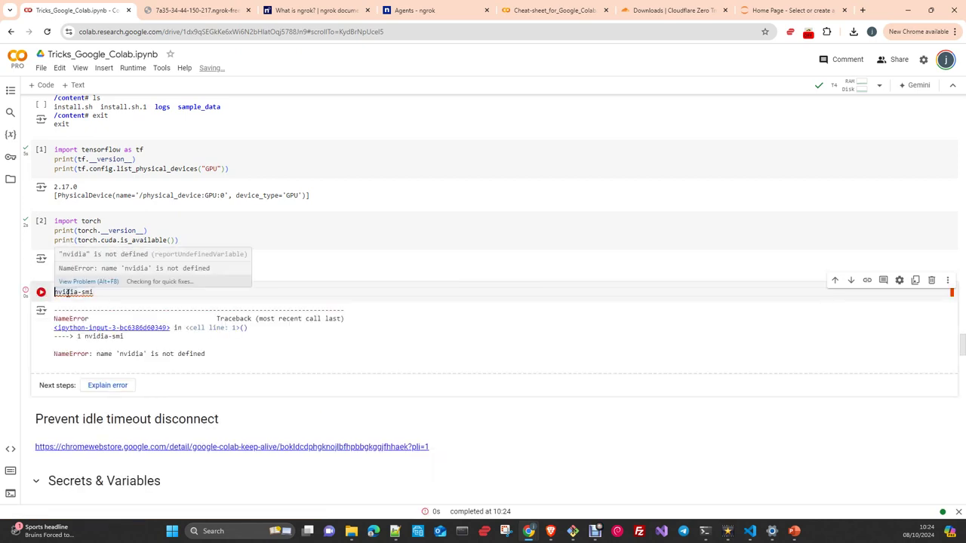
pyautogui.write('!')
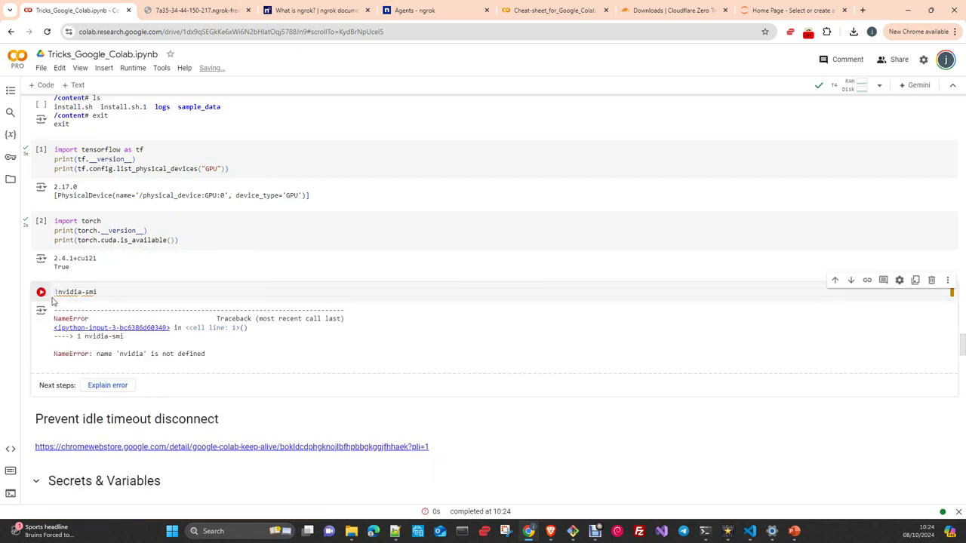
pyautogui.click(40, 292)
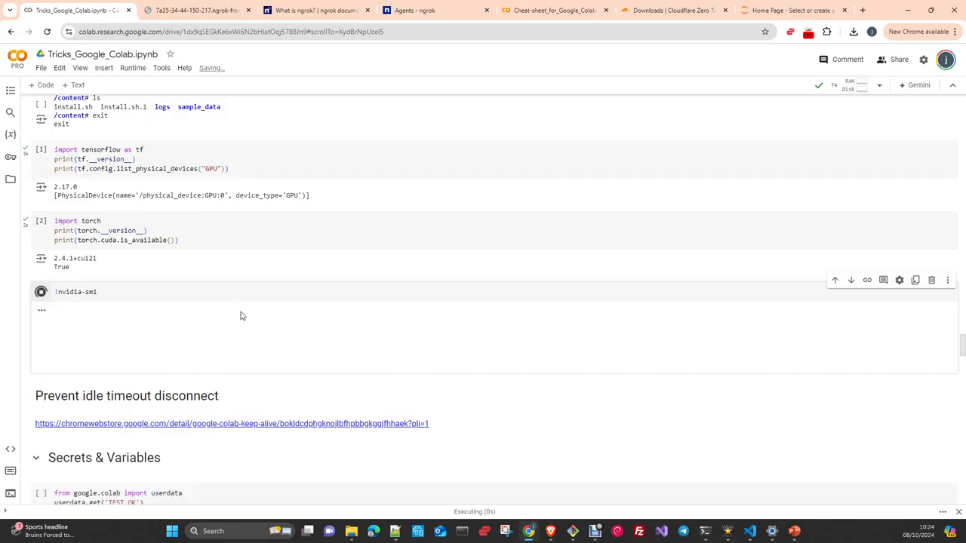
pyautogui.scroll(-2, 382, 317)
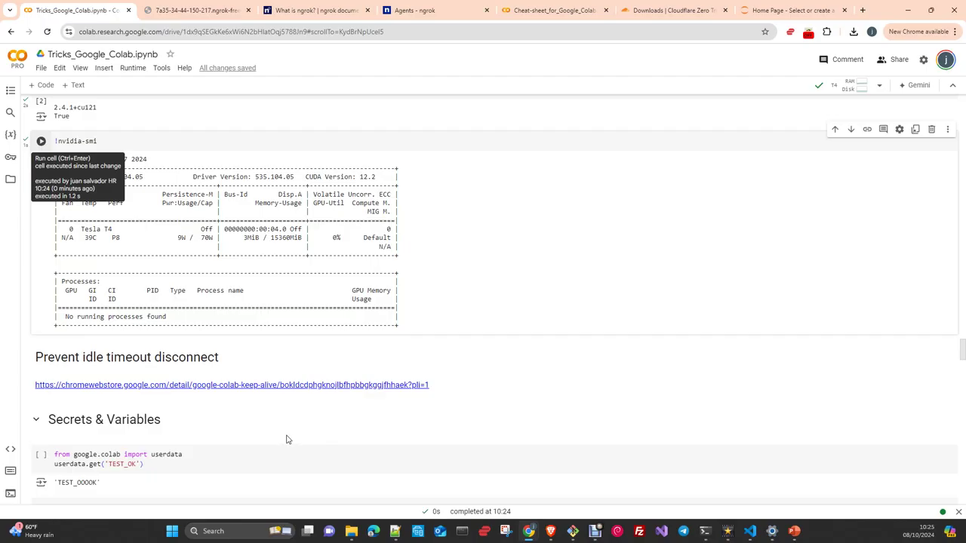
pyautogui.scroll(-4, 287, 434)
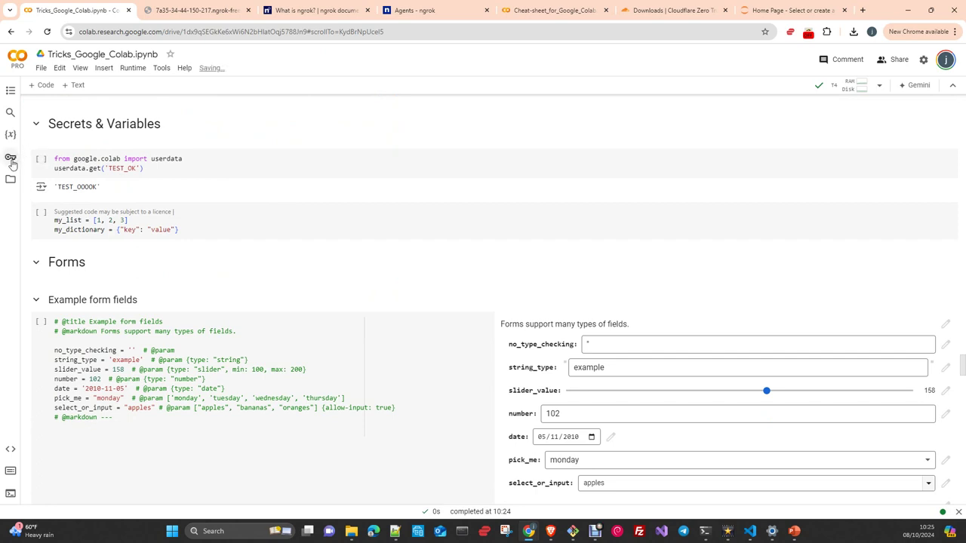
# Open the Secrets panel listing the notebook's stored secrets.
pyautogui.click(10, 159)
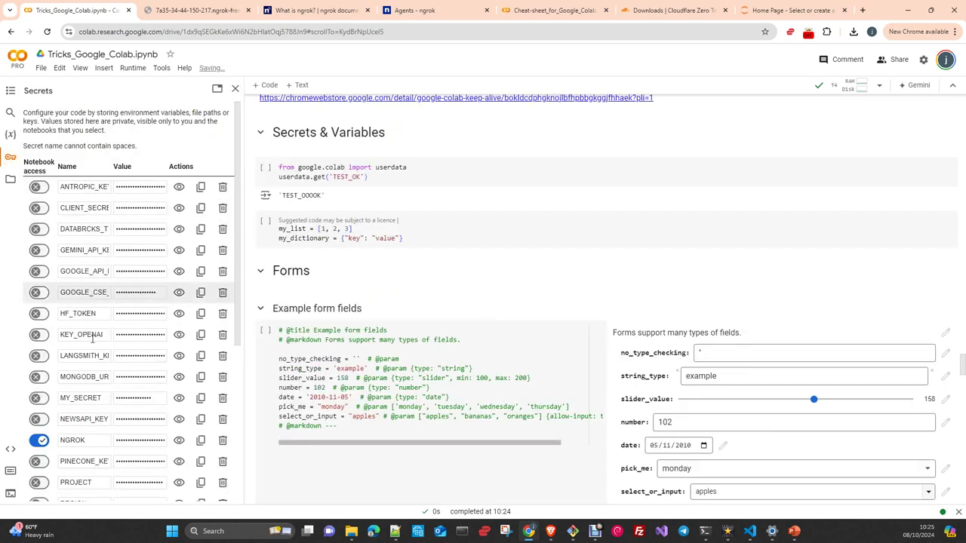
pyautogui.click(81, 222)
pyautogui.press('BackSpace')
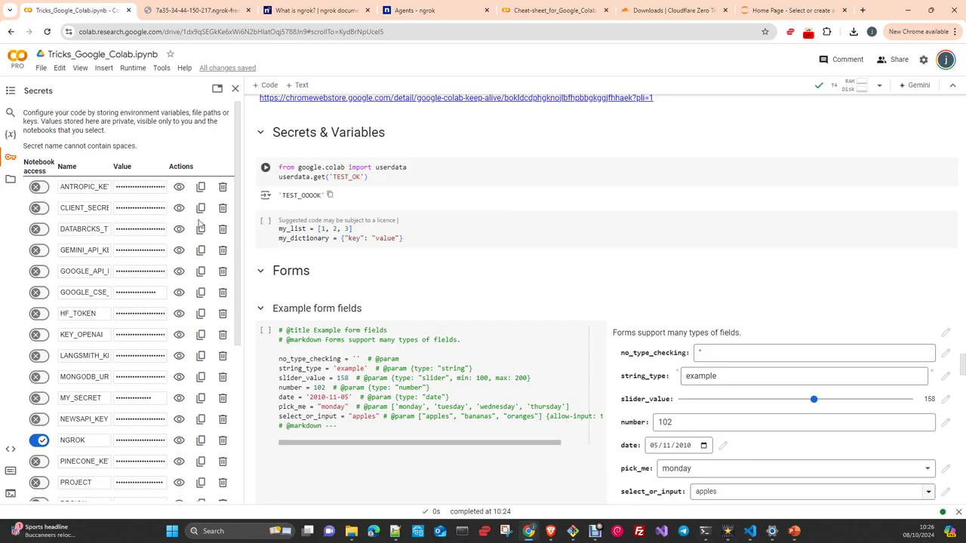
pyautogui.scroll(-2, 90, 318)
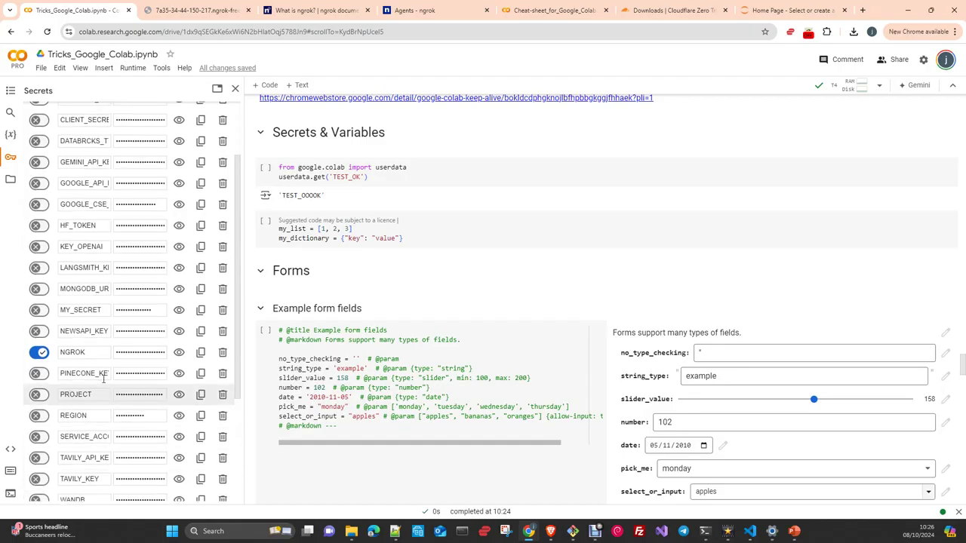
pyautogui.scroll(2, 99, 378)
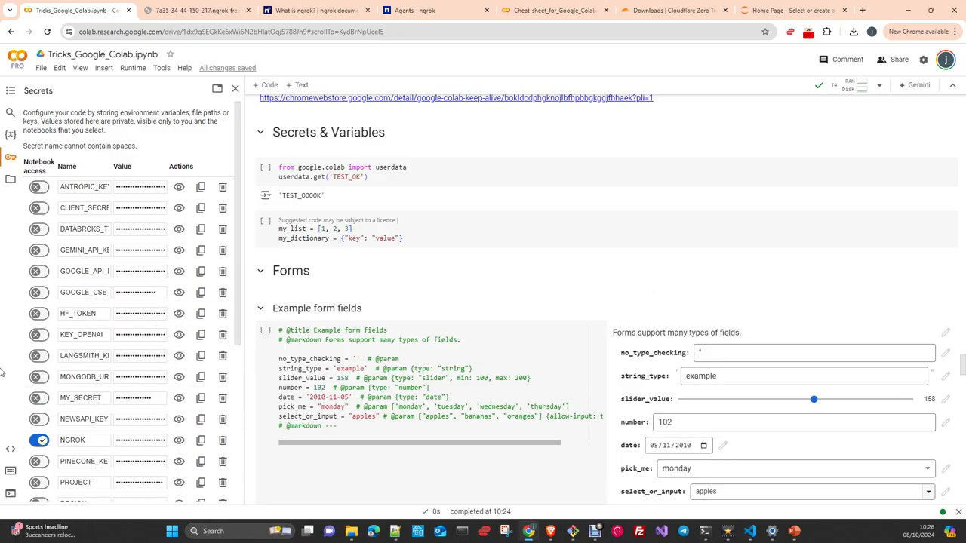
pyautogui.scroll(-3, 162, 410)
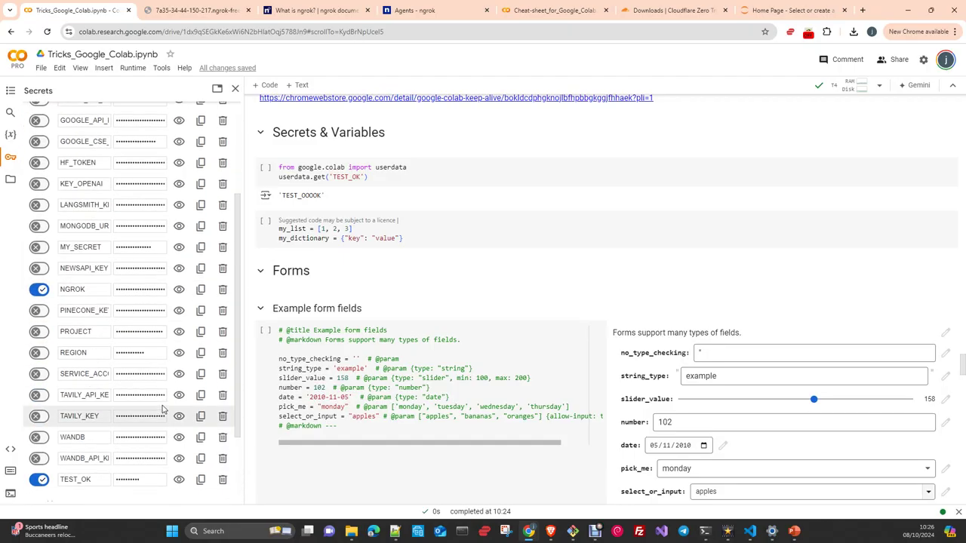
pyautogui.scroll(-2, 102, 452)
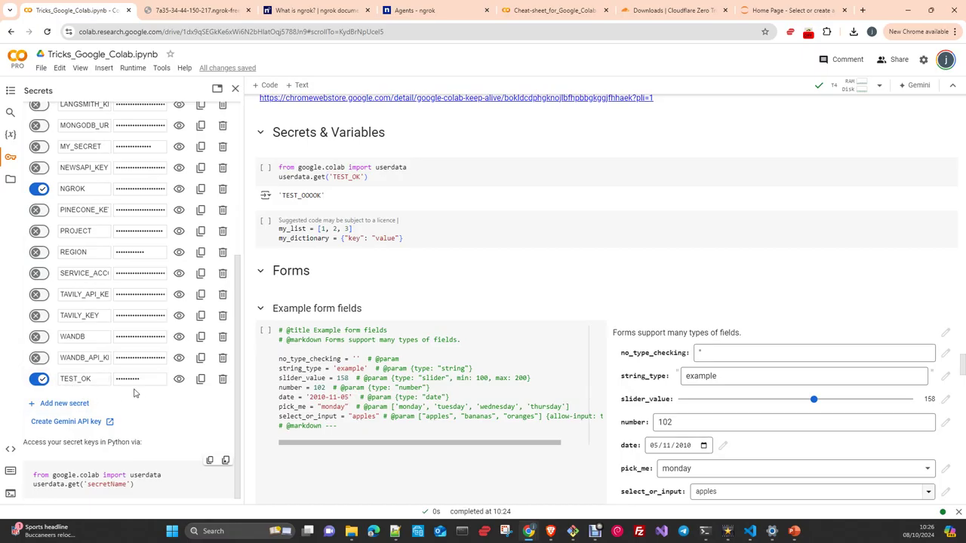
# Reveal and re-hide the TEST_OK value, then run the userdata.get('TEST_OK') cell.
pyautogui.click(179, 381)
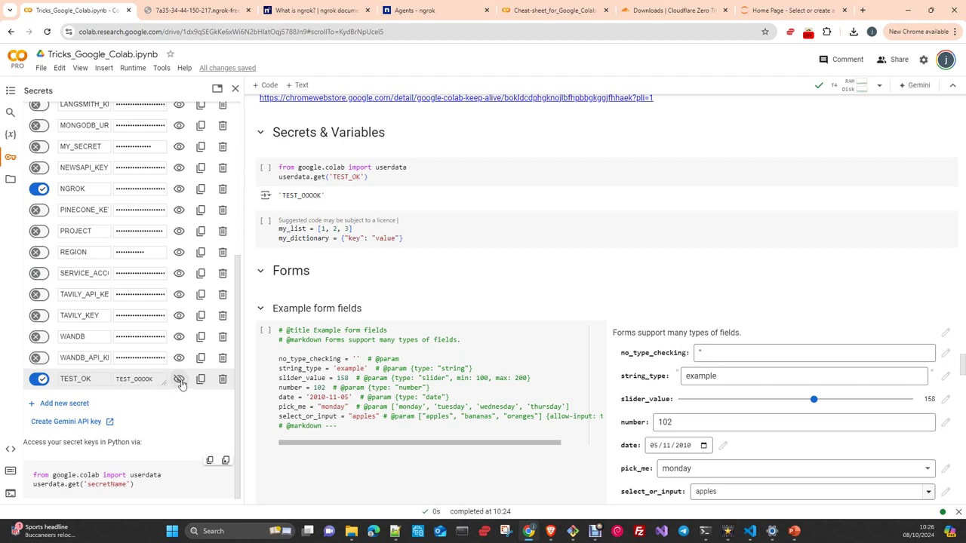
pyautogui.click(180, 382)
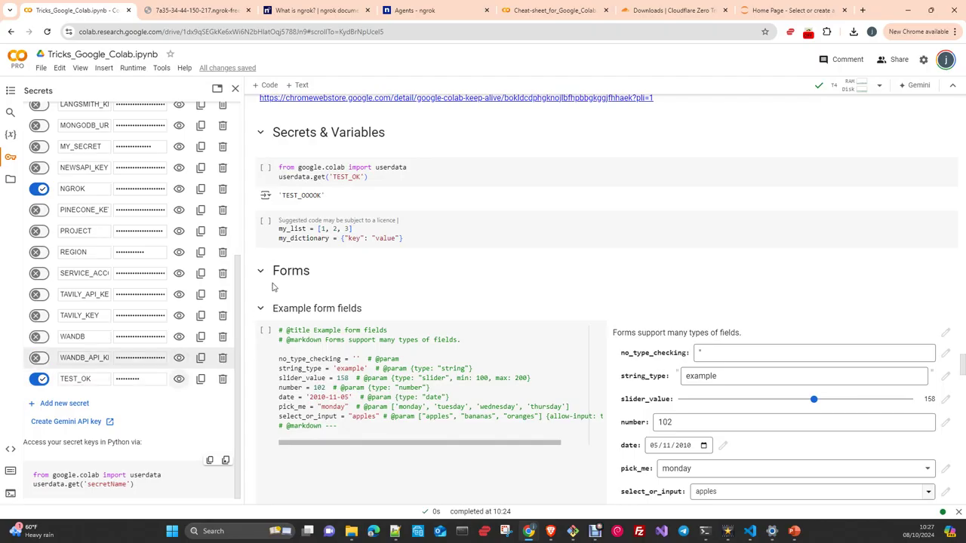
pyautogui.click(265, 168)
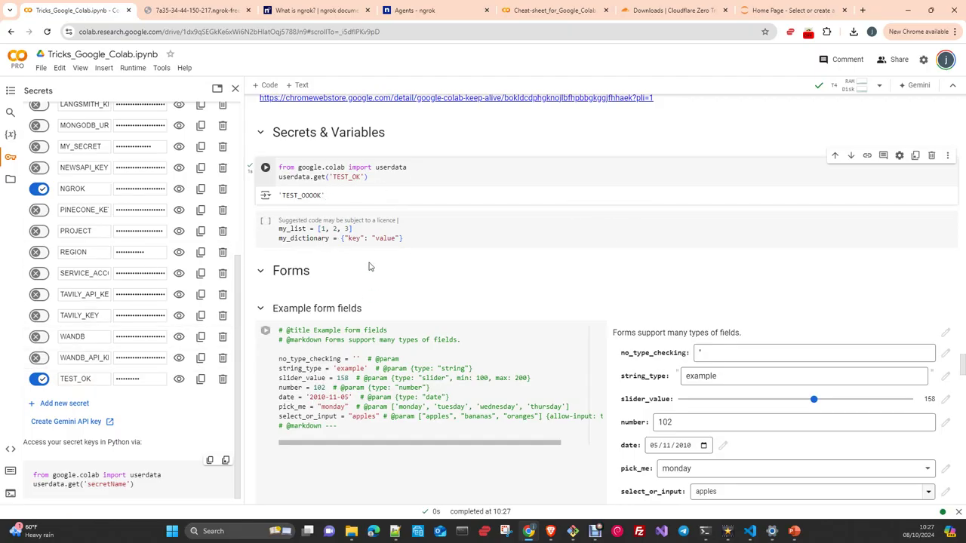
# Run the my_list and my_dictionary cell and narrow the side panel.
pyautogui.moveTo(339, 229)
pyautogui.click(265, 221)
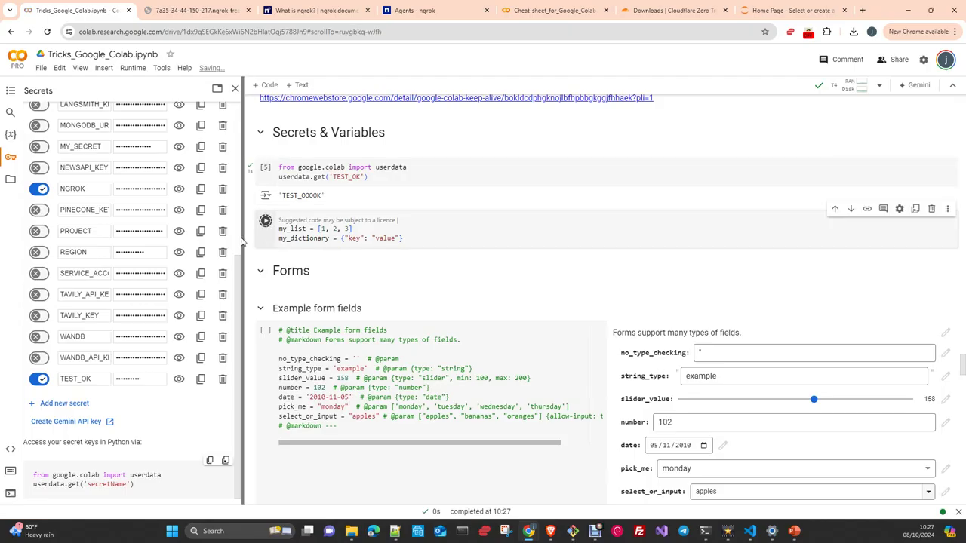
pyautogui.moveTo(243, 239); pyautogui.dragTo(193, 240)
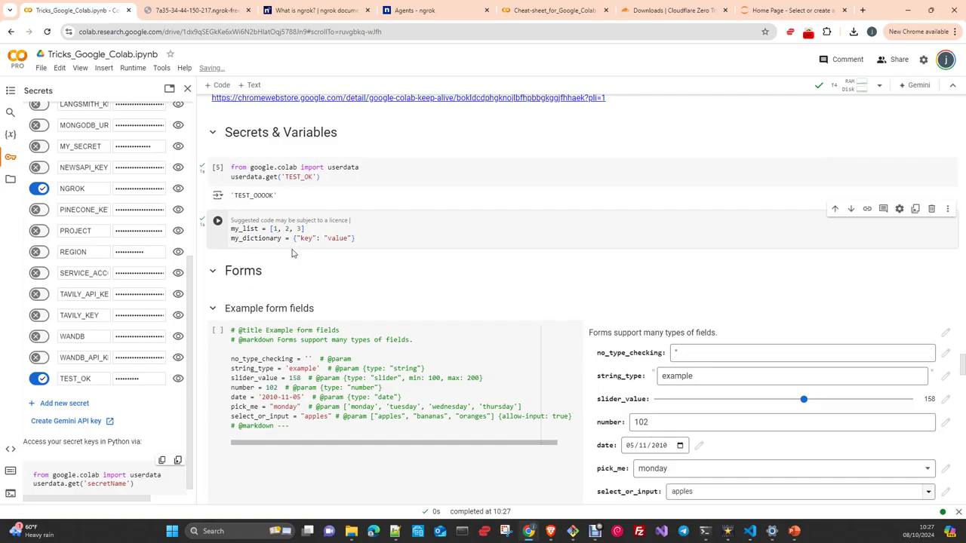
pyautogui.click(11, 137)
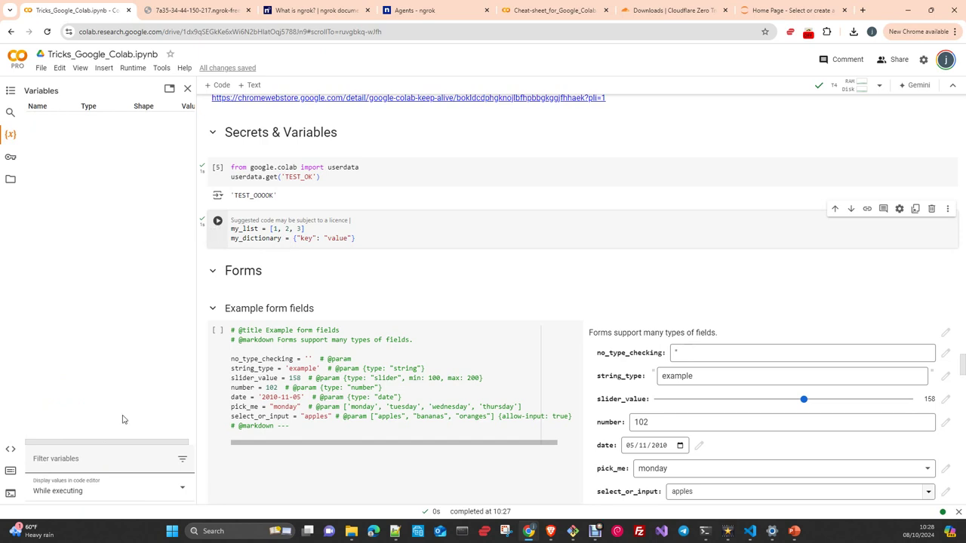
# Set Display values to 'While inspector is open', rerun the cell and resize the Variables panel.
pyautogui.click(140, 492)
pyautogui.click(105, 433)
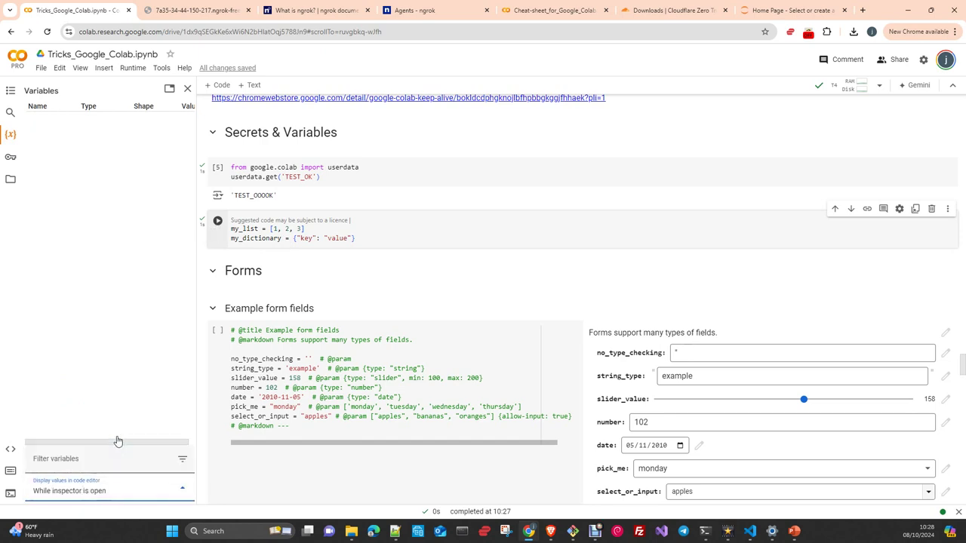
pyautogui.click(218, 221)
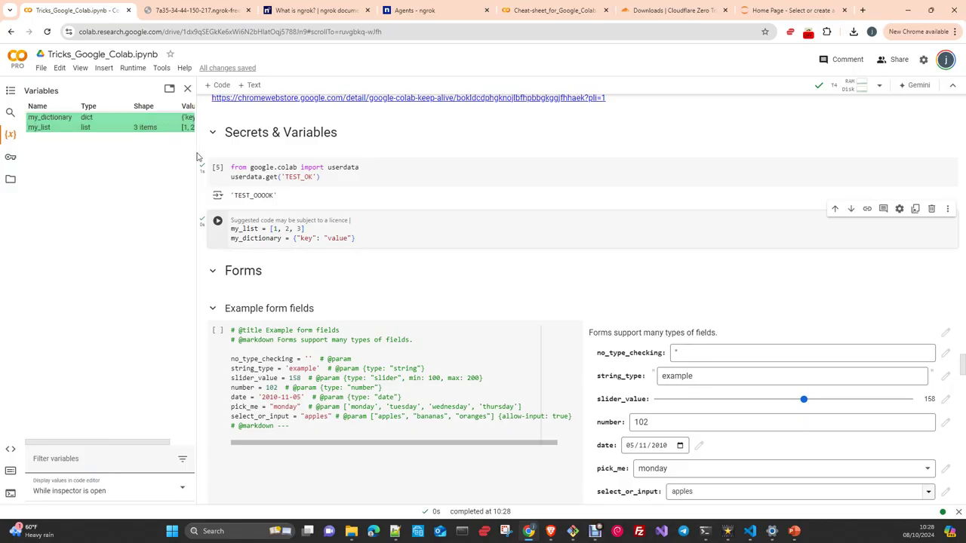
pyautogui.moveTo(195, 194); pyautogui.dragTo(258, 193)
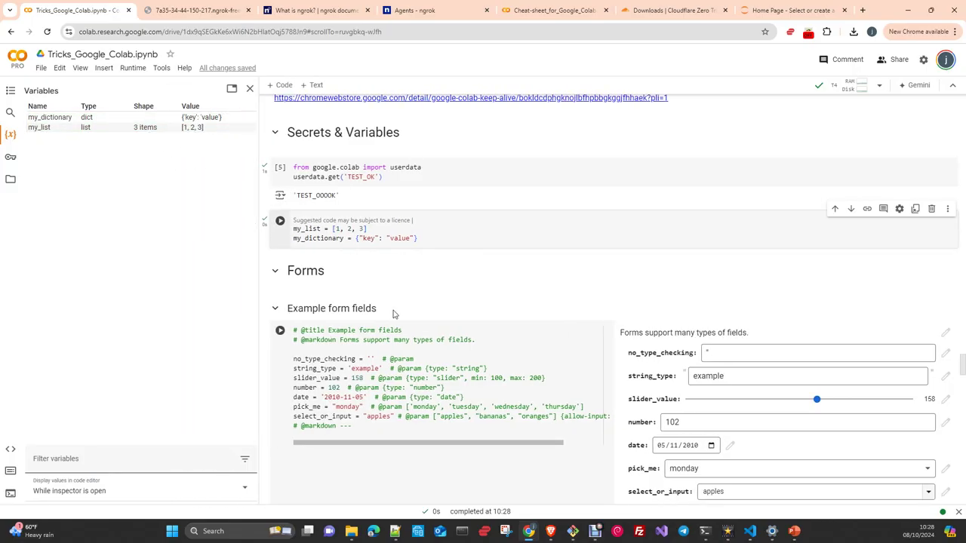
pyautogui.moveTo(258, 246); pyautogui.dragTo(242, 246)
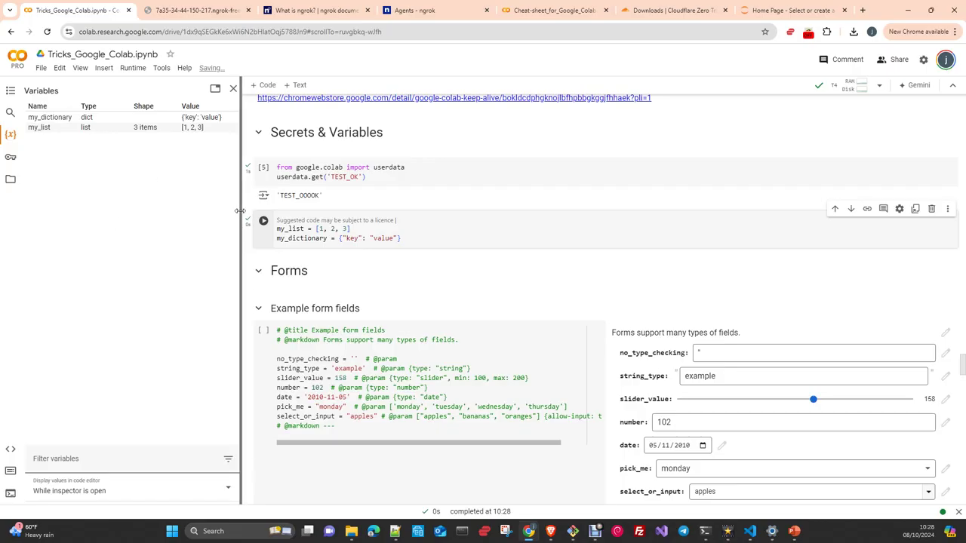
pyautogui.moveTo(243, 218); pyautogui.dragTo(197, 218)
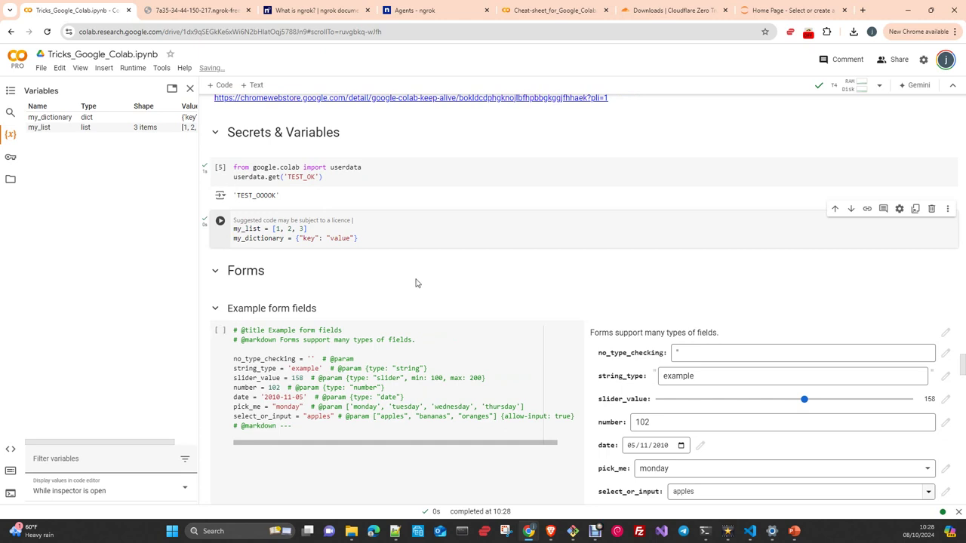
# Set the form's slider_value to 179.
pyautogui.scroll(-2, 528, 262)
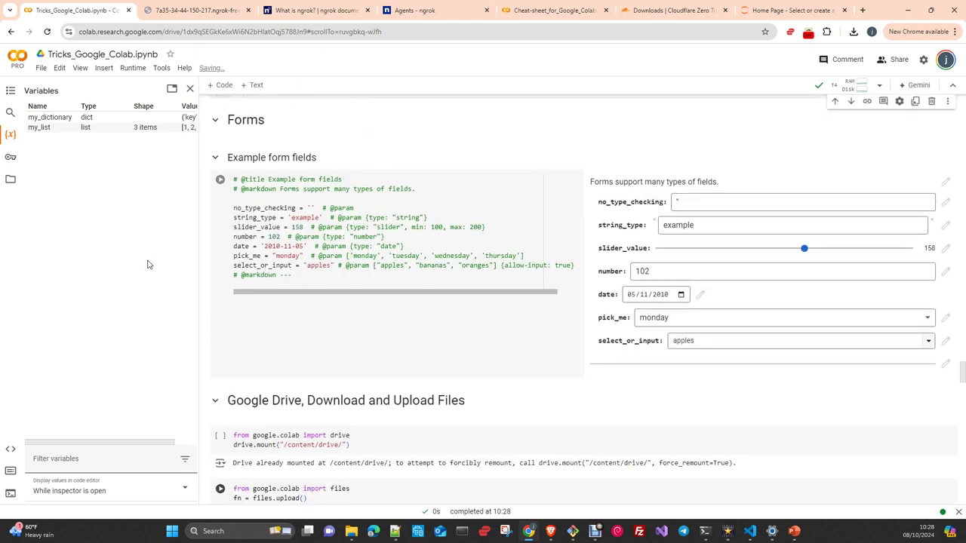
pyautogui.moveTo(198, 199); pyautogui.dragTo(151, 198)
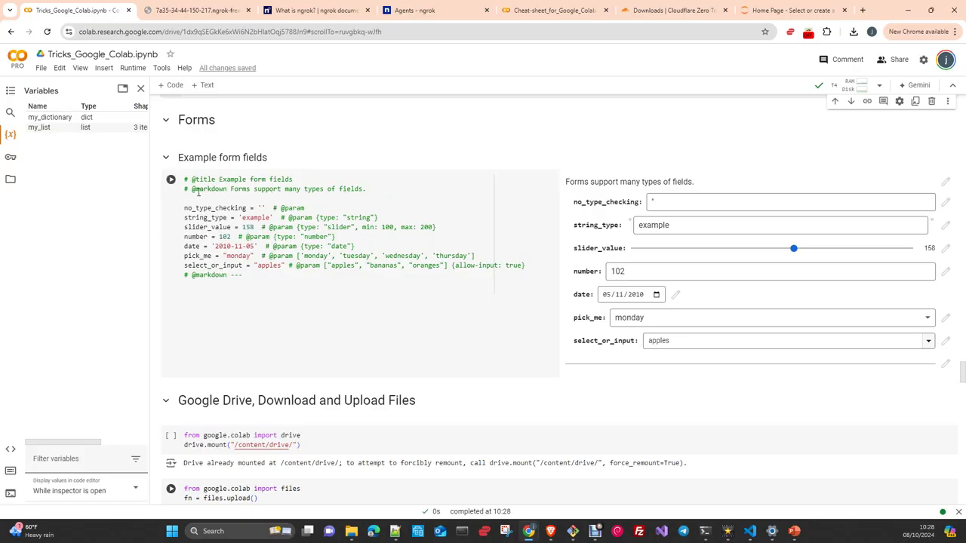
pyautogui.moveTo(191, 189); pyautogui.dragTo(227, 188)
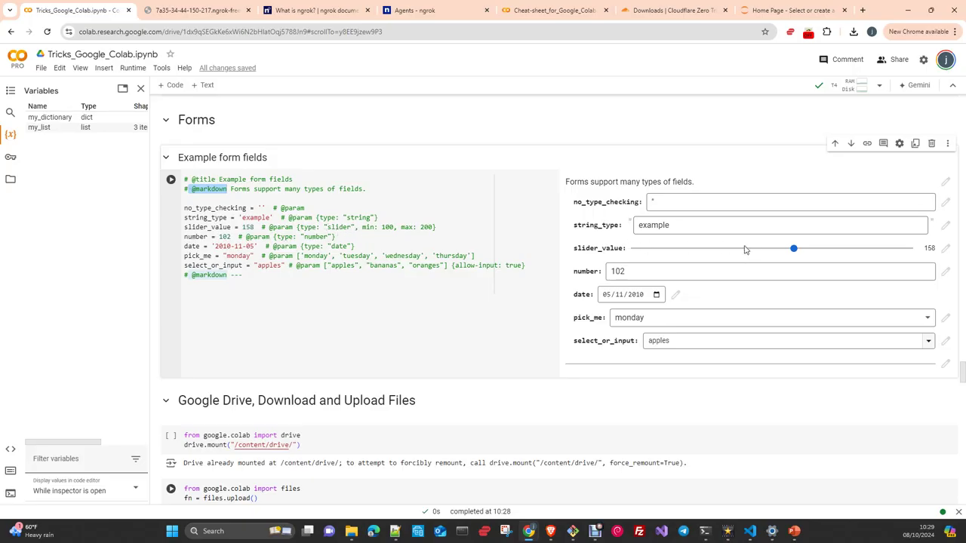
pyautogui.moveTo(793, 248); pyautogui.dragTo(744, 250)
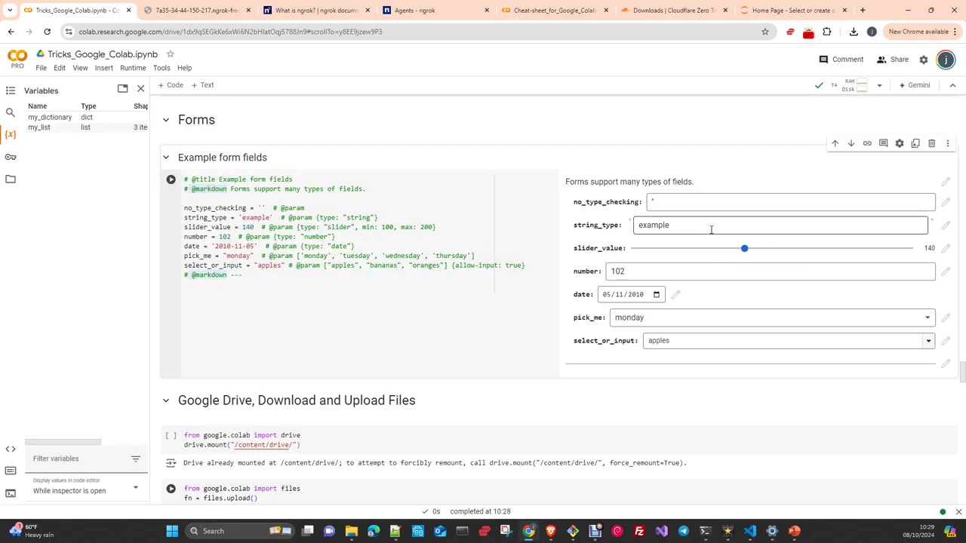
pyautogui.moveTo(744, 250); pyautogui.dragTo(785, 251)
pyautogui.moveTo(840, 252); pyautogui.dragTo(851, 249)
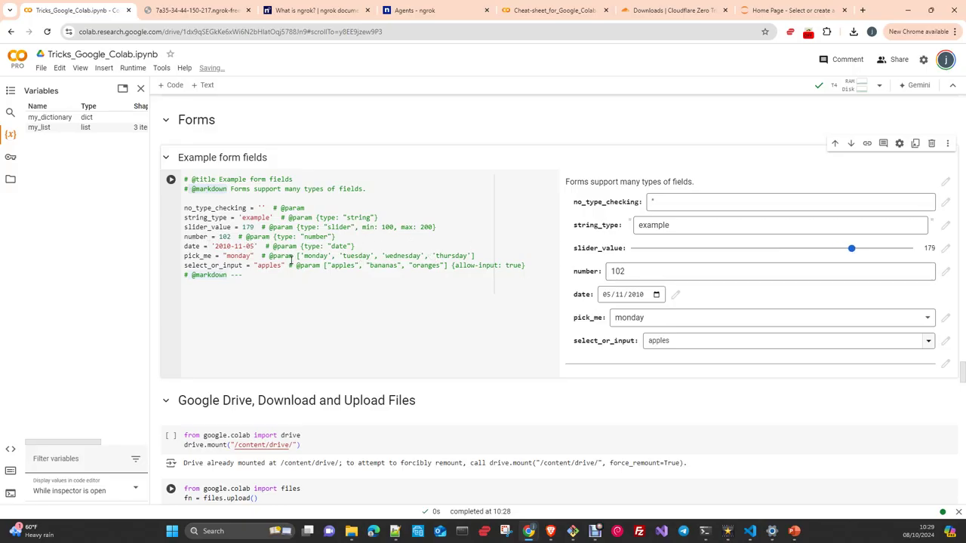
# Set the date field to 29 December 2010, keeping pick_me as monday.
pyautogui.click(656, 294)
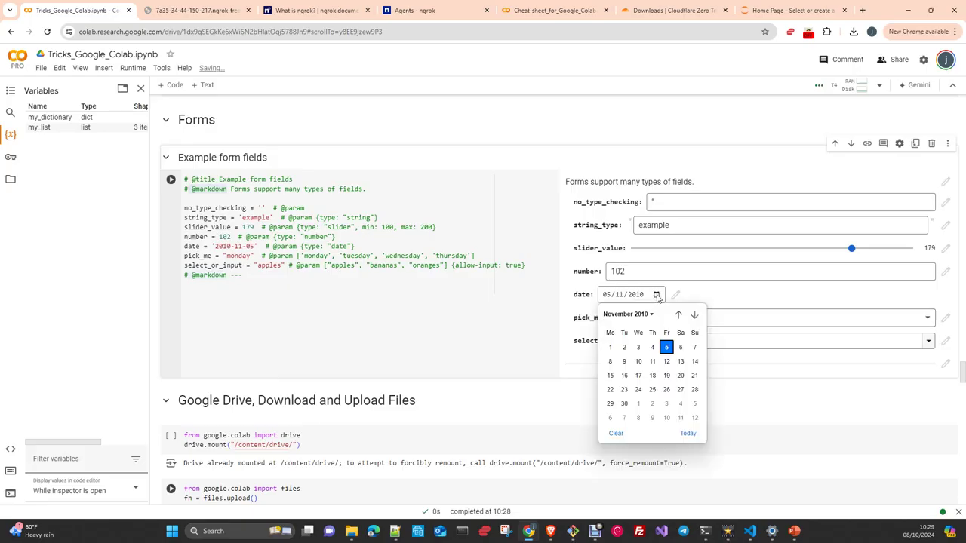
pyautogui.click(694, 314)
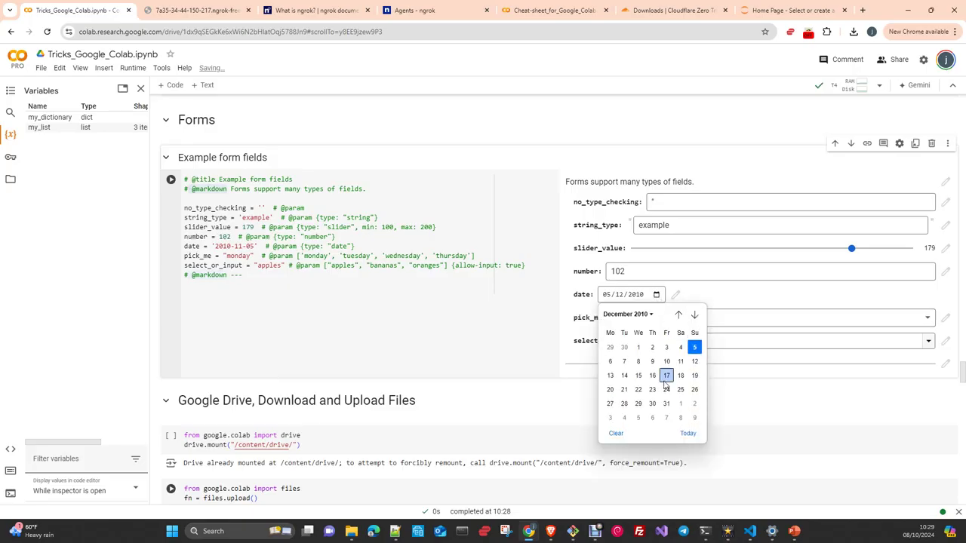
pyautogui.click(638, 403)
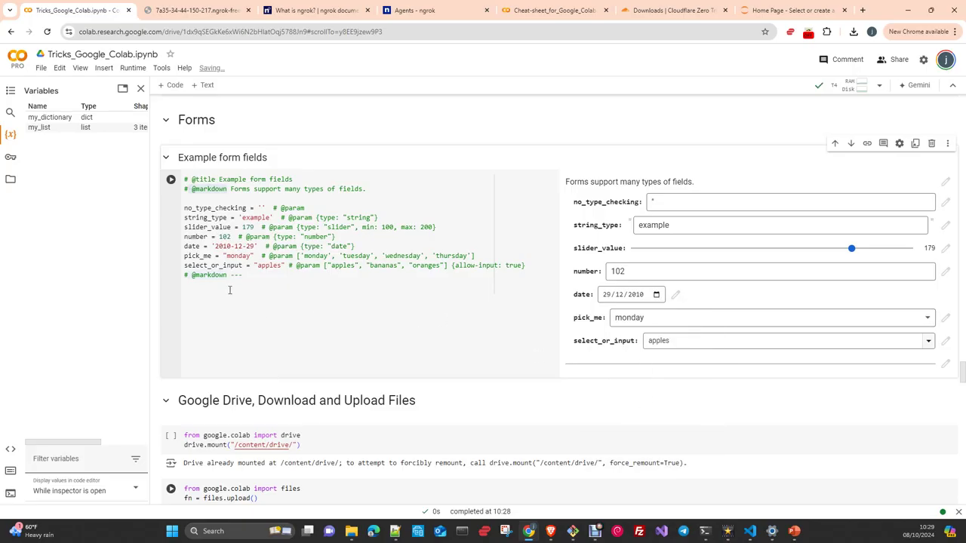
pyautogui.click(656, 318)
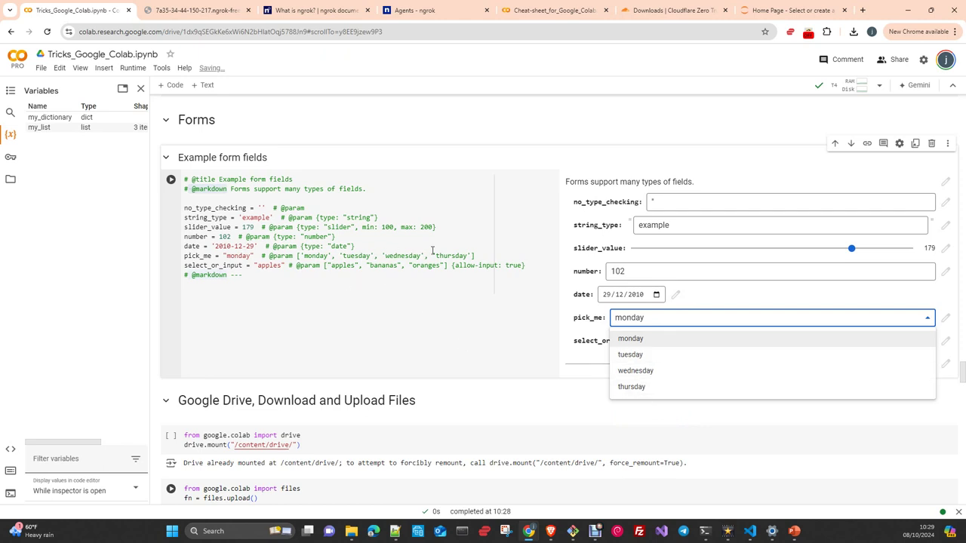
pyautogui.click(477, 330)
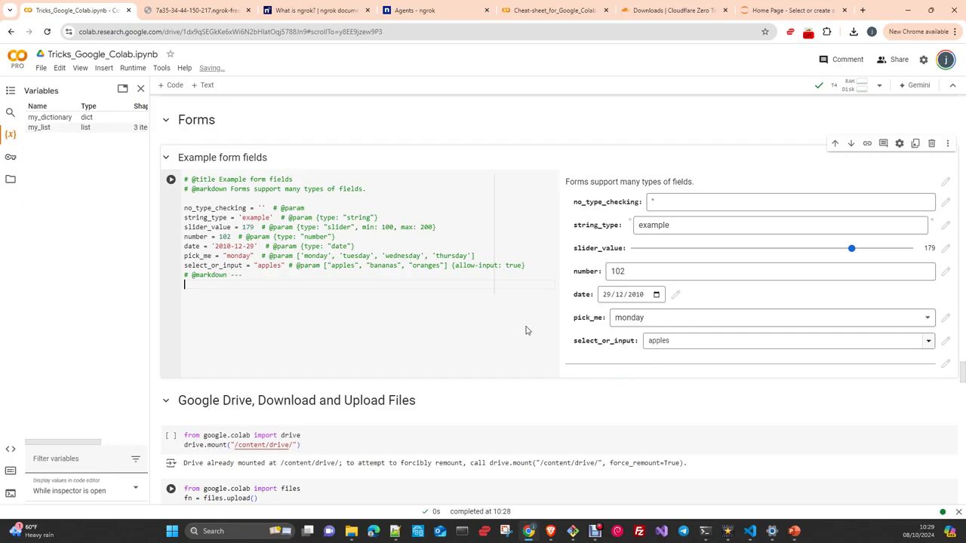
# Replace 'apples' with 'pinaple' in select_or_input and run the form cell.
pyautogui.click(701, 341)
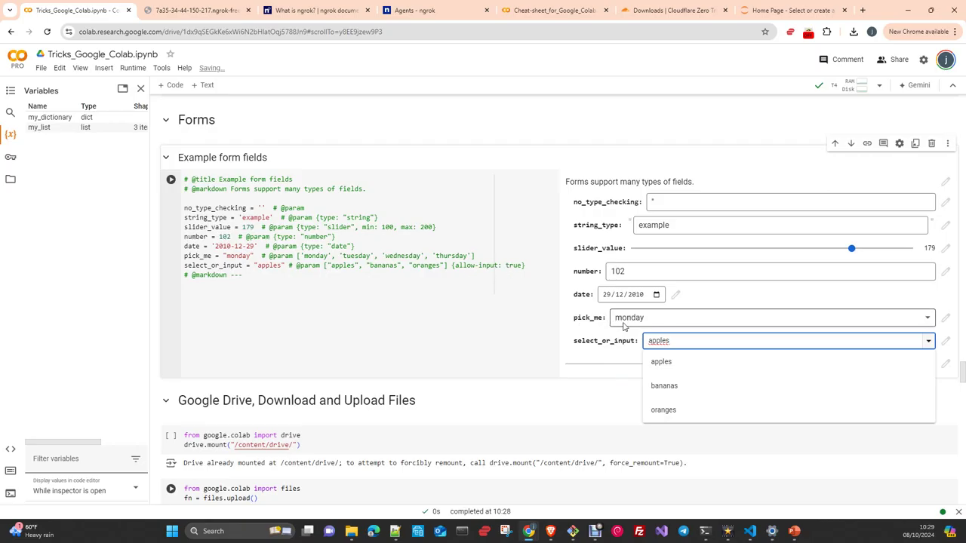
pyautogui.moveTo(679, 341); pyautogui.dragTo(647, 344)
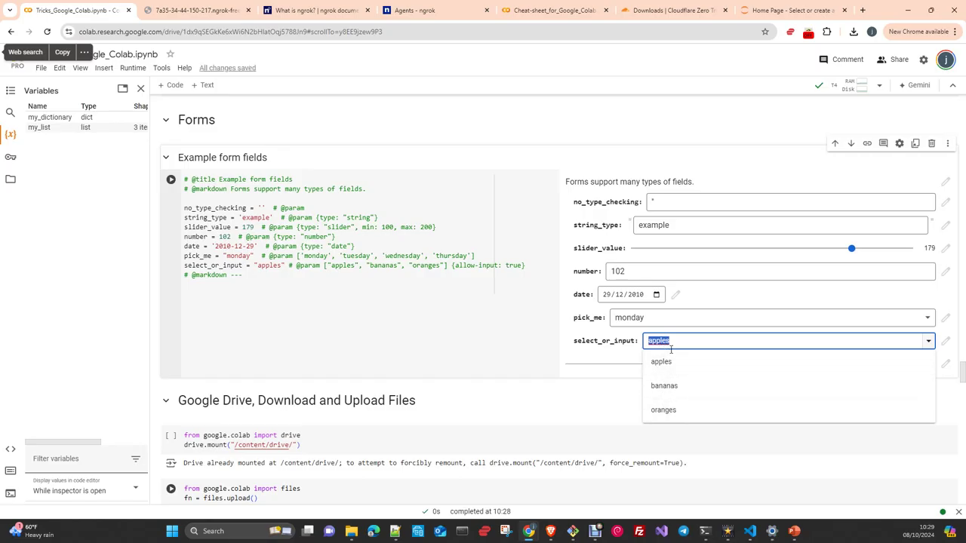
pyautogui.write('pinaple')
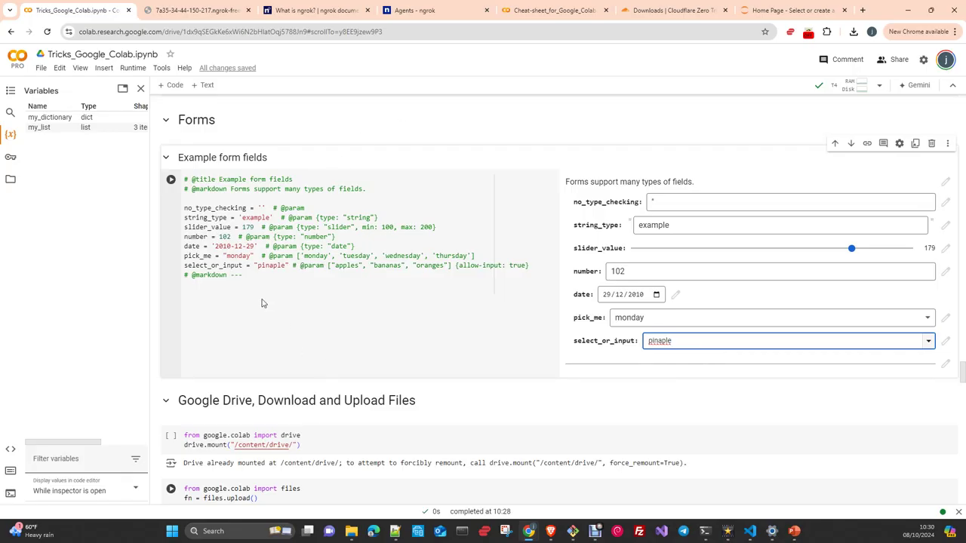
pyautogui.click(171, 181)
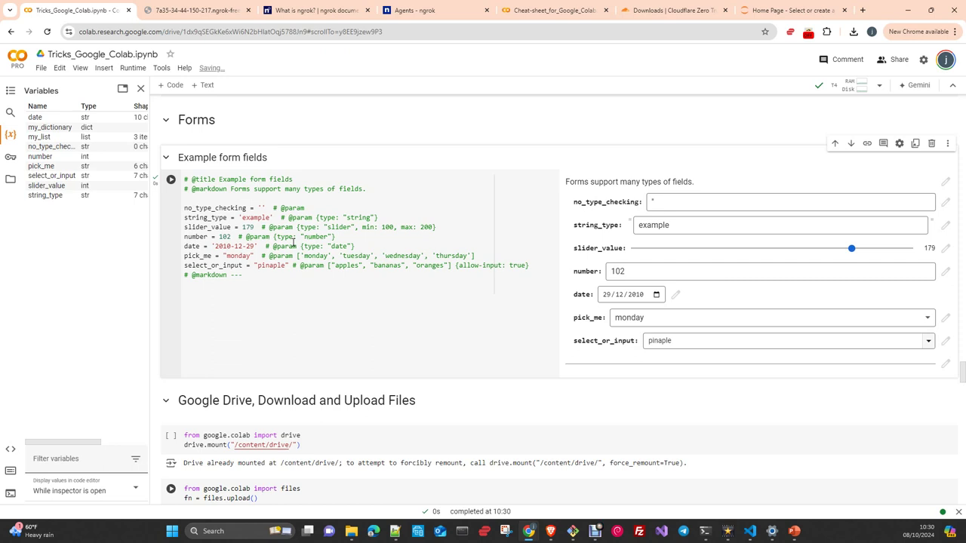
# Run drive.mount and grant the notebook access to Google Drive.
pyautogui.scroll(-3, 309, 340)
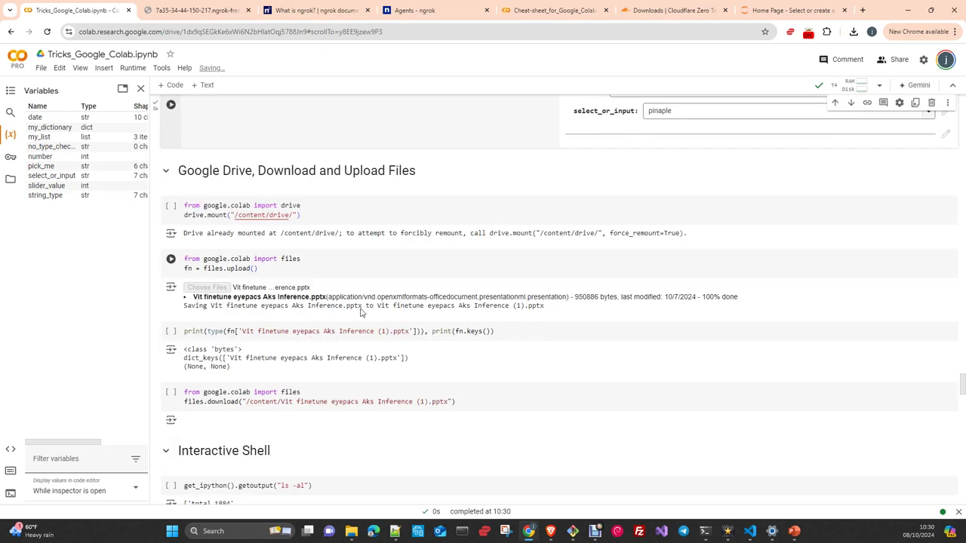
pyautogui.click(171, 186)
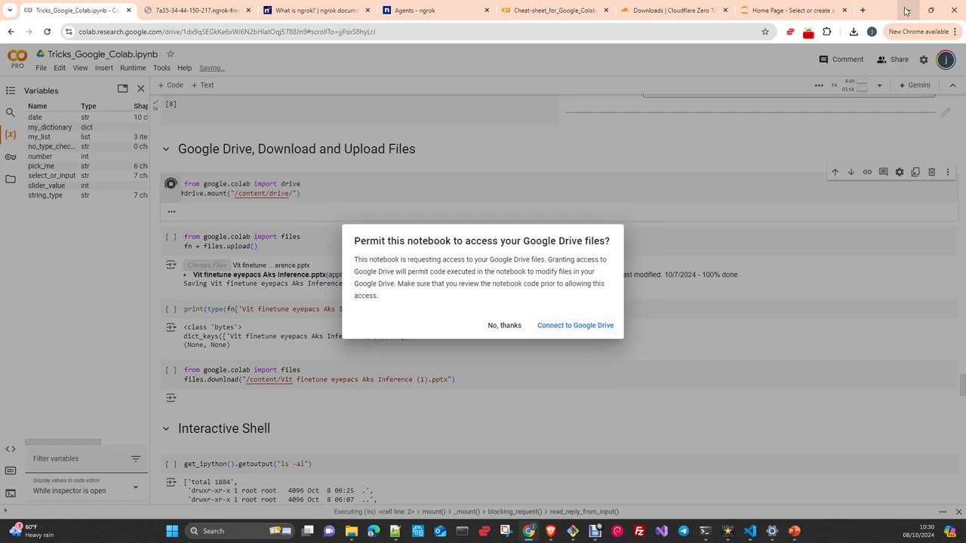
pyautogui.click(593, 328)
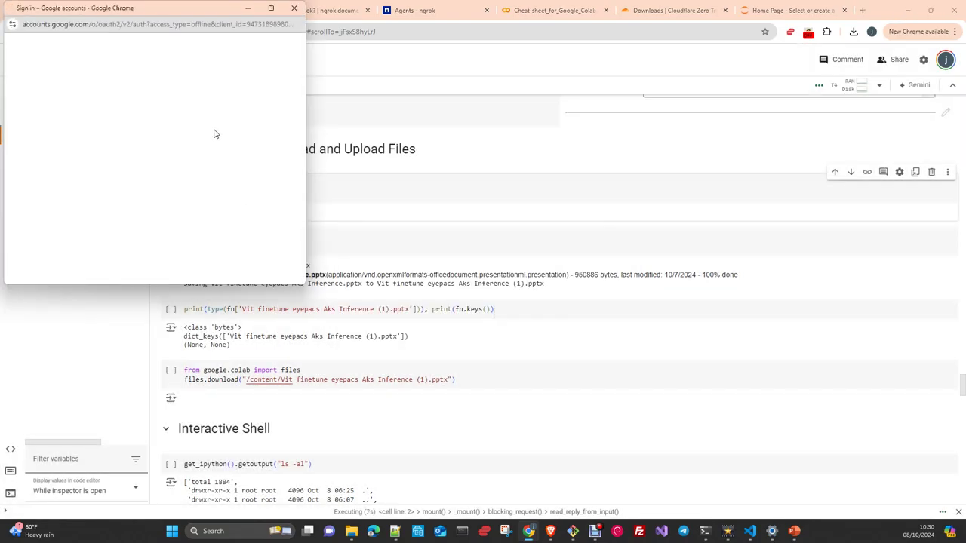
pyautogui.click(224, 106)
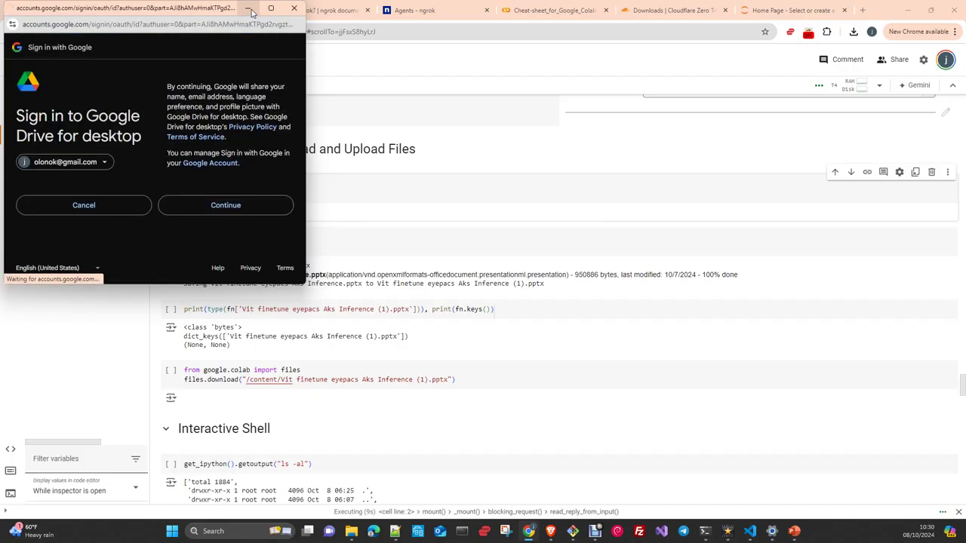
pyautogui.click(236, 205)
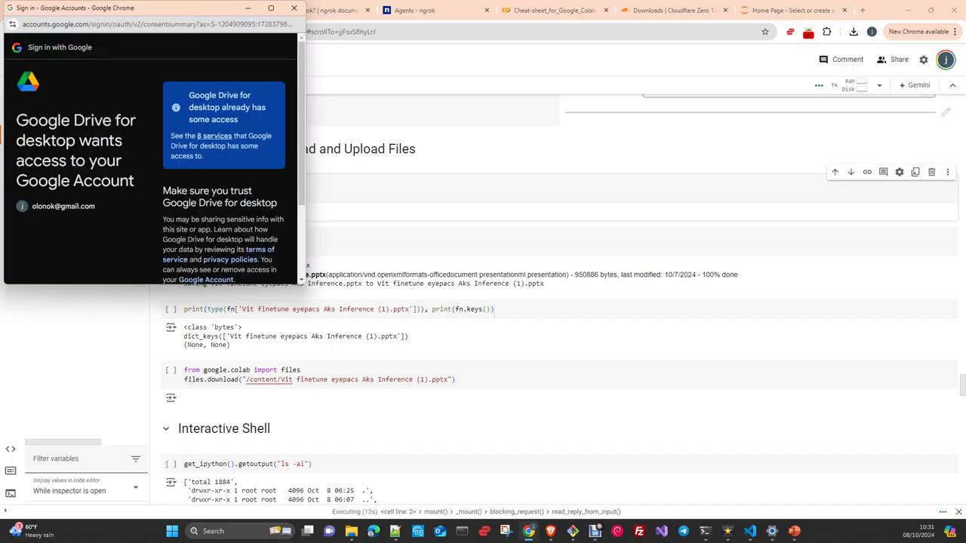
pyautogui.scroll(-3, 241, 214)
pyautogui.click(234, 230)
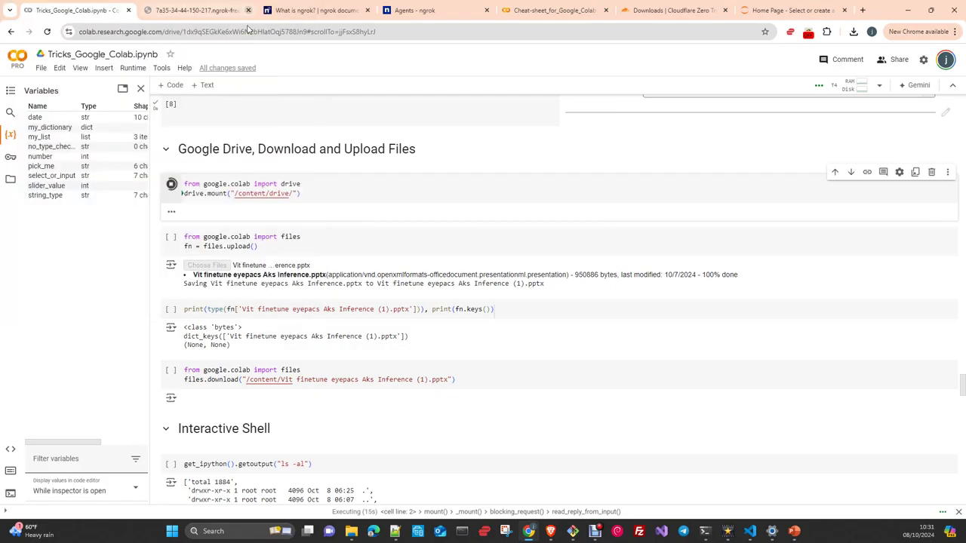
# Show the Files sidebar and expand then collapse the mounted drive folder.
pyautogui.click(10, 180)
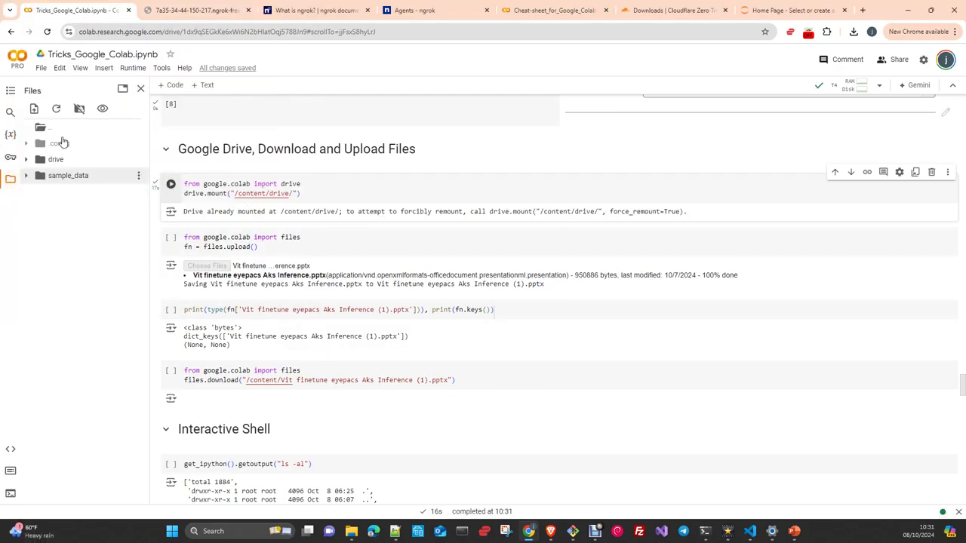
pyautogui.click(26, 160)
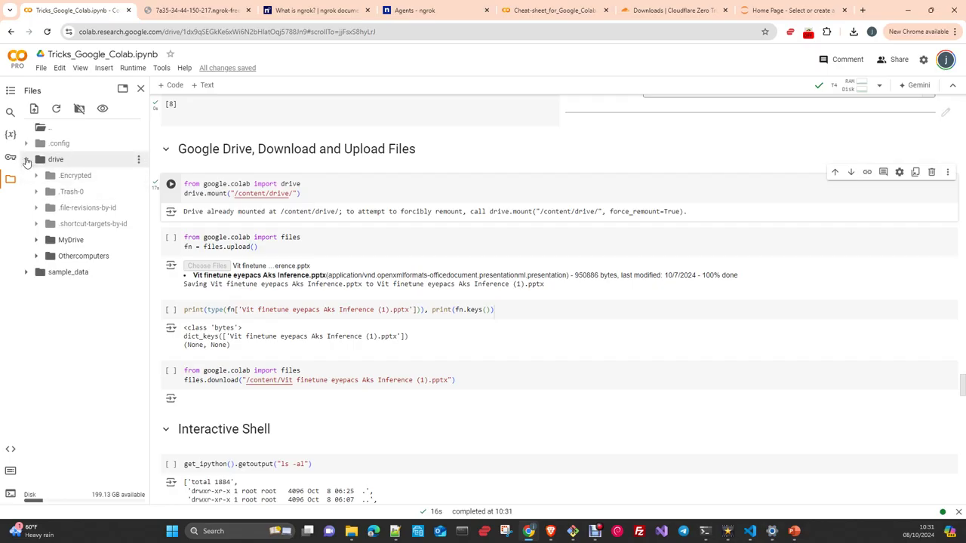
pyautogui.click(27, 160)
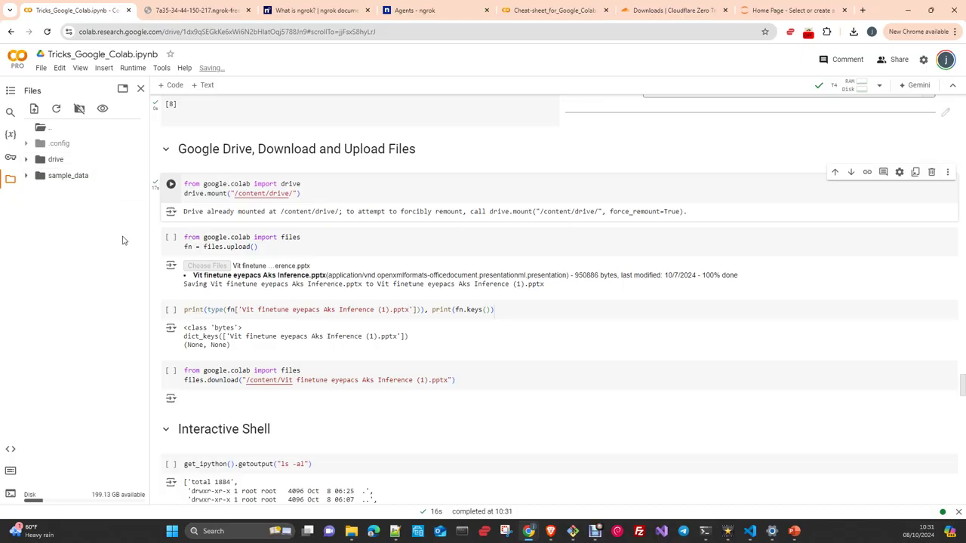
# Upload 'Vit finetune eyepacs Aks Inference.pptx' through the files.upload() cell.
pyautogui.moveTo(171, 240)
pyautogui.click(170, 237)
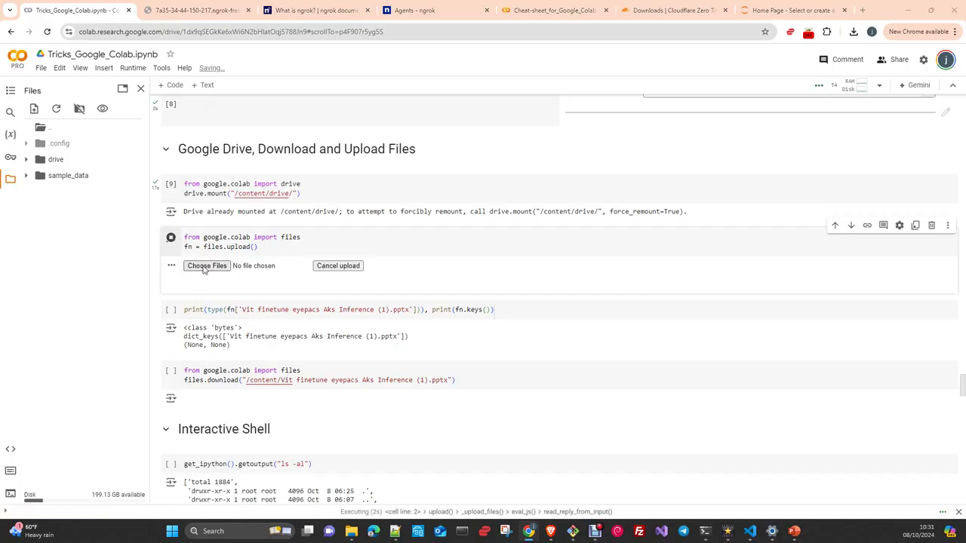
pyautogui.click(202, 265)
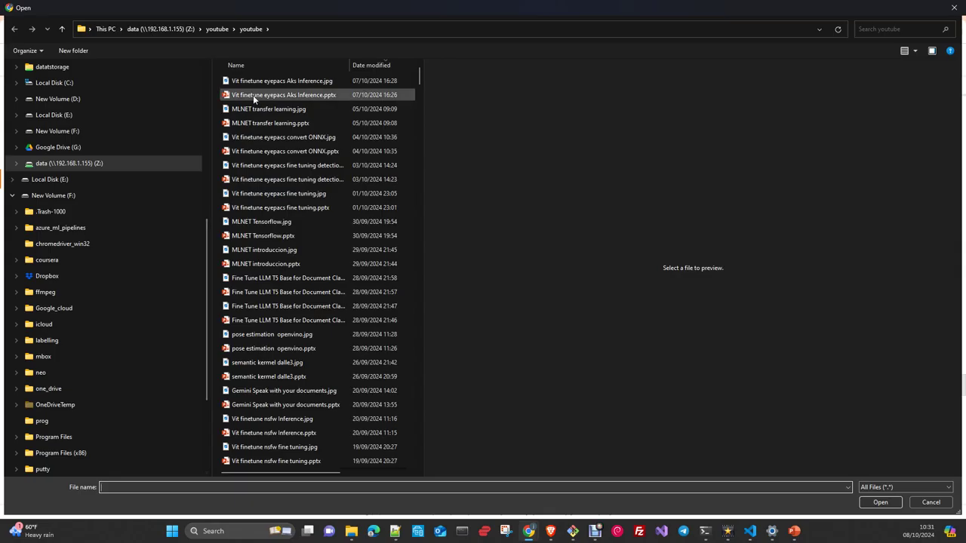
pyautogui.click(252, 95)
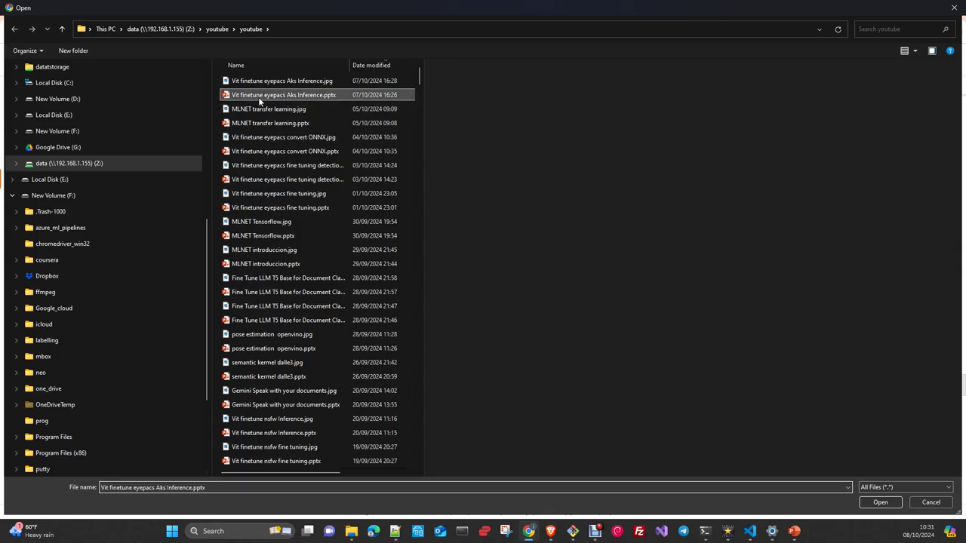
pyautogui.click(879, 502)
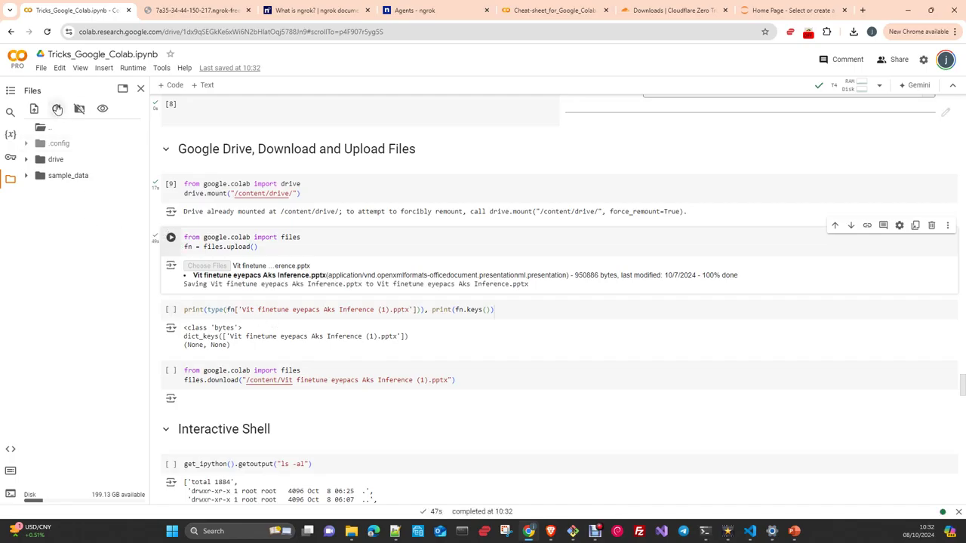
# Refresh Files, then remove ' (1)' from the print cell's filename and rerun it to print the file's type and keys.
pyautogui.click(57, 109)
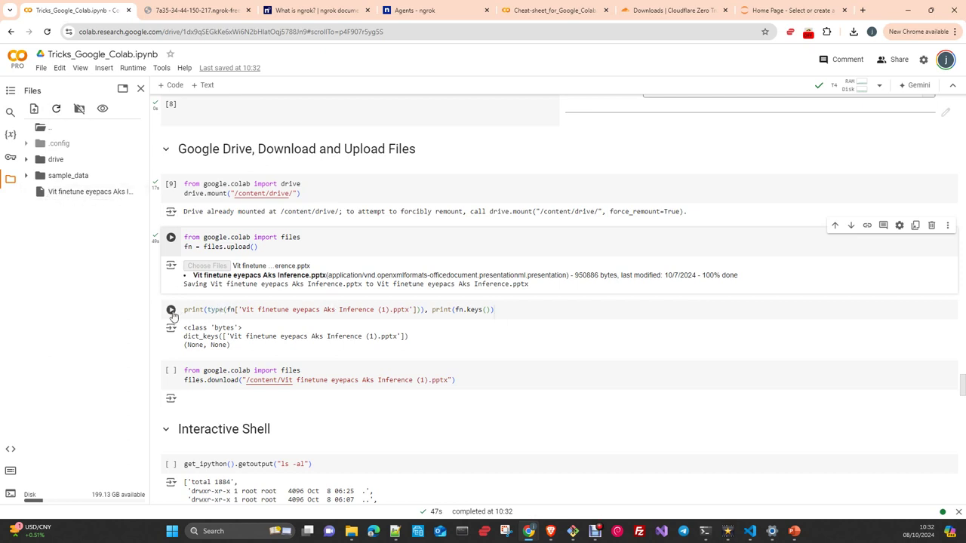
pyautogui.click(170, 309)
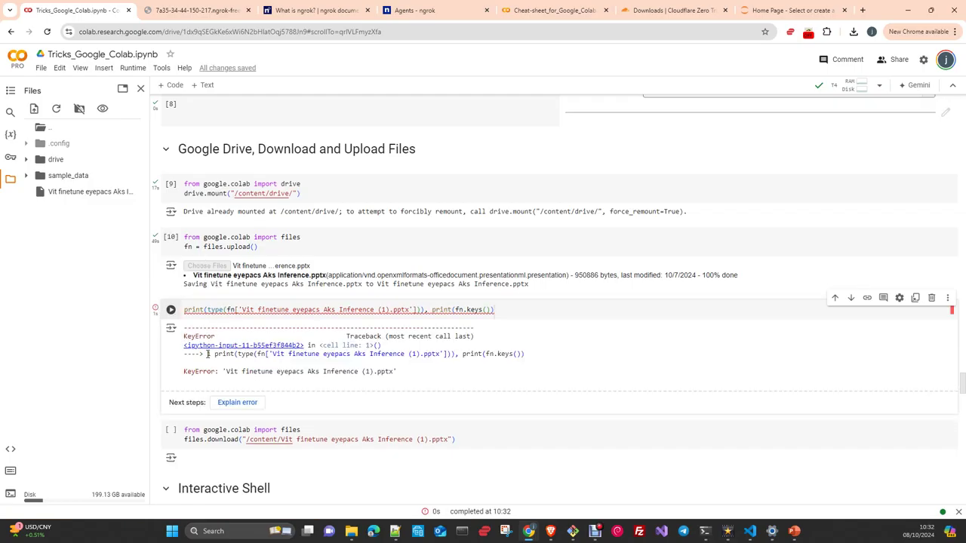
pyautogui.click(389, 309)
pyautogui.press('BackSpace')
pyautogui.press('BackSpace')
pyautogui.press('BackSpace')
pyautogui.press('BackSpace')
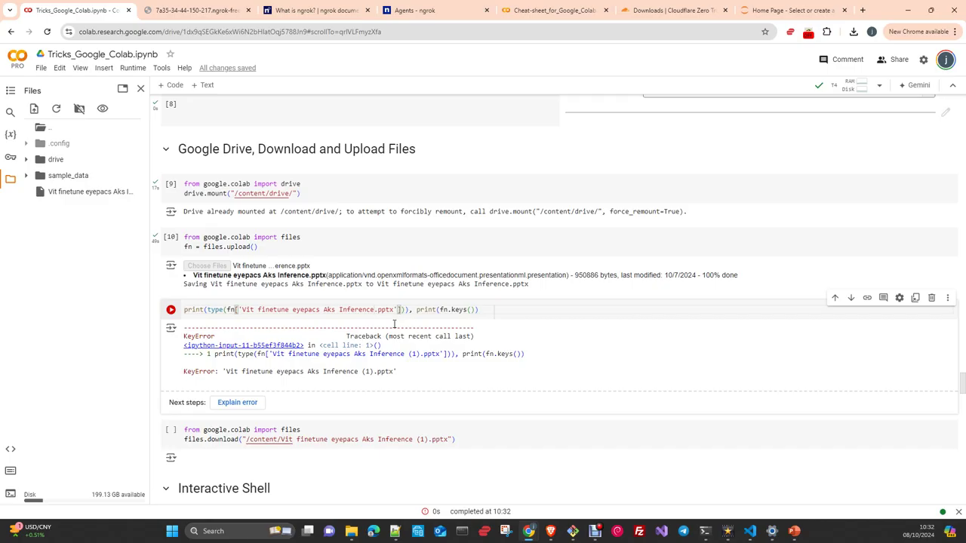
pyautogui.click(170, 310)
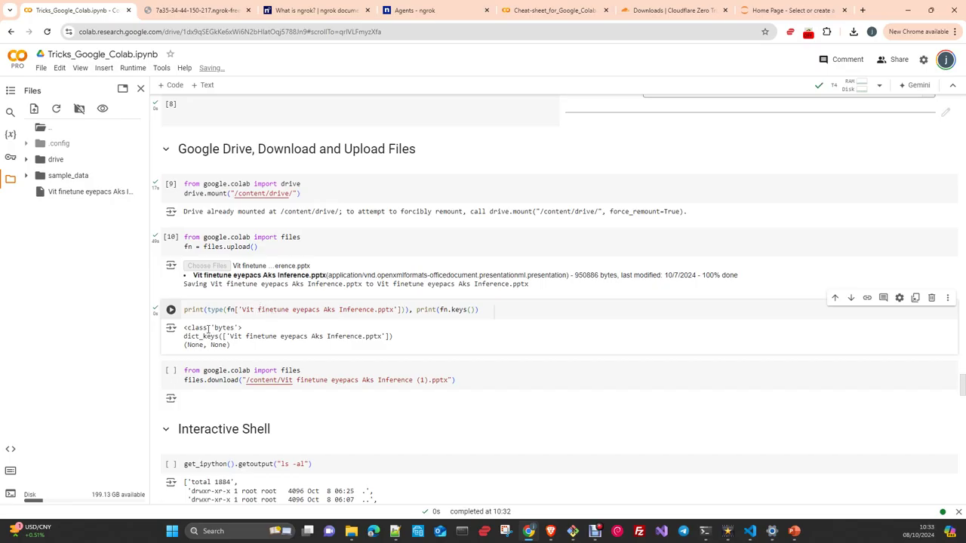
# Remove ' (1)' from the files.download path and download the 929 KB presentation.
pyautogui.moveTo(199, 247)
pyautogui.scroll(-2, 414, 387)
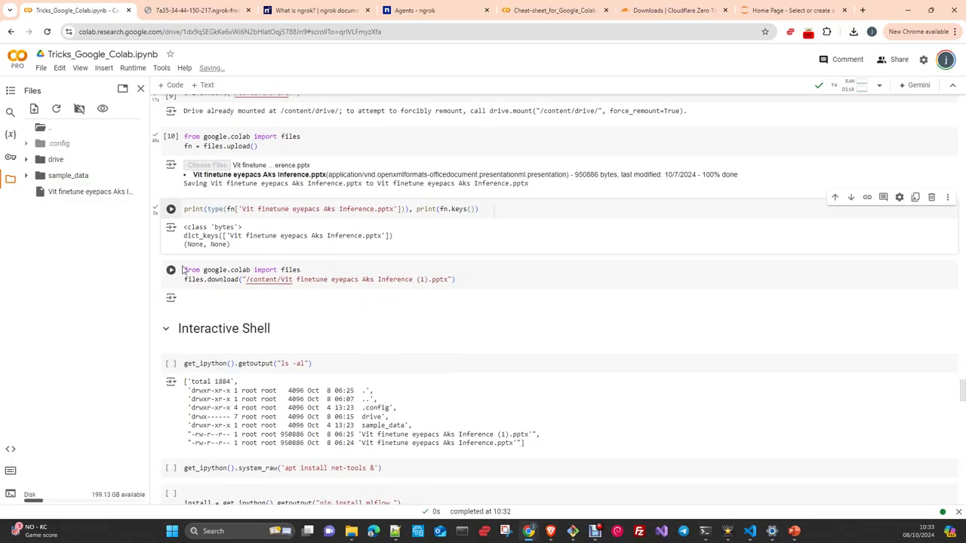
pyautogui.click(429, 280)
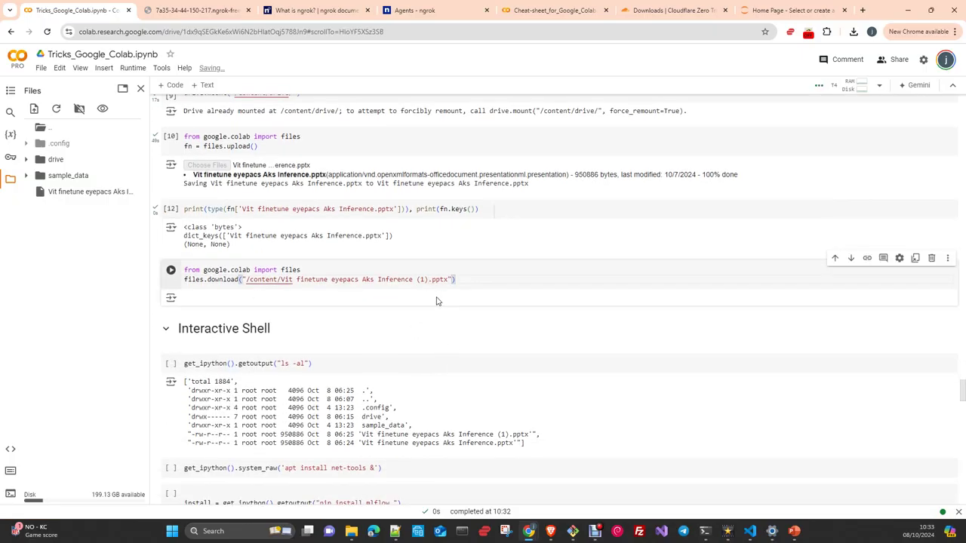
pyautogui.press('BackSpace')
pyautogui.press('BackSpace')
pyautogui.press('BackSpace')
pyautogui.press('BackSpace')
pyautogui.click(171, 270)
pyautogui.click(853, 33)
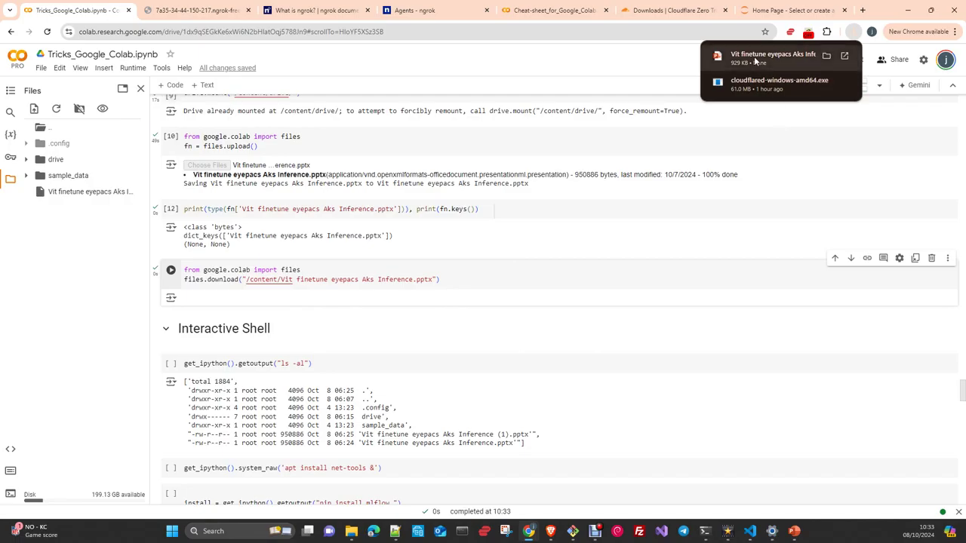
pyautogui.scroll(-1, 294, 356)
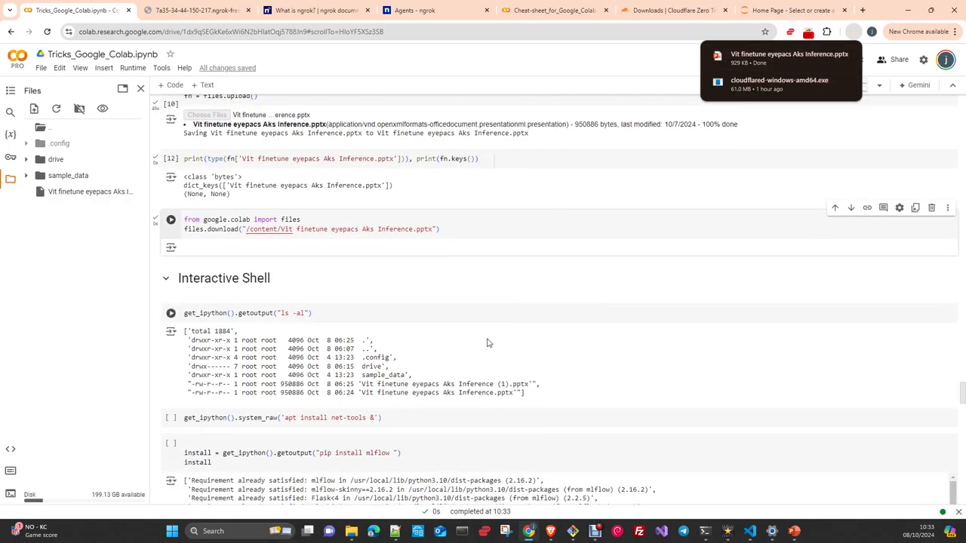
pyautogui.scroll(-1, 487, 340)
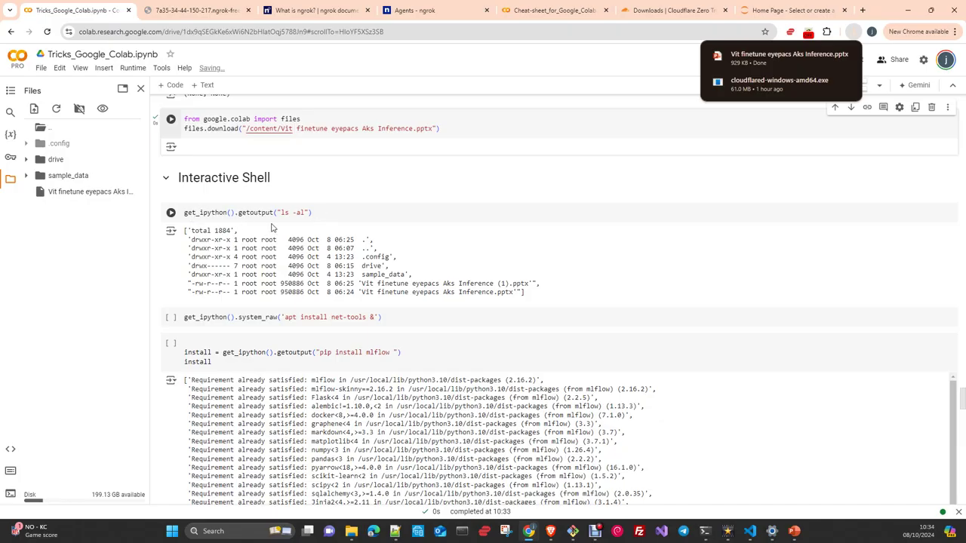
# Rerun ls -al, then drop the trailing ' &' from the net-tools install and run it.
pyautogui.click(170, 213)
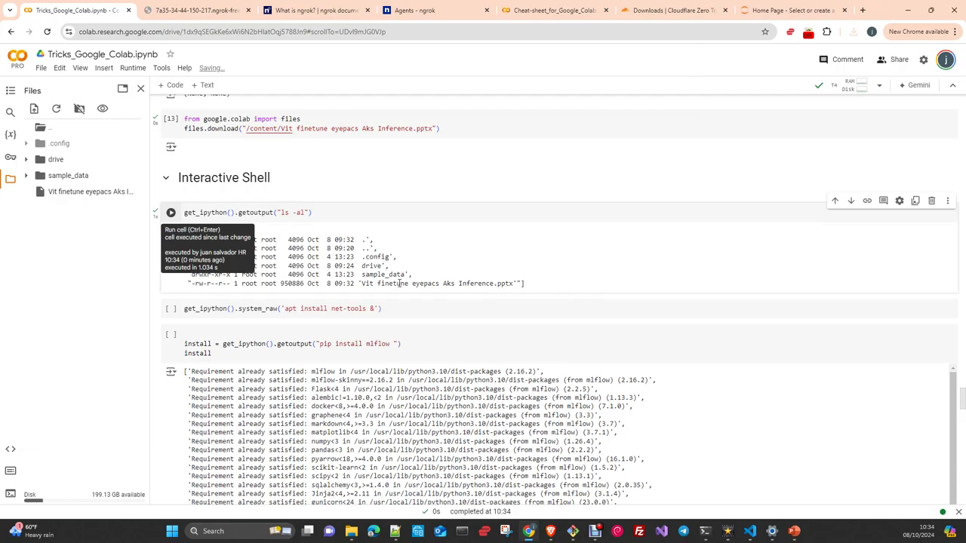
pyautogui.moveTo(448, 317)
pyautogui.scroll(-1, 447, 326)
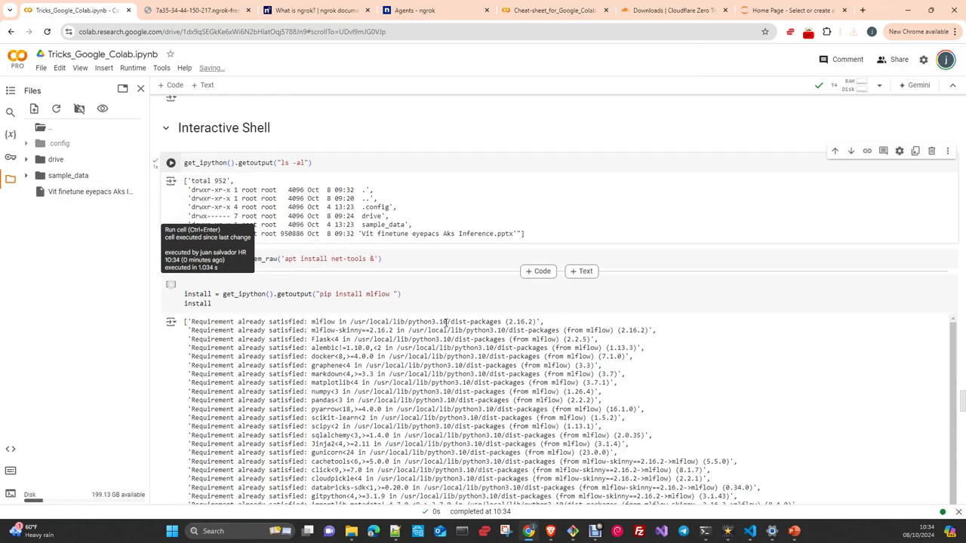
pyautogui.click(451, 258)
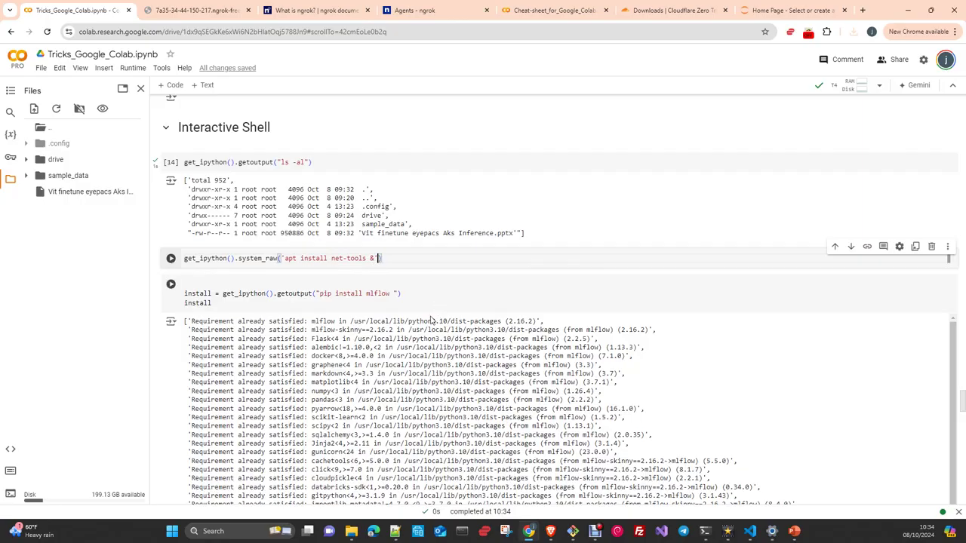
pyautogui.press('BackSpace')
pyautogui.press('BackSpace')
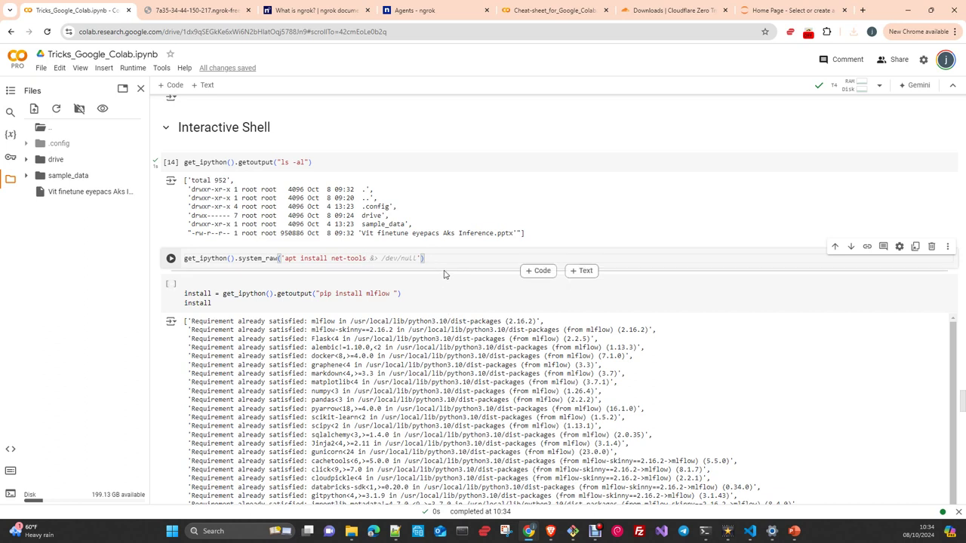
pyautogui.press('Escape')
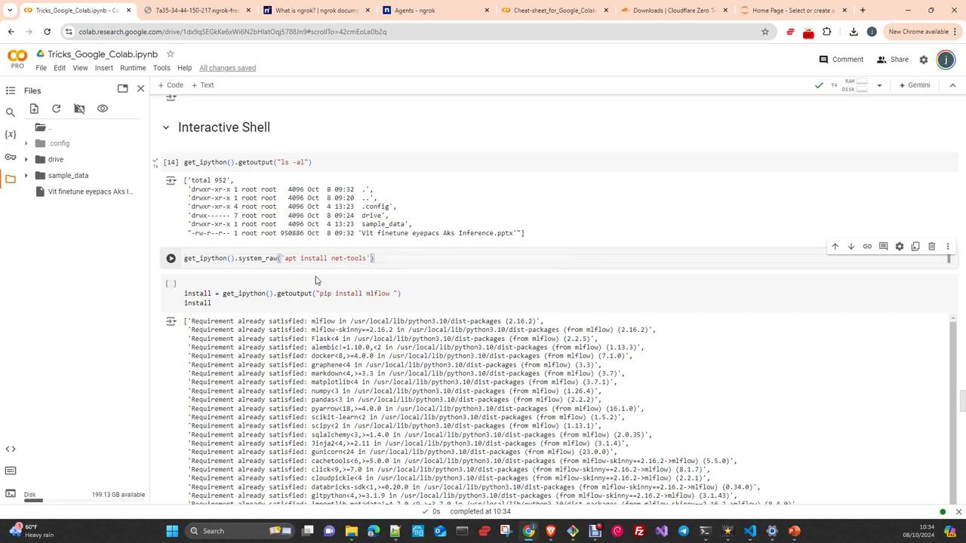
pyautogui.click(170, 259)
pyautogui.moveTo(301, 299)
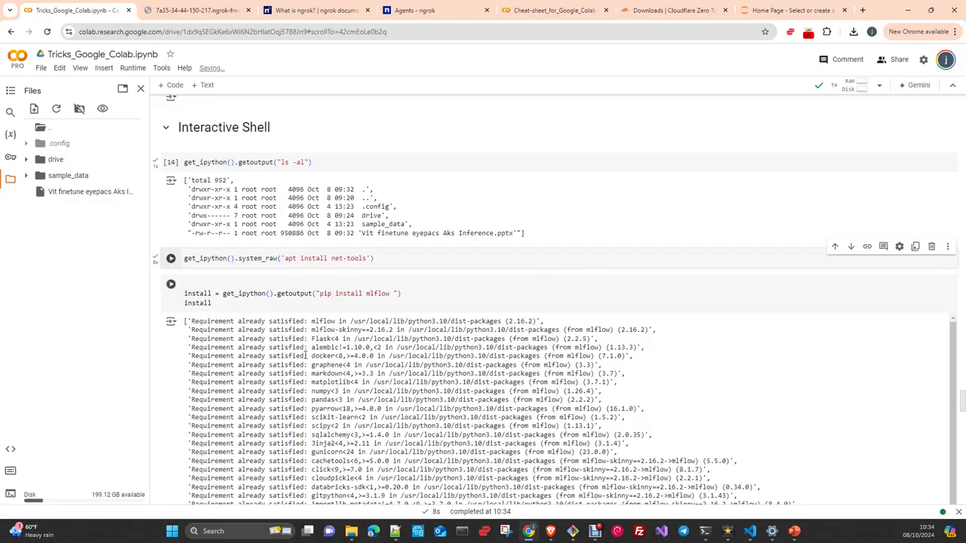
# Rerun the pip install mlflow cell.
pyautogui.scroll(-2, 370, 402)
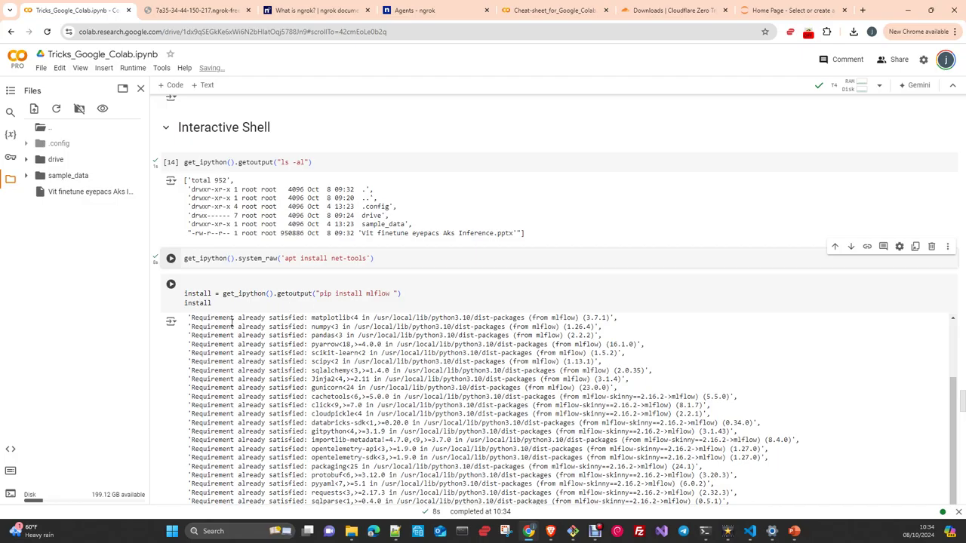
pyautogui.scroll(2, 231, 322)
pyautogui.scroll(1, 211, 340)
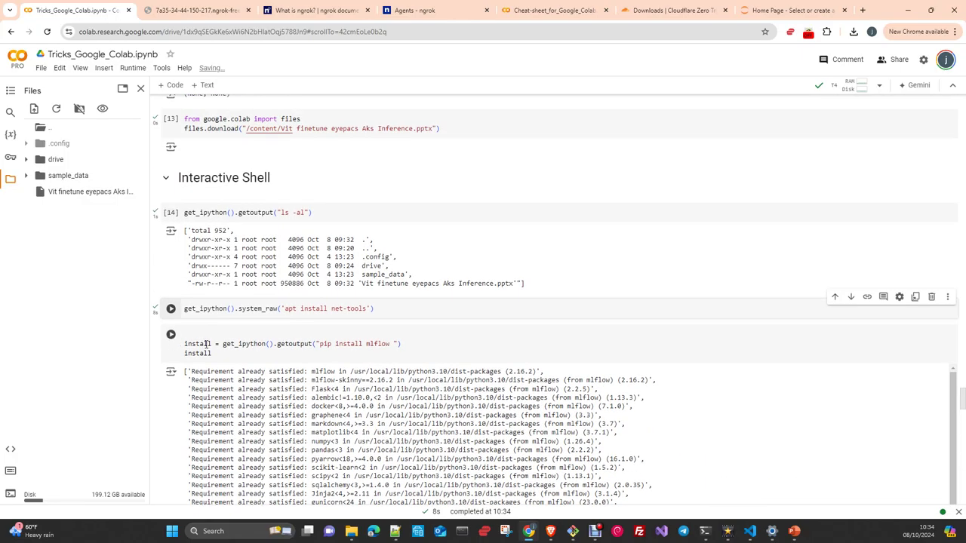
pyautogui.click(171, 334)
# Scroll the pip output to confirm mlflow-2.16.2 and its dependencies installed successfully.
pyautogui.scroll(-2, 300, 354)
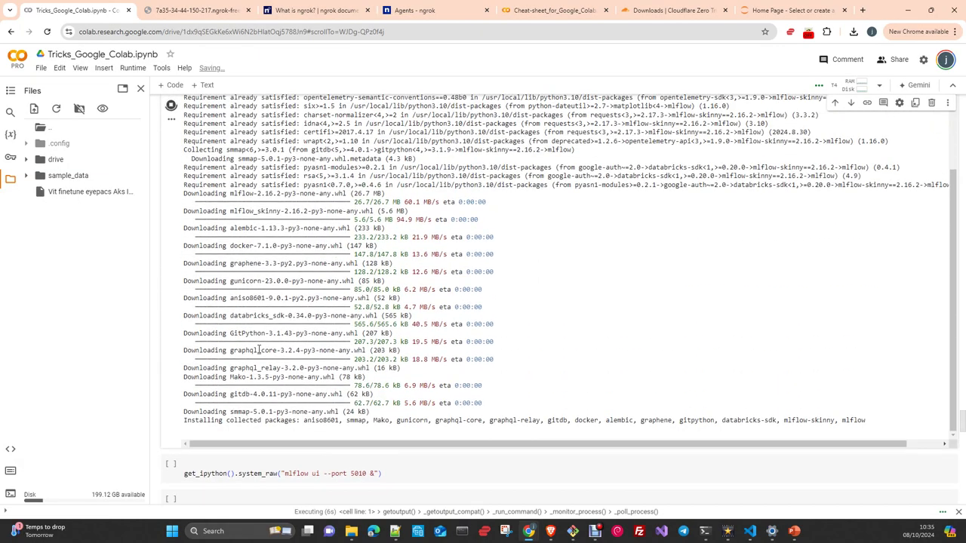
pyautogui.scroll(-2, 258, 349)
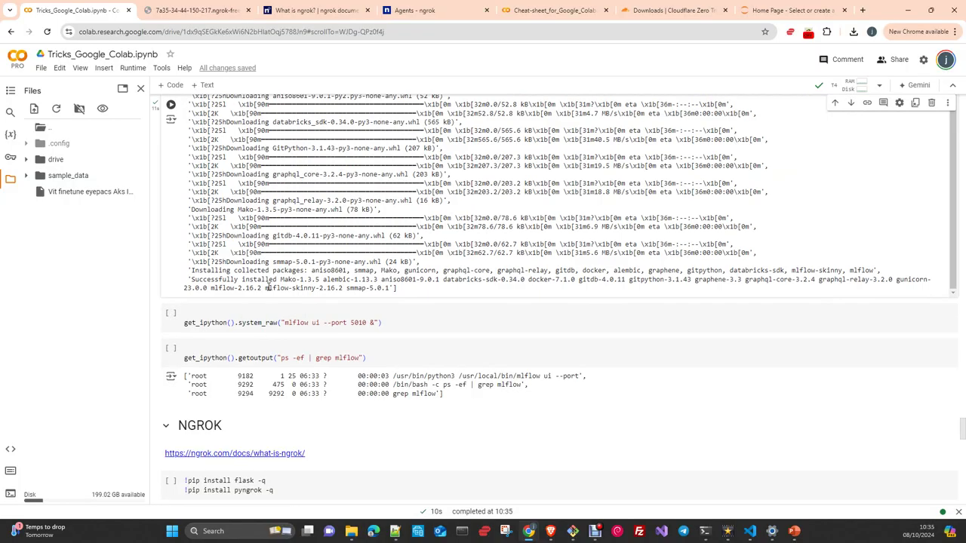
pyautogui.scroll(3, 267, 287)
pyautogui.scroll(3, 262, 283)
pyautogui.scroll(3, 257, 280)
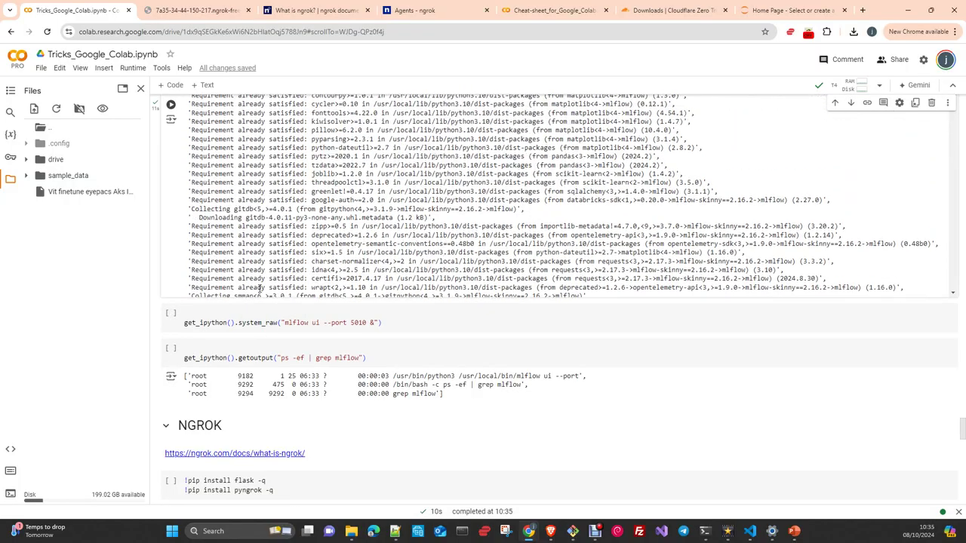
pyautogui.scroll(3, 247, 273)
pyautogui.scroll(3, 227, 249)
pyautogui.scroll(3, 199, 219)
pyautogui.scroll(2, 177, 189)
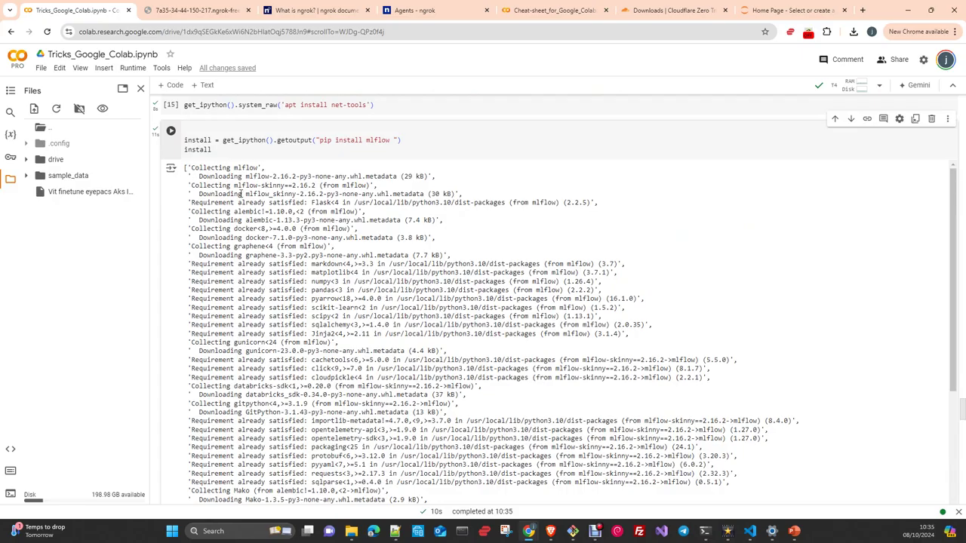
pyautogui.scroll(-5, 292, 306)
pyautogui.scroll(-5, 291, 309)
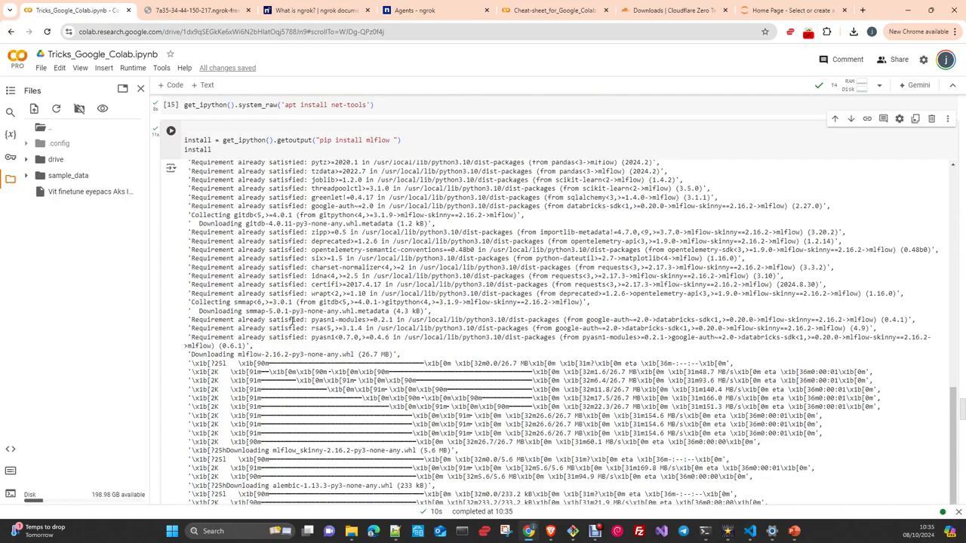
pyautogui.scroll(-5, 292, 317)
pyautogui.scroll(-5, 287, 325)
pyautogui.scroll(-2, 332, 298)
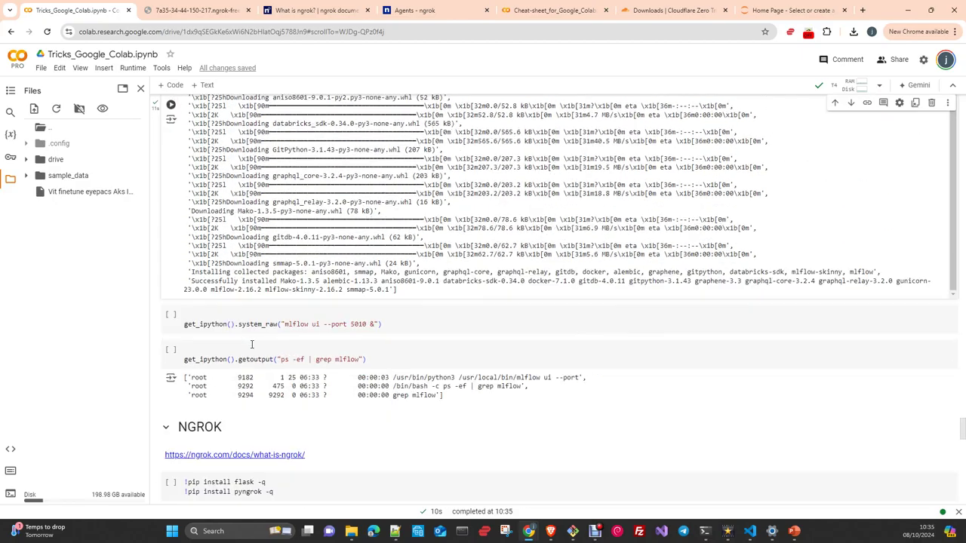
pyautogui.scroll(-2, 377, 272)
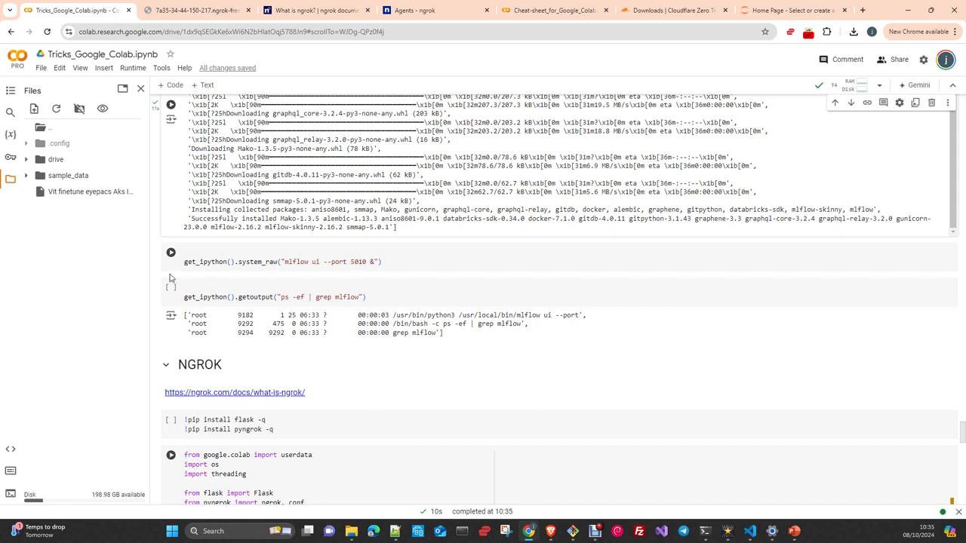
# Start the mlflow UI with port 5010 and verify its process via ps -ef | grep mlflow.
pyautogui.click(183, 306)
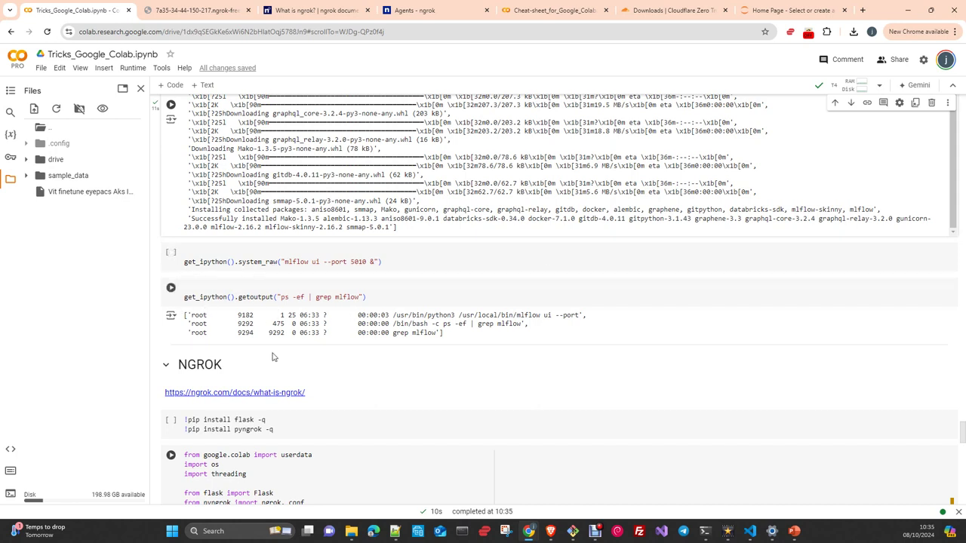
pyautogui.click(171, 253)
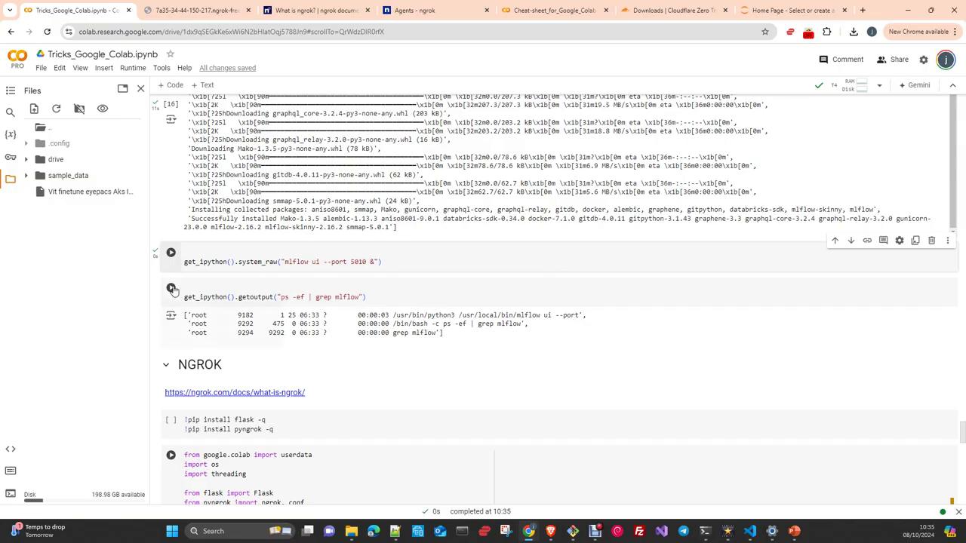
pyautogui.click(171, 288)
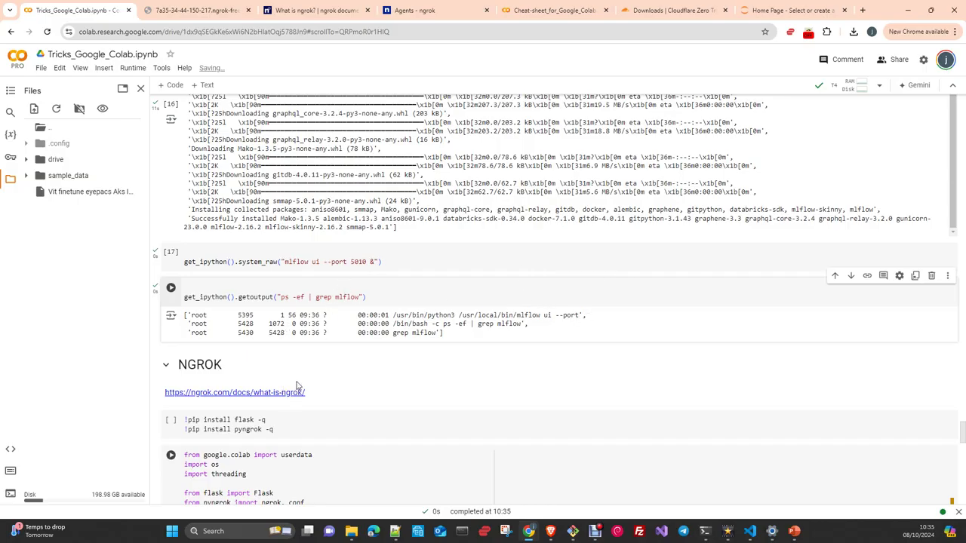
pyautogui.scroll(-2, 300, 387)
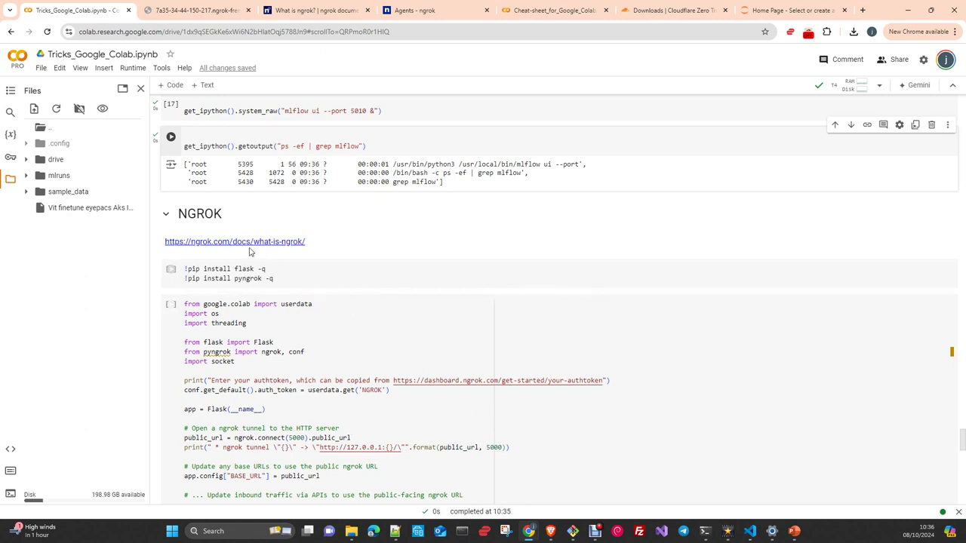
pyautogui.moveTo(290, 377)
pyautogui.scroll(-3, 290, 377)
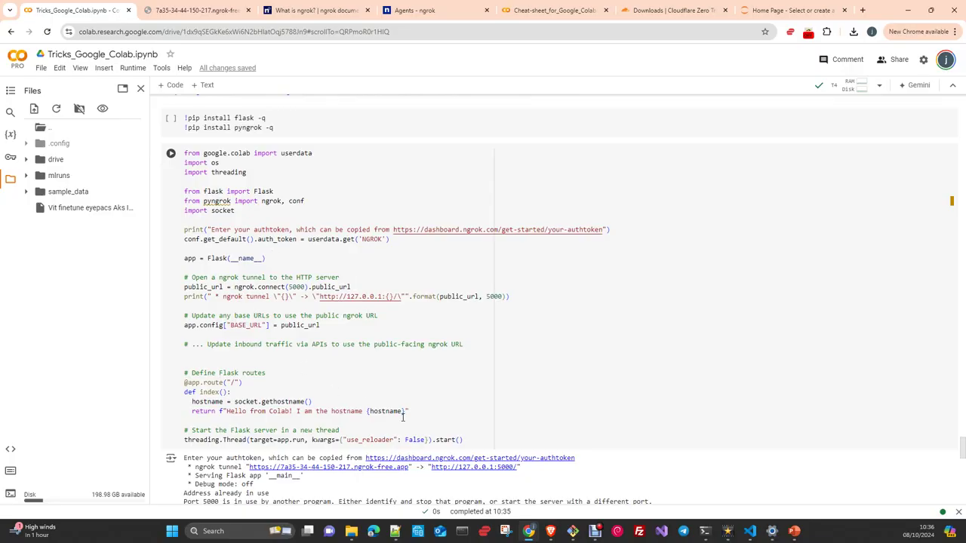
pyautogui.scroll(3, 402, 417)
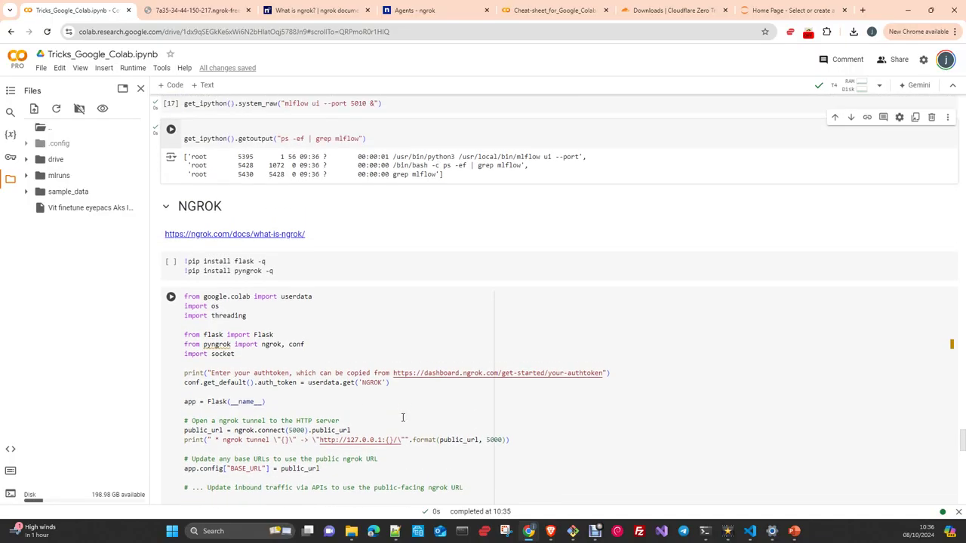
# Stop the running agent on the ngrok Agents dashboard and confirm with Stop session.
pyautogui.click(317, 9)
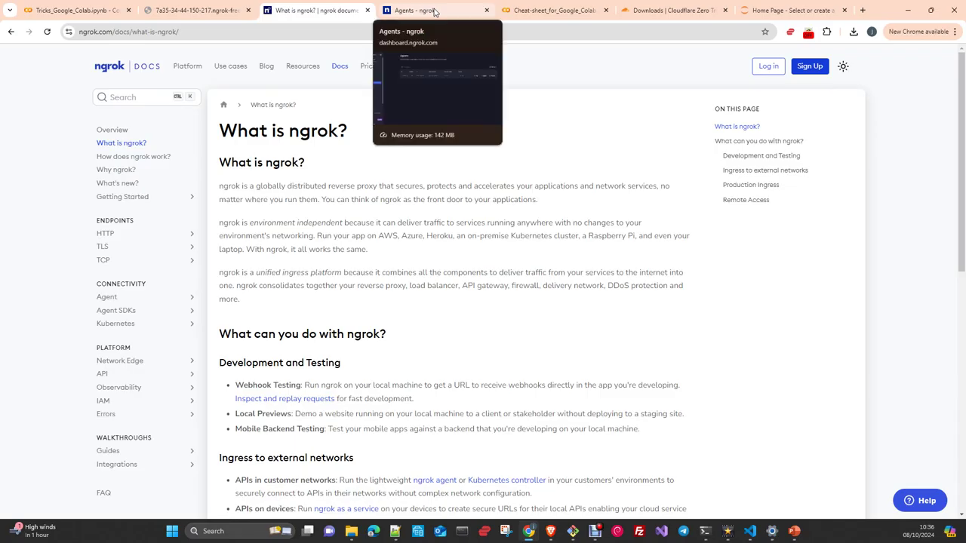
pyautogui.click(435, 11)
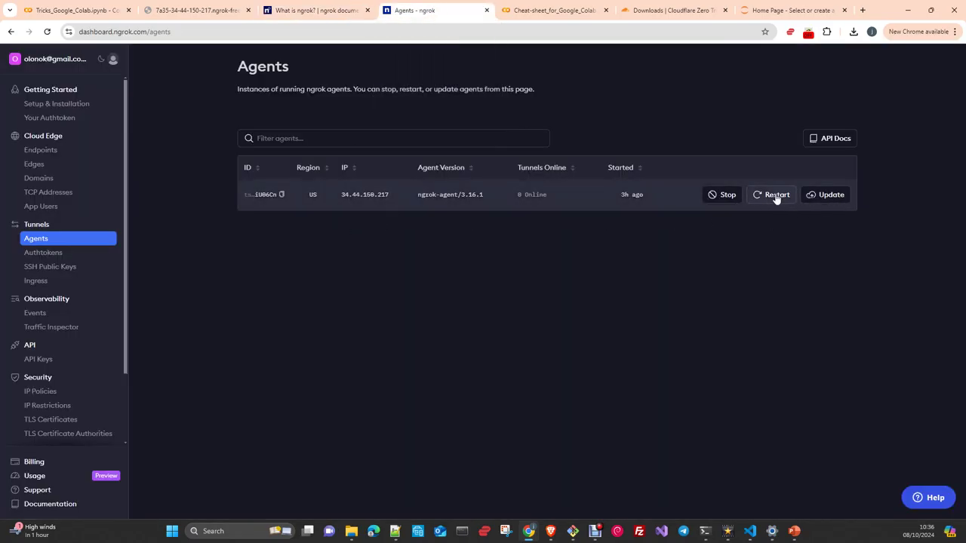
pyautogui.click(722, 196)
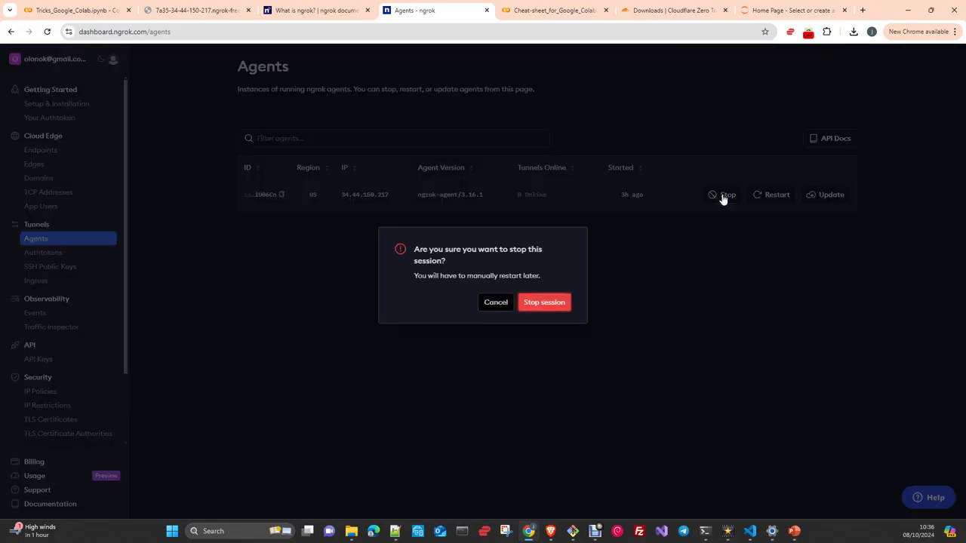
pyautogui.click(539, 305)
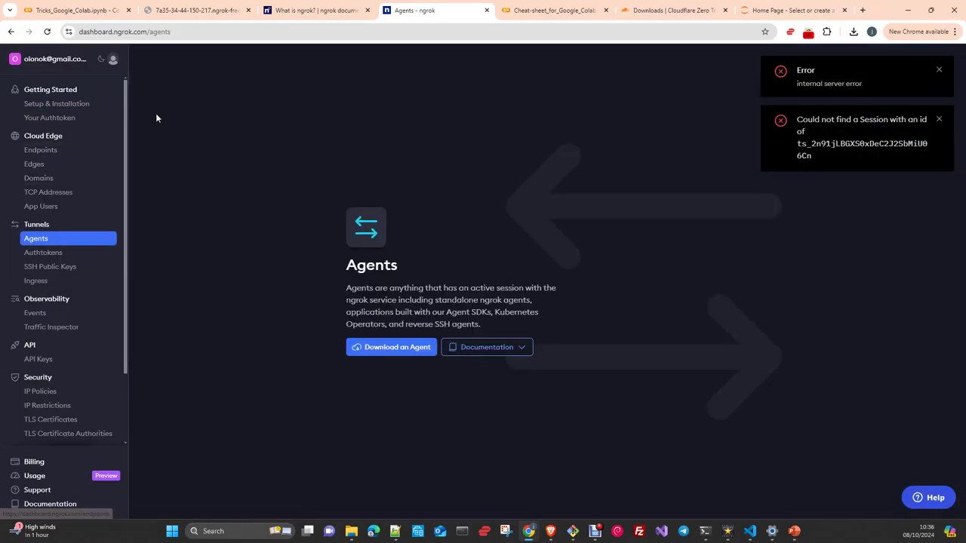
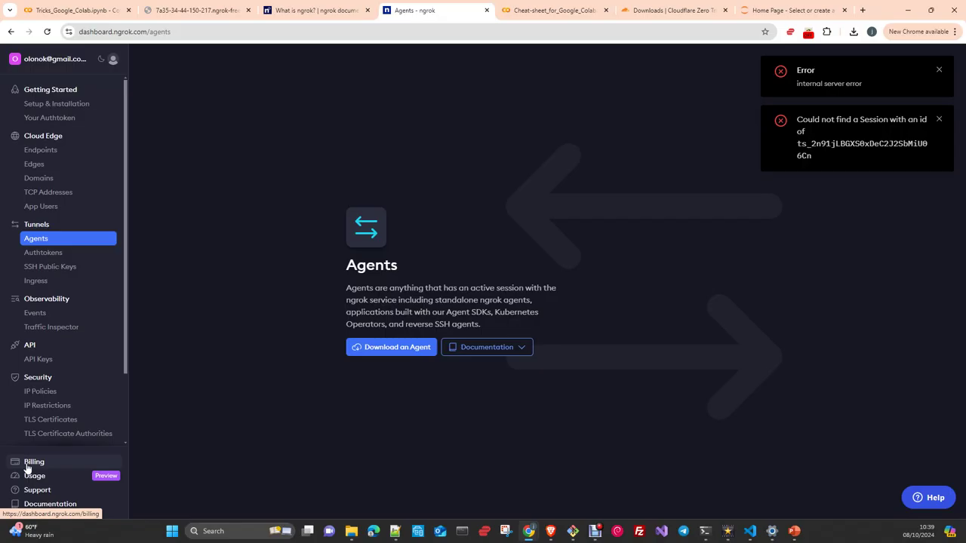
# Switch from the ngrok Agents page back to the Tricks_Google_Colab.ipynb notebook.
pyautogui.click(73, 13)
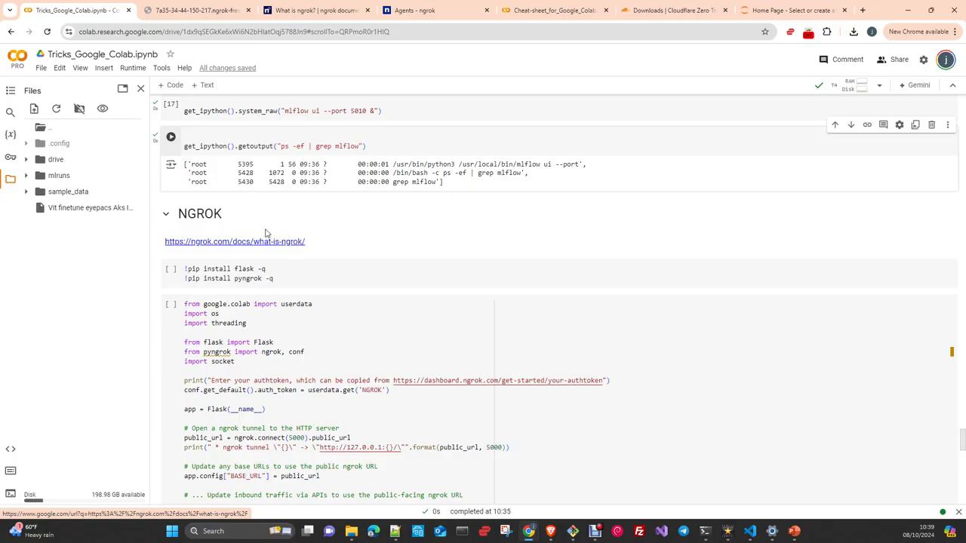
pyautogui.moveTo(226, 273)
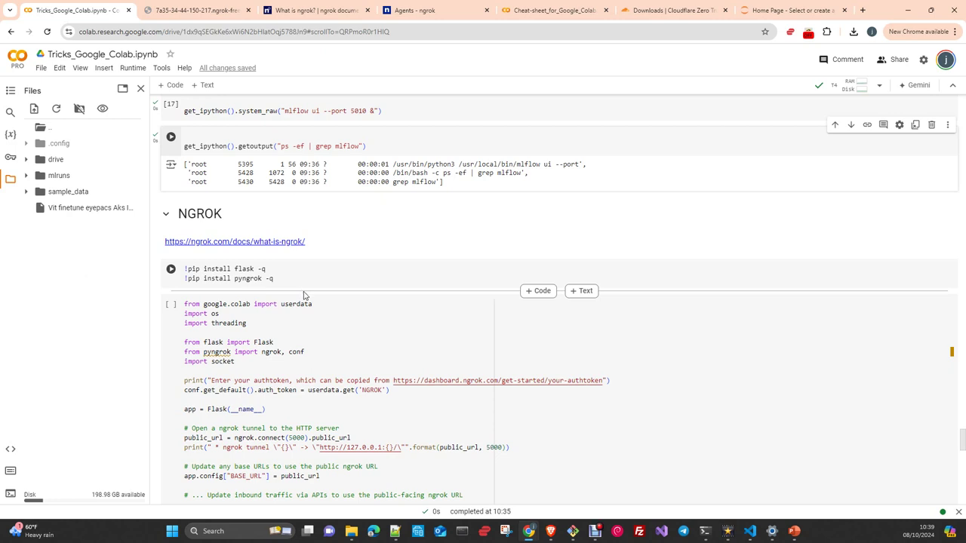
pyautogui.moveTo(346, 352)
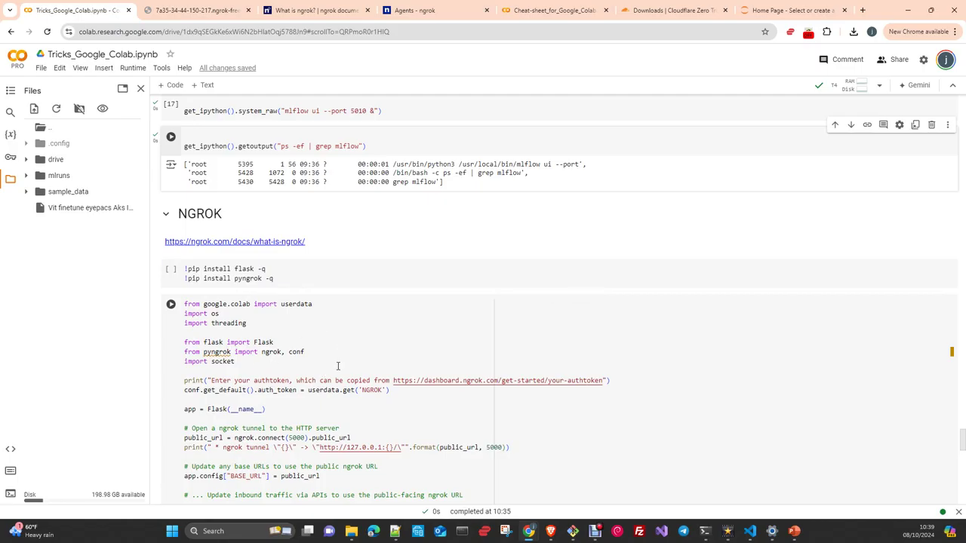
# Run the flask/pyngrok install cell, then the cell tunnelling the Flask app on port 5000.
pyautogui.click(171, 269)
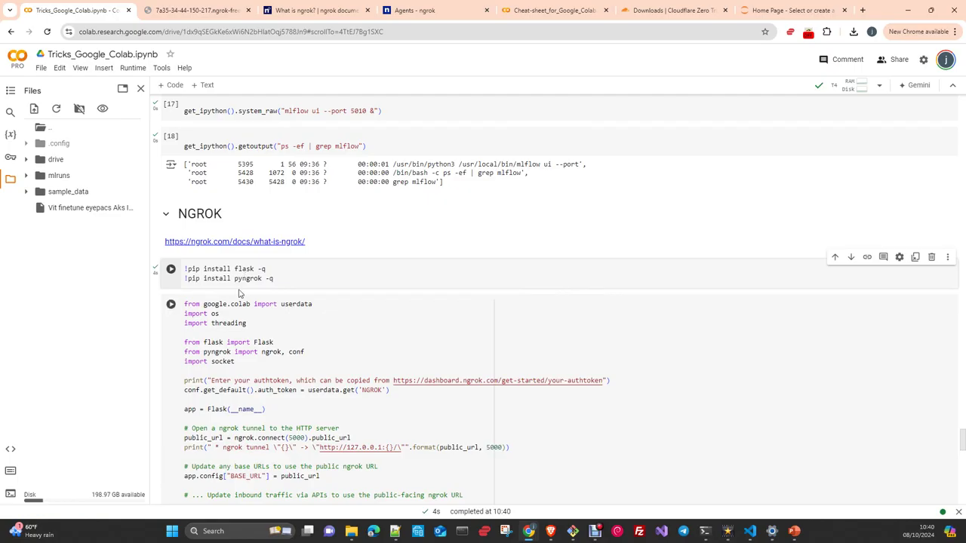
pyautogui.moveTo(558, 291)
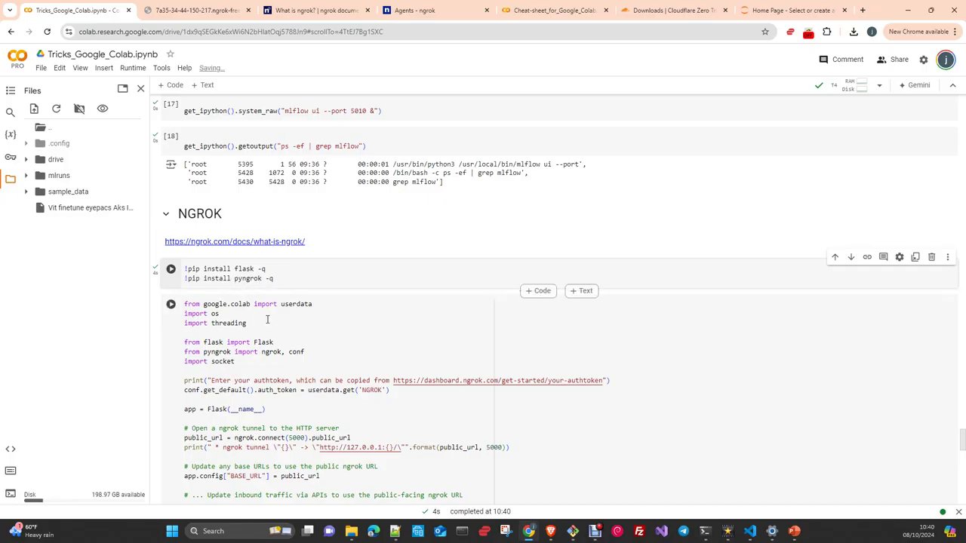
pyautogui.click(170, 304)
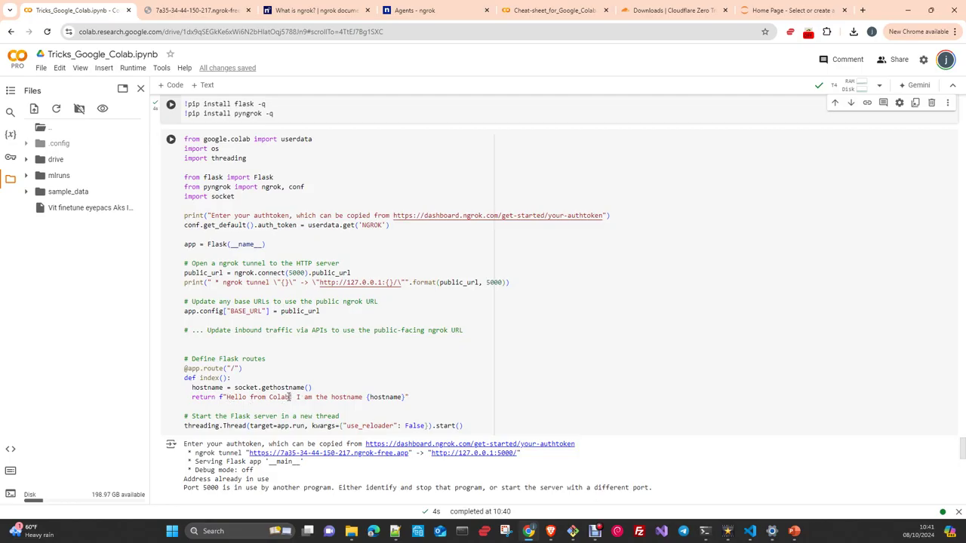
# Change the Flask greeting to 'Hello from Colab Cannal!' and rerun the cell for a new tunnel URL.
pyautogui.click(289, 397)
pyautogui.write('!')
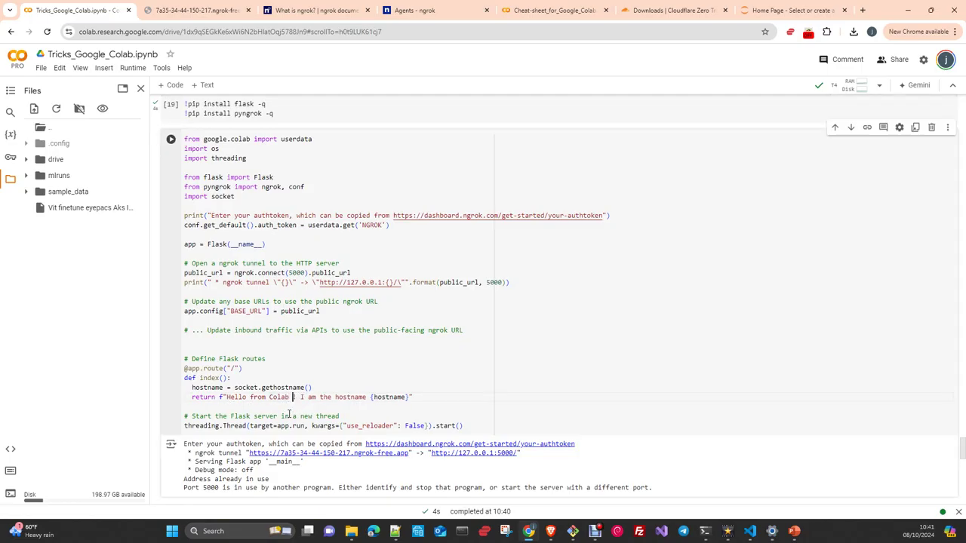
pyautogui.write('Canna')
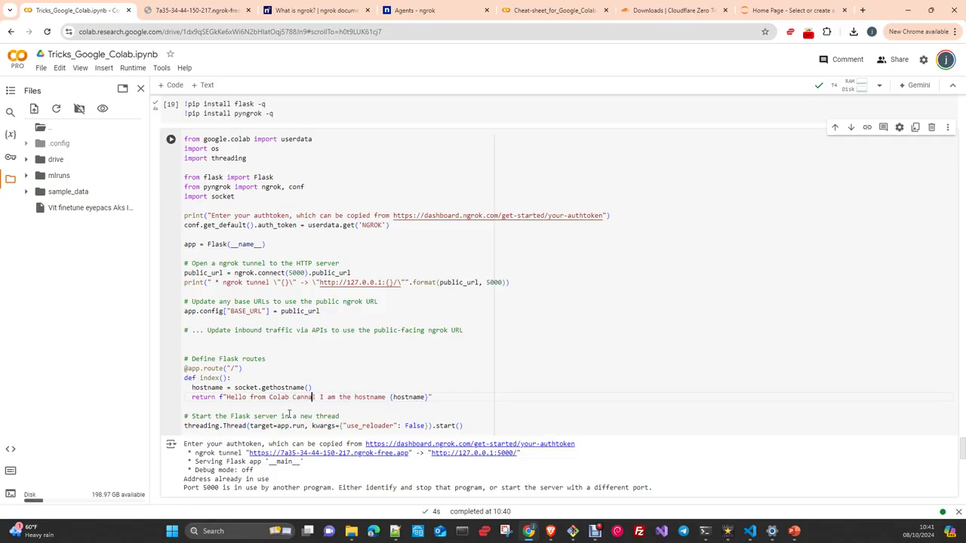
pyautogui.write('l')
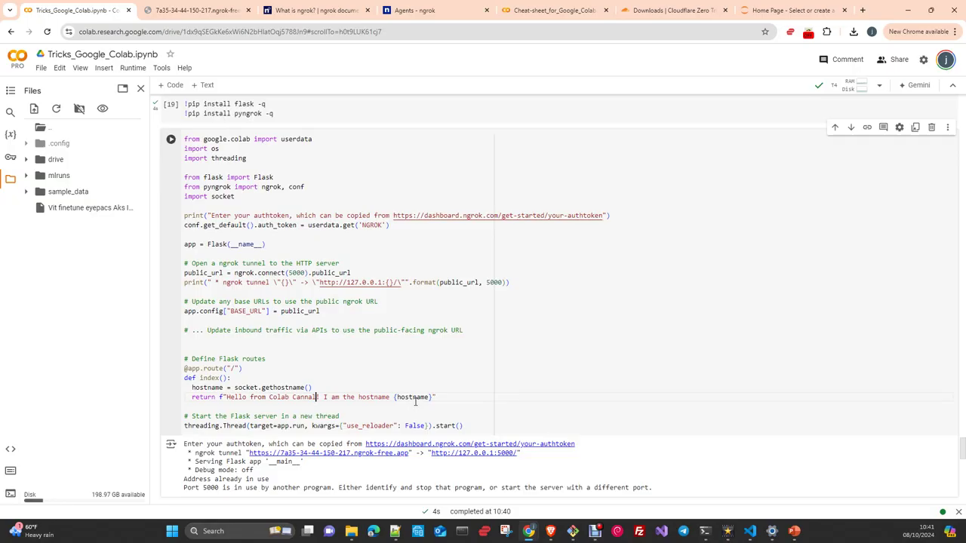
pyautogui.click(171, 141)
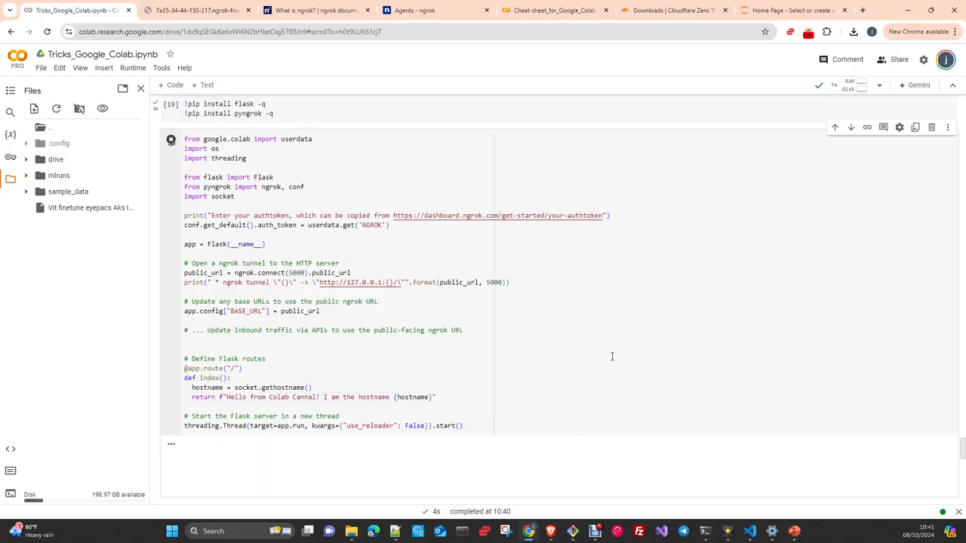
pyautogui.scroll(-1, 562, 331)
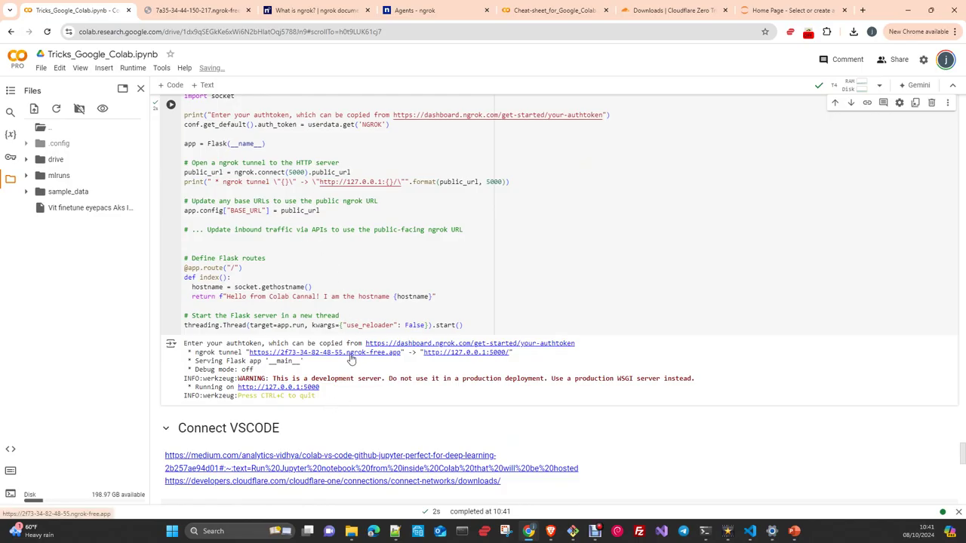
pyautogui.click(171, 105)
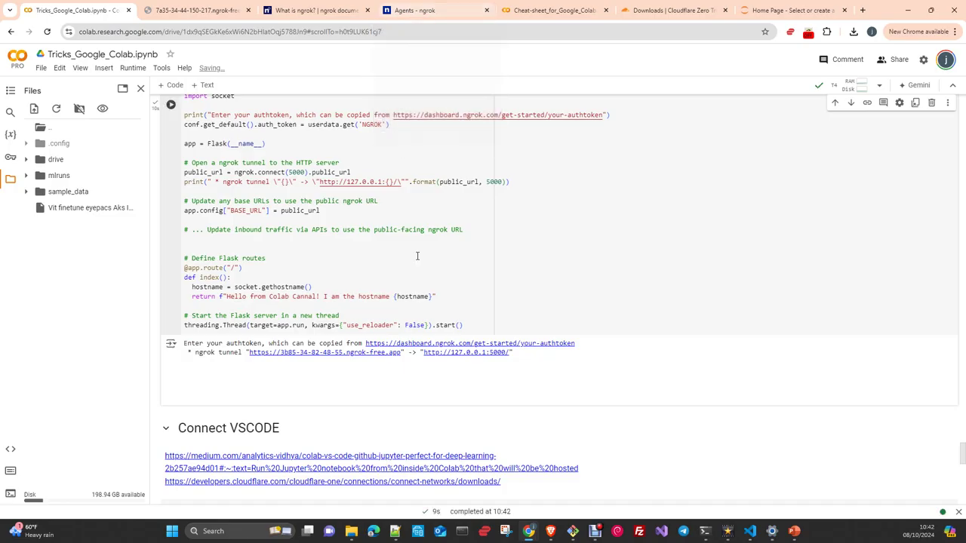
# Open the new ngrok-free.app URL, close the old tunnel tab, and continue past the ngrok warning.
pyautogui.click(352, 354)
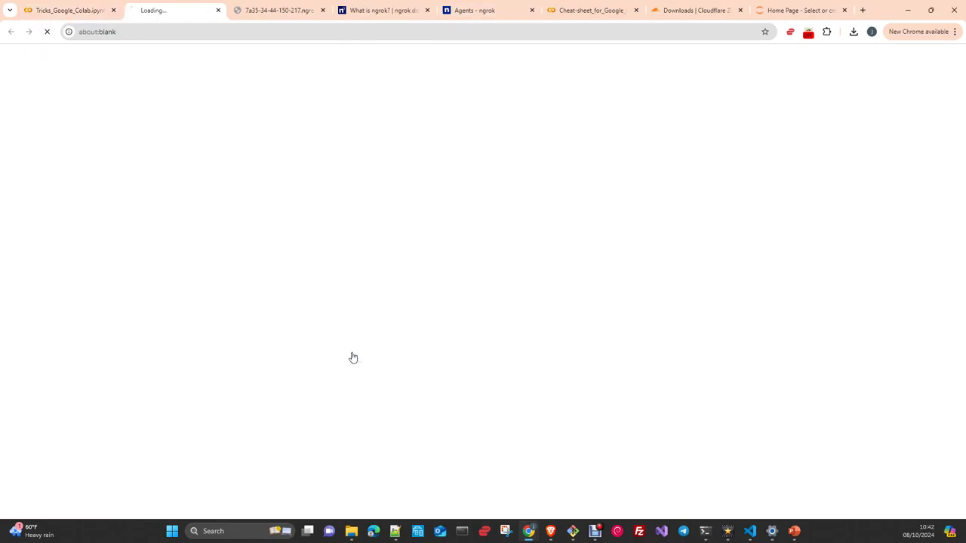
pyautogui.click(322, 10)
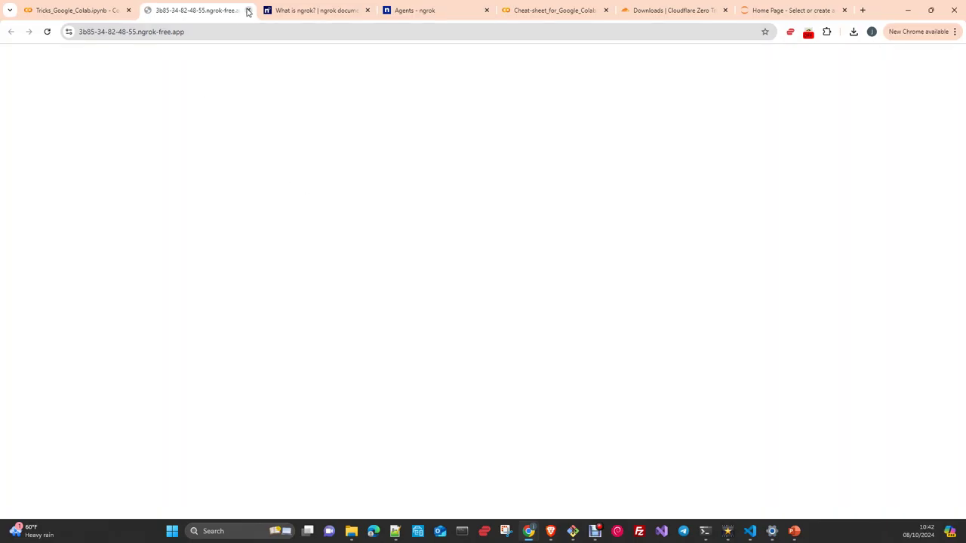
pyautogui.click(272, 218)
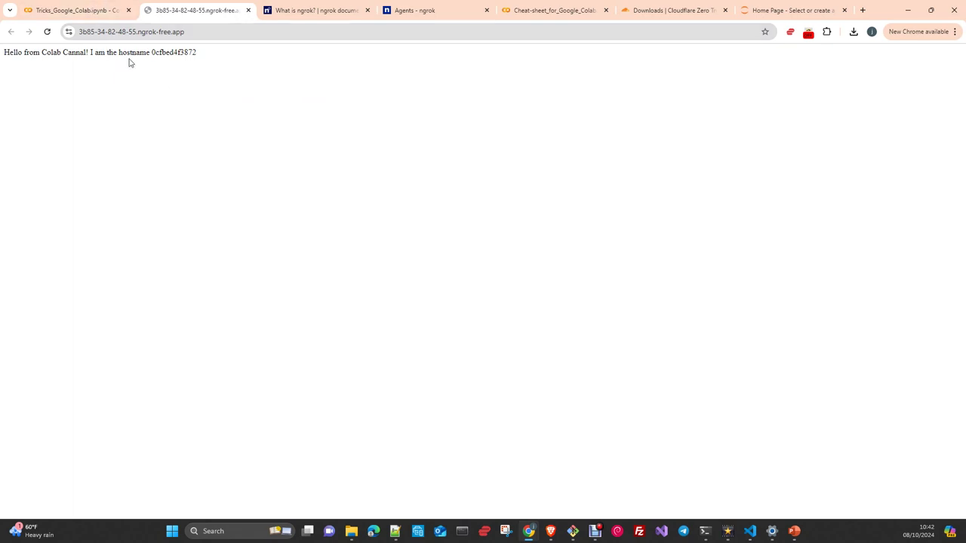
pyautogui.click(100, 11)
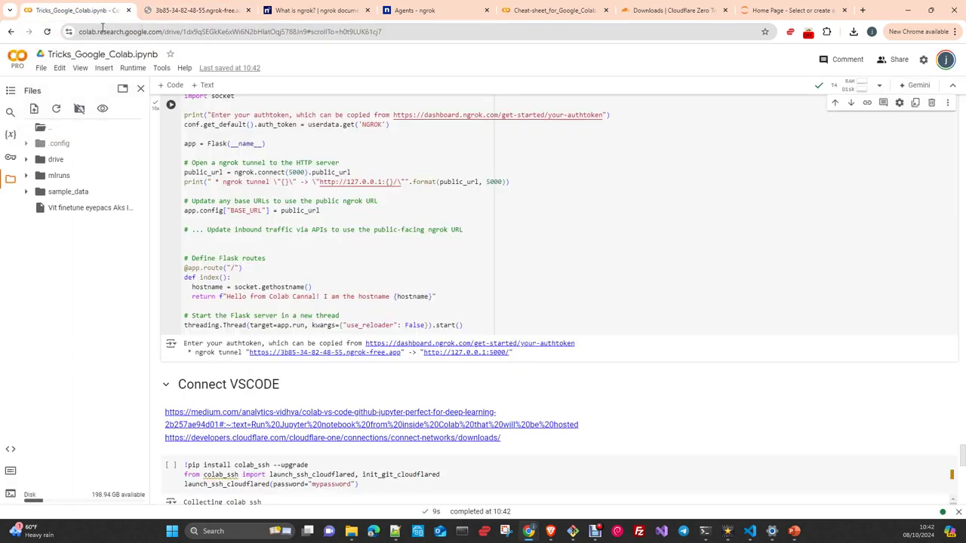
pyautogui.scroll(2, 377, 306)
pyautogui.scroll(2, 378, 306)
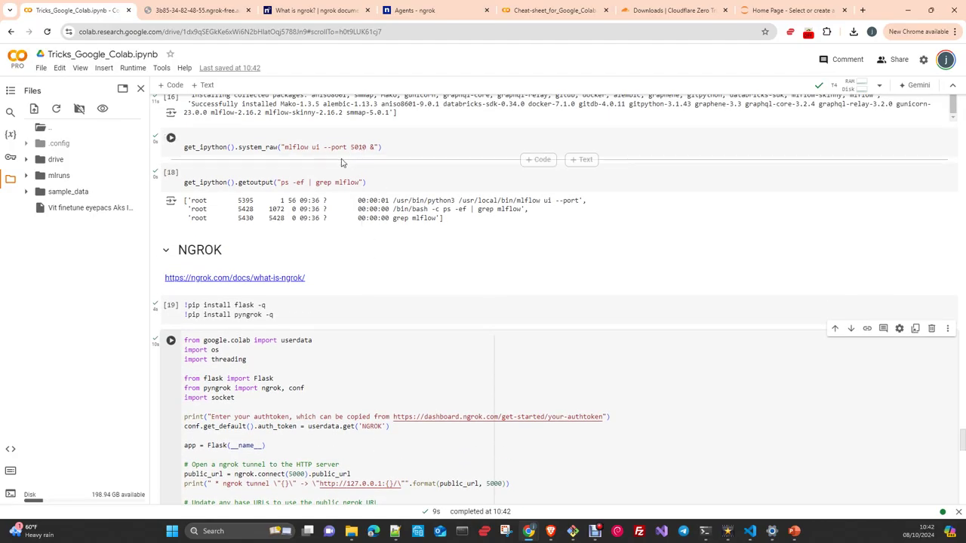
pyautogui.moveTo(340, 328)
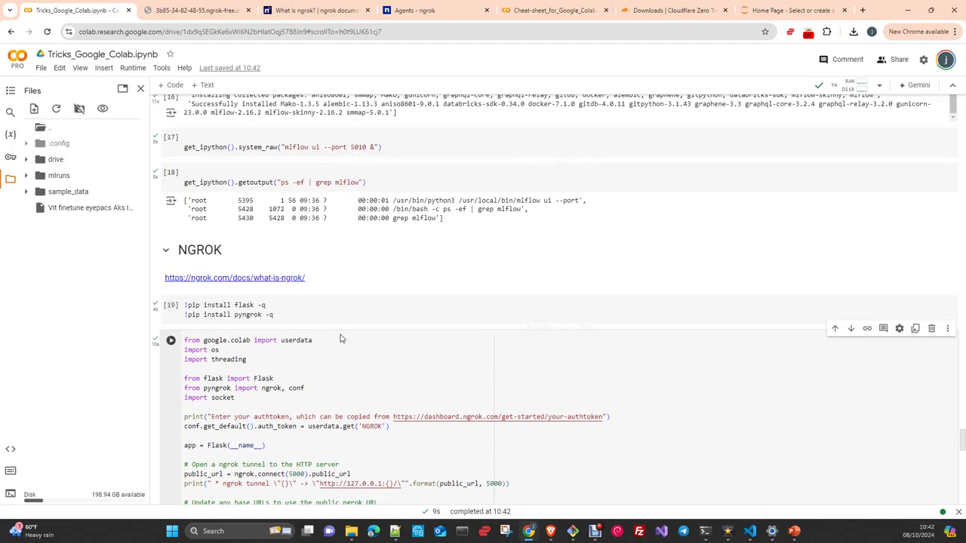
pyautogui.scroll(-1, 339, 338)
pyautogui.scroll(-1, 339, 338)
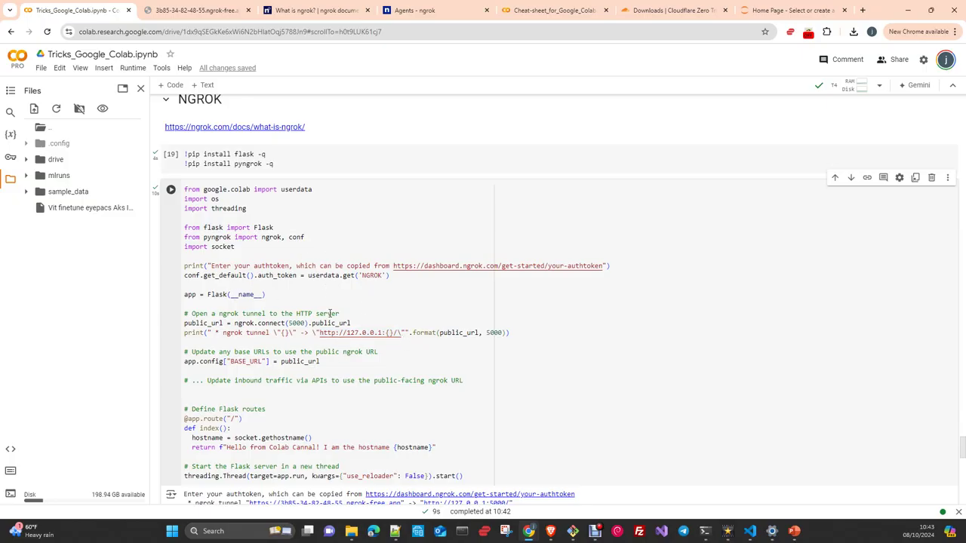
pyautogui.scroll(-4, 374, 344)
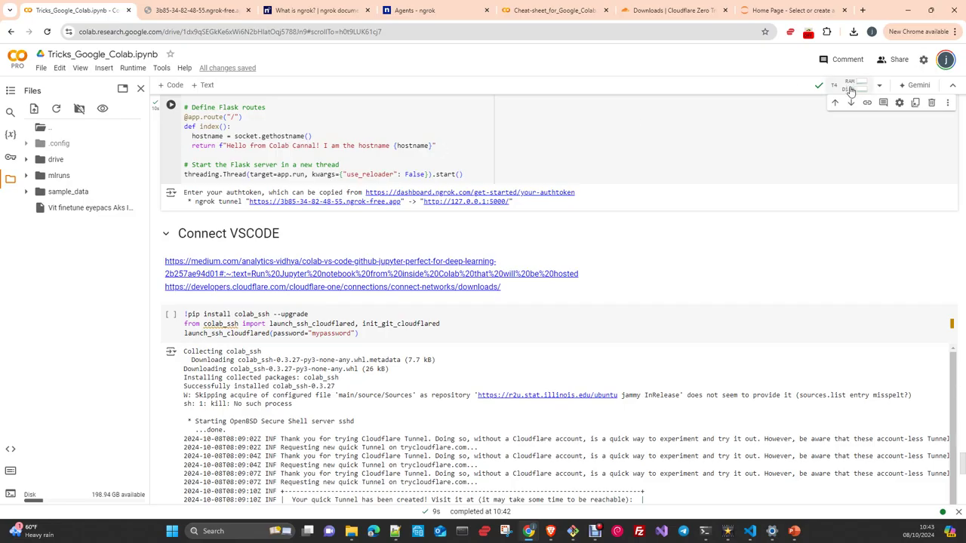
pyautogui.moveTo(670, 10)
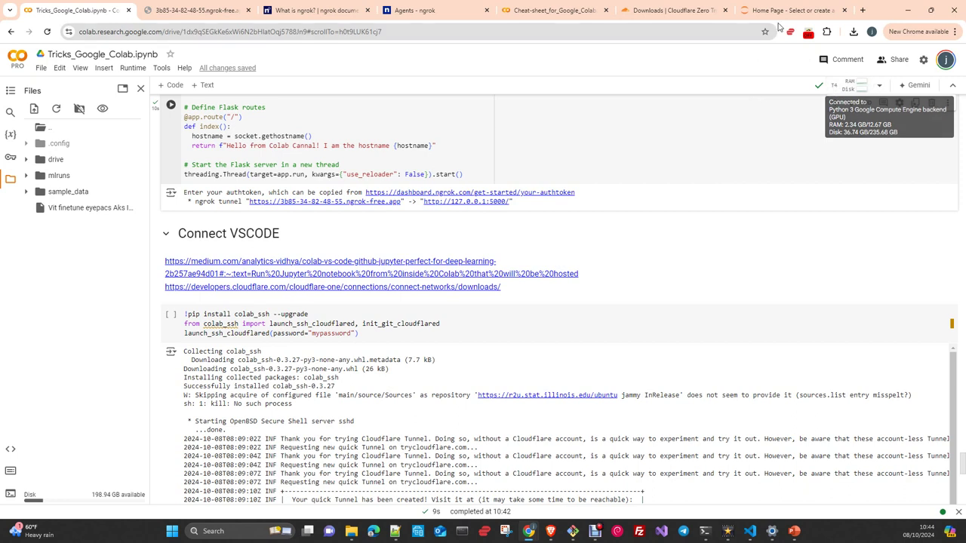
# Look over the cloudflared Downloads page's Linux, macOS and Windows tables, then go to the desktop.
pyautogui.click(649, 12)
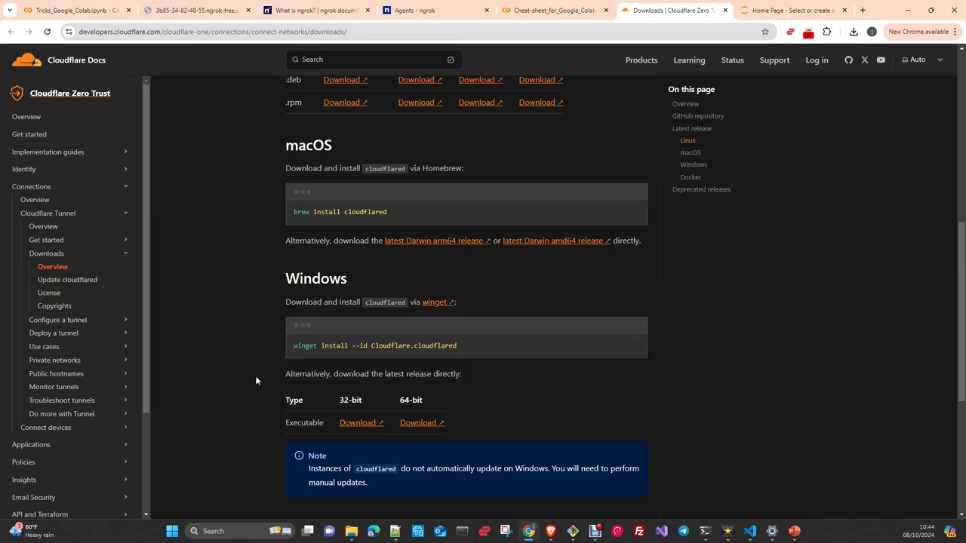
pyautogui.scroll(3, 340, 188)
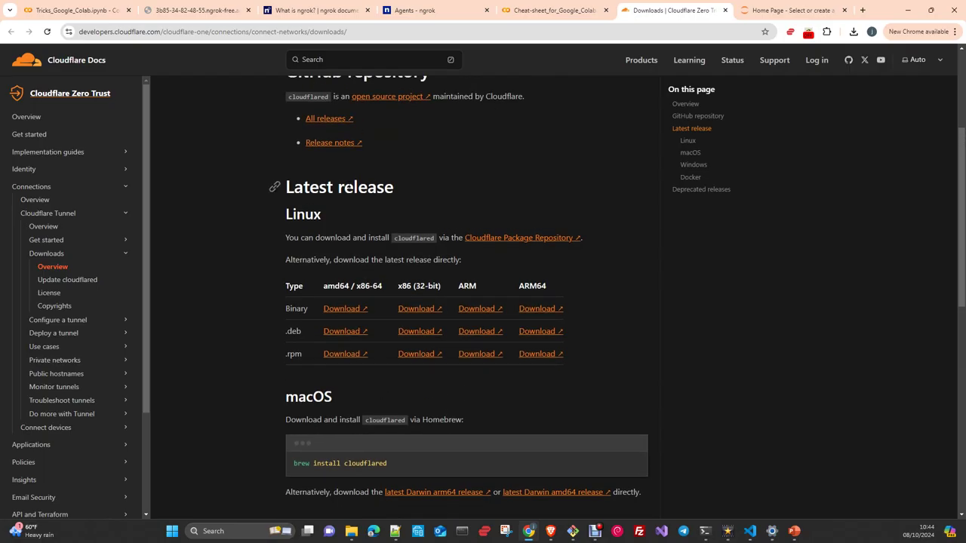
pyautogui.scroll(-3, 355, 412)
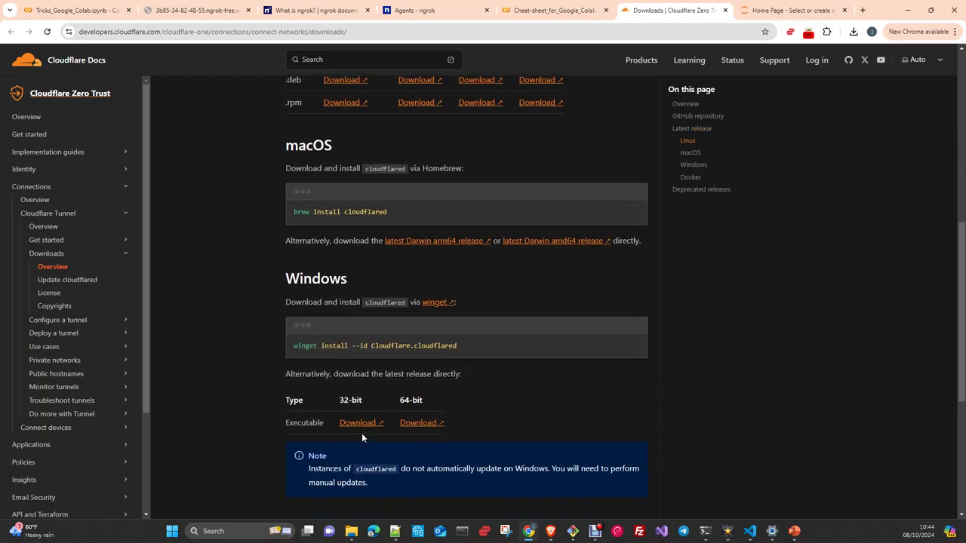
pyautogui.scroll(1, 358, 431)
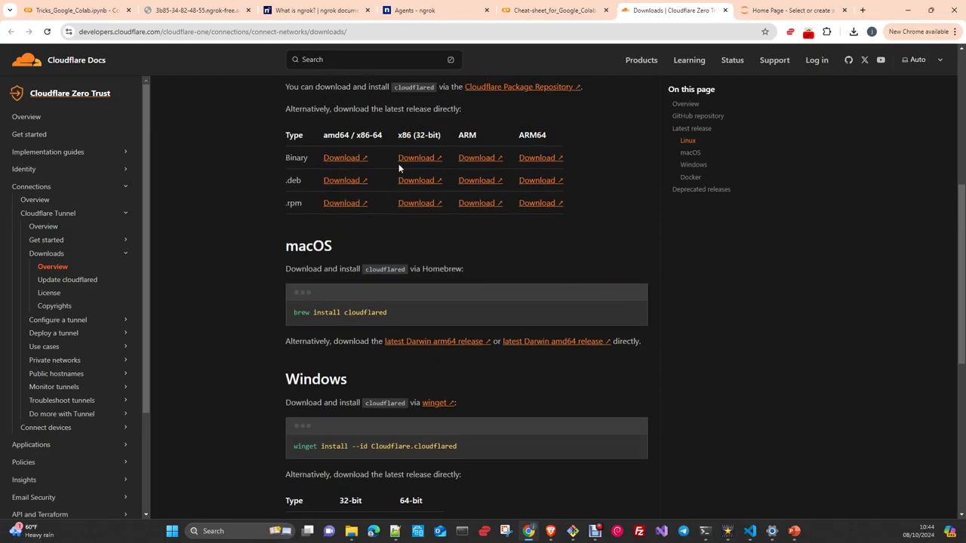
pyautogui.scroll(-2, 454, 360)
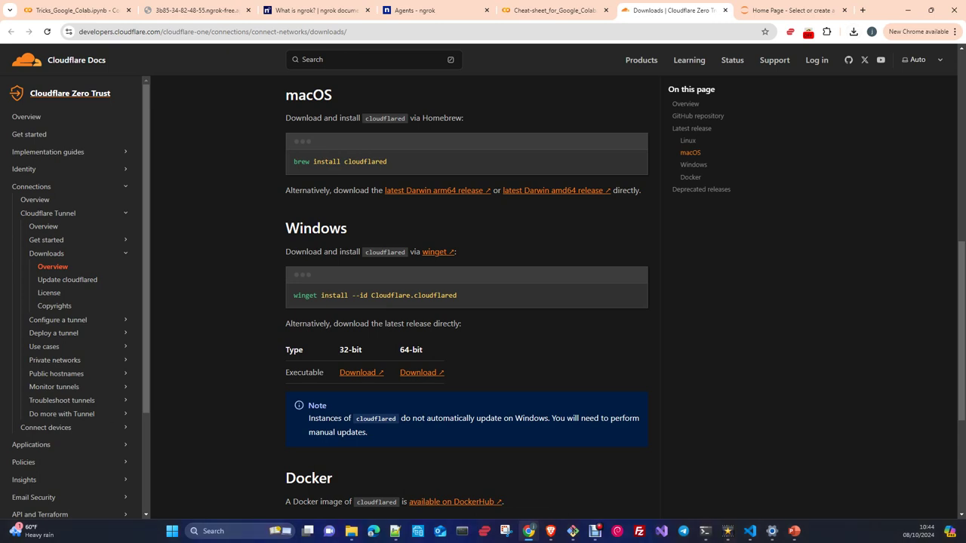
pyautogui.press('super+d')
pyautogui.press('super+d')
pyautogui.press('super+d')
pyautogui.press('super+d')
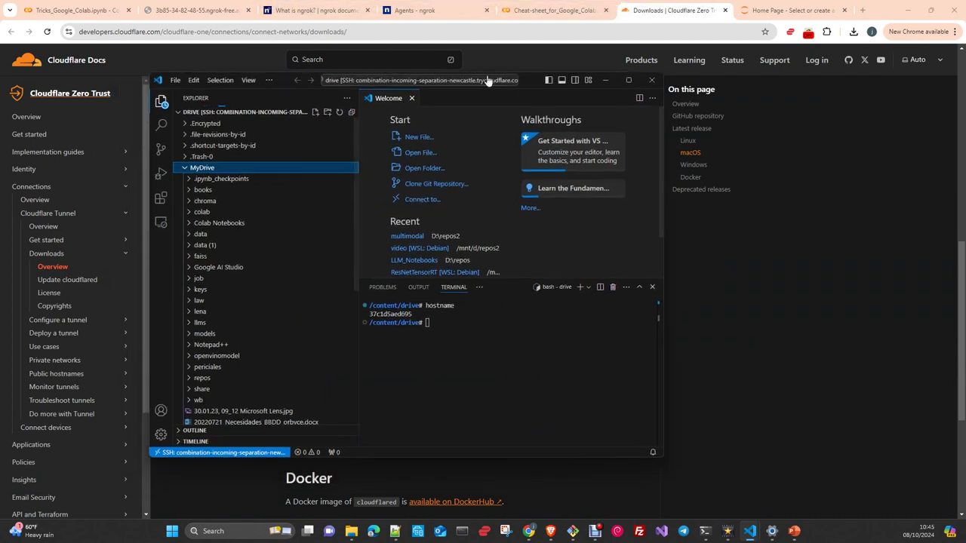
# Maximise the disconnected Colab SSH window in VS Code, cancel the reconnect prompt, and close it.
pyautogui.doubleClick(634, 80)
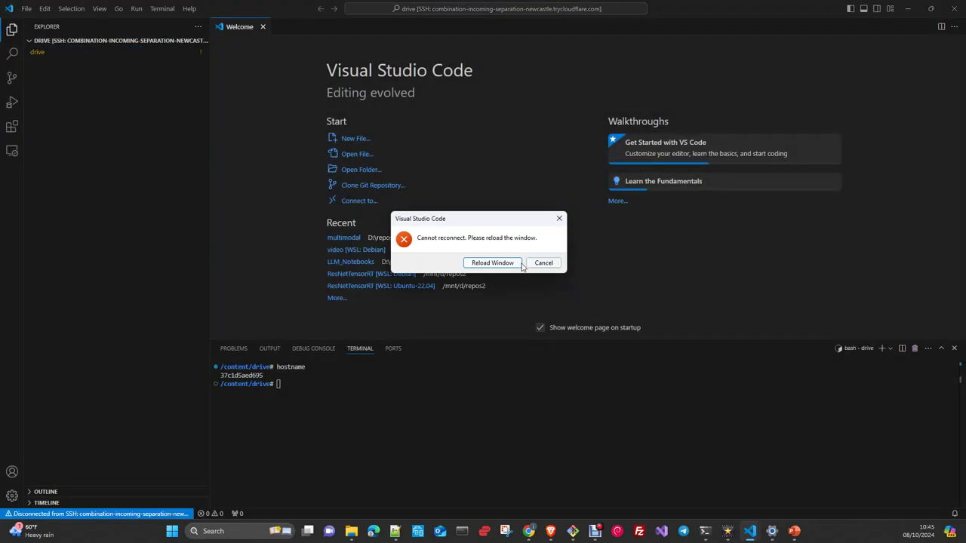
pyautogui.click(544, 261)
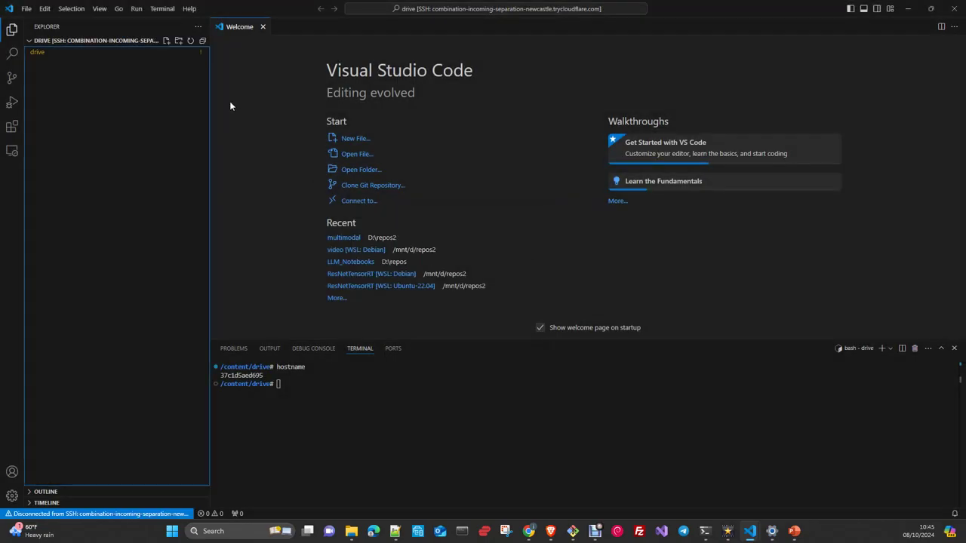
pyautogui.click(954, 10)
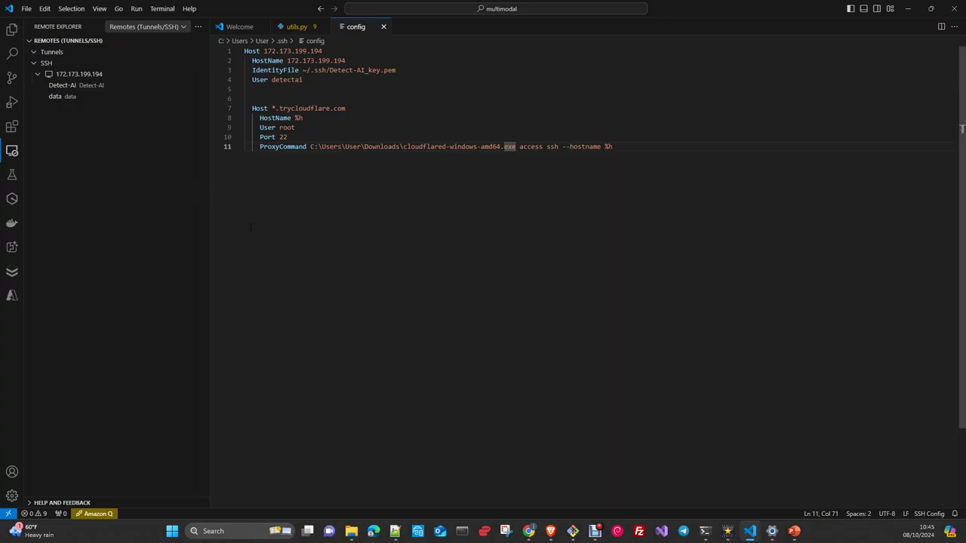
# Open C:\Users\User\.ssh\config through Remote-SSH and select the Host *.trycloudflare.com block, lines 7–11.
pyautogui.hotkey('ctrl', 'shift', 'p')
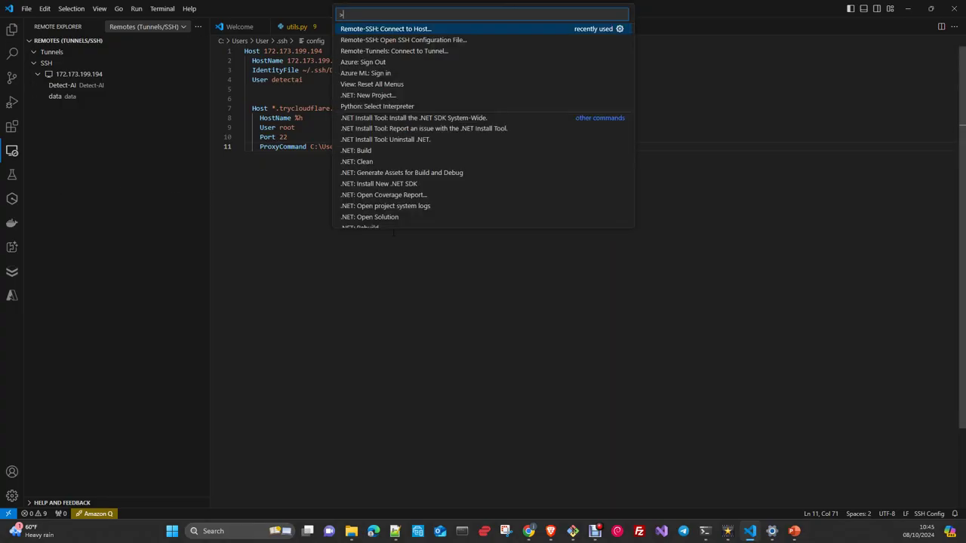
pyautogui.click(425, 42)
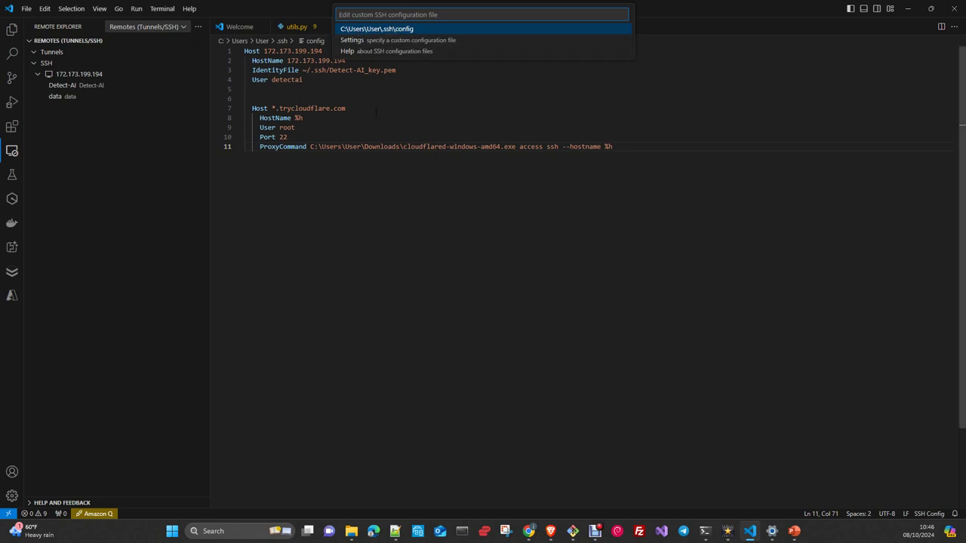
pyautogui.click(376, 112)
pyautogui.click(395, 30)
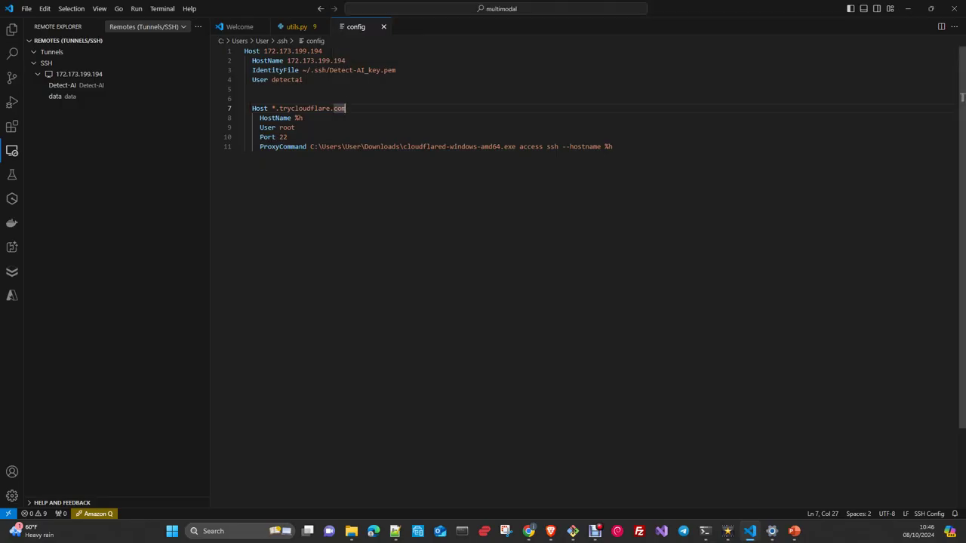
pyautogui.moveTo(613, 146); pyautogui.dragTo(245, 108)
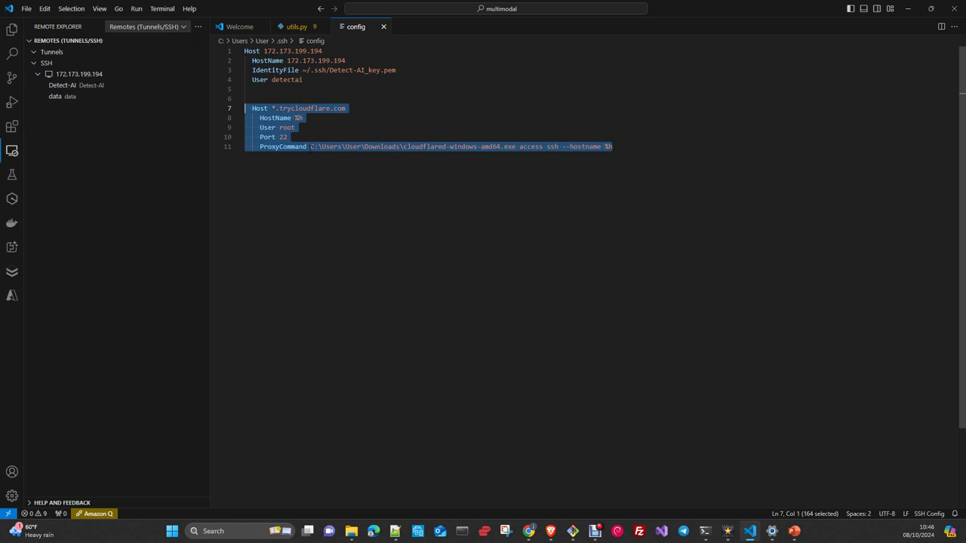
# Select the cloudflared-windows-amd64.exe path in the ProxyCommand on line 11.
pyautogui.click(310, 146)
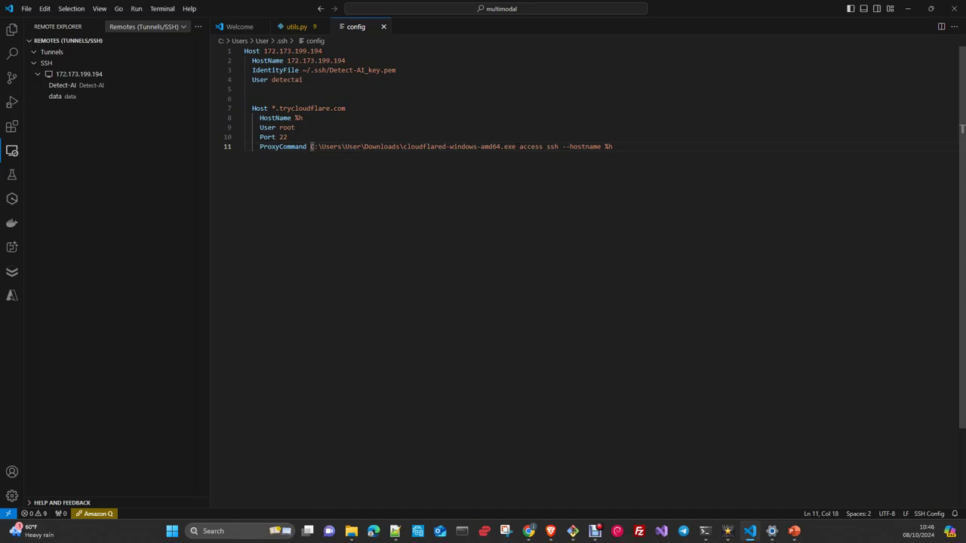
pyautogui.moveTo(515, 146); pyautogui.dragTo(310, 146)
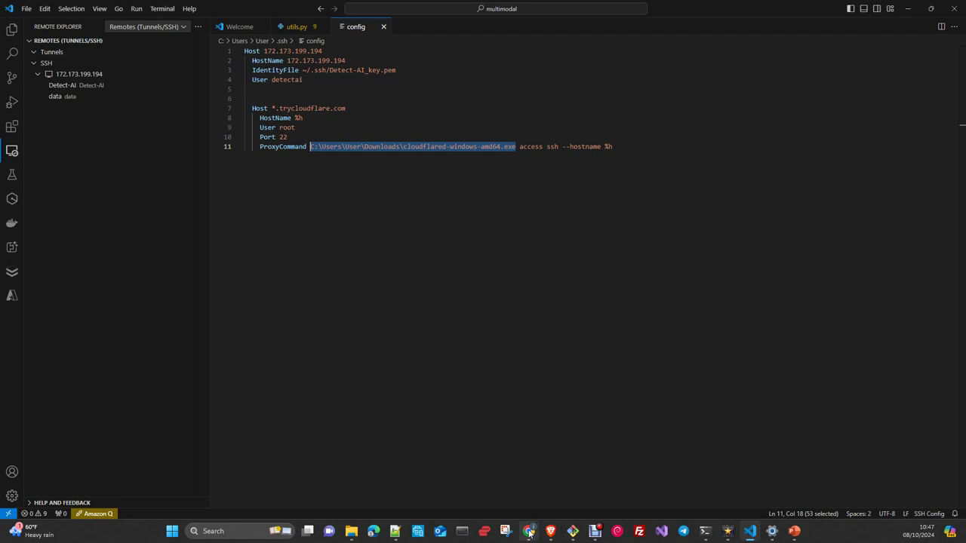
pyautogui.moveTo(528, 531)
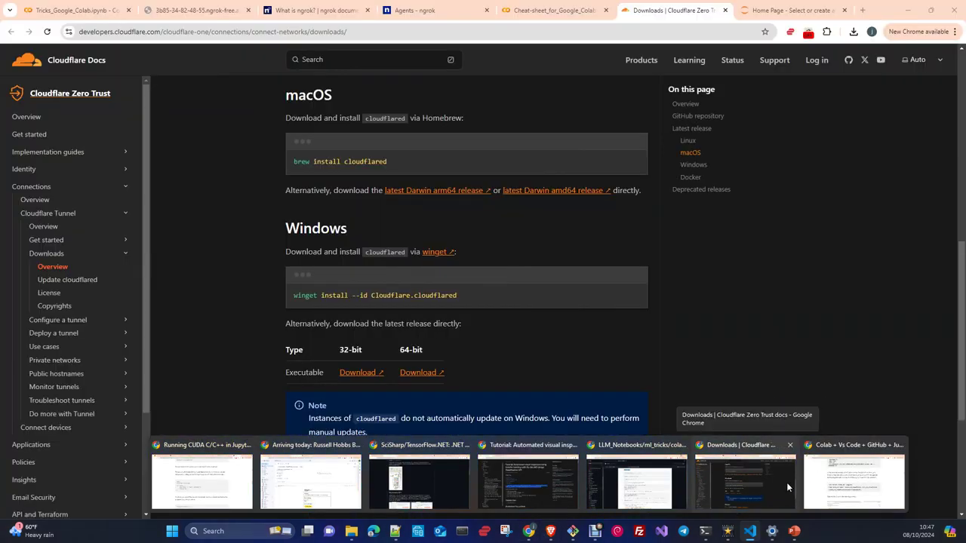
# Bring Chrome forward and switch to the Tricks_Google_Colab.ipynb tab at Connect VSCODE.
pyautogui.click(787, 486)
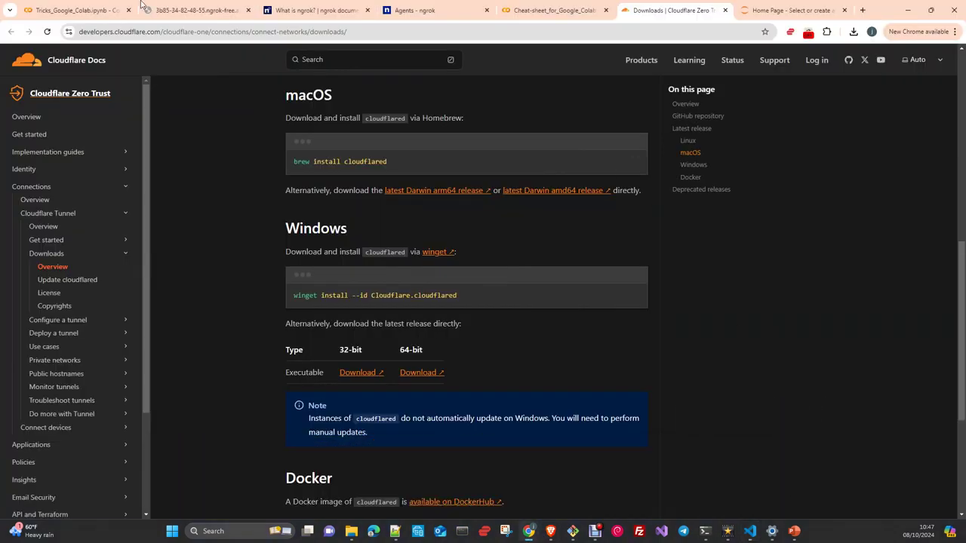
pyautogui.click(97, 9)
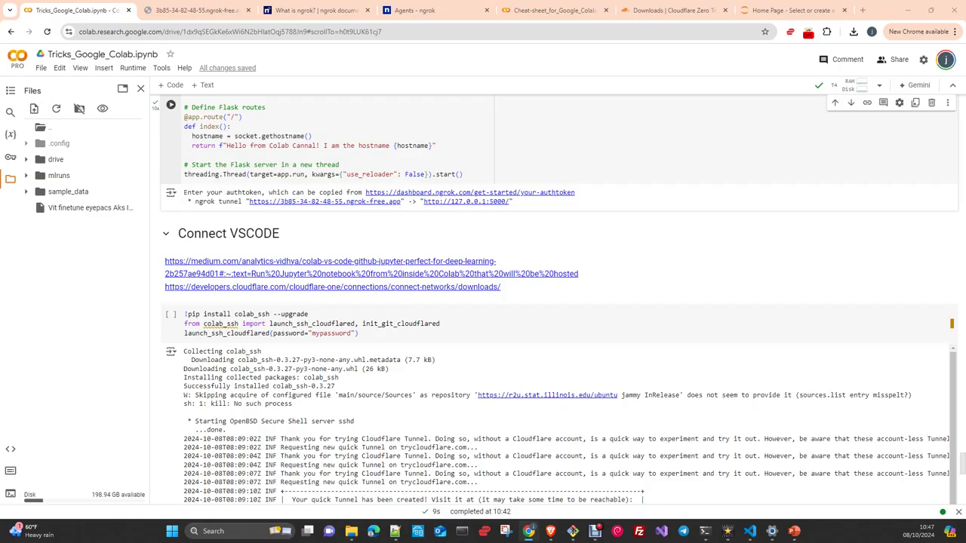
# Paste the Host *.trycloudflare.com SSH config below the Connect VSCODE links.
pyautogui.click(509, 292)
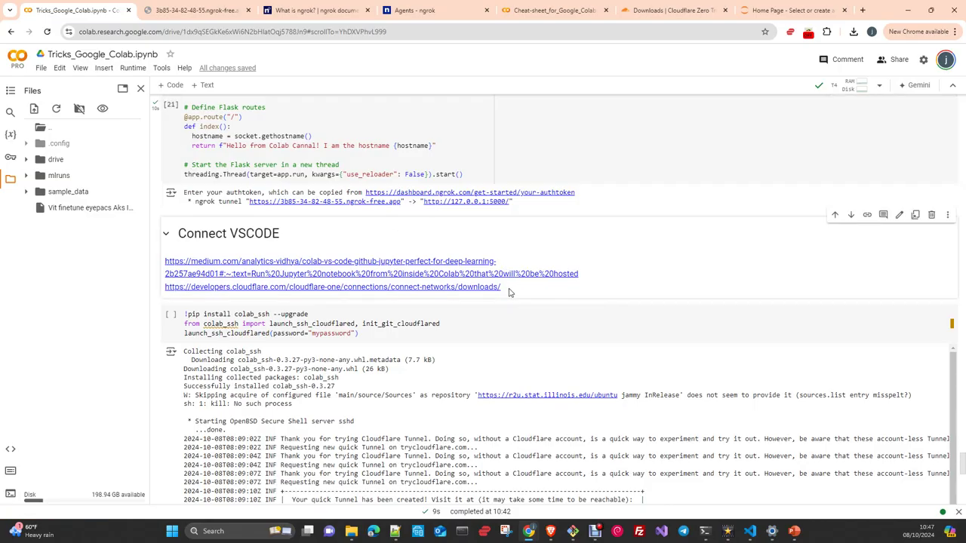
pyautogui.doubleClick(509, 292)
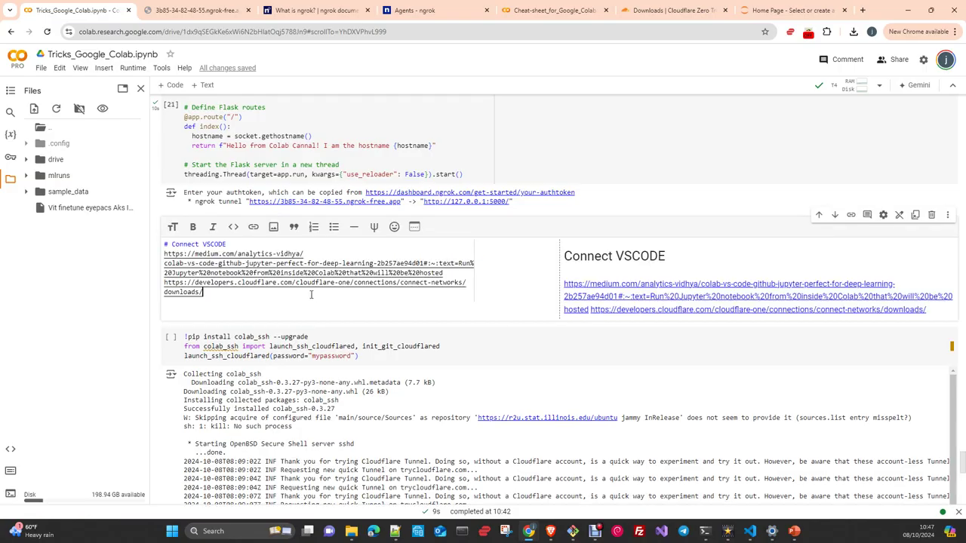
pyautogui.press('Return')
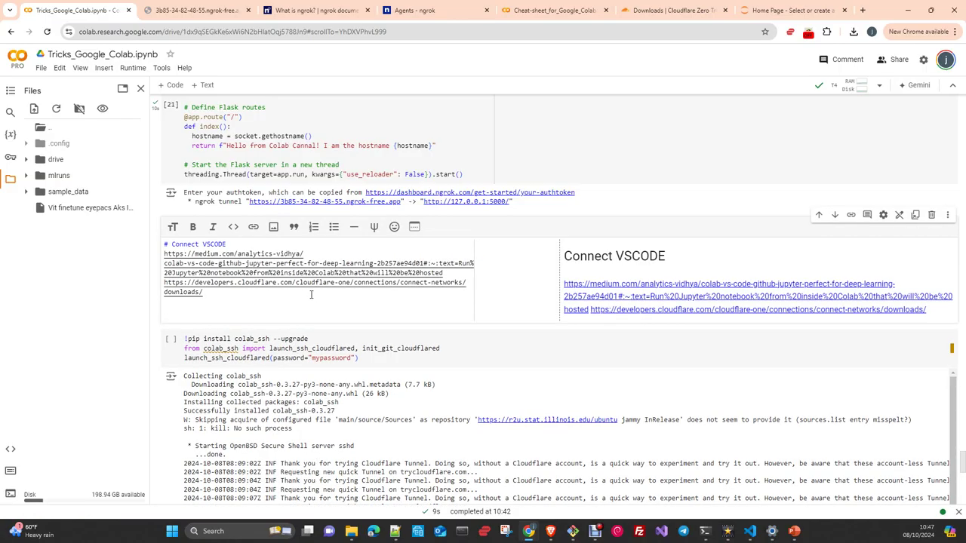
pyautogui.write('Host *.trycloudflare.com  HostName %h  User root  Port 22  ProxyCommand <PUT_THE_CLOUDFLARE_FILE_PATH_HERE> access ssh --hostname %h')
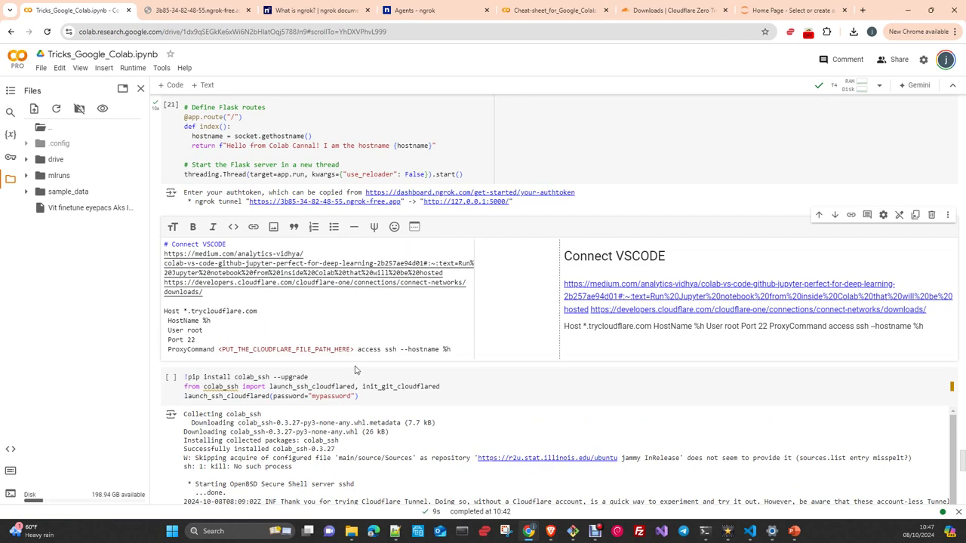
pyautogui.click(469, 429)
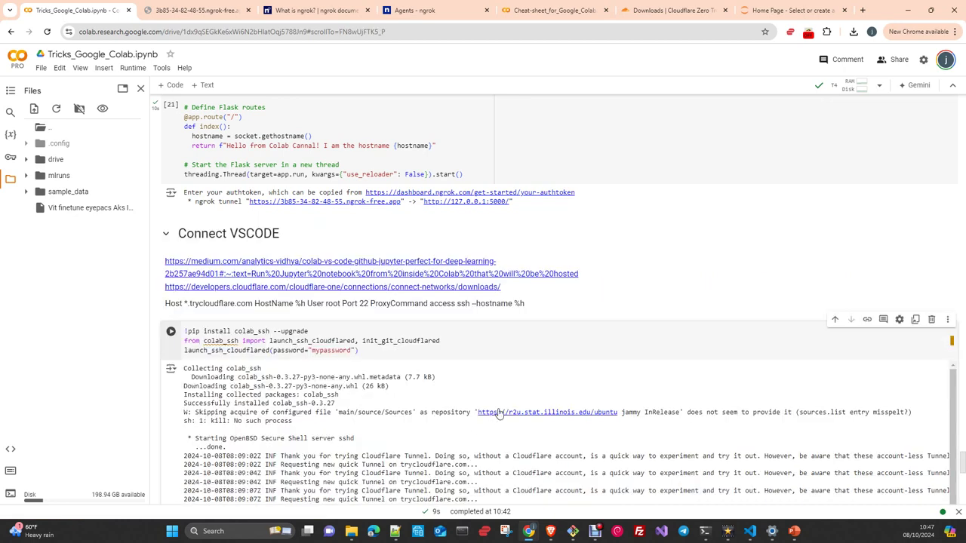
# Wrap the pasted SSH config in ``` fences so it renders as a code block.
pyautogui.doubleClick(532, 307)
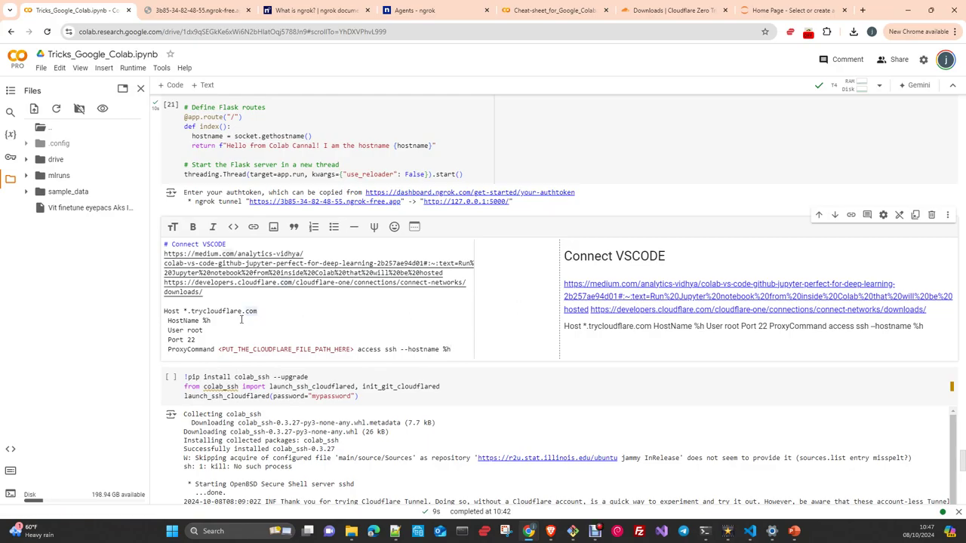
pyautogui.click(163, 311)
pyautogui.press('Return')
pyautogui.write('`')
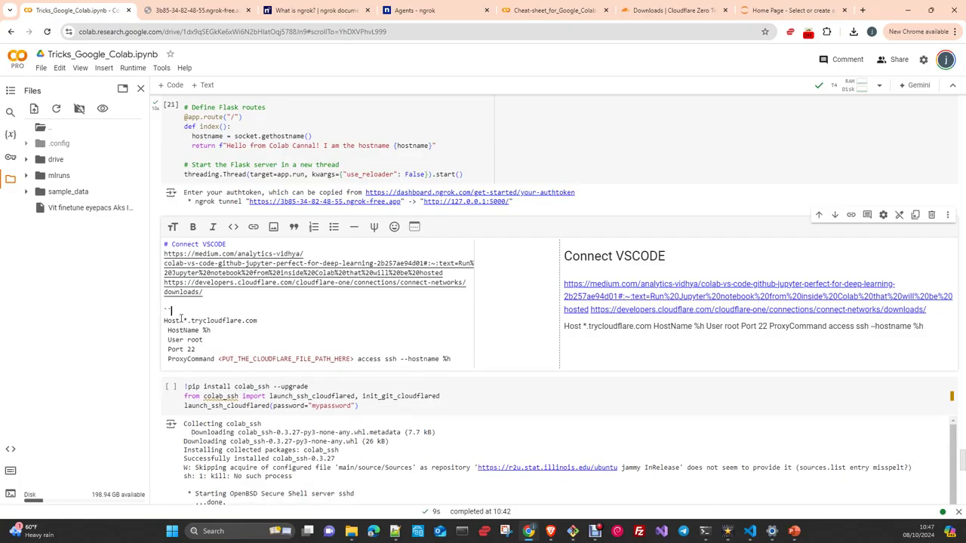
pyautogui.write('``')
pyautogui.click(464, 358)
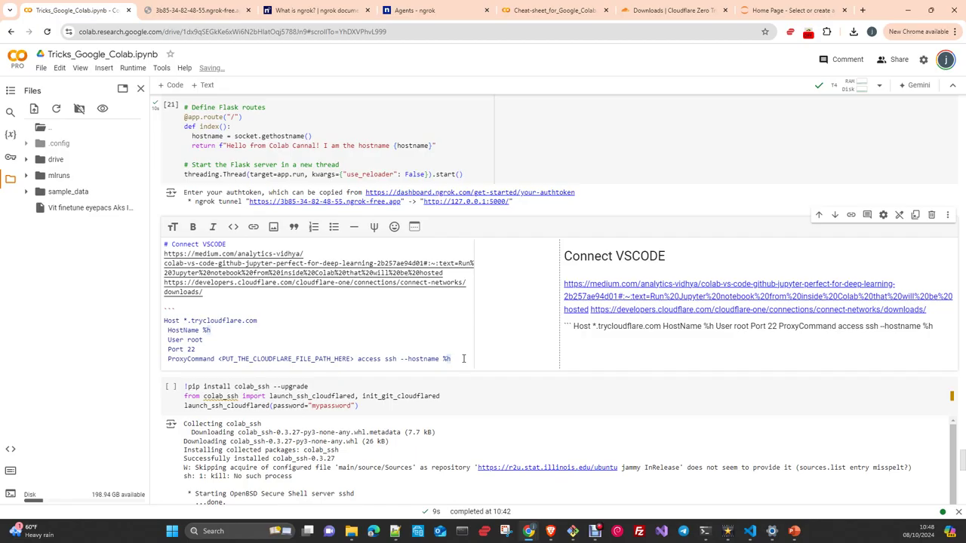
pyautogui.press('Return')
pyautogui.write('```')
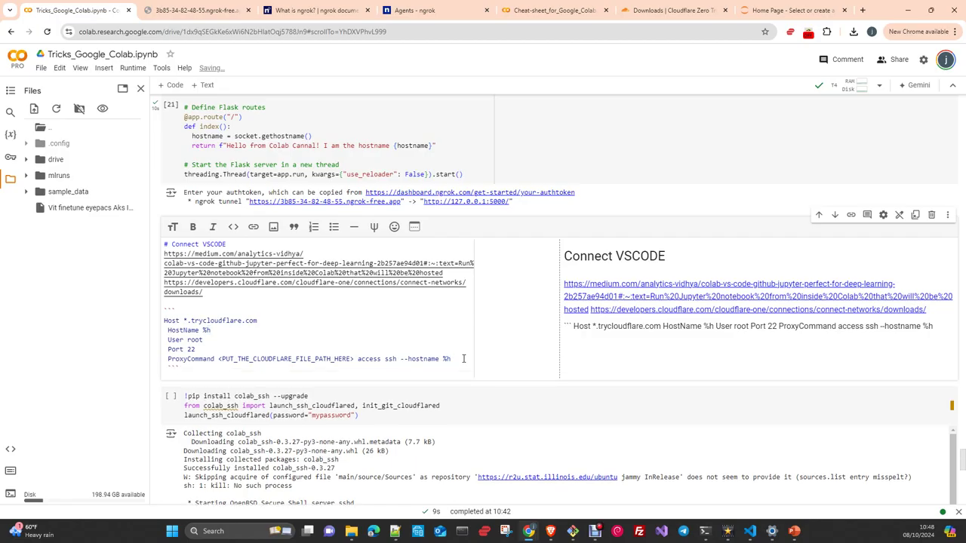
pyautogui.click(528, 413)
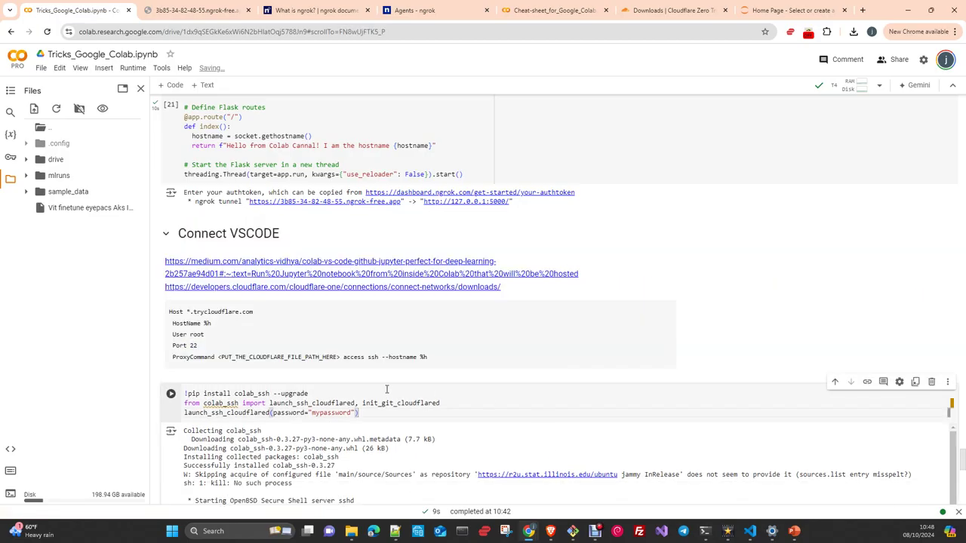
# Run the colab_ssh cell and copy the trycloudflare.com hostname for VS Code Remote SSH.
pyautogui.scroll(-2, 386, 389)
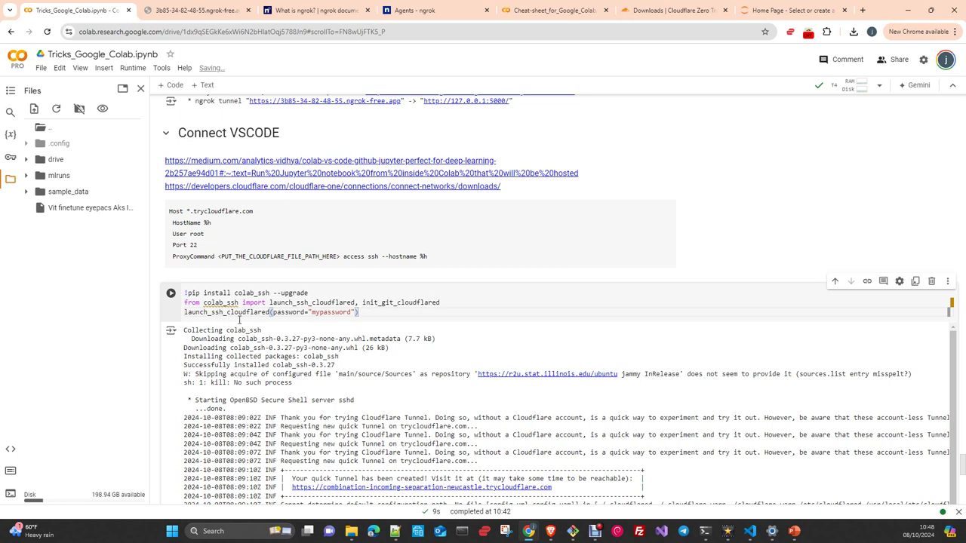
pyautogui.click(172, 294)
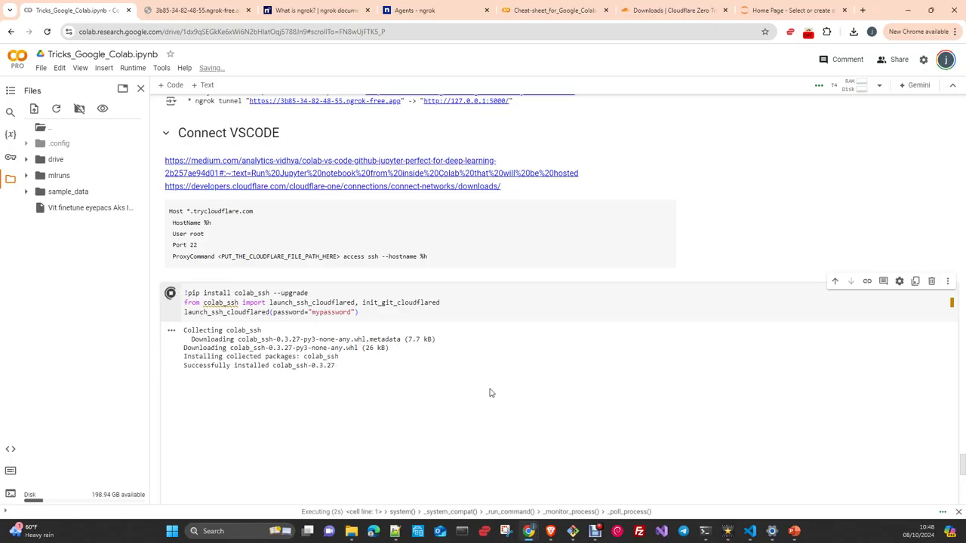
pyautogui.scroll(-2, 490, 393)
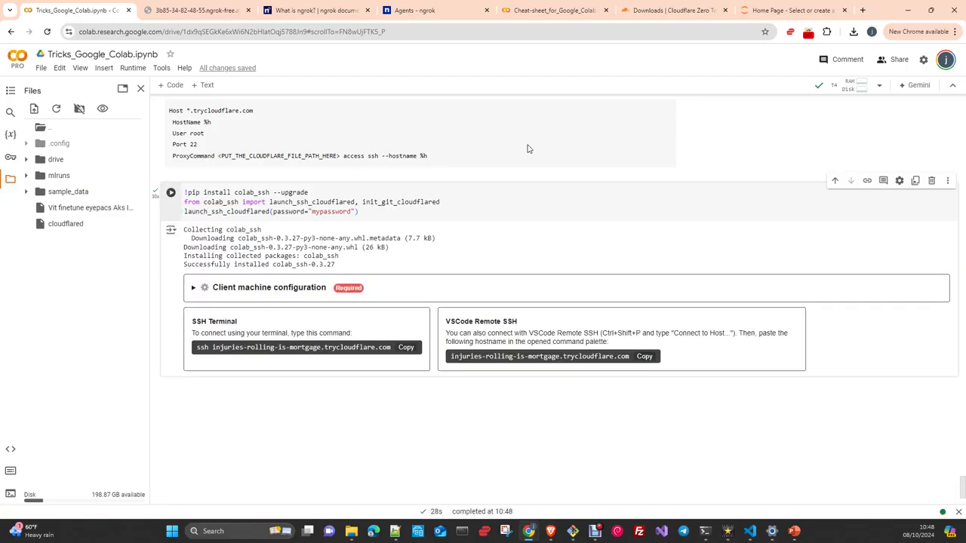
pyautogui.click(645, 357)
pyautogui.click(646, 357)
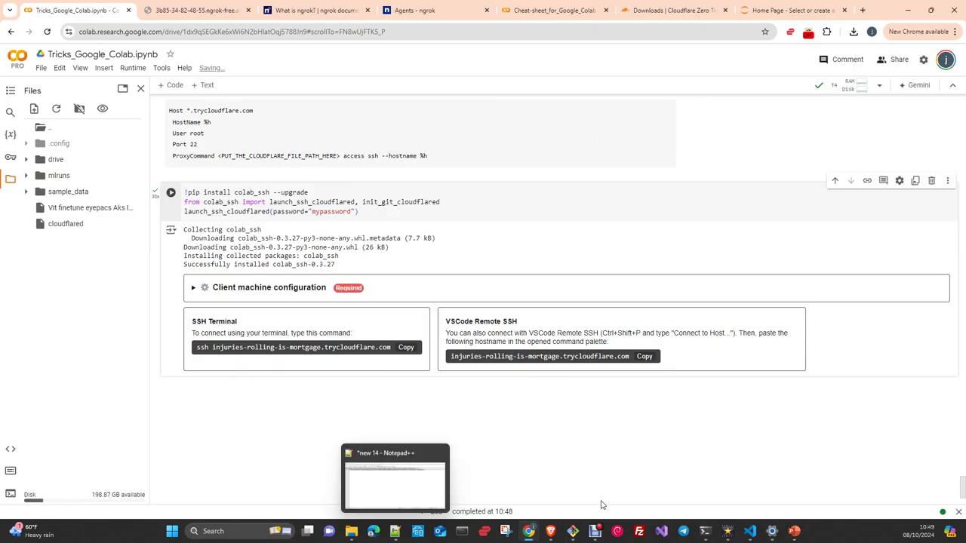
# Connect VS Code via Remote-SSH to the pasted trycloudflare.com hostname as a Linux host.
pyautogui.moveTo(749, 531)
pyautogui.click(750, 486)
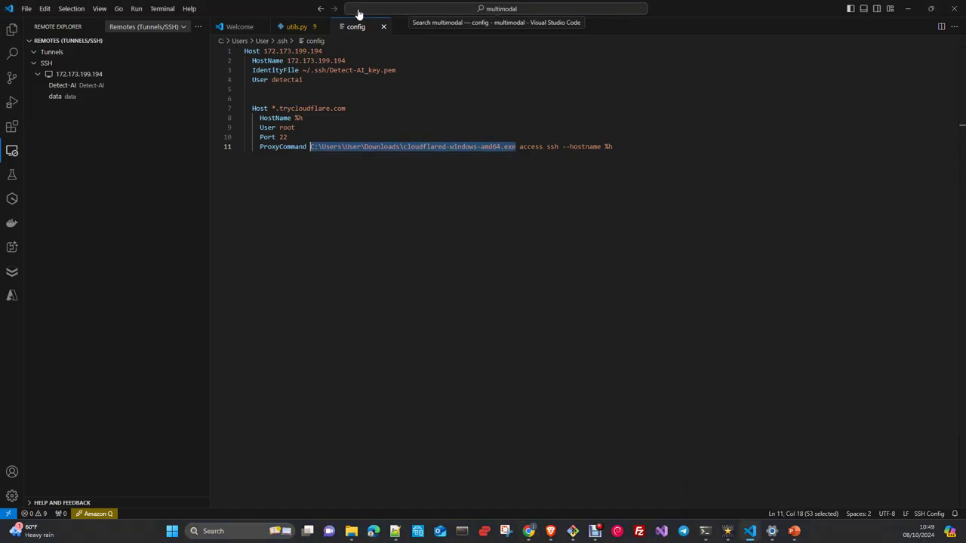
pyautogui.hotkey('ctrl', 'shift', 'p')
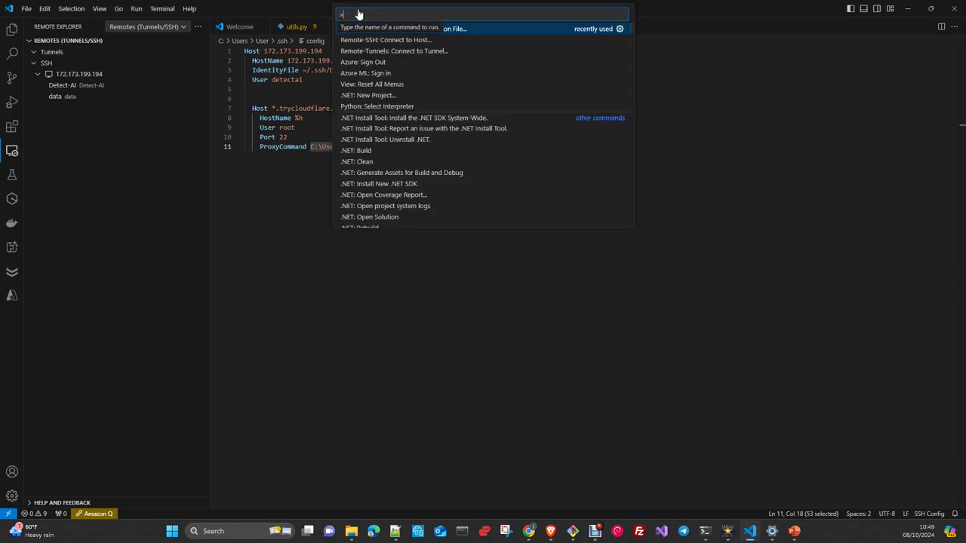
pyautogui.click(414, 40)
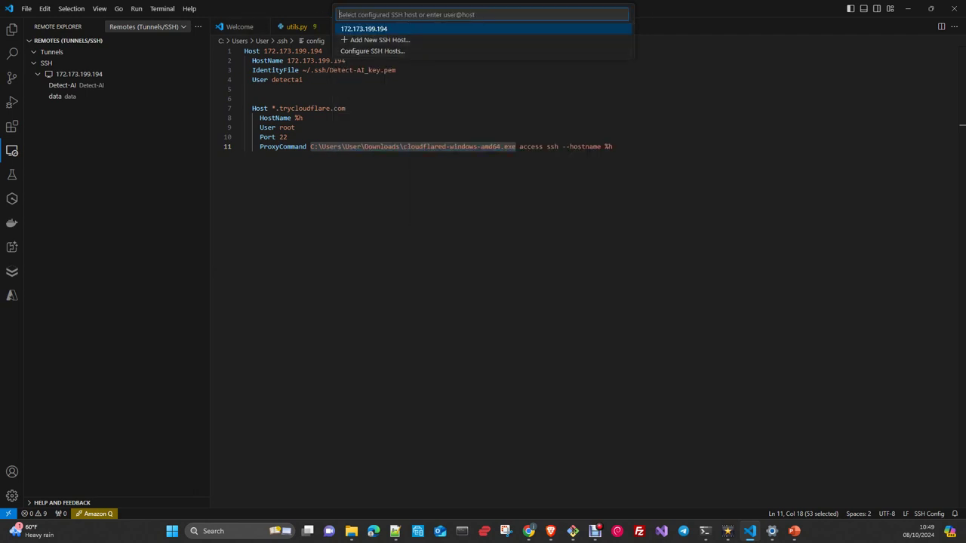
pyautogui.hotkey('ctrl', 'v')
pyautogui.hotkey('ctrl', 'v')
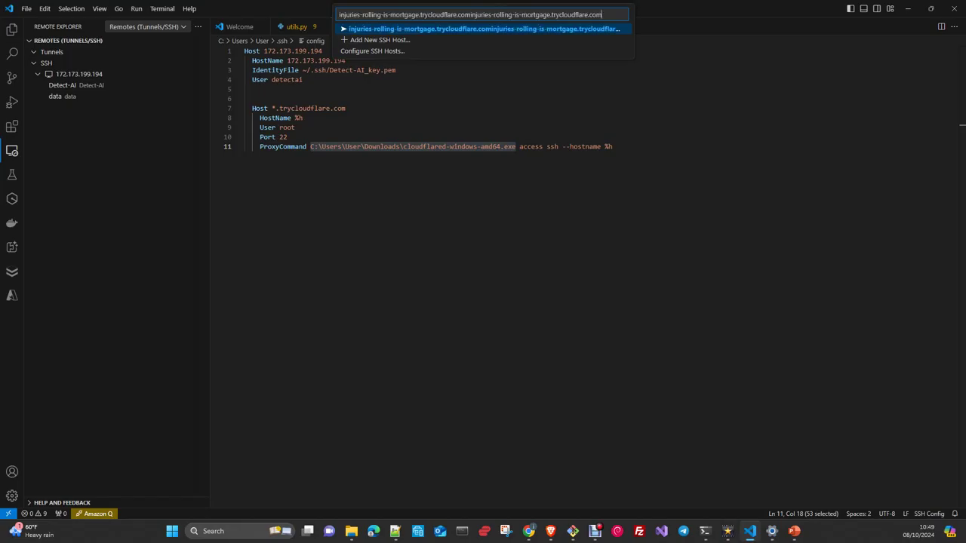
pyautogui.press('Return')
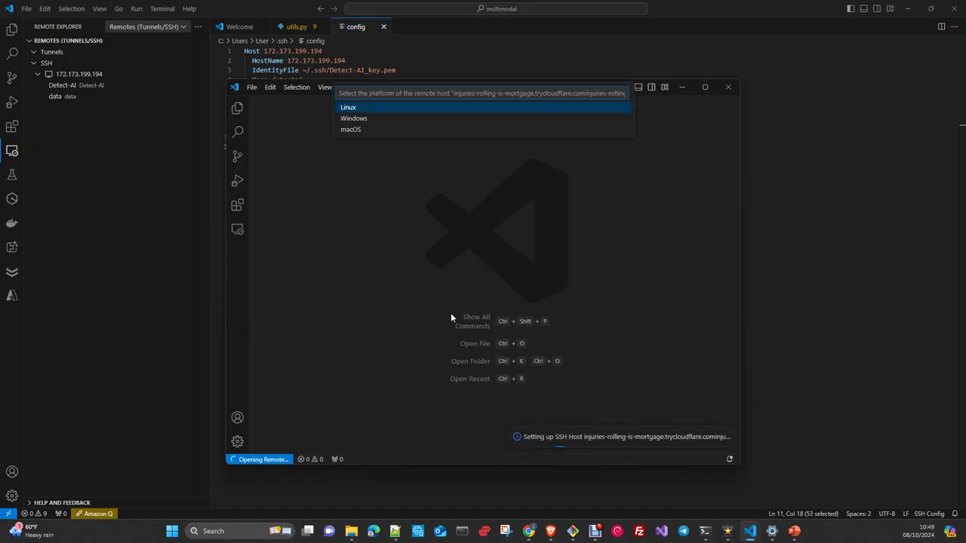
pyautogui.click(705, 86)
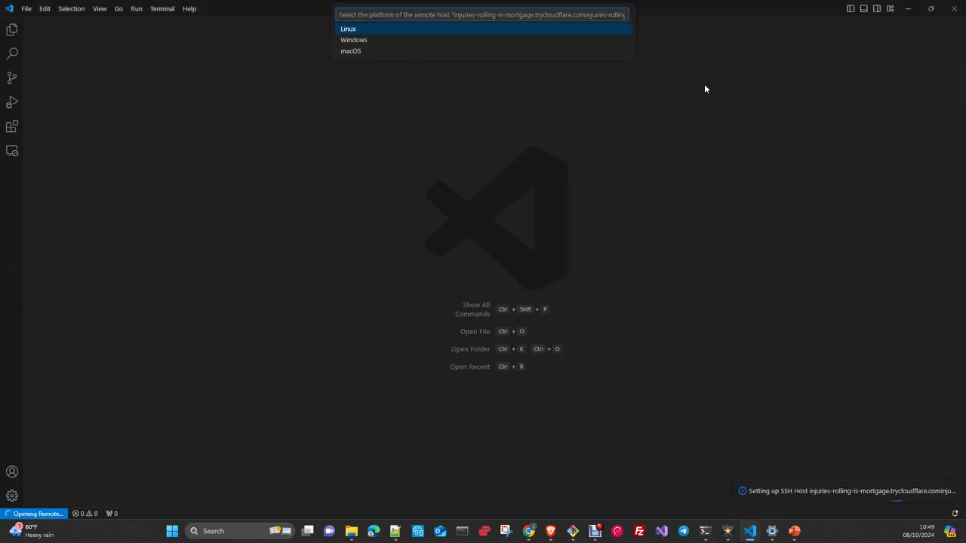
pyautogui.click(348, 30)
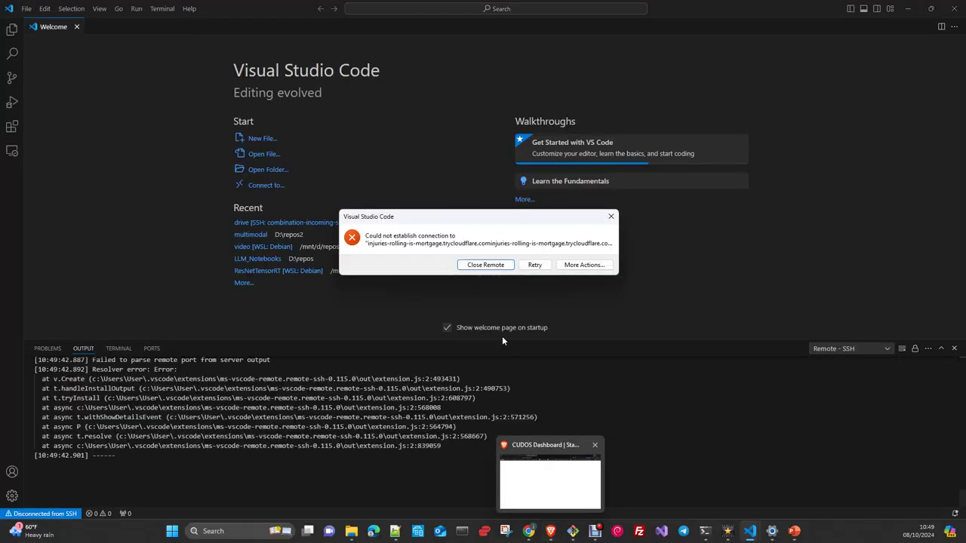
# Retry the SSH connection as Linux, dismiss the failed attempt, and check the password in Colab.
pyautogui.click(528, 267)
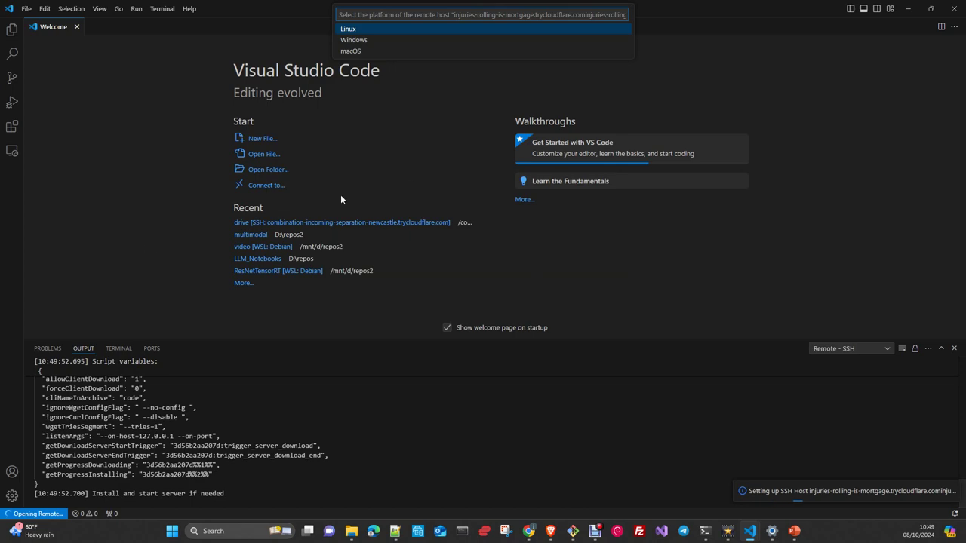
pyautogui.click(350, 31)
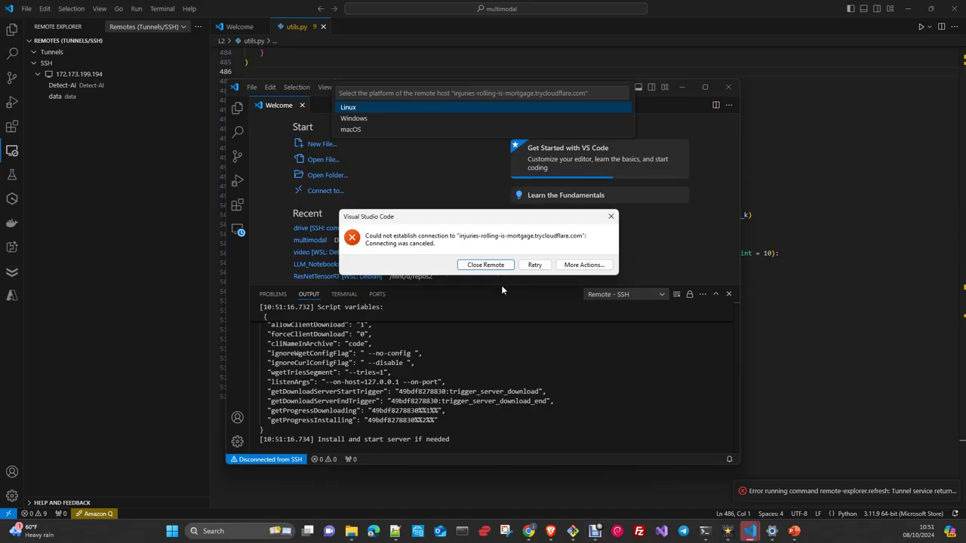
pyautogui.click(483, 265)
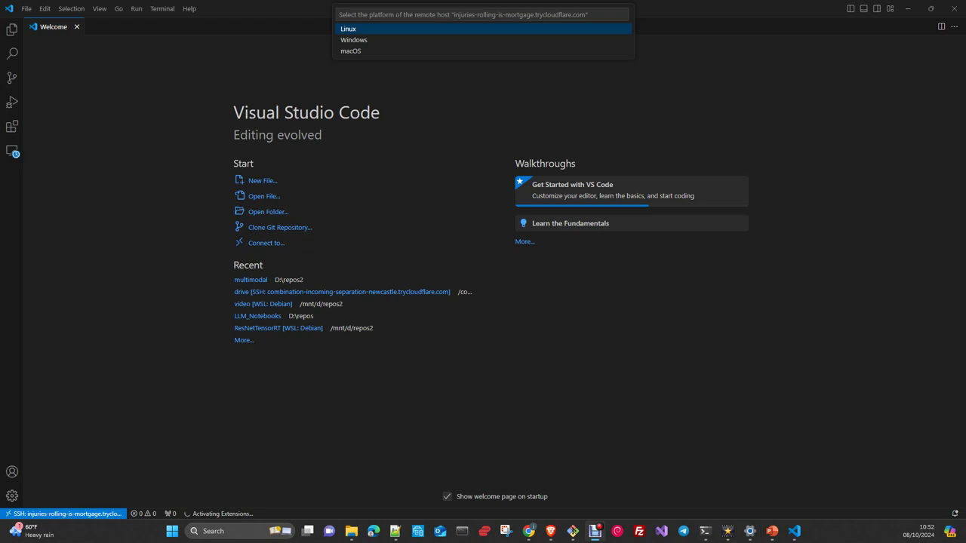
pyautogui.hotkey('alt', 'Tab')
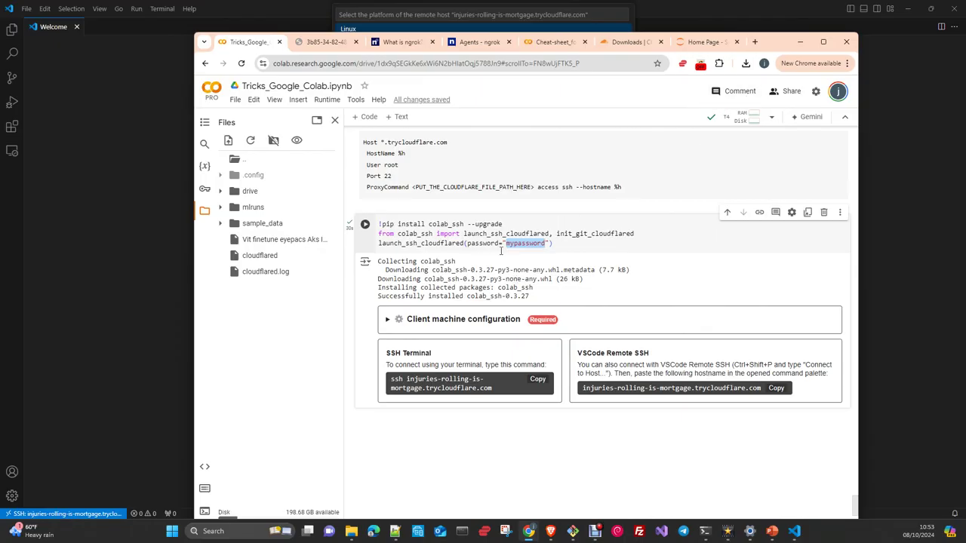
# Log in to the Linux Colab host with the SSH password and show the Explorer panel.
pyautogui.click(802, 41)
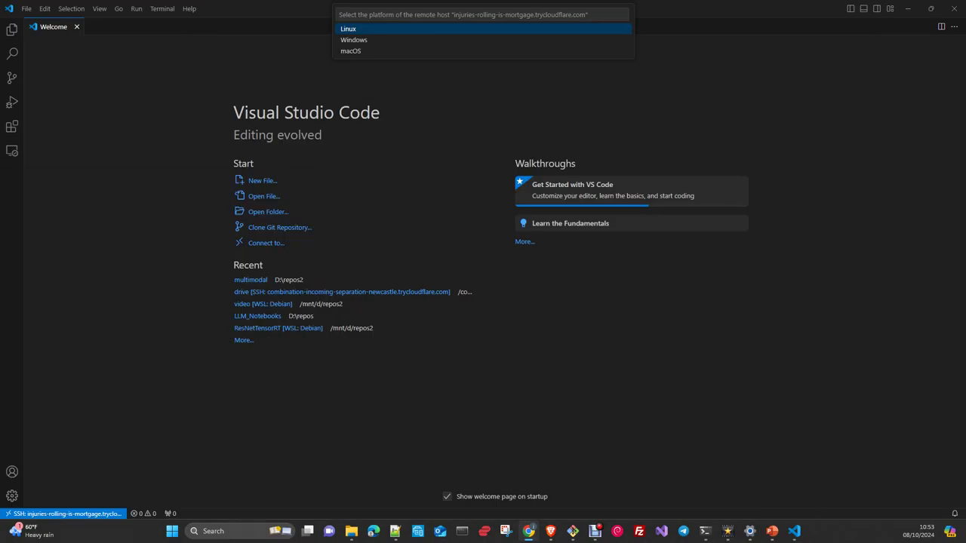
pyautogui.click(398, 30)
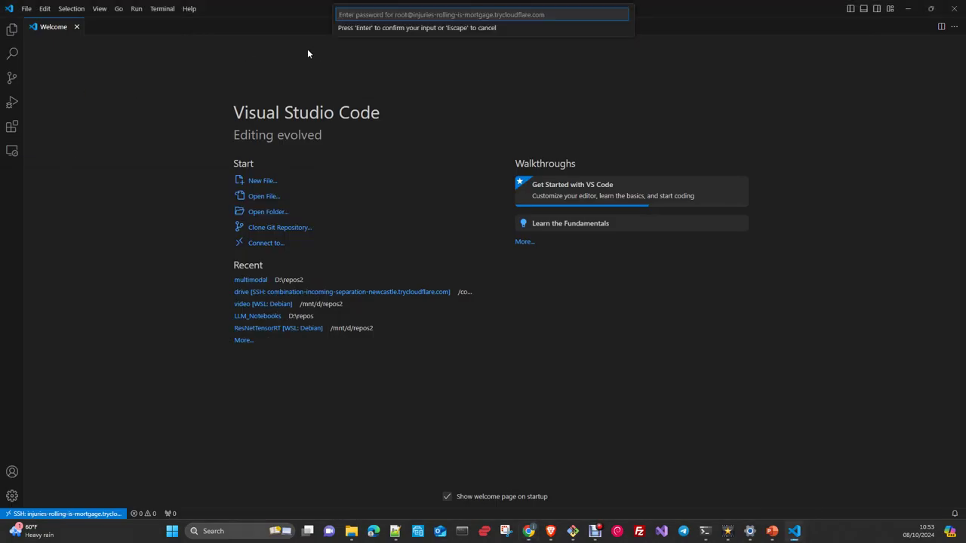
pyautogui.write('********')
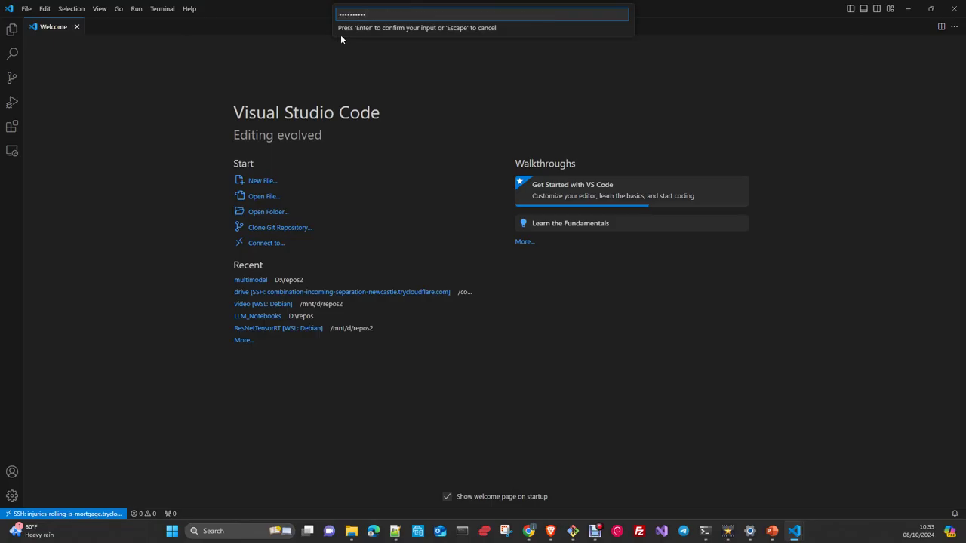
pyautogui.press('Return')
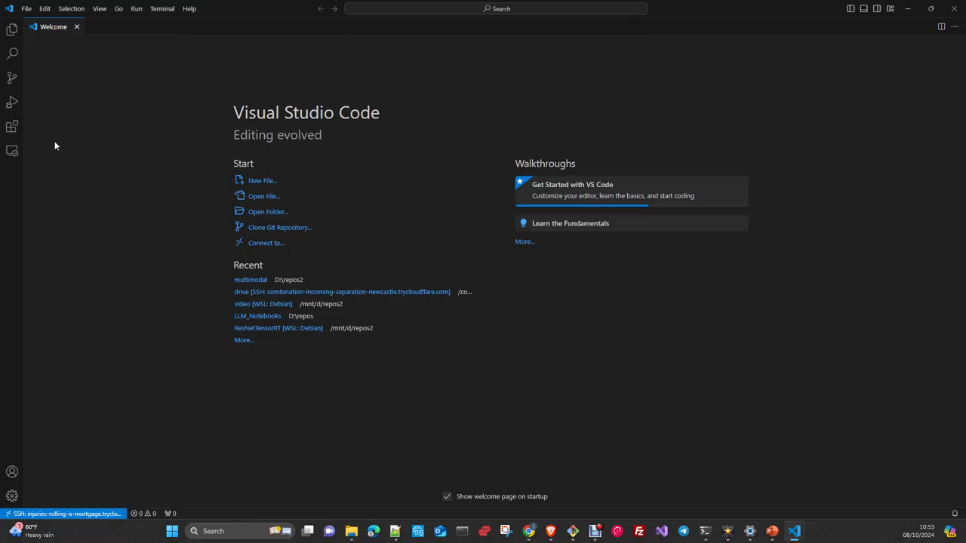
pyautogui.click(12, 34)
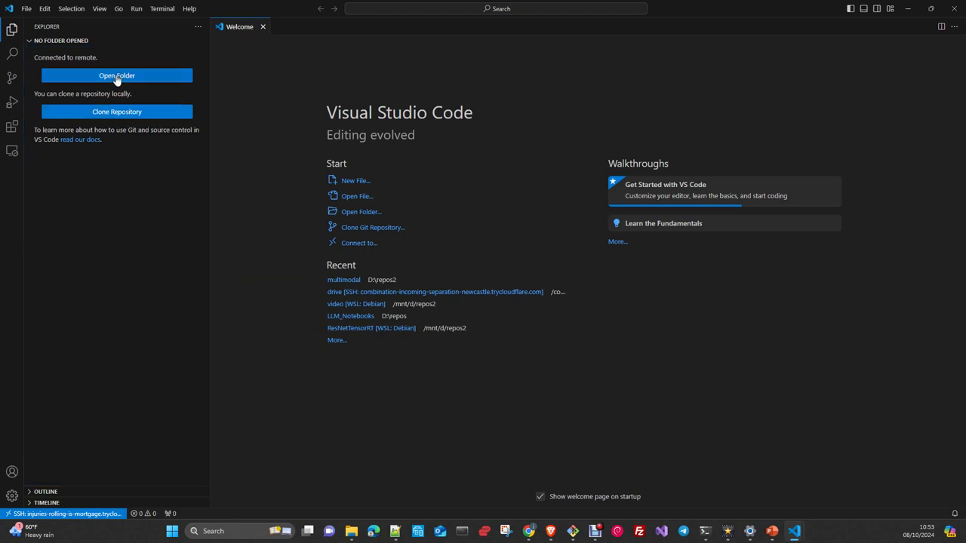
# Open the remote folder /content/drive/MyDrive/repos/nanoGPT as the workspace.
pyautogui.click(117, 76)
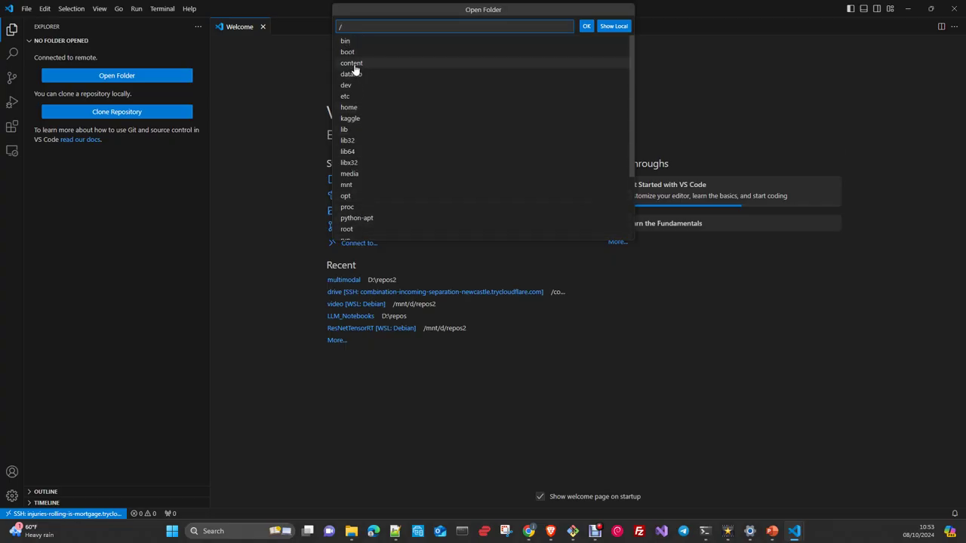
pyautogui.click(354, 67)
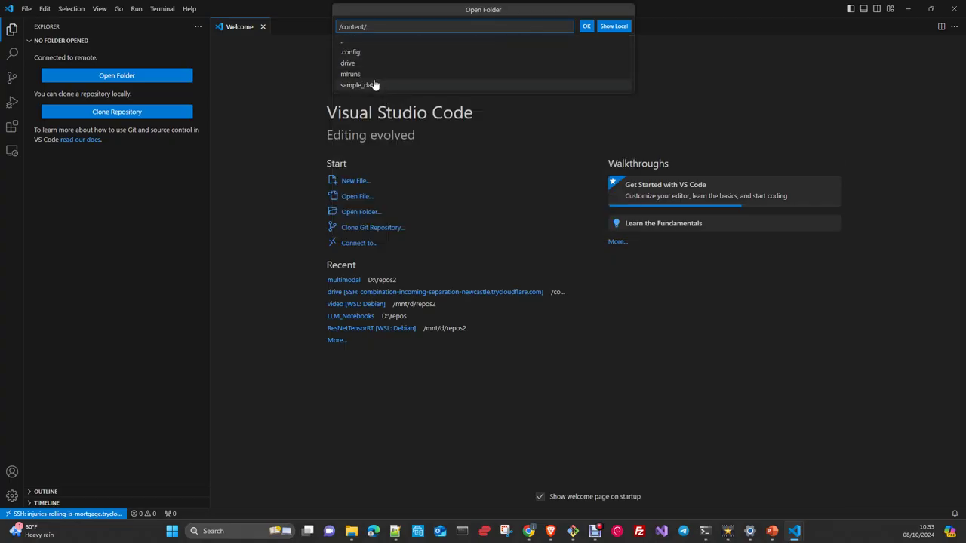
pyautogui.click(348, 63)
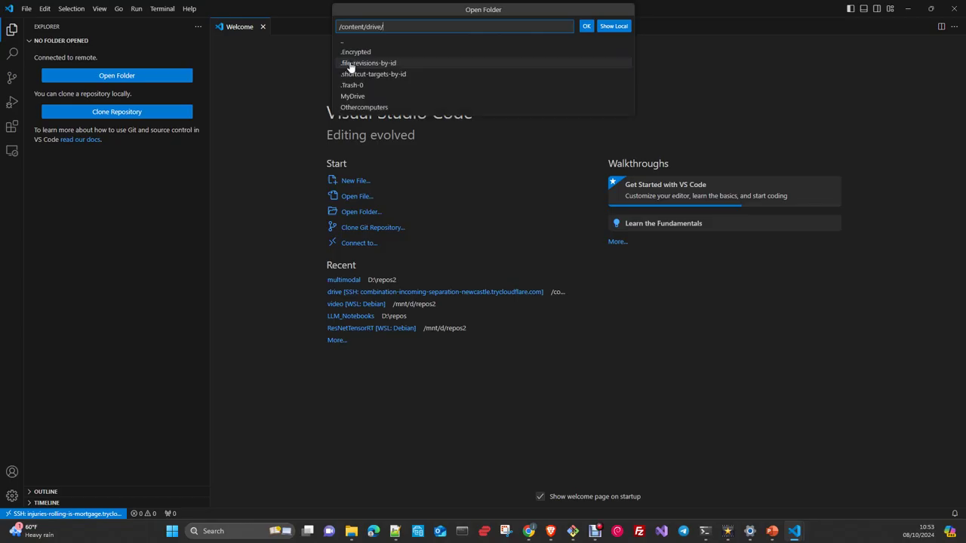
pyautogui.click(363, 96)
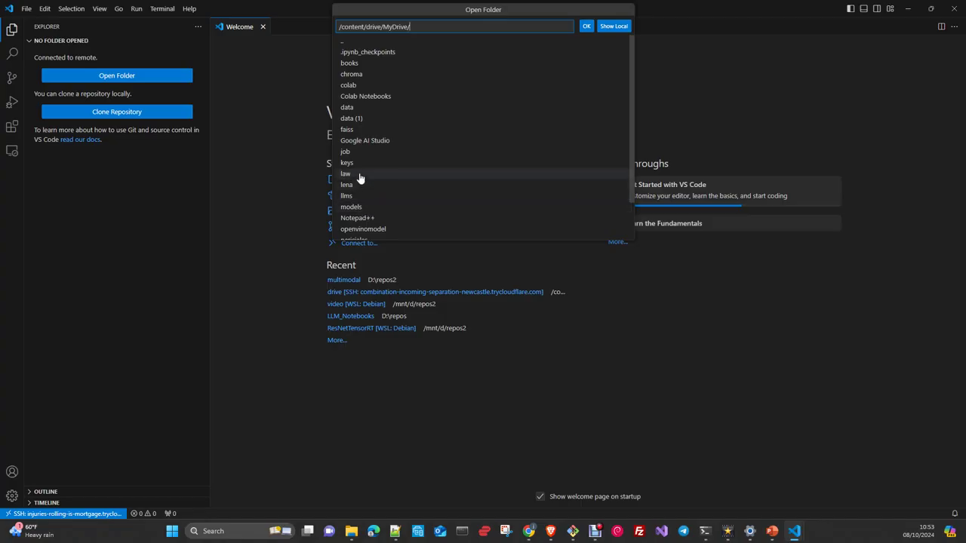
pyautogui.scroll(-2, 377, 161)
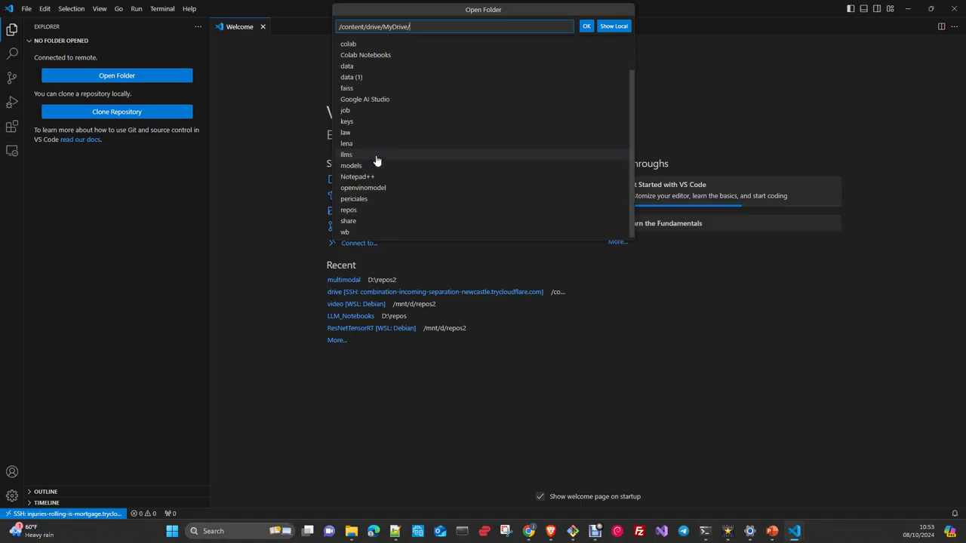
pyautogui.click(361, 214)
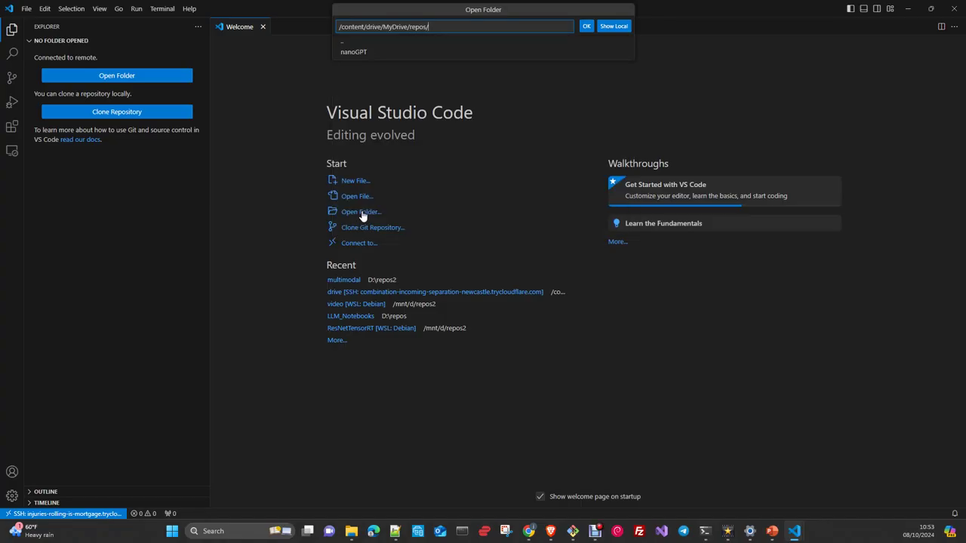
pyautogui.click(364, 53)
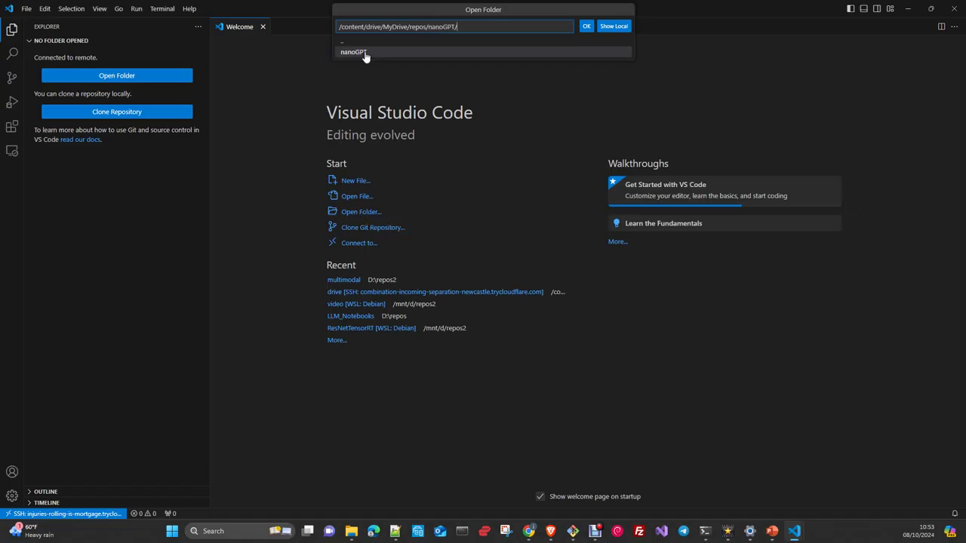
pyautogui.click(586, 27)
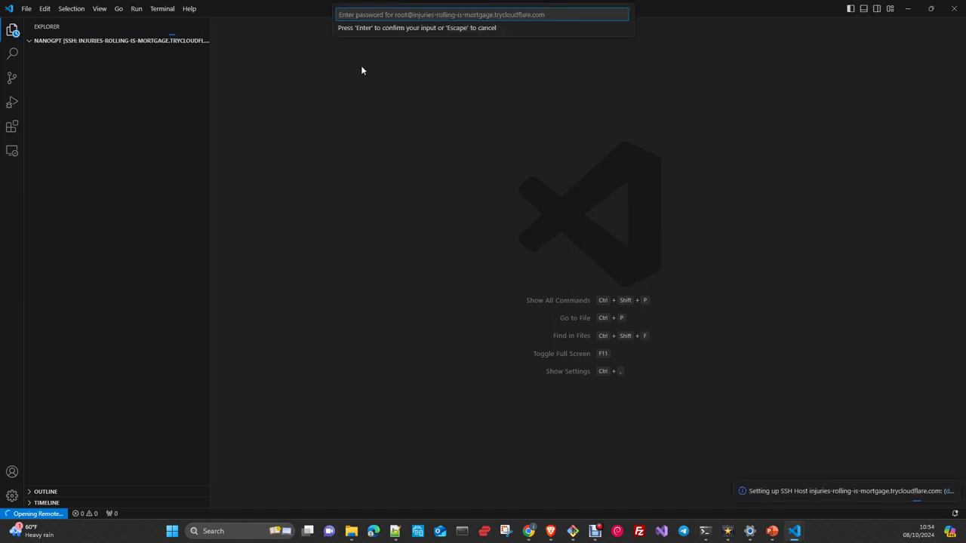
# Enter the root SSH password and trust the authors of the nanoGPT folder.
pyautogui.write('••••••••••')
pyautogui.press('Return')
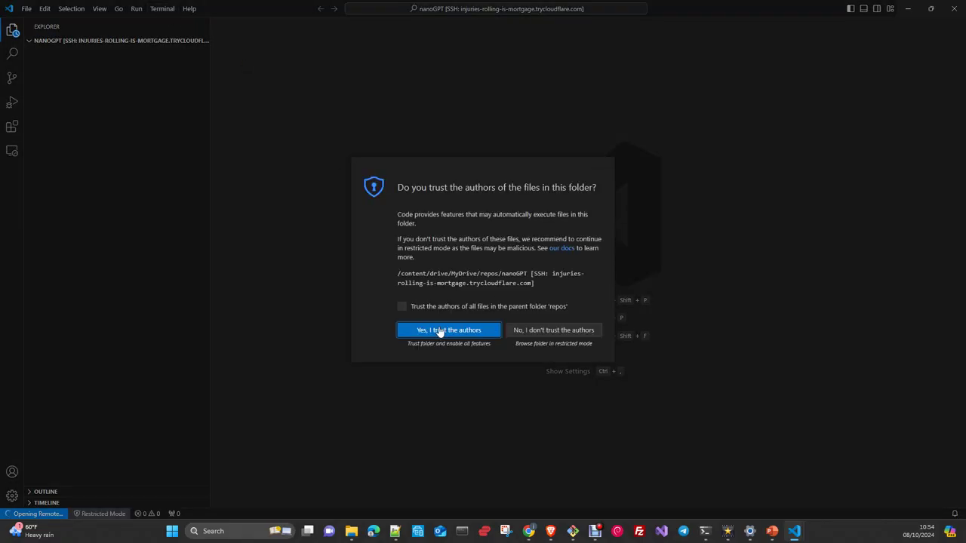
pyautogui.click(440, 334)
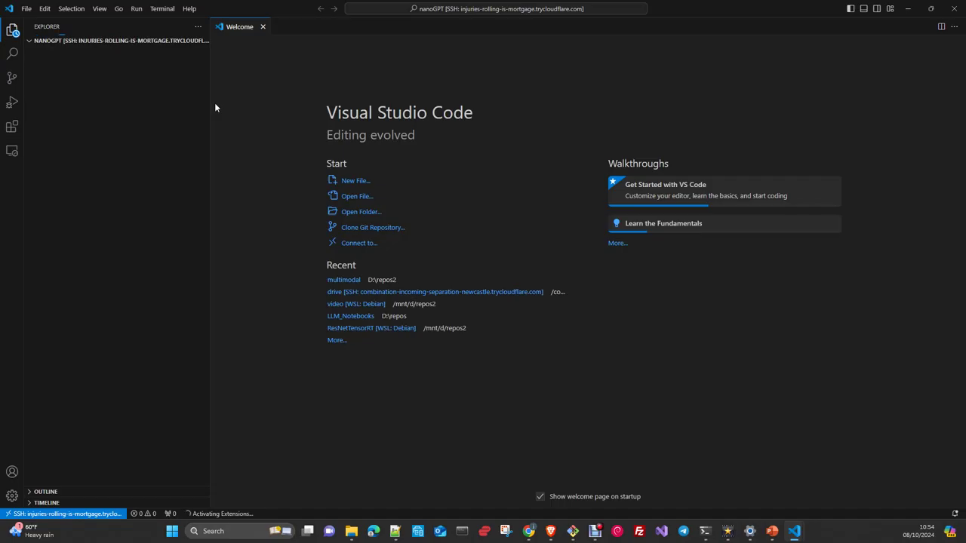
# Open a new remote terminal and drag its panel much taller.
pyautogui.click(160, 11)
pyautogui.click(166, 29)
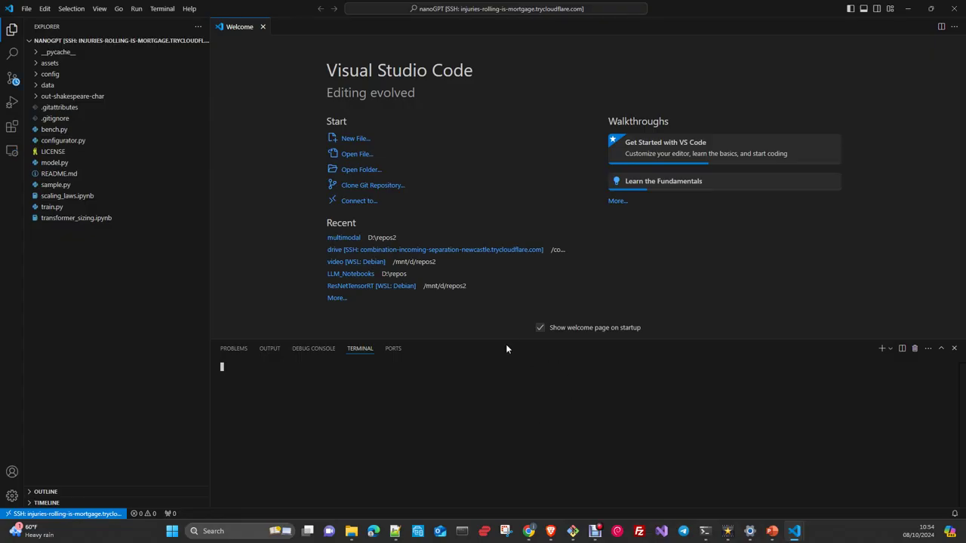
pyautogui.moveTo(507, 341)
pyautogui.mouseDown()
pyautogui.moveTo(491, 215)
pyautogui.moveTo(509, 172)
pyautogui.mouseUp()
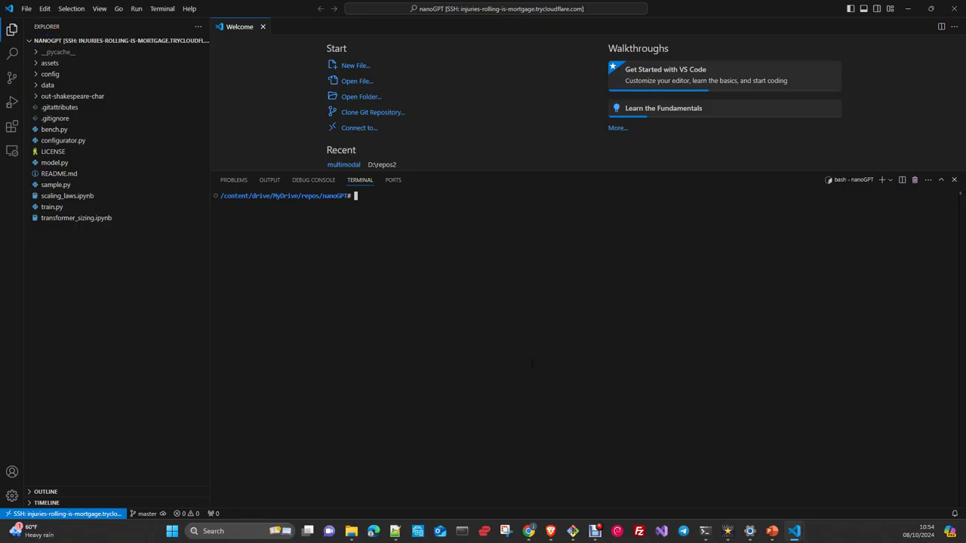
# Run nvidia-smi, uname -a and hostname in the remote terminal.
pyautogui.write('nvi')
pyautogui.write('dia-smi')
pyautogui.press('Return')
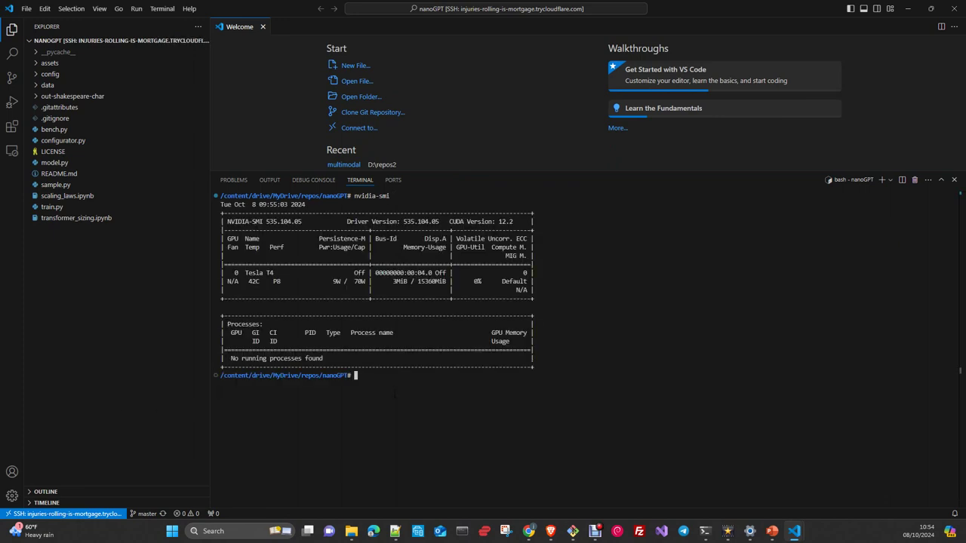
pyautogui.write('uname -')
pyautogui.write('a')
pyautogui.press('Return')
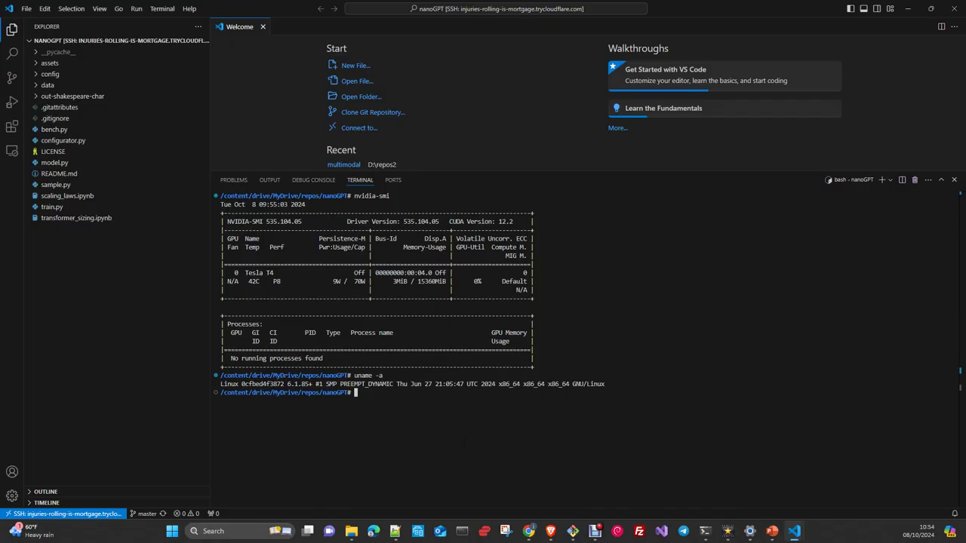
pyautogui.write('host')
pyautogui.write('name')
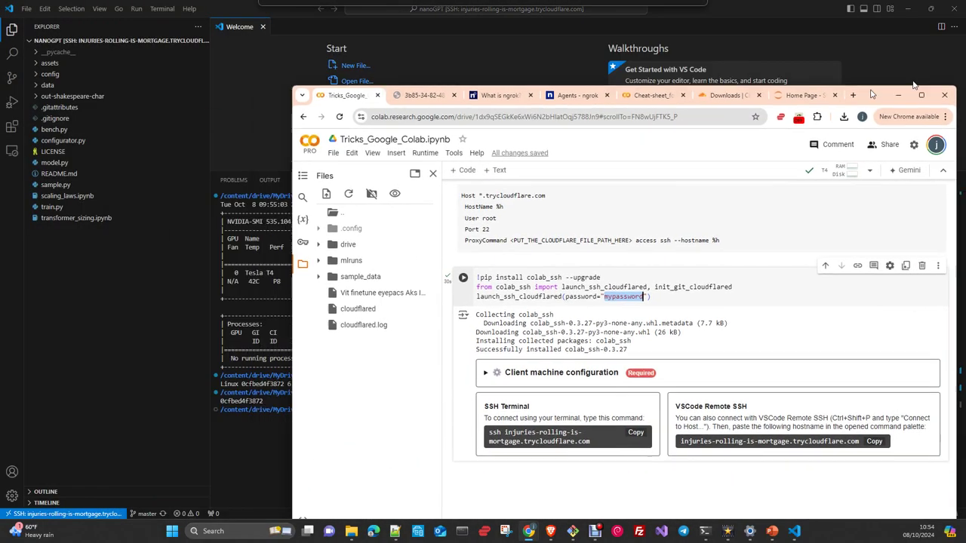
# Maximize the Colab window and open the runtime's built-in terminal.
pyautogui.moveTo(339, 261); pyautogui.dragTo(962, 2)
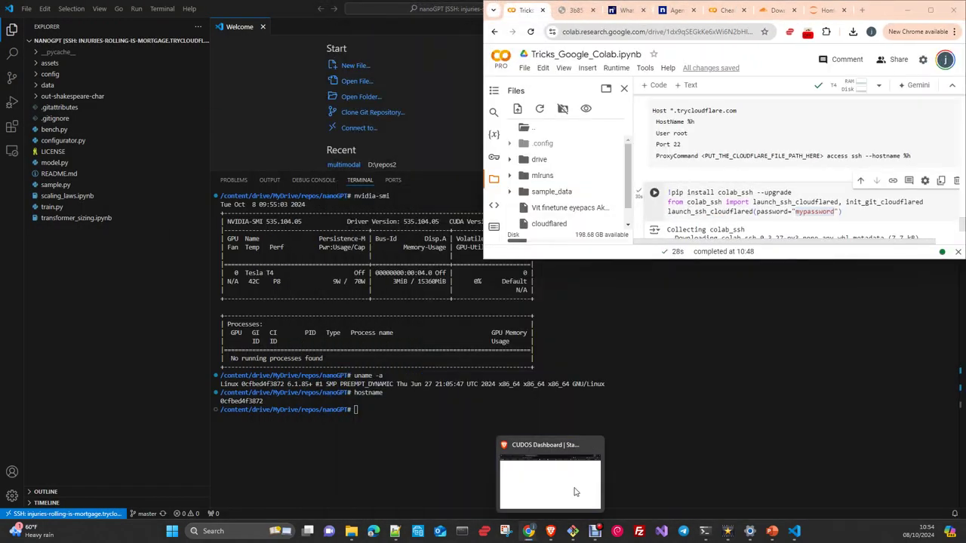
pyautogui.click(930, 10)
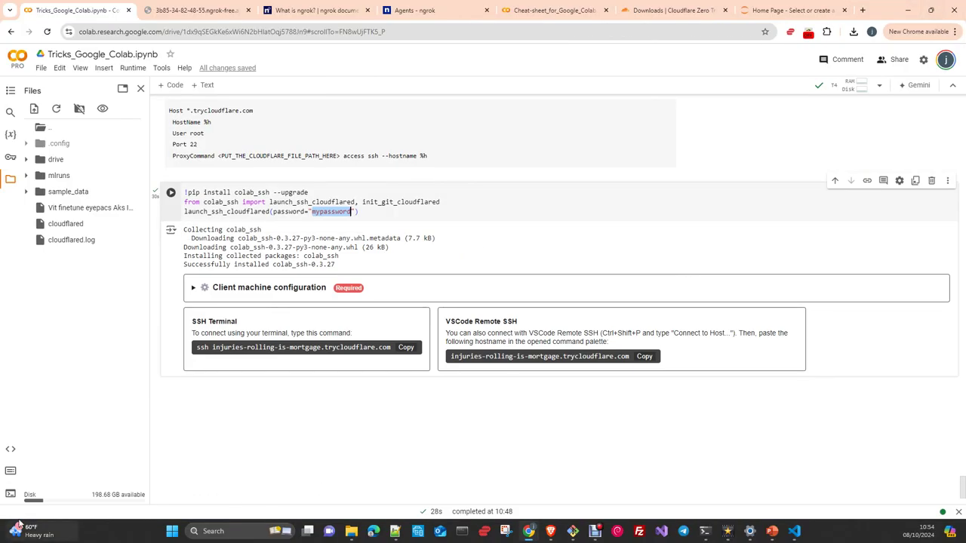
pyautogui.click(10, 493)
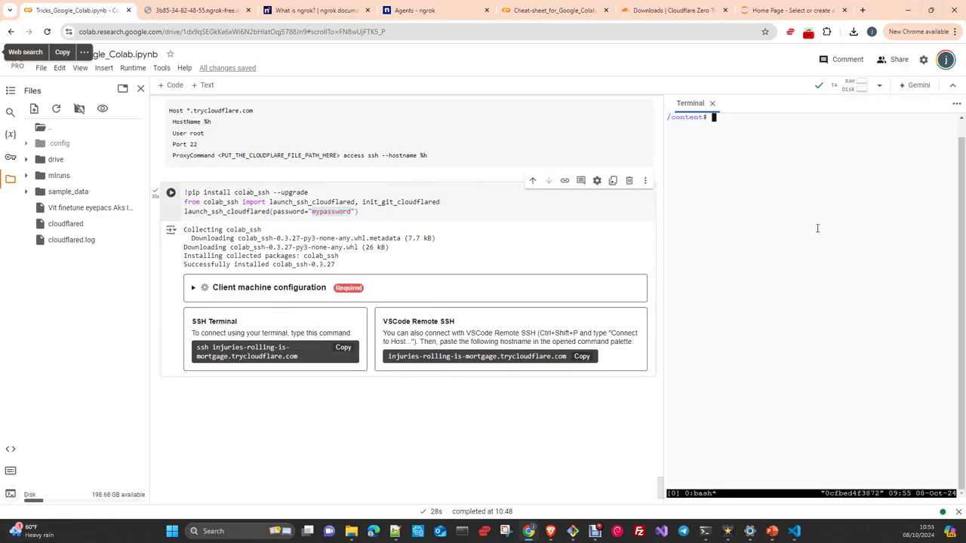
# Run uname -a and hostname in the Colab terminal, fixing typos, showing hostname 0cfbed4f3872.
pyautogui.write('u')
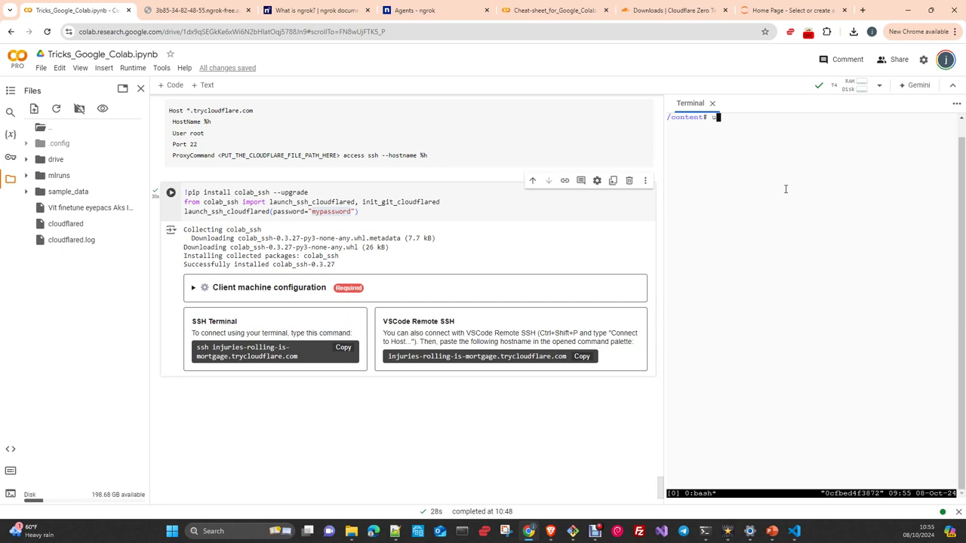
pyautogui.write('name-a')
pyautogui.press('Return')
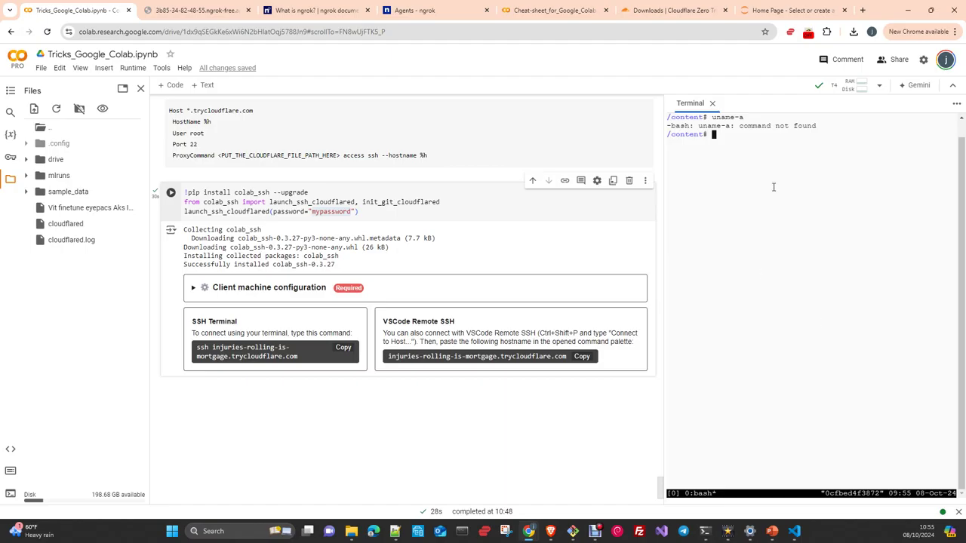
pyautogui.write('unam')
pyautogui.write('e -')
pyautogui.write('a')
pyautogui.press('Return')
pyautogui.write('h')
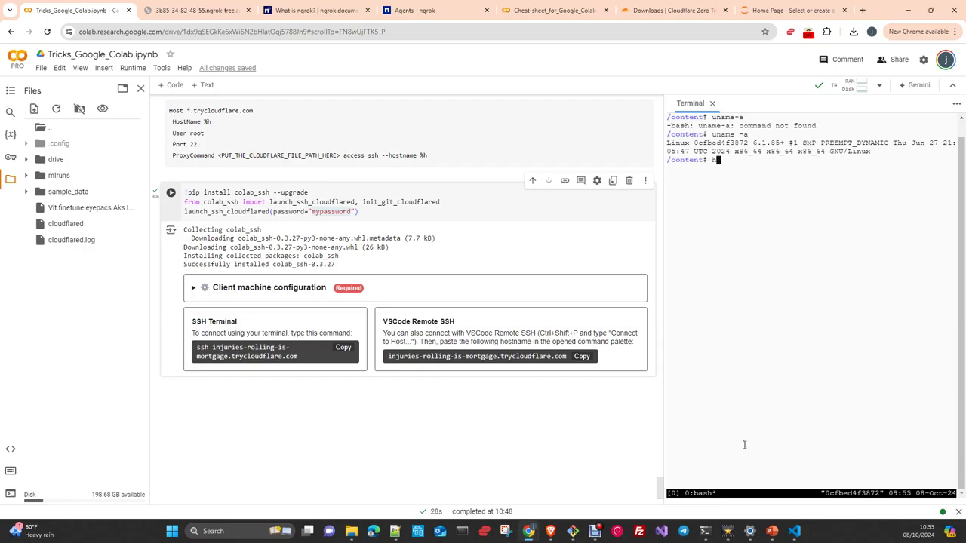
pyautogui.write('stna')
pyautogui.write('me')
pyautogui.press('Return')
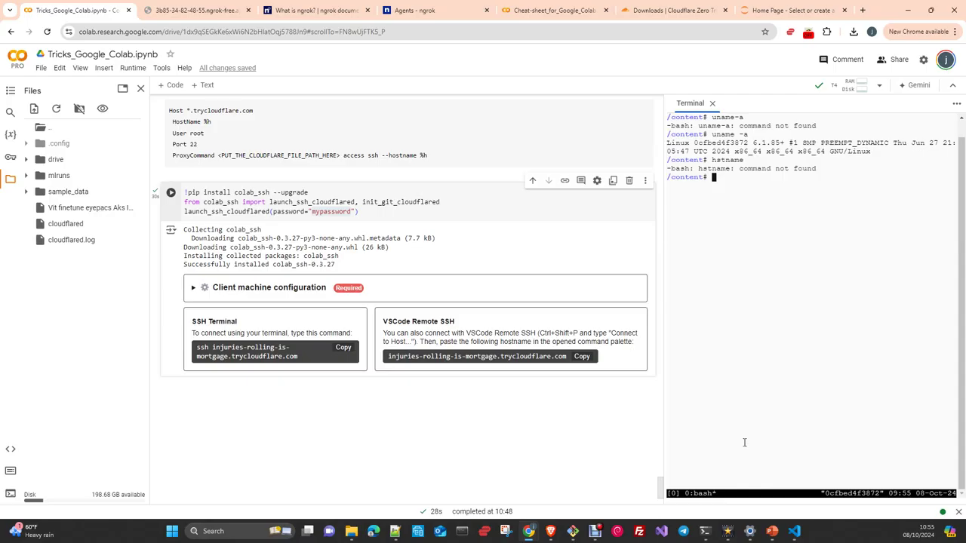
pyautogui.write('hostnam')
pyautogui.write('e')
pyautogui.press('Return')
# Dismiss the page menu and restore the Chrome window to reveal VS Code.
pyautogui.rightClick(246, 325)
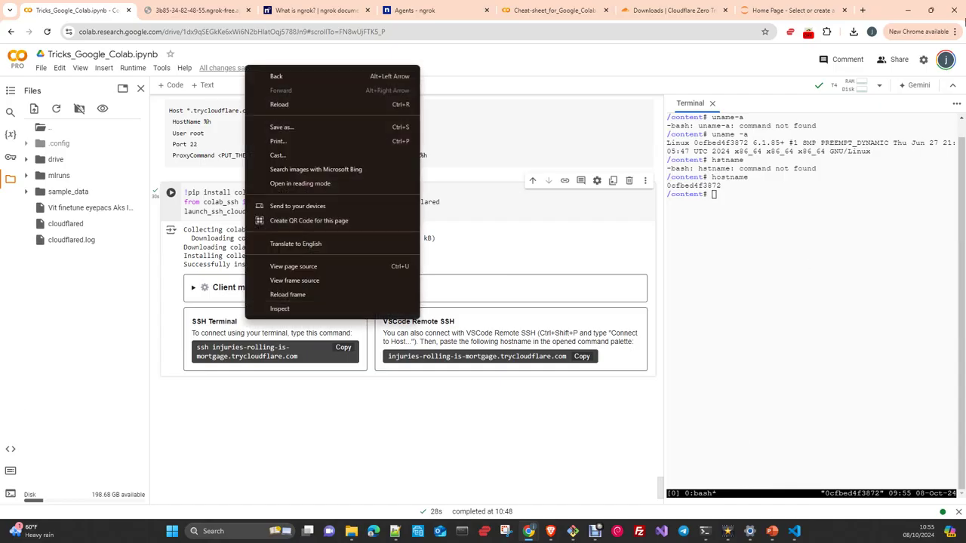
pyautogui.click(933, 12)
pyautogui.click(931, 13)
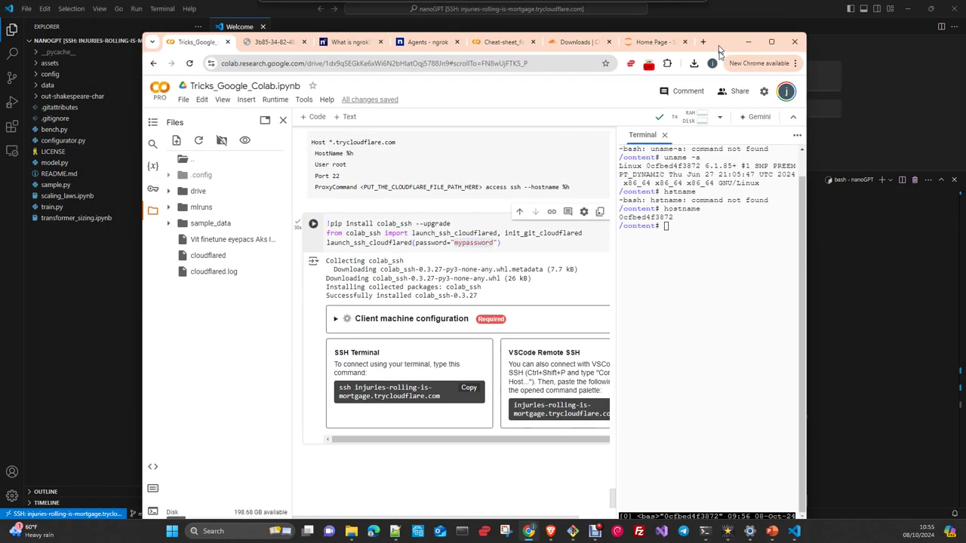
# Compare the printed hostname with VS Code, then maximize Chrome again.
pyautogui.moveTo(666, 28)
pyautogui.mouseDown()
pyautogui.moveTo(524, 446)
pyautogui.moveTo(871, 424)
pyautogui.moveTo(803, 171)
pyautogui.mouseUp()
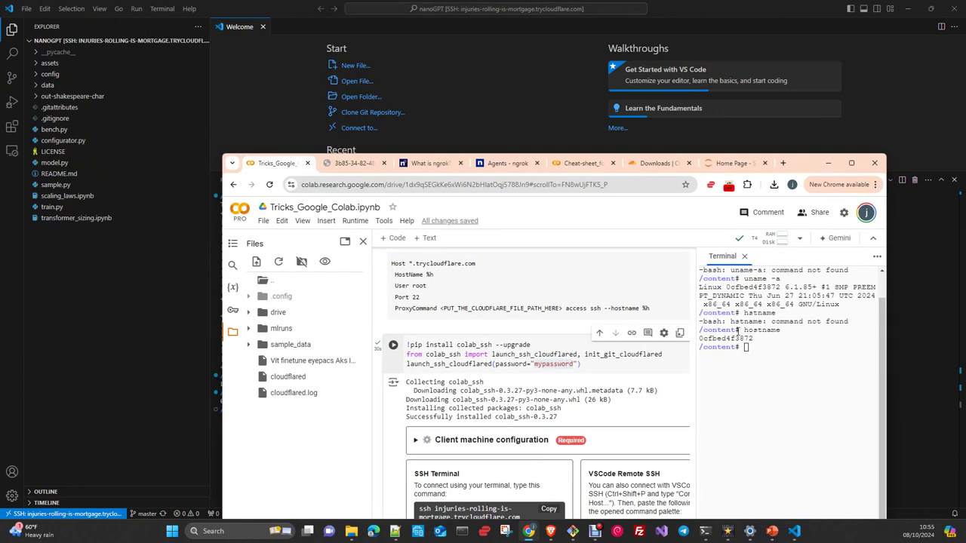
pyautogui.doubleClick(726, 338)
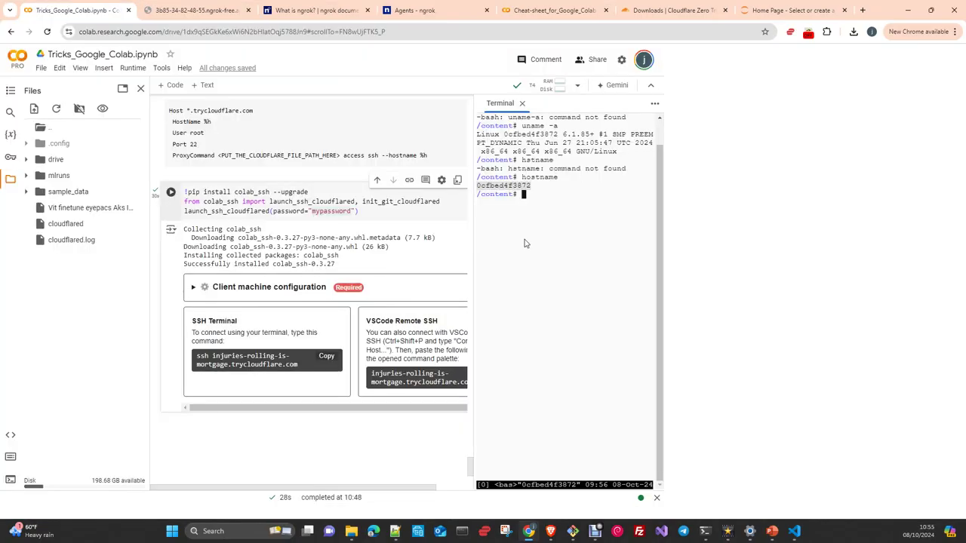
pyautogui.click(851, 163)
# Scroll the notebook up toward the Interactive Shell section.
pyautogui.scroll(-1, 453, 337)
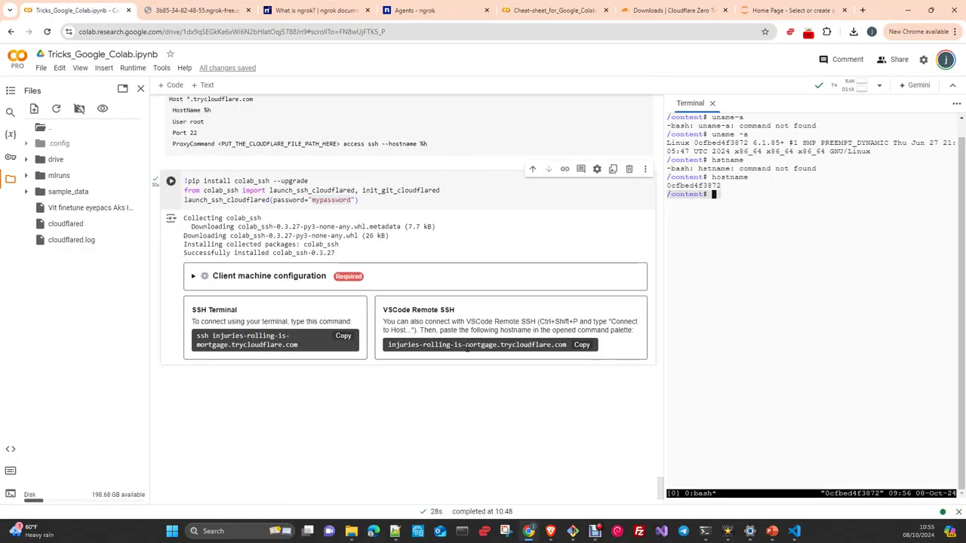
pyautogui.scroll(2, 470, 347)
pyautogui.scroll(1, 450, 327)
pyautogui.scroll(4, 450, 326)
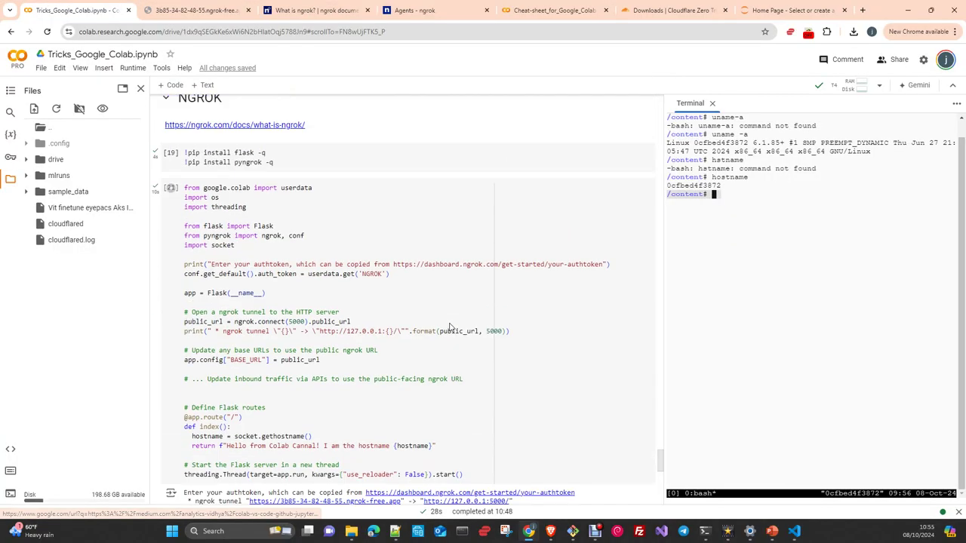
pyautogui.scroll(4, 450, 327)
pyautogui.scroll(4, 450, 327)
pyautogui.scroll(4, 450, 327)
pyautogui.scroll(5, 449, 327)
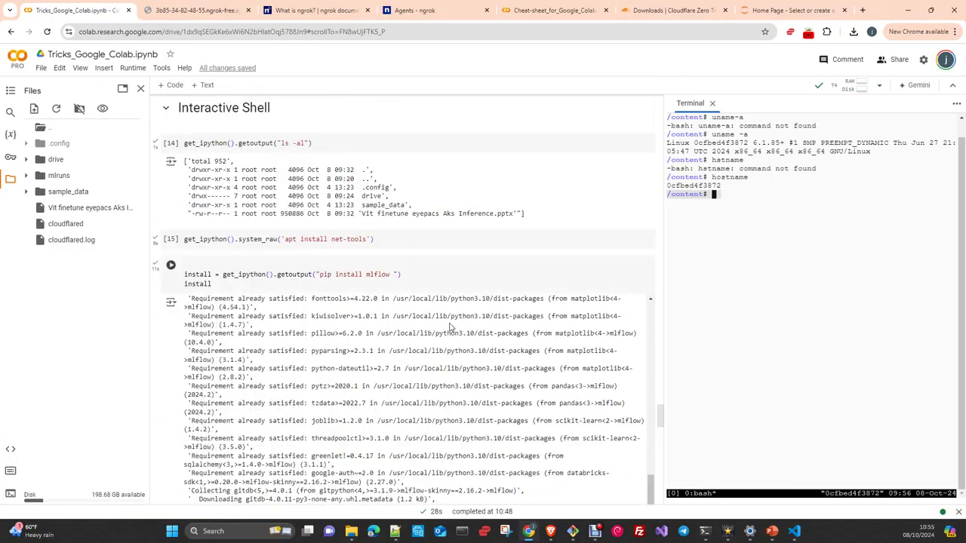
pyautogui.scroll(5, 449, 327)
pyautogui.scroll(2, 450, 327)
# Switch to the Cheat-sheet_for_Google_Colab notebook and return to the top of it.
pyautogui.click(545, 11)
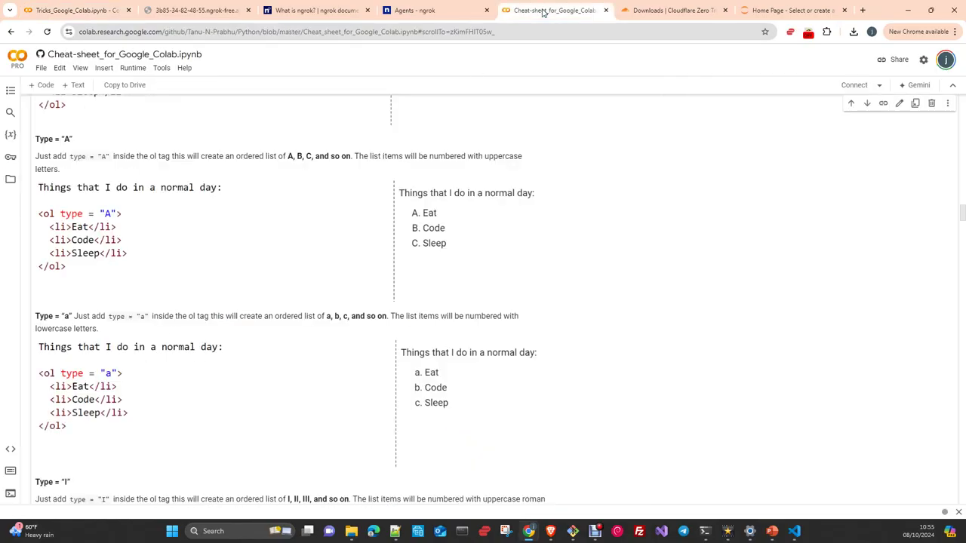
pyautogui.scroll(3, 286, 294)
pyautogui.scroll(4, 287, 294)
pyautogui.scroll(4, 287, 294)
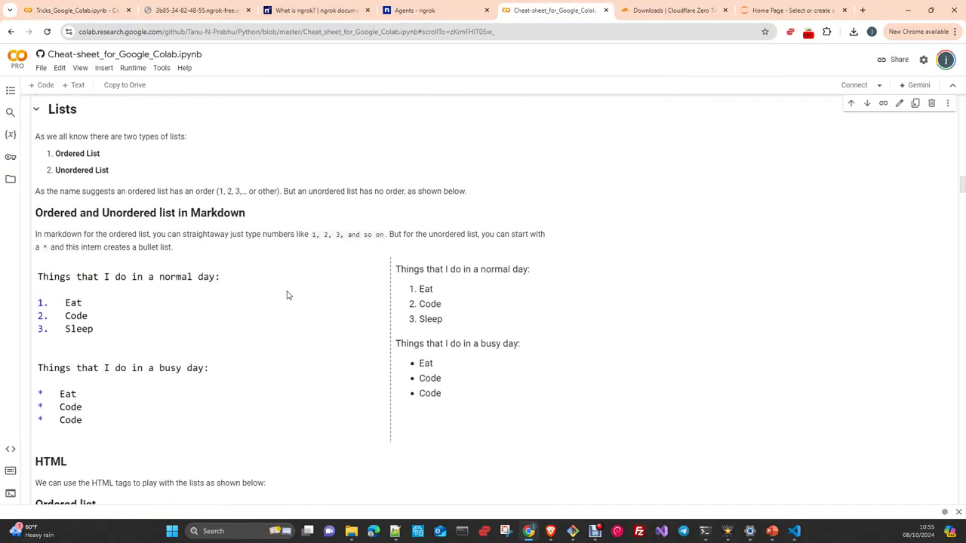
pyautogui.scroll(4, 287, 294)
# Read down through the Lists, images, code, tables and Mathematical formulas examples.
pyautogui.scroll(-4, 286, 295)
pyautogui.scroll(-2, 287, 295)
pyautogui.scroll(-2, 287, 294)
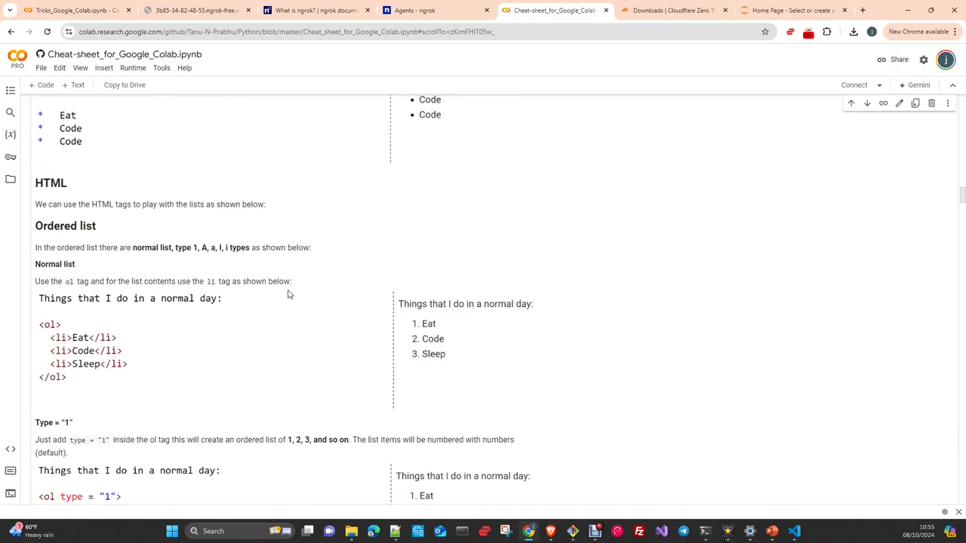
pyautogui.scroll(-1, 287, 295)
pyautogui.scroll(-4, 287, 295)
pyautogui.scroll(-3, 289, 293)
pyautogui.scroll(-1, 291, 291)
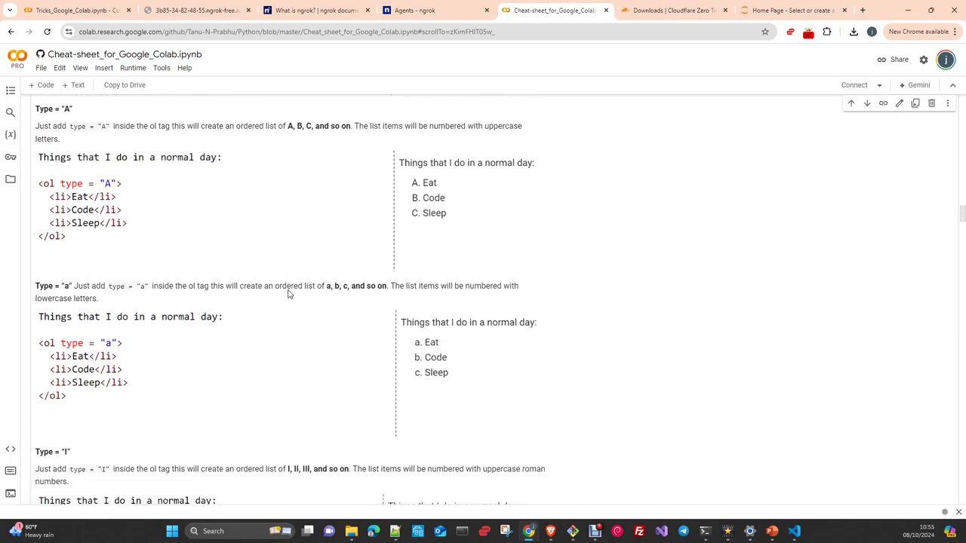
pyautogui.scroll(-2, 292, 289)
pyautogui.scroll(-2, 304, 291)
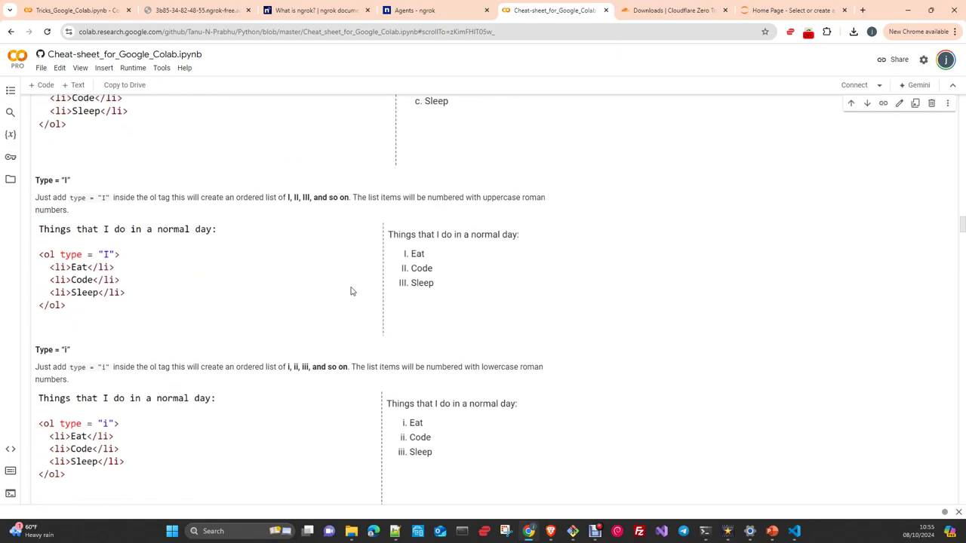
pyautogui.scroll(-3, 351, 291)
pyautogui.scroll(-2, 348, 290)
pyautogui.scroll(-2, 346, 288)
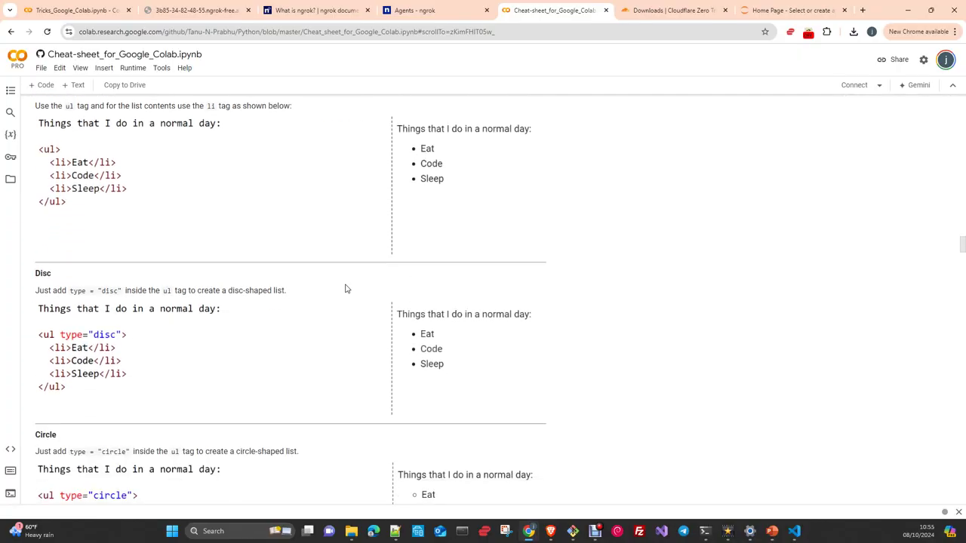
pyautogui.scroll(-2, 346, 289)
pyautogui.scroll(-1, 347, 288)
pyautogui.scroll(-1, 346, 288)
pyautogui.scroll(-1, 347, 288)
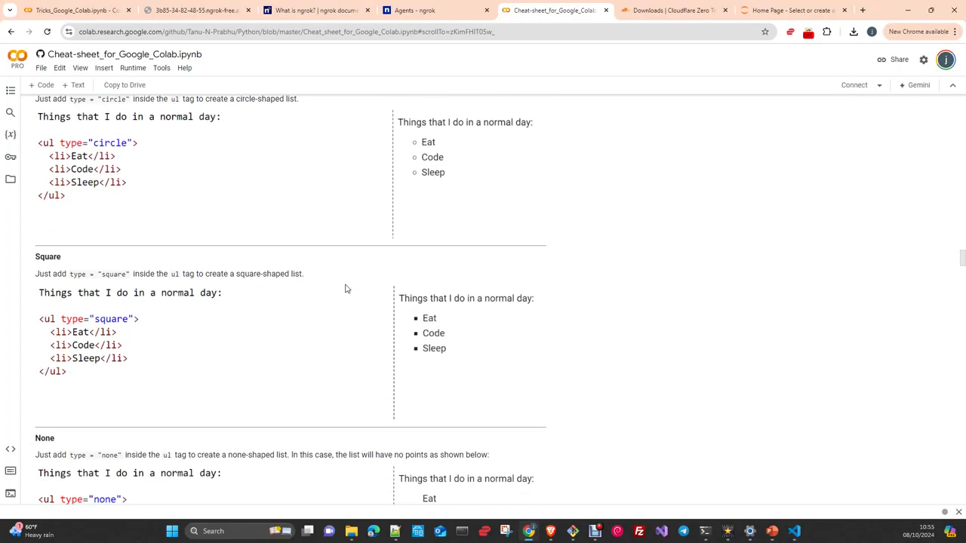
pyautogui.scroll(-2, 346, 289)
pyautogui.scroll(-1, 347, 288)
pyautogui.scroll(-1, 346, 288)
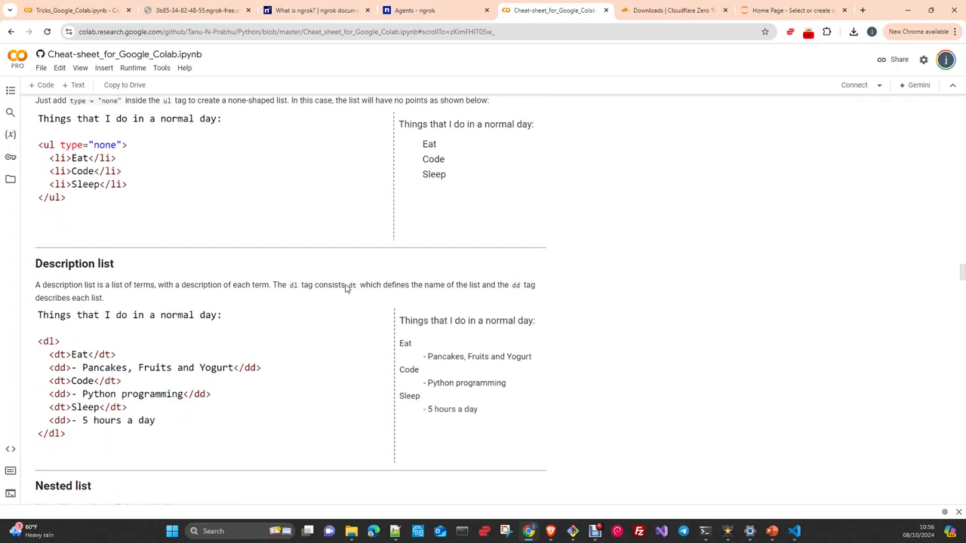
pyautogui.scroll(-3, 346, 288)
pyautogui.scroll(-2, 345, 291)
pyautogui.scroll(-2, 344, 292)
pyautogui.scroll(-2, 345, 295)
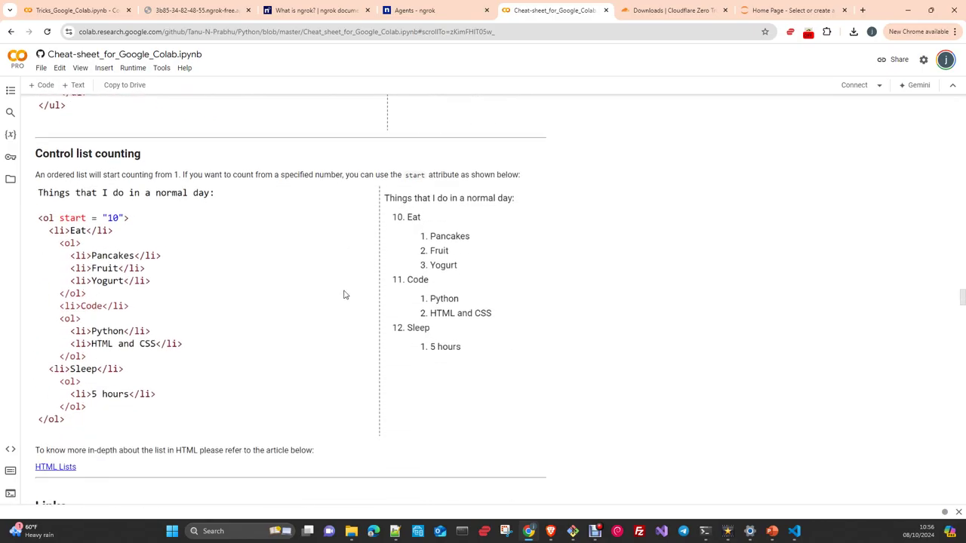
pyautogui.scroll(-2, 344, 294)
pyautogui.scroll(-2, 345, 294)
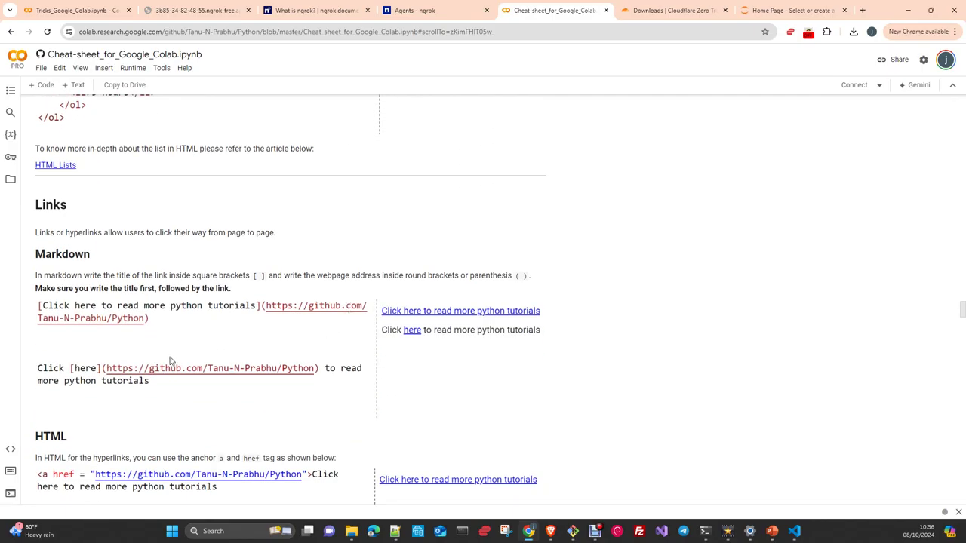
pyautogui.scroll(-2, 278, 358)
pyautogui.scroll(-3, 221, 309)
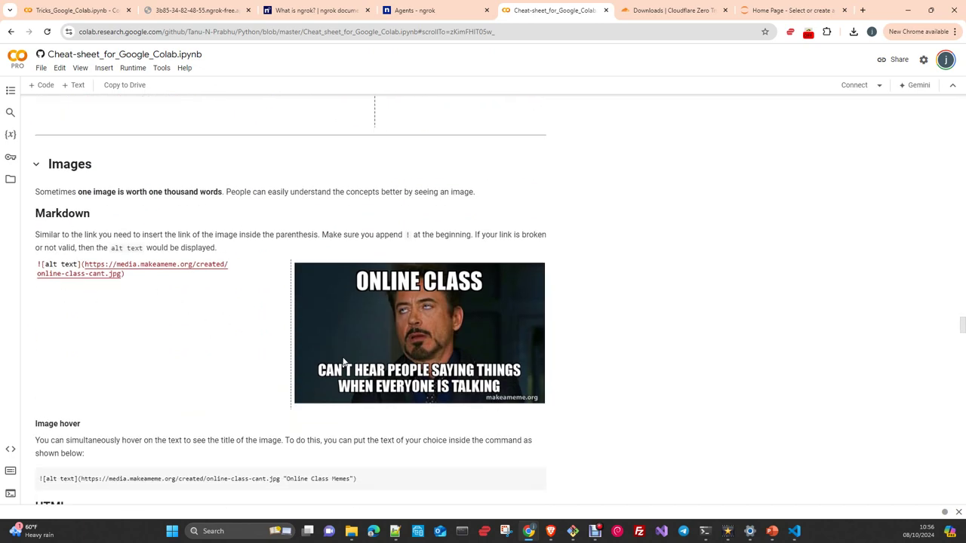
pyautogui.scroll(-2, 344, 360)
pyautogui.scroll(-3, 196, 366)
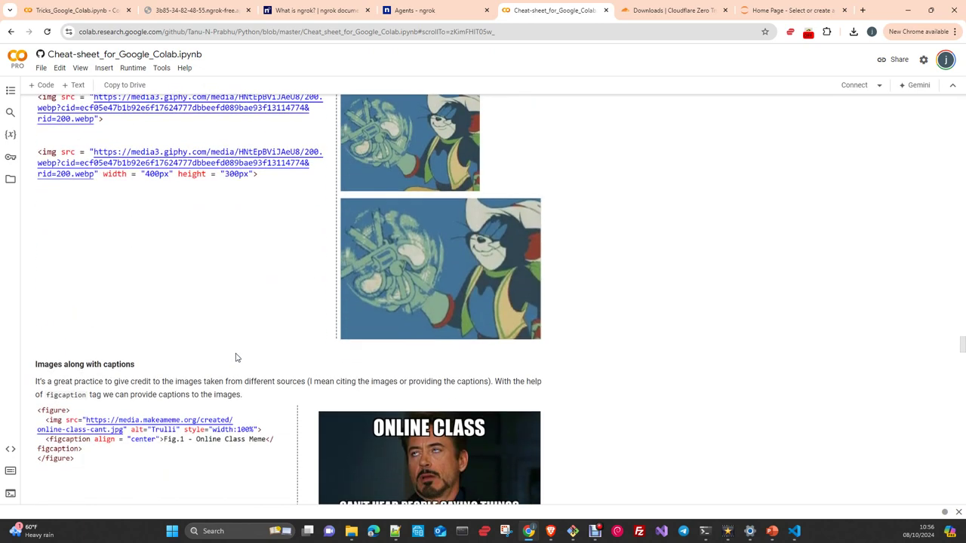
pyautogui.scroll(-2, 235, 353)
pyautogui.scroll(-3, 219, 362)
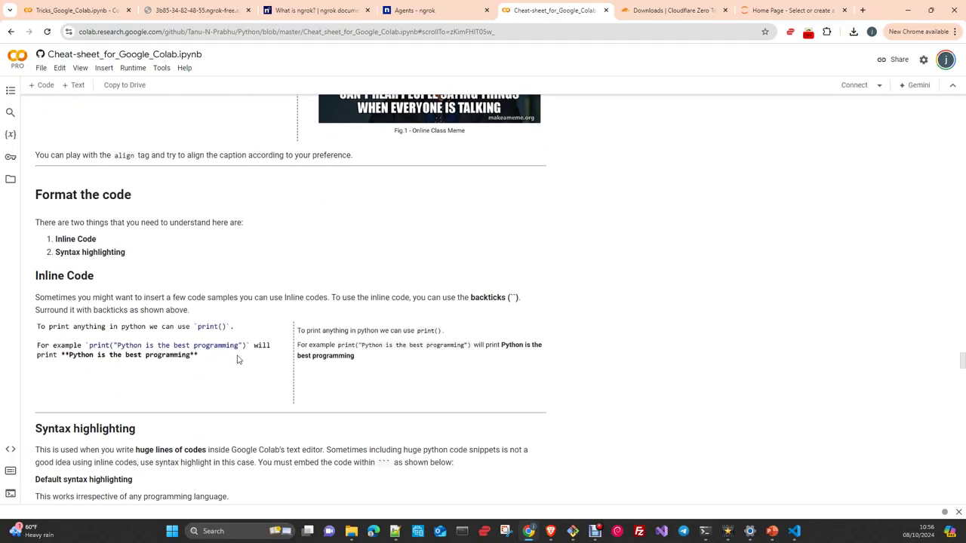
pyautogui.scroll(-2, 135, 360)
pyautogui.scroll(-1, 252, 347)
pyautogui.scroll(-1, 254, 355)
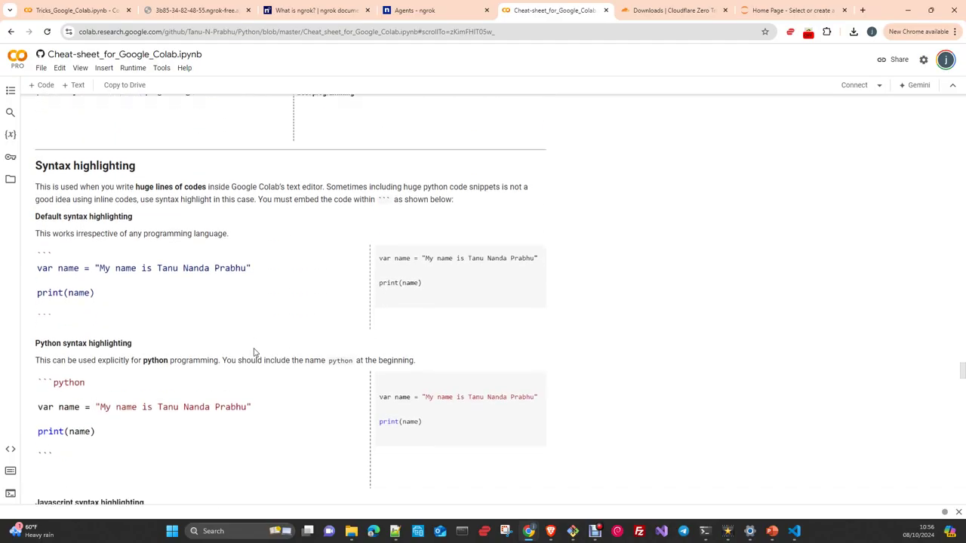
pyautogui.scroll(-1, 254, 352)
pyautogui.scroll(-2, 254, 352)
pyautogui.scroll(-1, 254, 352)
pyautogui.scroll(-1, 254, 352)
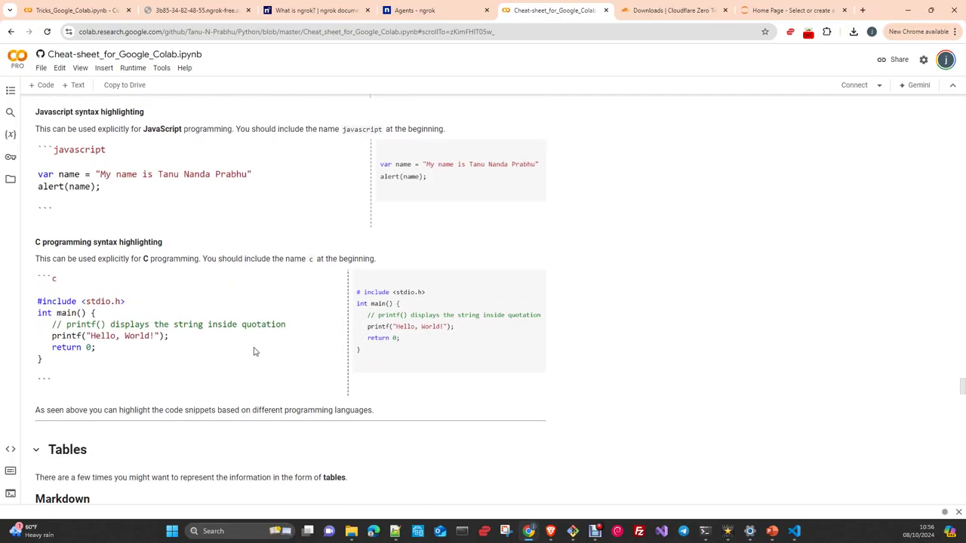
pyautogui.scroll(-1, 255, 350)
pyautogui.scroll(-1, 255, 350)
pyautogui.scroll(-3, 257, 354)
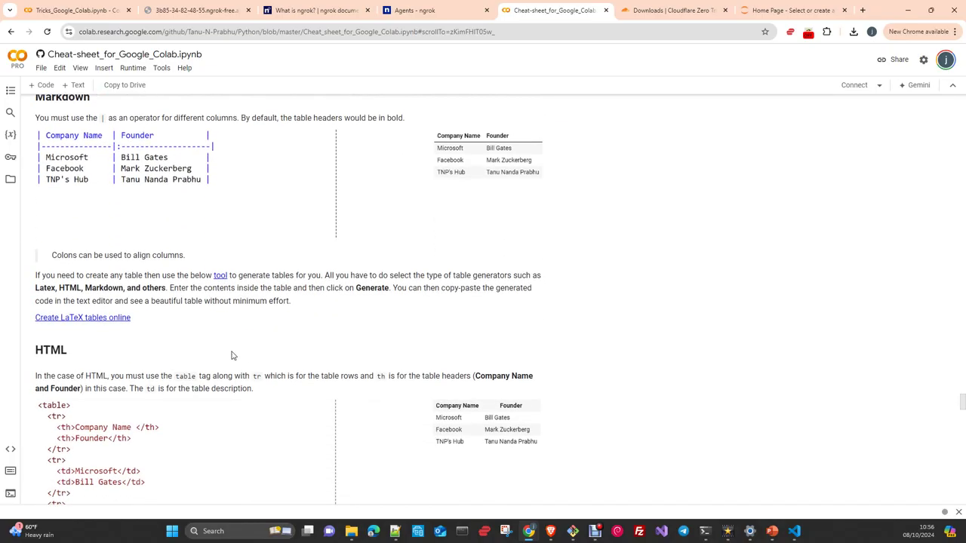
pyautogui.scroll(-2, 233, 354)
pyautogui.scroll(-2, 233, 355)
pyautogui.scroll(-2, 234, 353)
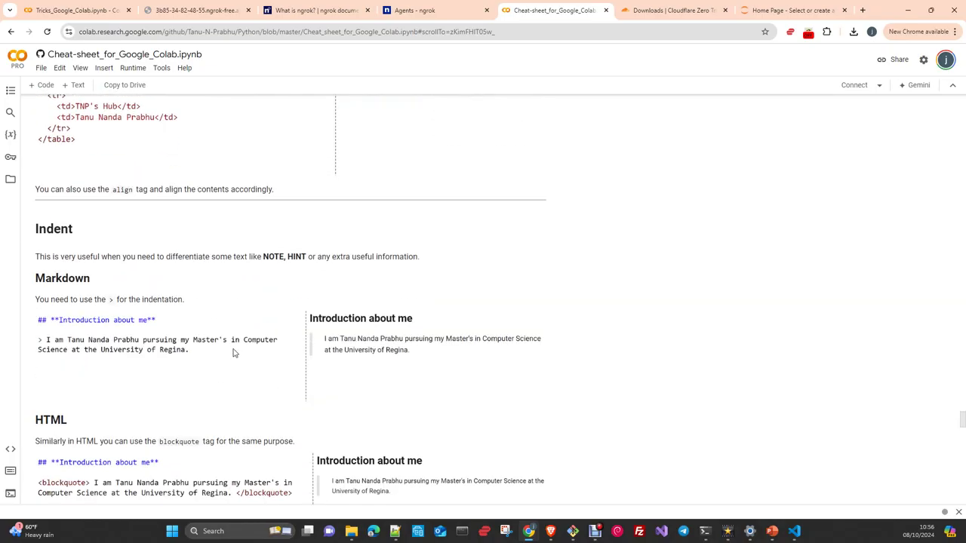
pyautogui.scroll(-1, 233, 353)
pyautogui.scroll(-1, 233, 352)
pyautogui.scroll(-1, 234, 353)
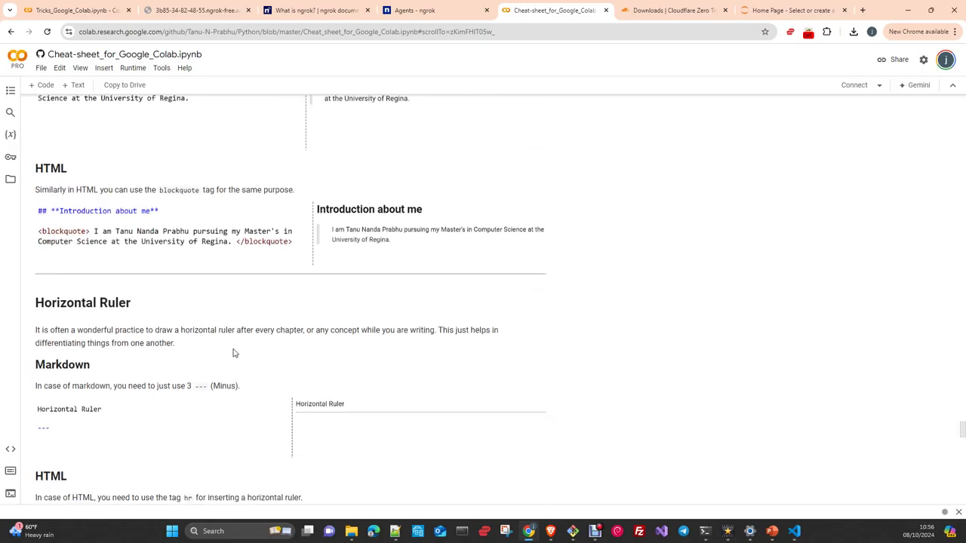
pyautogui.scroll(-2, 234, 352)
pyautogui.scroll(-1, 233, 352)
pyautogui.scroll(-1, 233, 353)
pyautogui.scroll(-1, 233, 352)
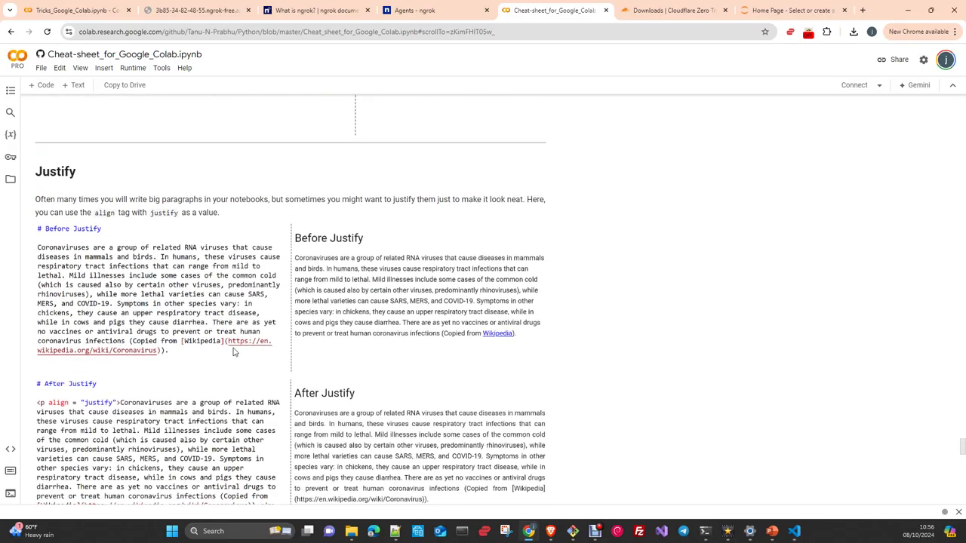
pyautogui.scroll(-2, 233, 352)
pyautogui.scroll(-1, 233, 353)
pyautogui.scroll(-2, 233, 352)
pyautogui.scroll(-1, 233, 353)
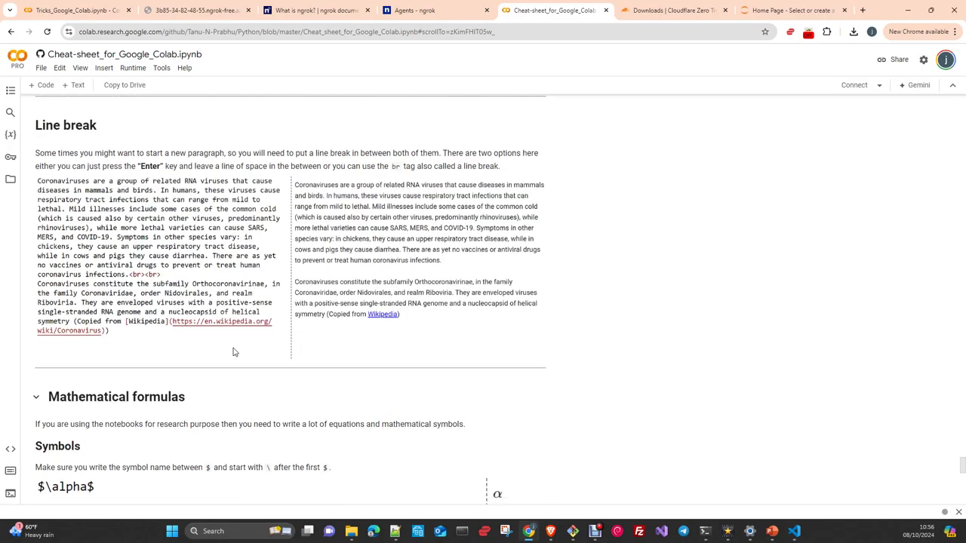
pyautogui.scroll(-1, 233, 352)
pyautogui.scroll(-2, 353, 369)
pyautogui.scroll(-2, 297, 369)
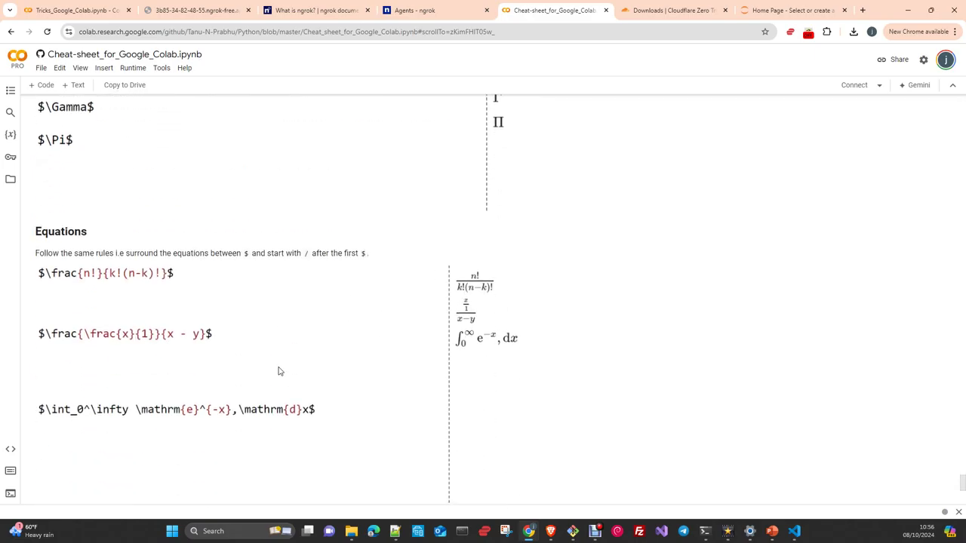
pyautogui.scroll(-2, 278, 369)
pyautogui.scroll(-1, 259, 367)
pyautogui.scroll(-1, 226, 378)
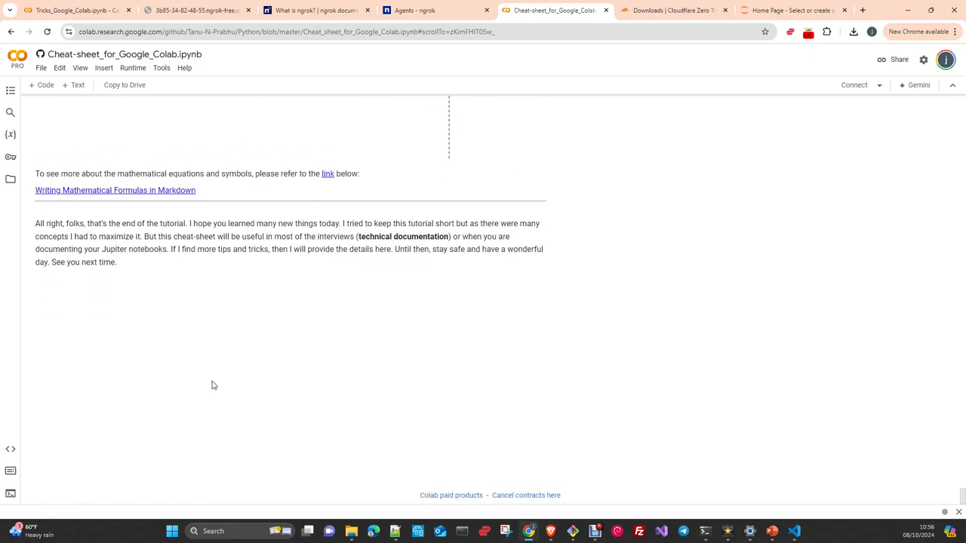
# Scroll back up to the syntax-highlighted Python, JavaScript and C code block examples.
pyautogui.scroll(2, 215, 381)
pyautogui.scroll(2, 220, 374)
pyautogui.scroll(2, 220, 375)
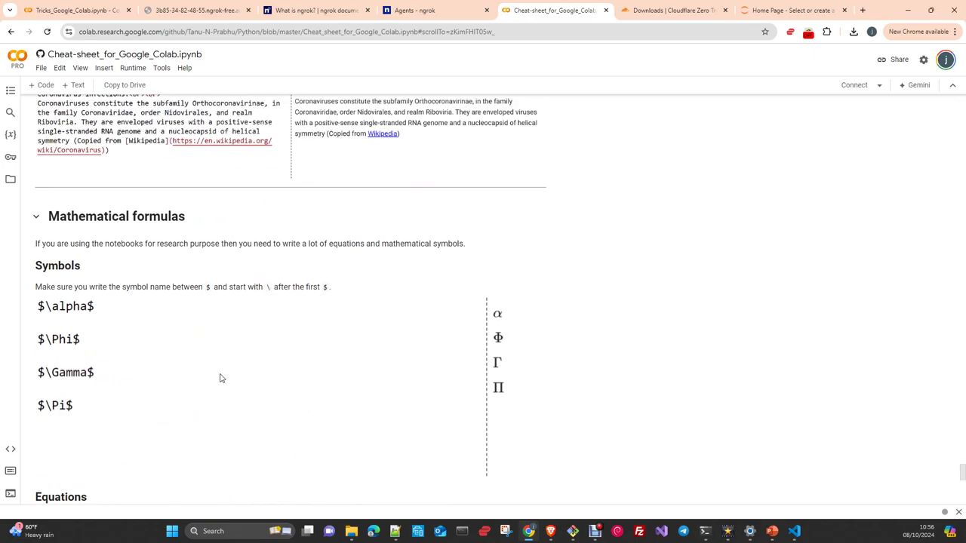
pyautogui.scroll(2, 220, 375)
pyautogui.scroll(2, 222, 377)
pyautogui.scroll(2, 220, 378)
pyautogui.scroll(1, 220, 377)
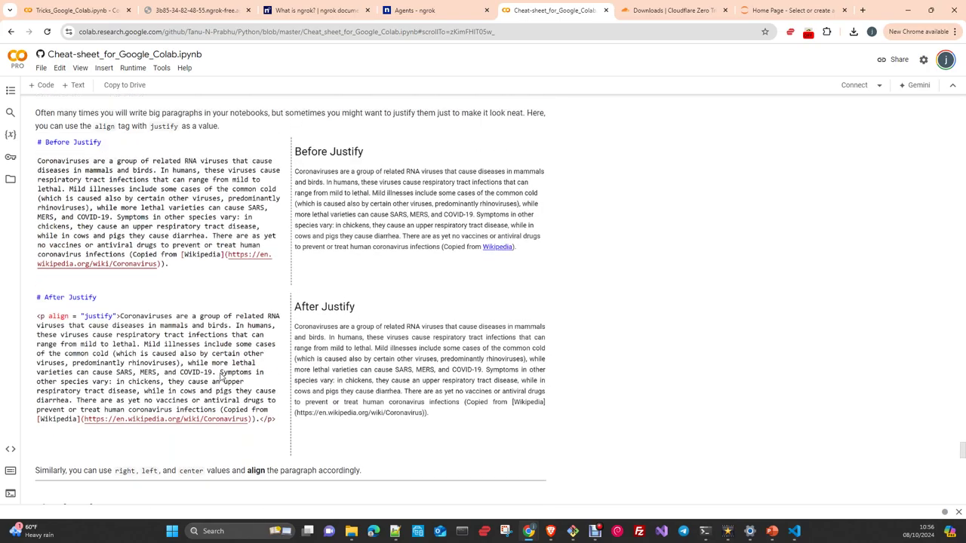
pyautogui.scroll(4, 221, 377)
pyautogui.scroll(3, 221, 378)
pyautogui.scroll(1, 221, 377)
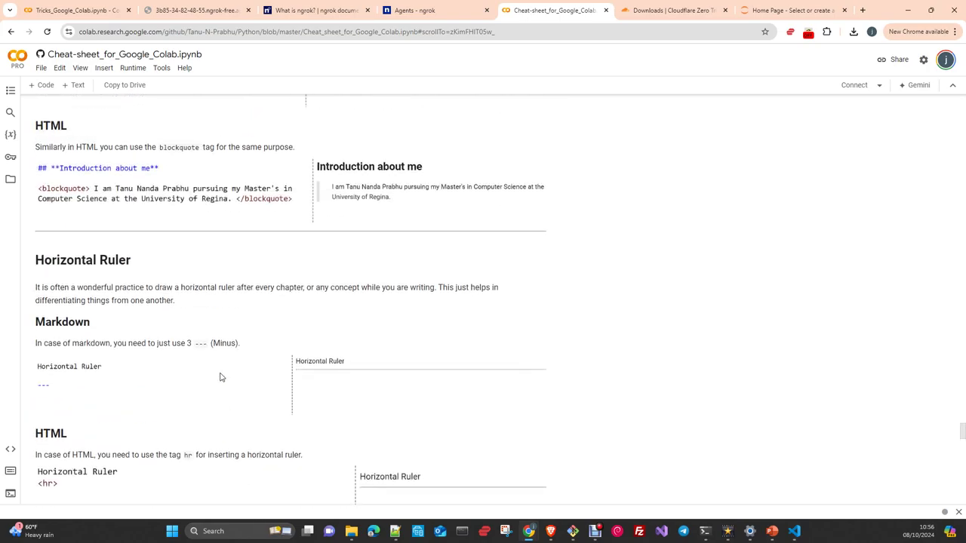
pyautogui.scroll(3, 231, 371)
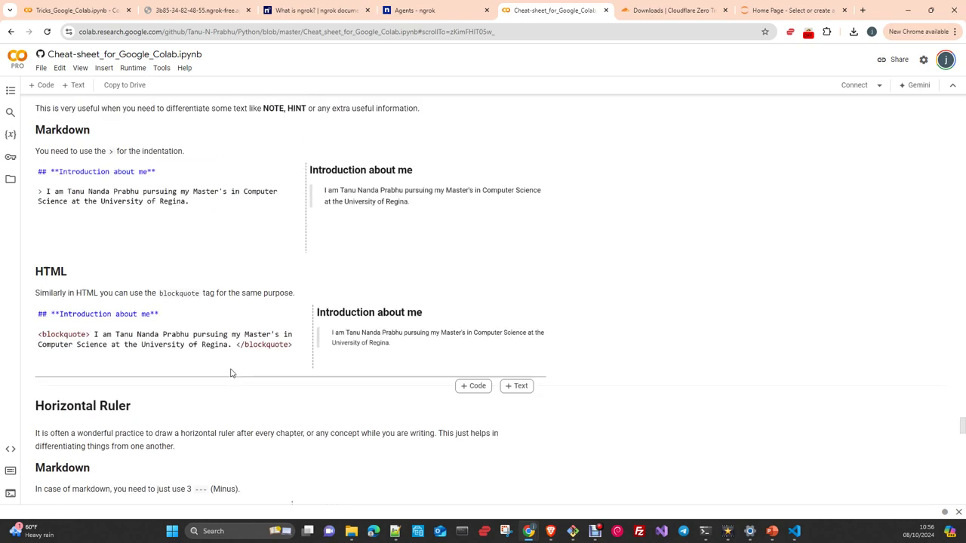
pyautogui.scroll(3, 231, 370)
pyautogui.scroll(2, 232, 364)
pyautogui.scroll(2, 232, 364)
pyautogui.scroll(2, 233, 362)
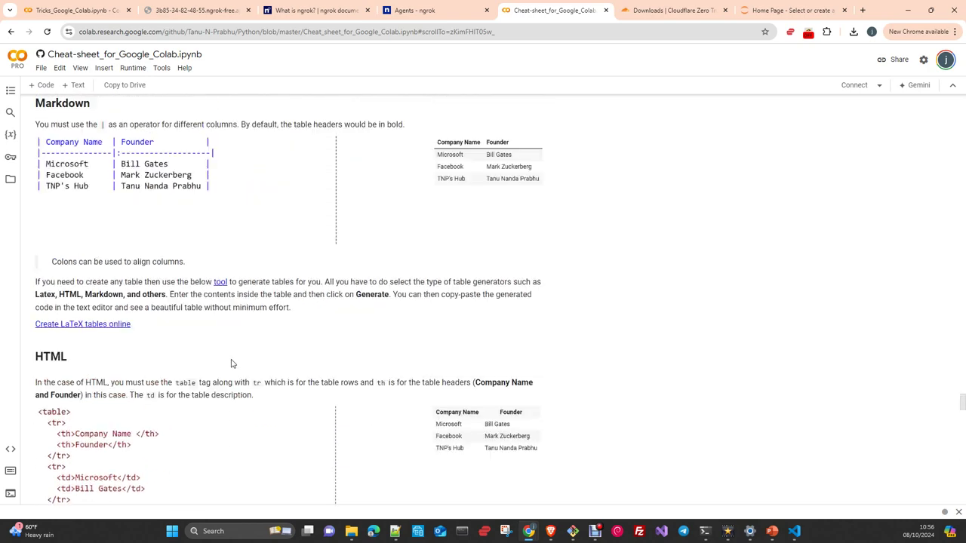
pyautogui.scroll(2, 234, 362)
pyautogui.scroll(2, 231, 370)
pyautogui.scroll(3, 231, 372)
pyautogui.scroll(2, 231, 373)
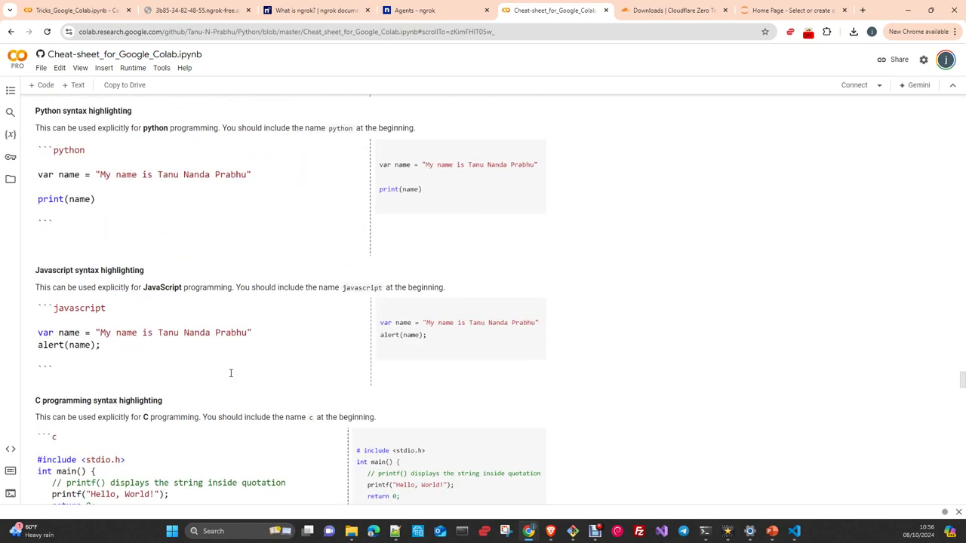
pyautogui.scroll(1, 230, 372)
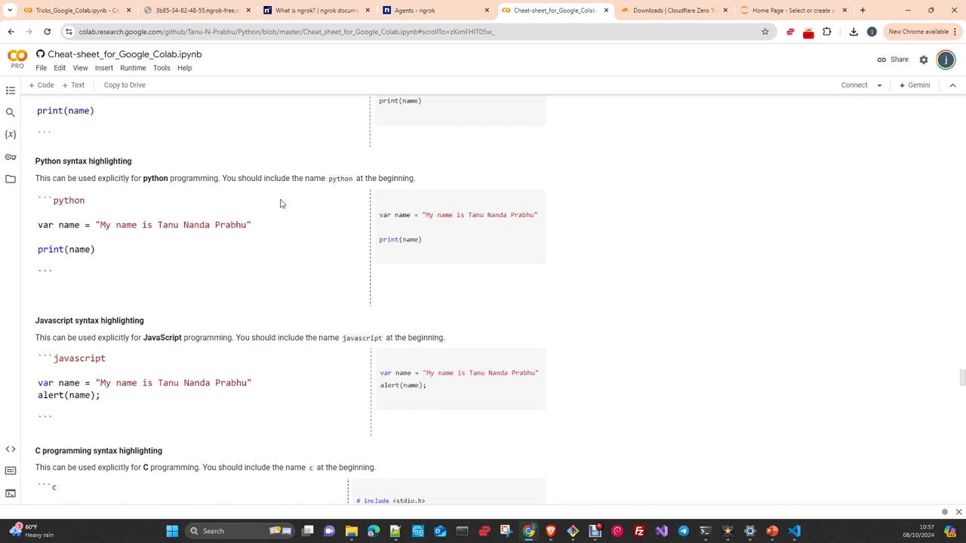
pyautogui.scroll(3, 243, 228)
pyautogui.scroll(2, 243, 228)
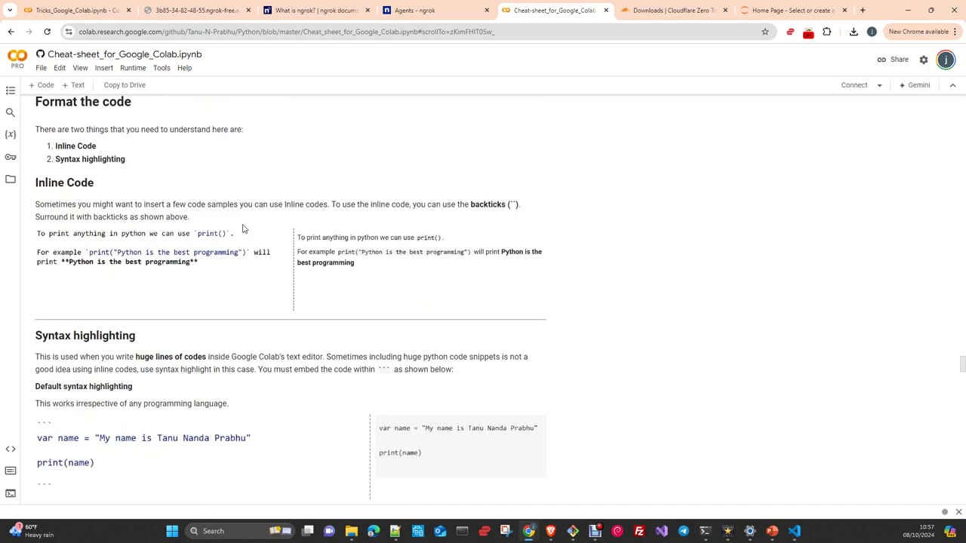
pyautogui.scroll(2, 242, 226)
pyautogui.scroll(1, 241, 227)
pyautogui.scroll(3, 191, 222)
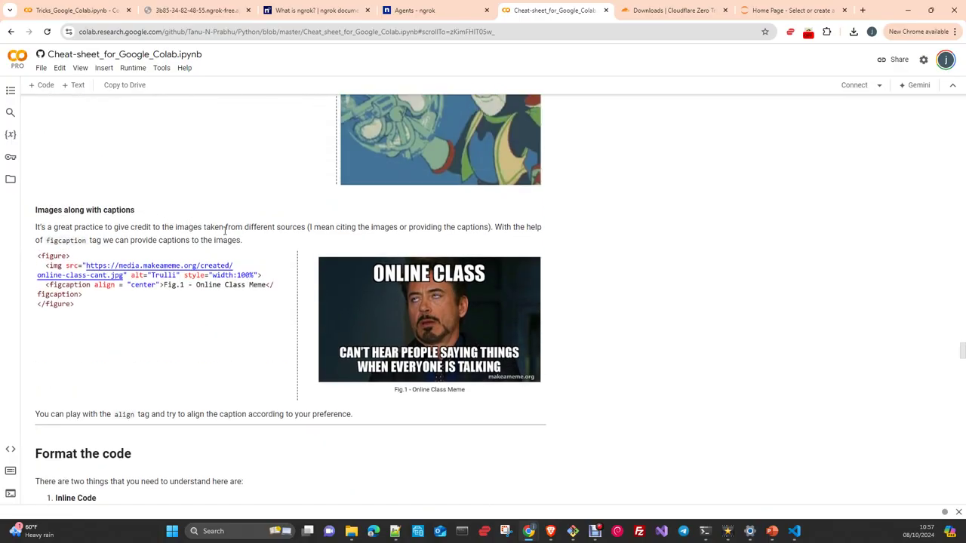
pyautogui.scroll(1, 129, 201)
pyautogui.scroll(1, 170, 198)
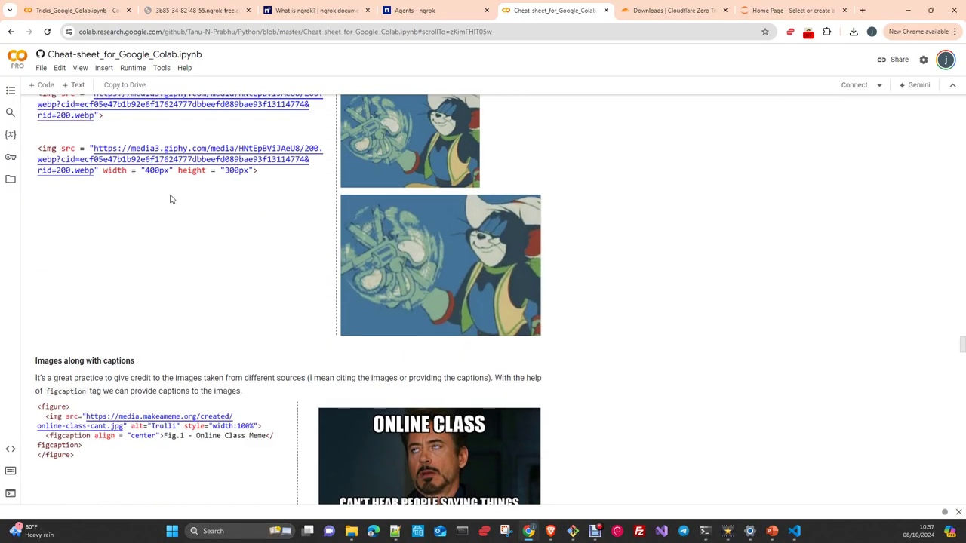
pyautogui.scroll(1, 204, 214)
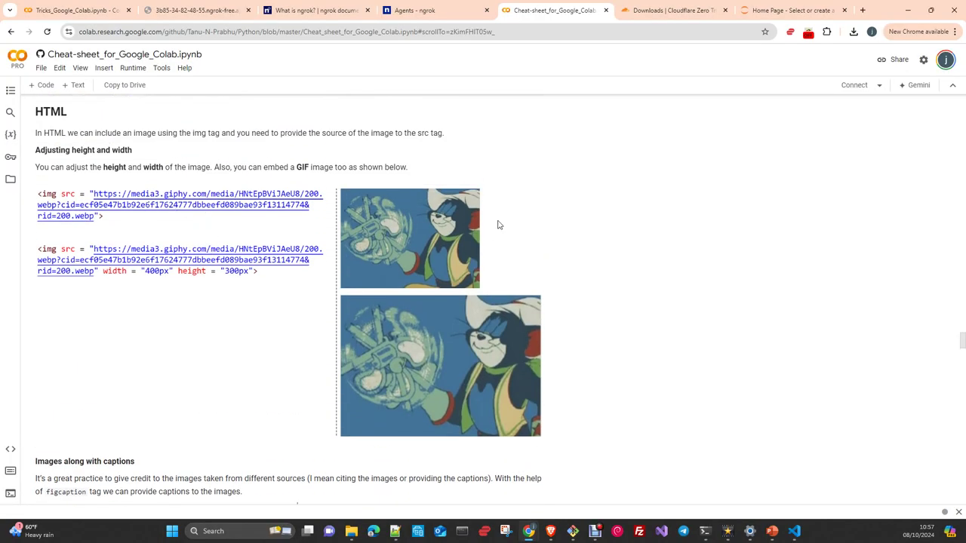
pyautogui.scroll(1, 510, 224)
pyautogui.scroll(3, 509, 222)
pyautogui.scroll(2, 502, 214)
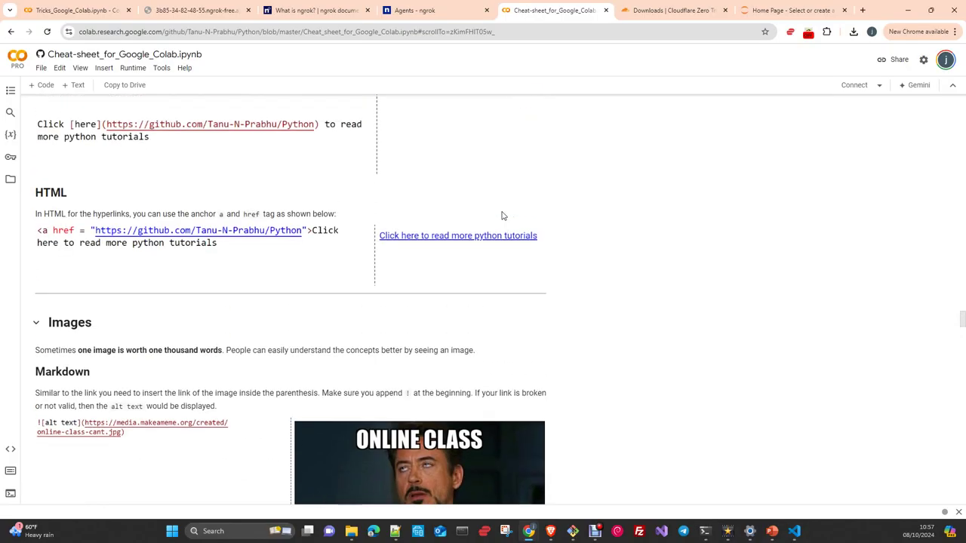
pyautogui.scroll(2, 501, 217)
pyautogui.scroll(2, 503, 215)
pyautogui.scroll(2, 503, 215)
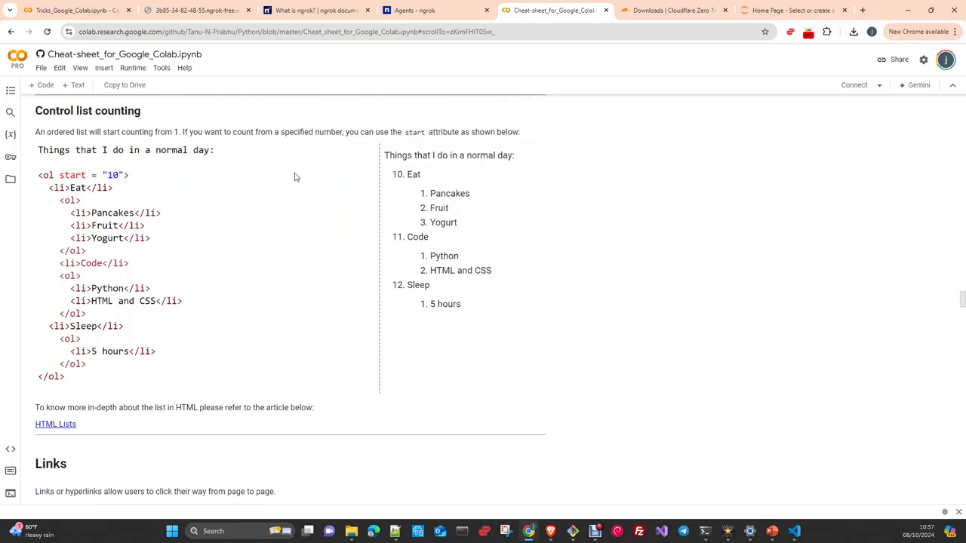
pyautogui.scroll(2, 295, 179)
pyautogui.scroll(3, 294, 178)
pyautogui.scroll(2, 295, 180)
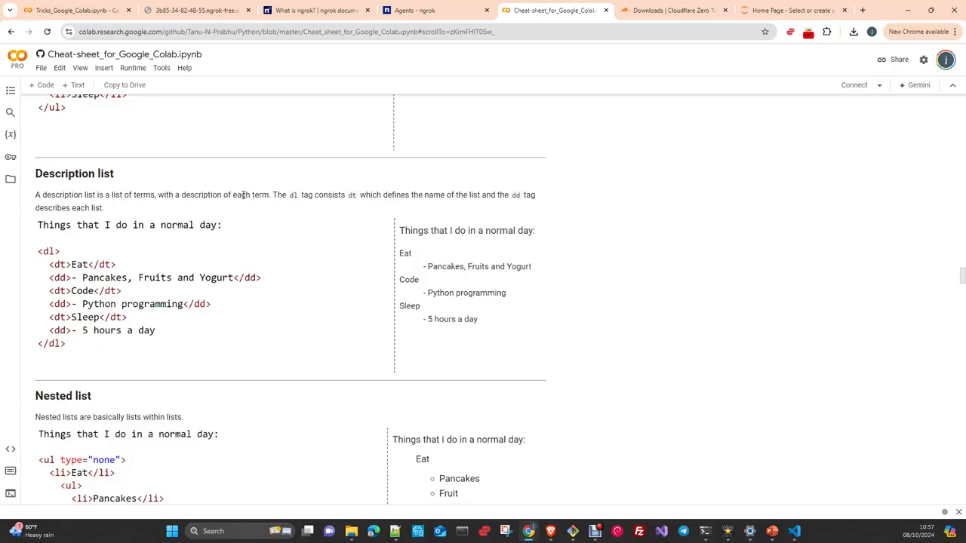
pyautogui.scroll(-2, 243, 195)
pyautogui.scroll(-1, 243, 195)
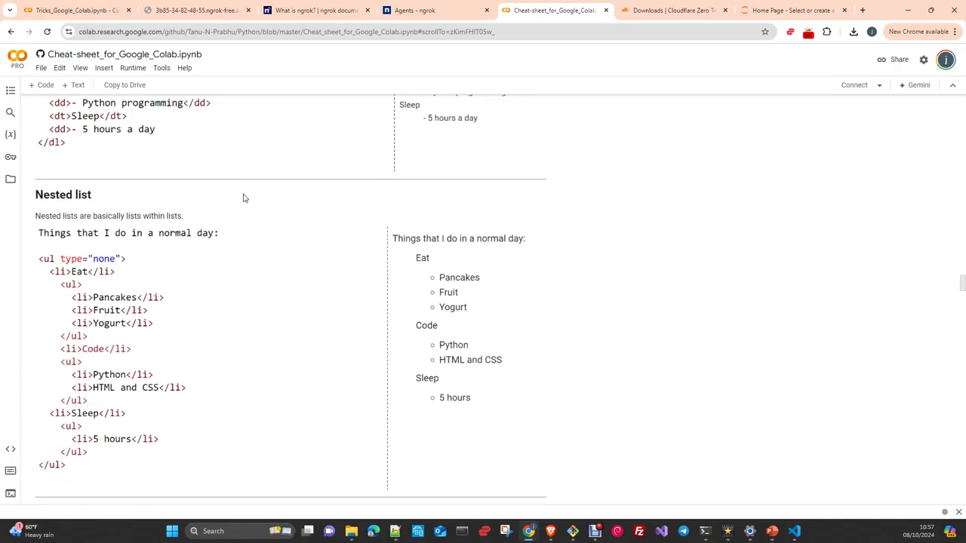
pyautogui.scroll(2, 827, 340)
pyautogui.scroll(4, 841, 339)
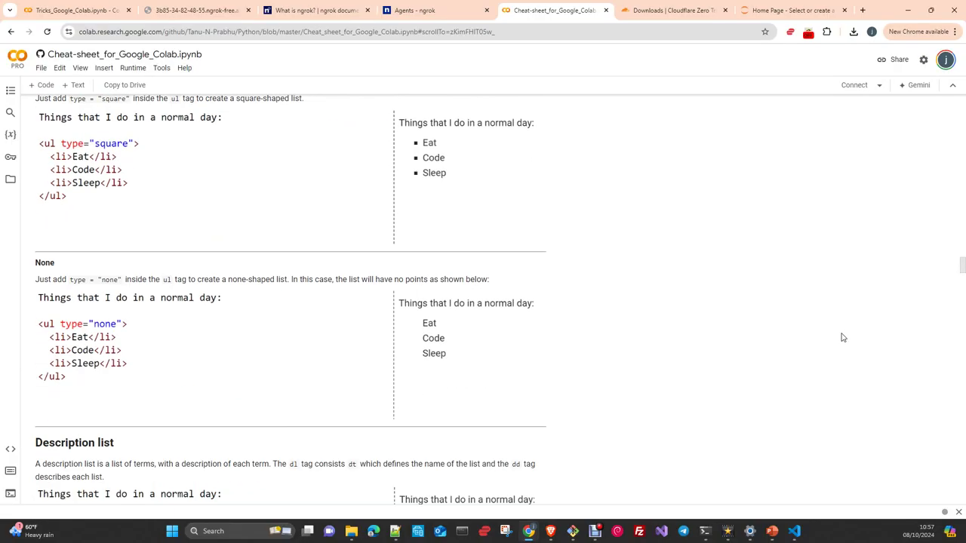
pyautogui.scroll(-4, 842, 335)
pyautogui.scroll(-5, 842, 332)
pyautogui.scroll(-5, 840, 333)
pyautogui.scroll(-5, 840, 334)
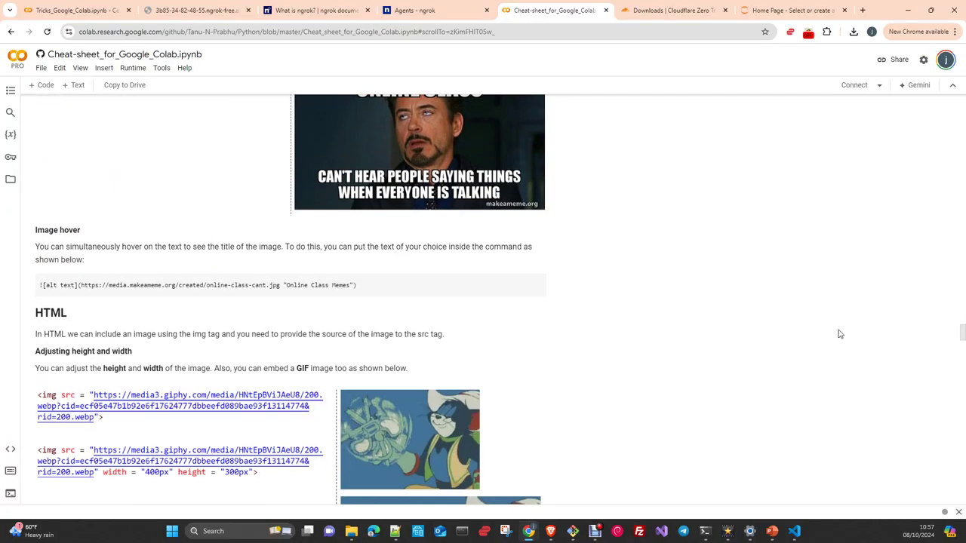
pyautogui.scroll(-5, 840, 335)
pyautogui.scroll(-5, 840, 334)
pyautogui.scroll(-4, 839, 334)
pyautogui.scroll(-3, 839, 334)
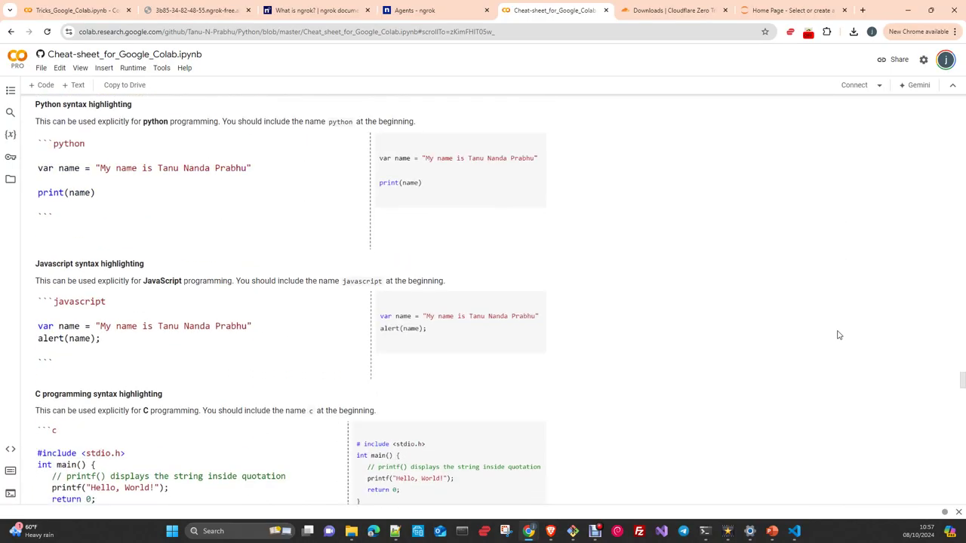
pyautogui.scroll(-3, 839, 335)
pyautogui.scroll(-3, 839, 335)
pyautogui.scroll(-3, 839, 335)
pyautogui.scroll(-1, 838, 335)
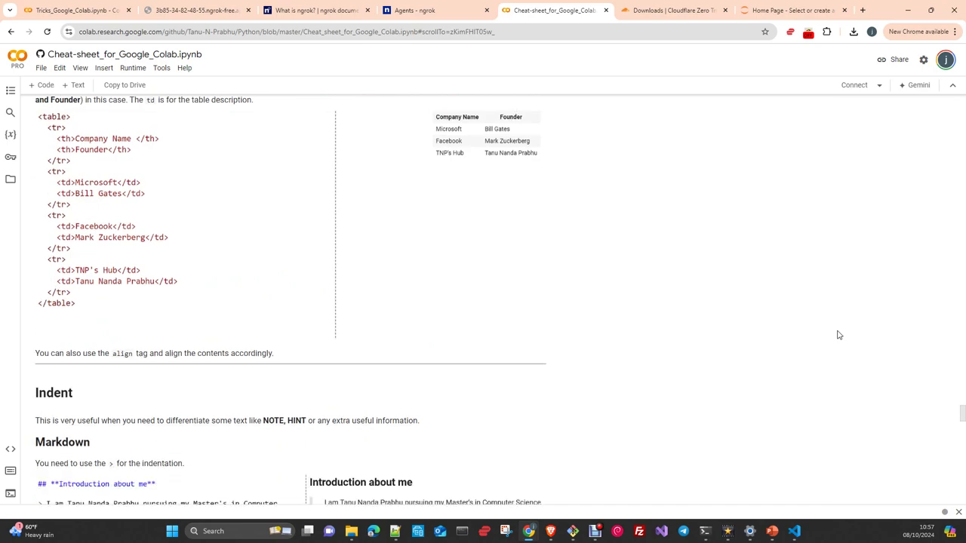
pyautogui.scroll(-3, 838, 335)
pyautogui.scroll(-3, 839, 335)
pyautogui.scroll(-1, 839, 335)
pyautogui.scroll(-2, 838, 335)
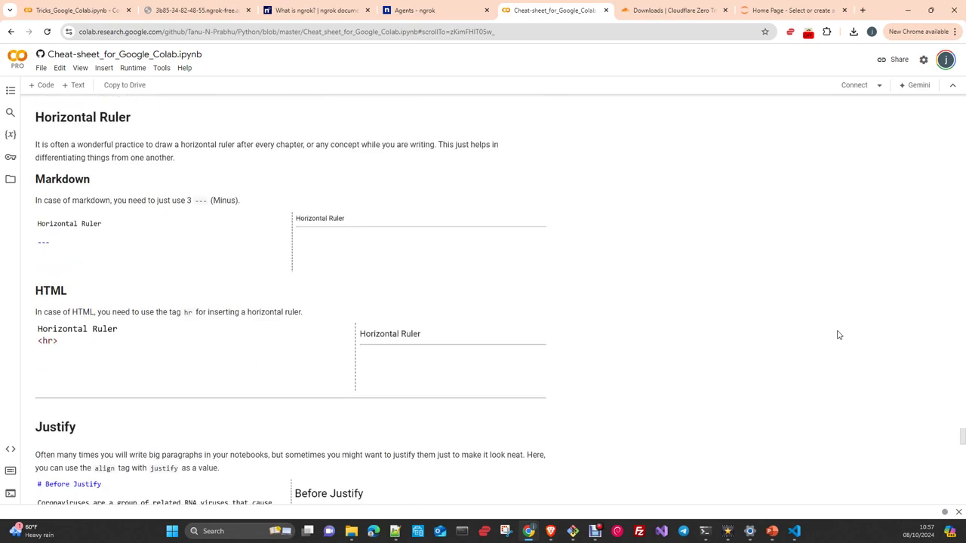
pyautogui.scroll(-1, 838, 335)
pyautogui.scroll(-3, 838, 335)
pyautogui.scroll(-3, 839, 335)
pyautogui.scroll(-4, 838, 335)
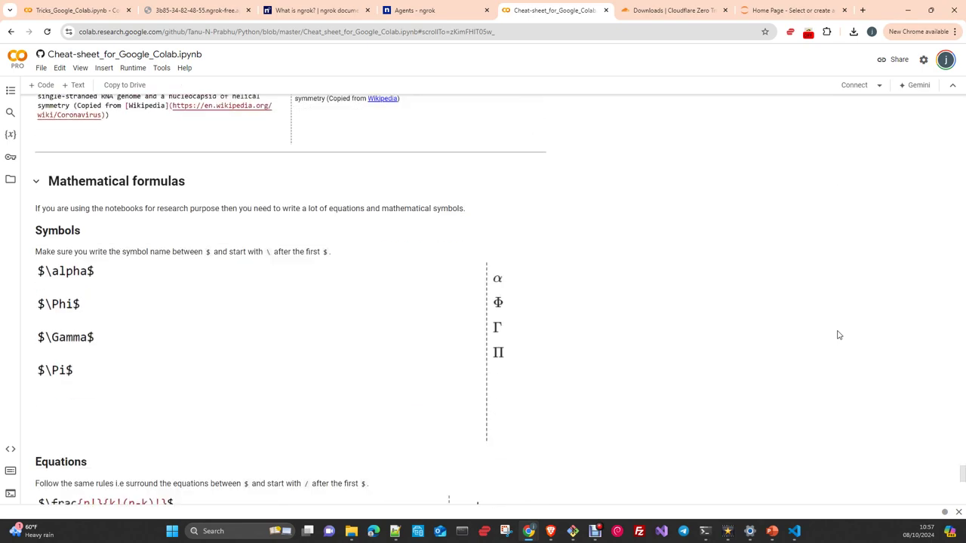
pyautogui.scroll(-3, 838, 335)
pyautogui.scroll(-3, 838, 335)
pyautogui.scroll(-1, 838, 335)
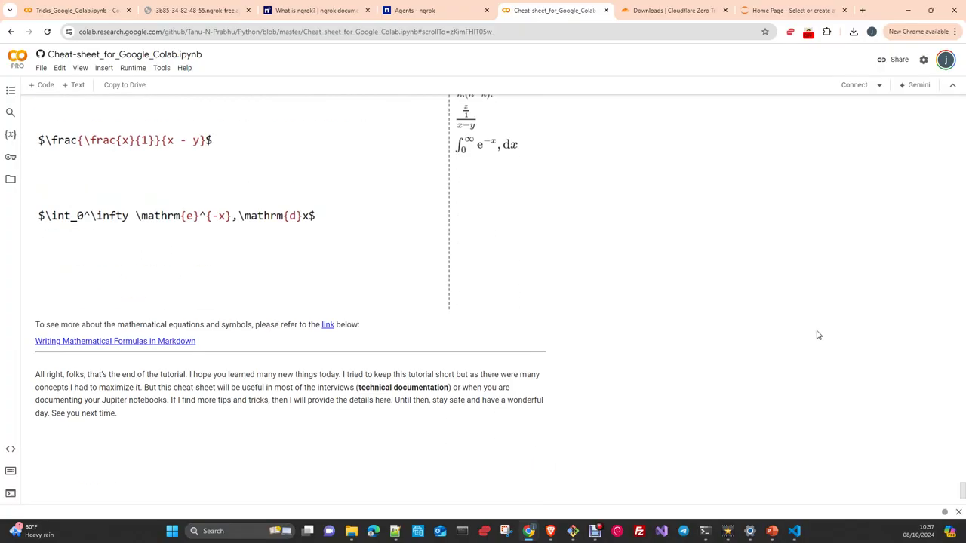
pyautogui.scroll(-3, 818, 335)
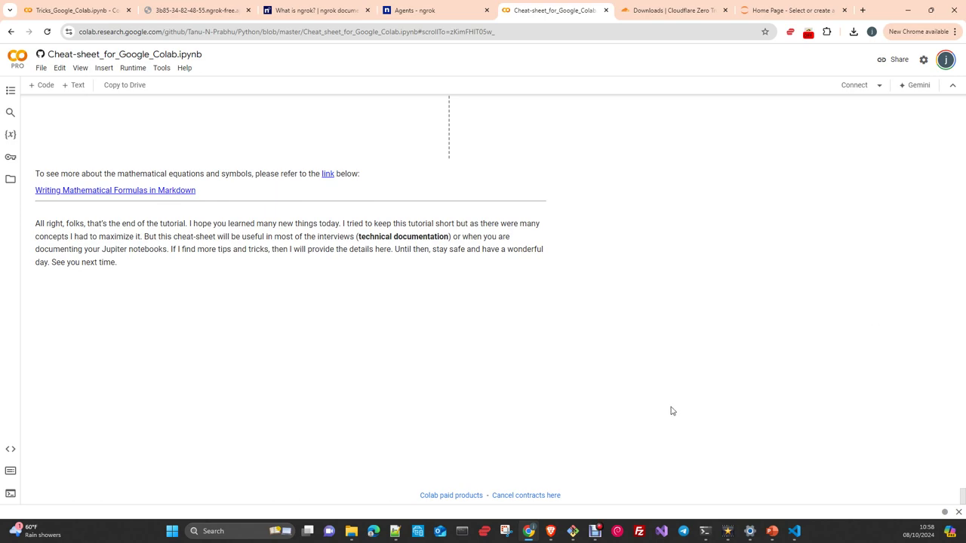
pyautogui.scroll(5, 433, 368)
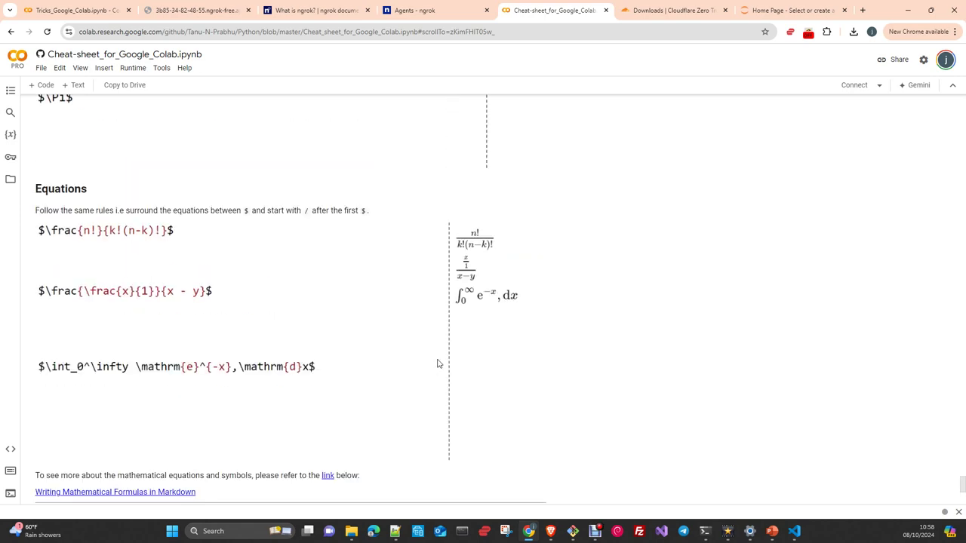
pyautogui.scroll(5, 434, 367)
pyautogui.scroll(5, 435, 365)
pyautogui.scroll(5, 438, 363)
pyautogui.scroll(5, 438, 361)
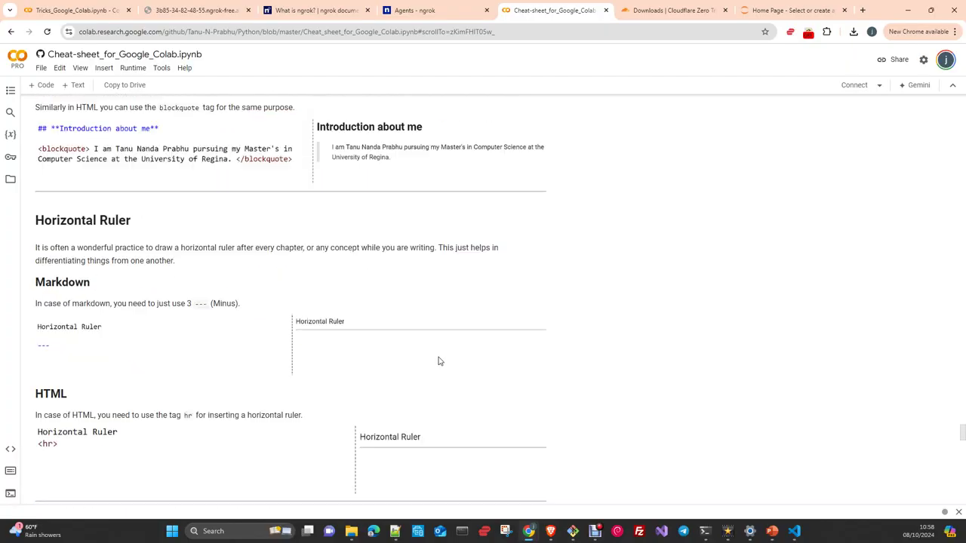
pyautogui.scroll(5, 437, 361)
# Switch to the Tricks_Google_Colab.ipynb notebook and scroll up through it.
pyautogui.click(75, 10)
pyautogui.scroll(5, 285, 273)
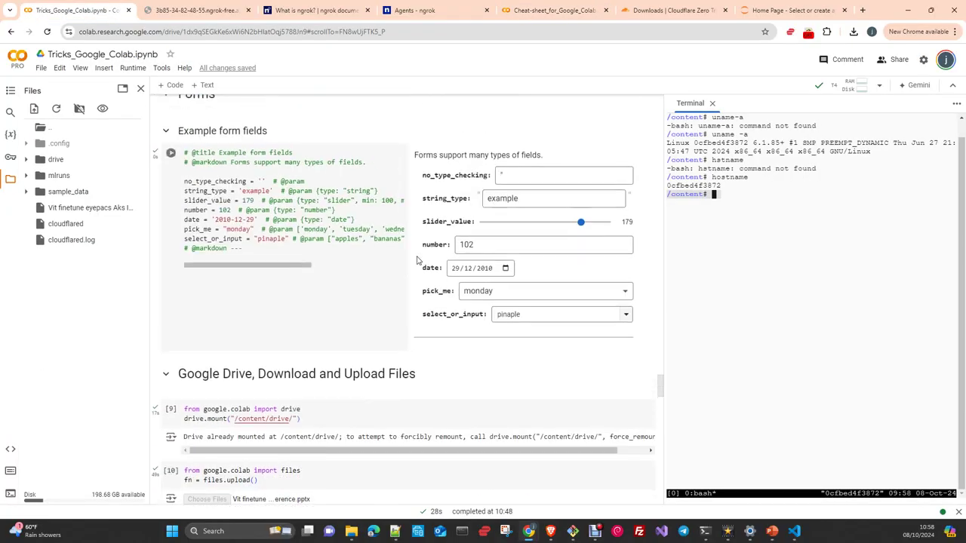
pyautogui.scroll(2, 317, 264)
pyautogui.scroll(5, 363, 252)
pyautogui.scroll(5, 409, 237)
pyautogui.scroll(5, 410, 237)
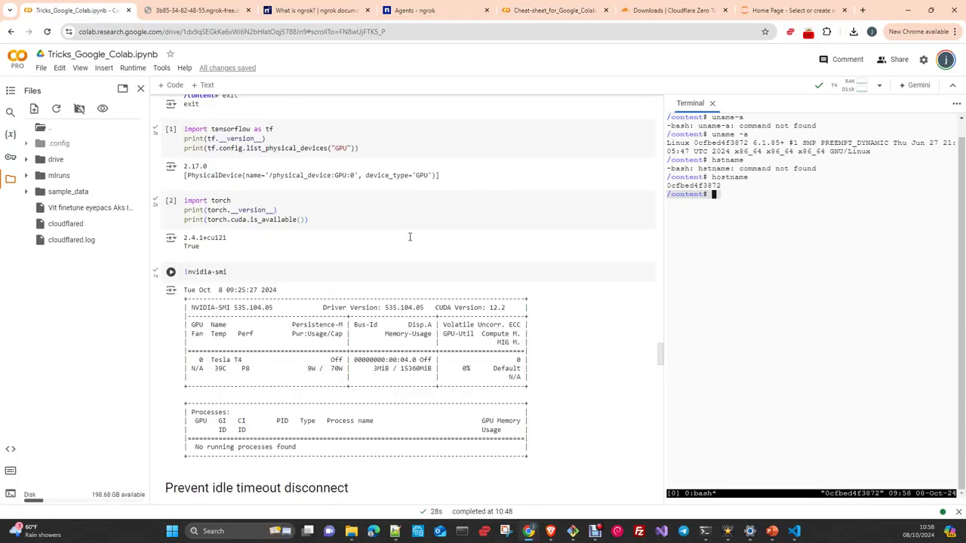
pyautogui.scroll(3, 411, 238)
pyautogui.scroll(2, 413, 238)
pyautogui.scroll(5, 413, 239)
pyautogui.scroll(5, 412, 239)
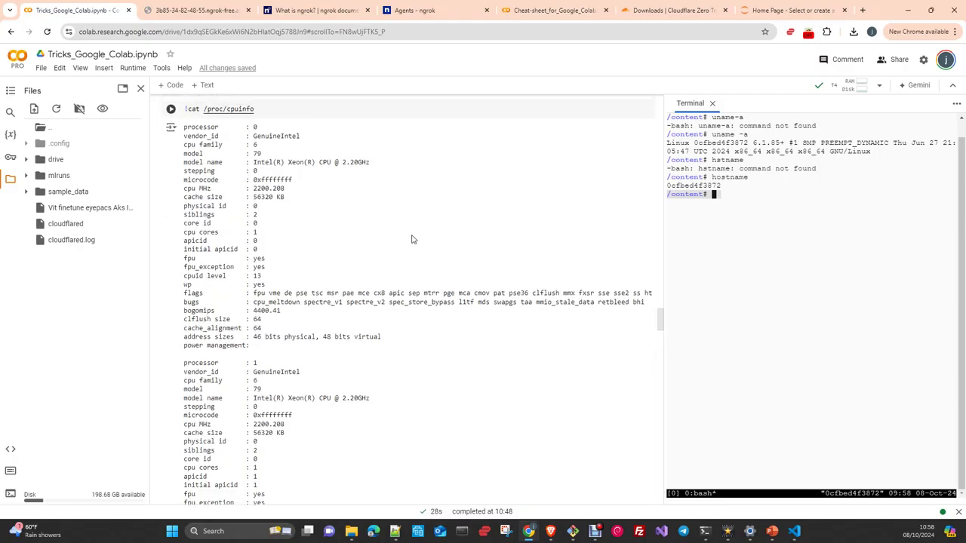
pyautogui.scroll(5, 412, 239)
pyautogui.scroll(5, 412, 240)
pyautogui.scroll(5, 413, 238)
pyautogui.scroll(5, 412, 236)
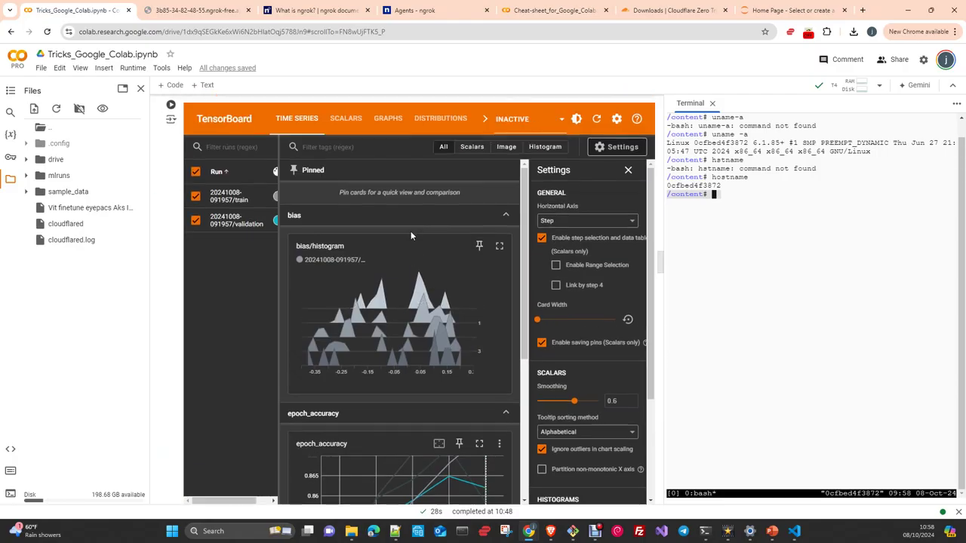
pyautogui.scroll(5, 410, 236)
pyautogui.scroll(5, 410, 235)
pyautogui.scroll(2, 411, 234)
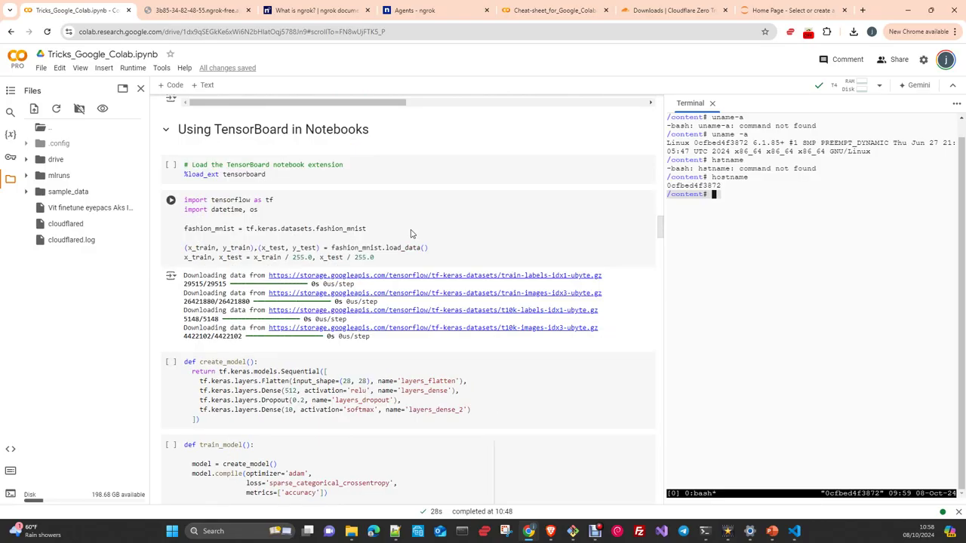
pyautogui.scroll(3, 412, 233)
pyautogui.scroll(3, 411, 233)
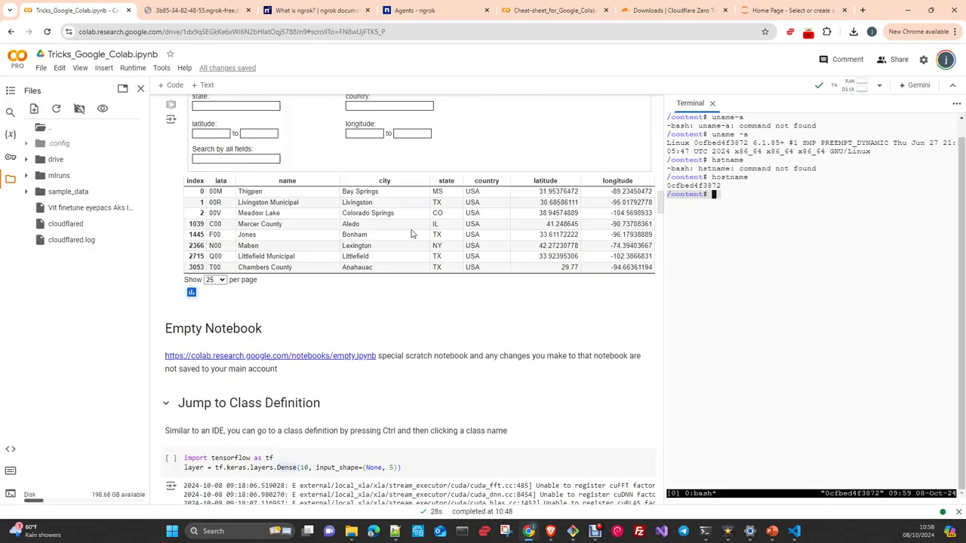
pyautogui.scroll(2, 411, 233)
pyautogui.scroll(3, 412, 233)
pyautogui.scroll(4, 412, 233)
pyautogui.scroll(3, 411, 234)
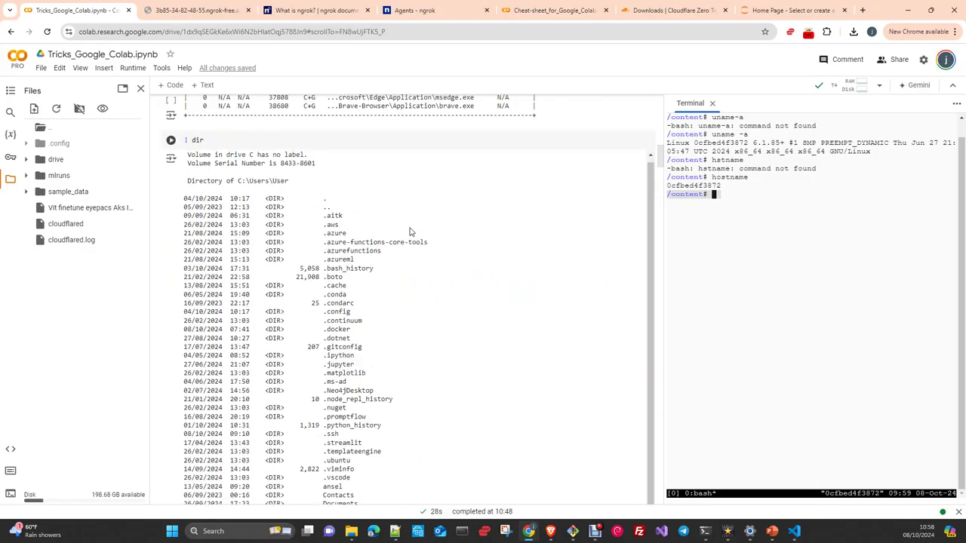
pyautogui.scroll(1, 411, 233)
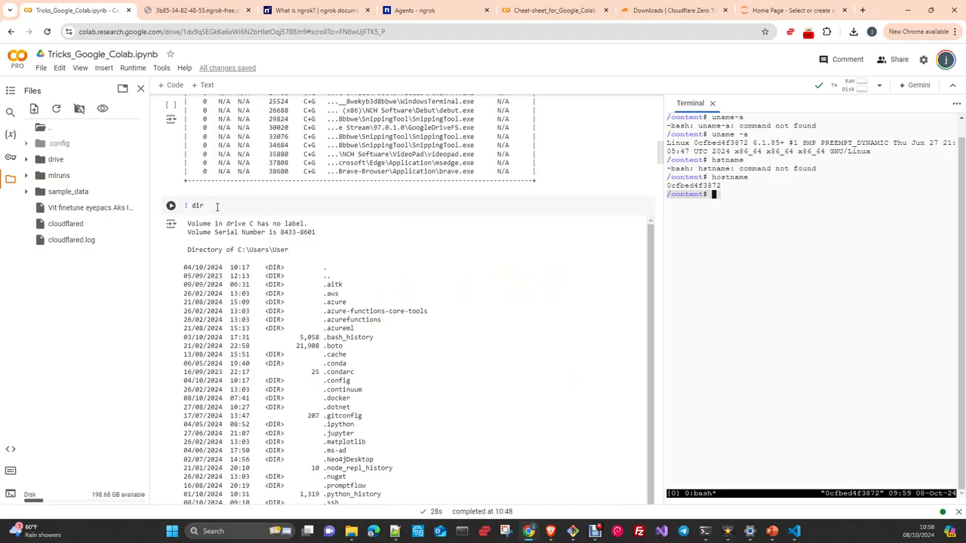
pyautogui.scroll(3, 216, 206)
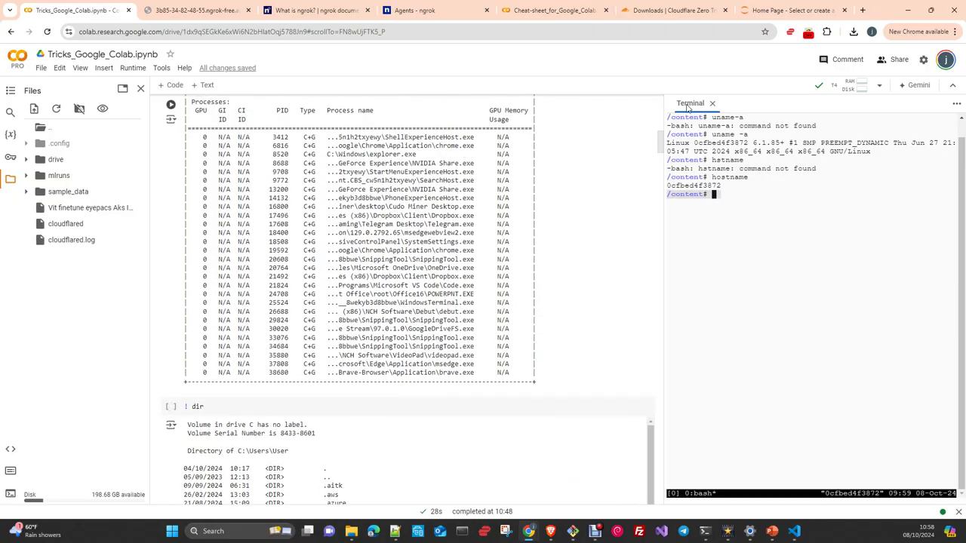
# Close the Terminal panel, leaving the Connect to local Hardware section showing.
pyautogui.click(712, 103)
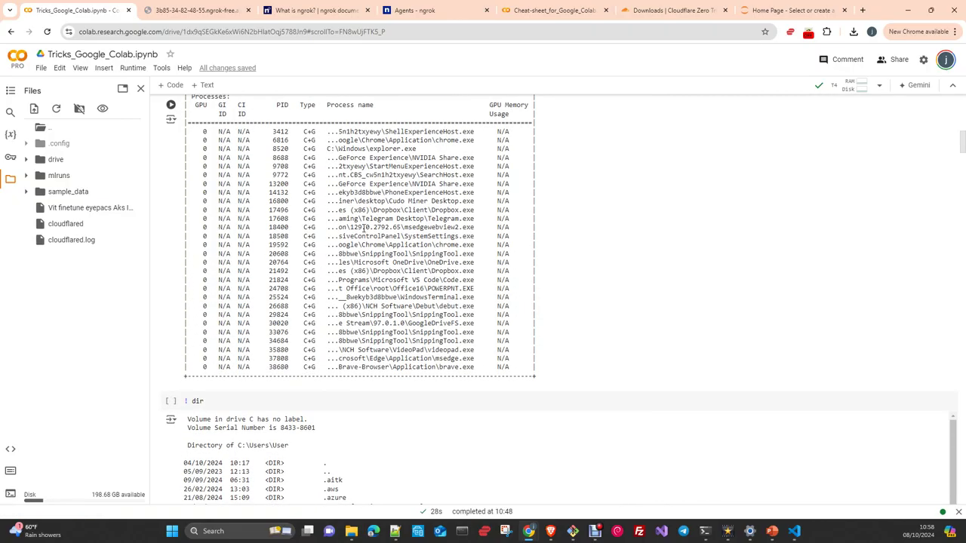
pyautogui.scroll(4, 364, 229)
pyautogui.scroll(3, 368, 230)
pyautogui.scroll(3, 368, 230)
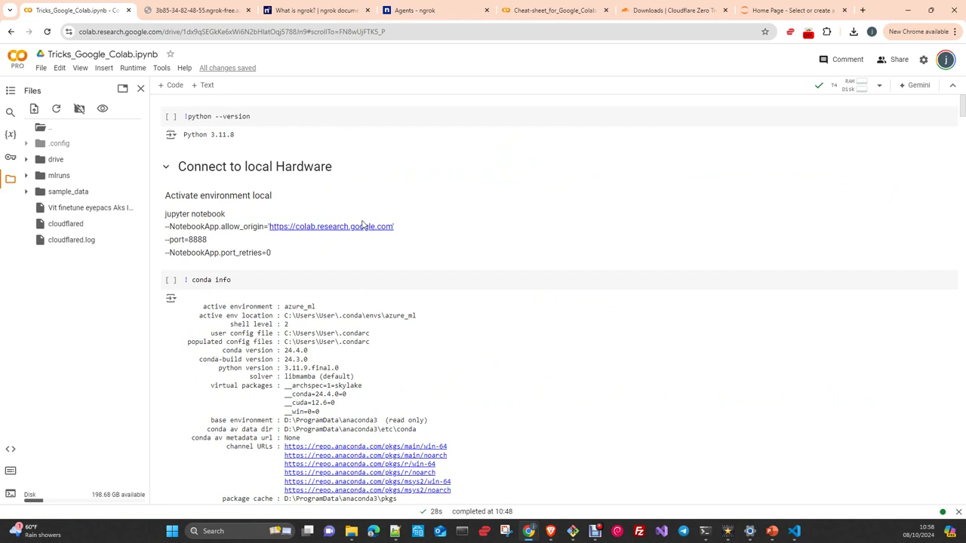